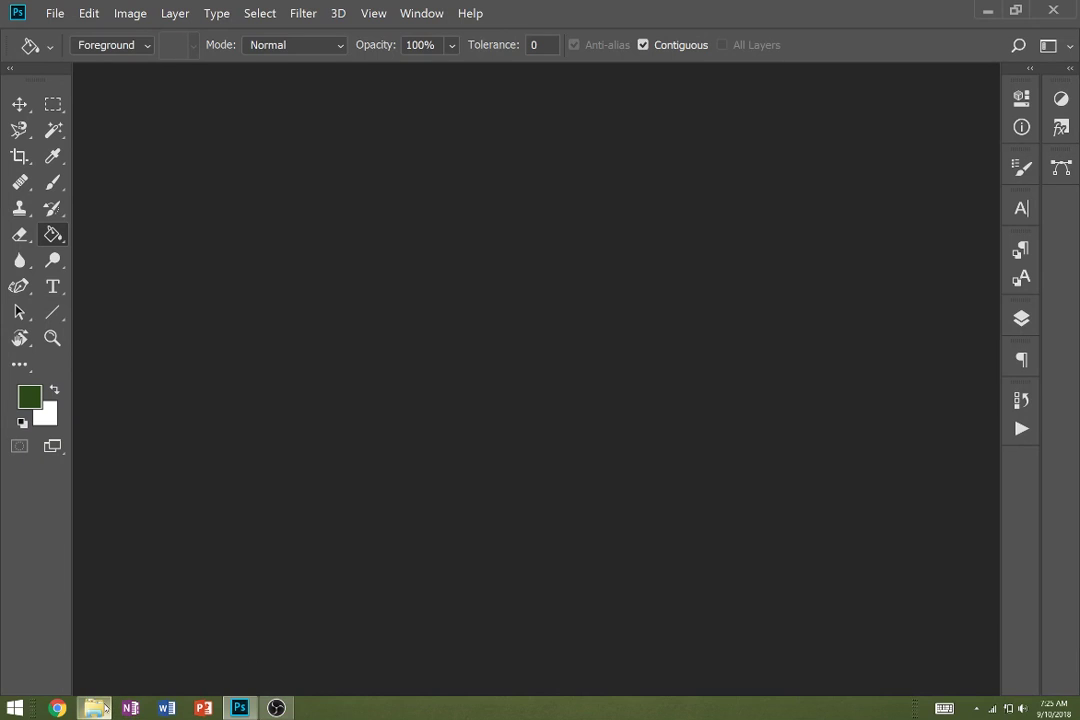
# Open the Pier image from the compositing folder in File Explorer as a Photoshop document.
pyautogui.click(93, 708)
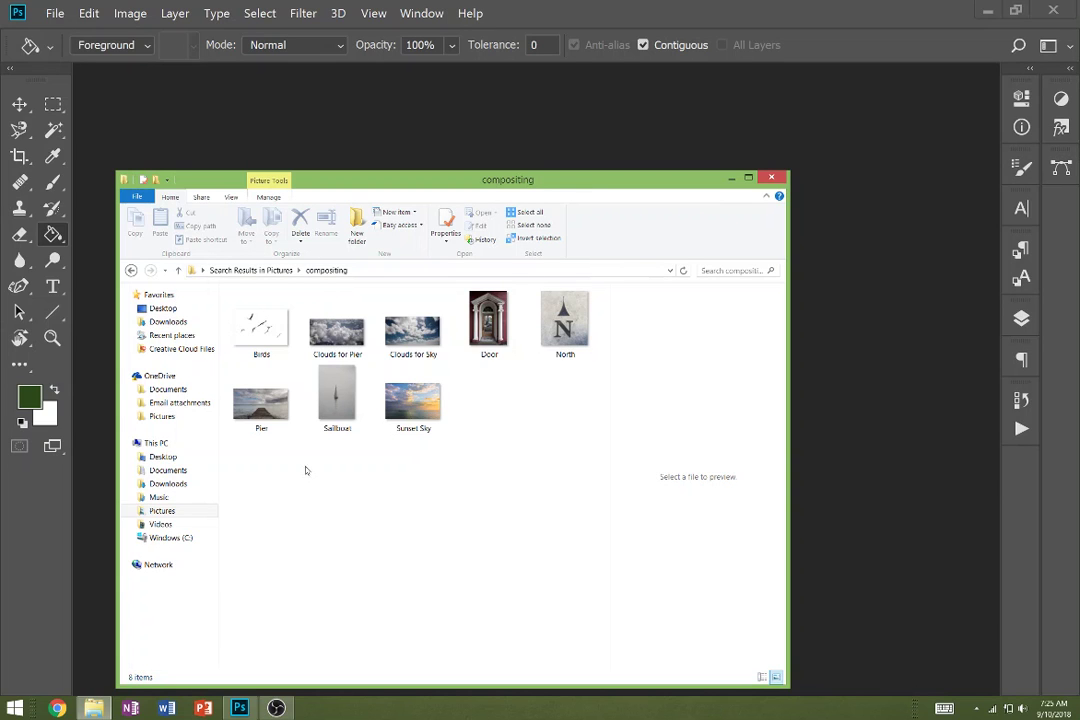
pyautogui.click(272, 413)
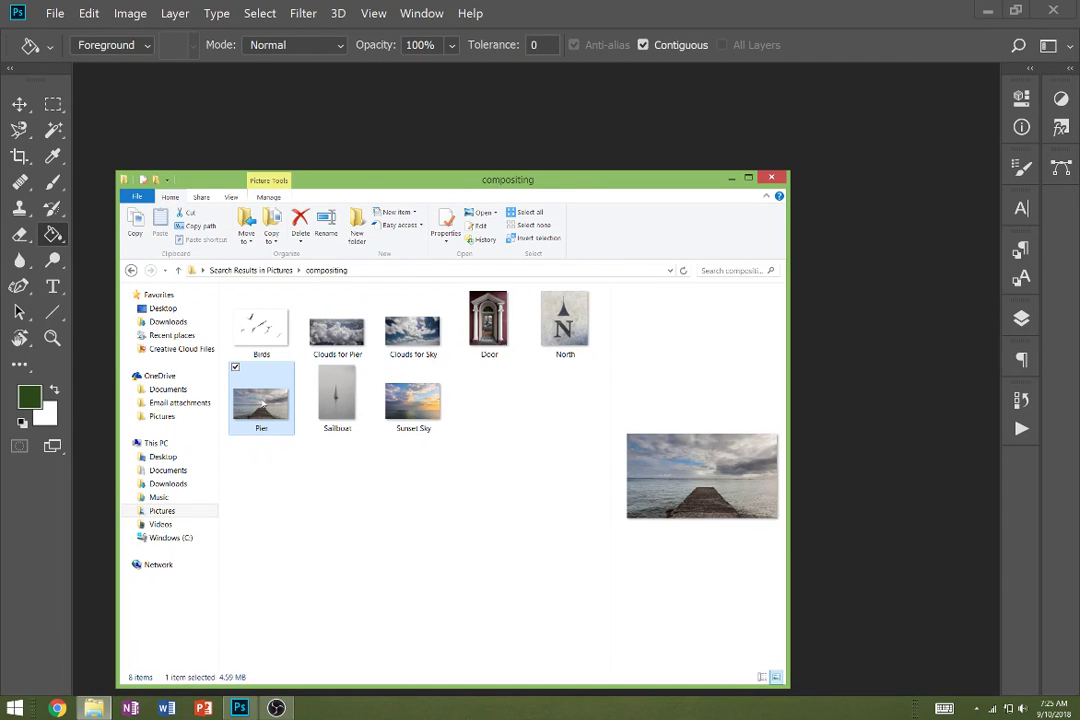
pyautogui.doubleClick(263, 410)
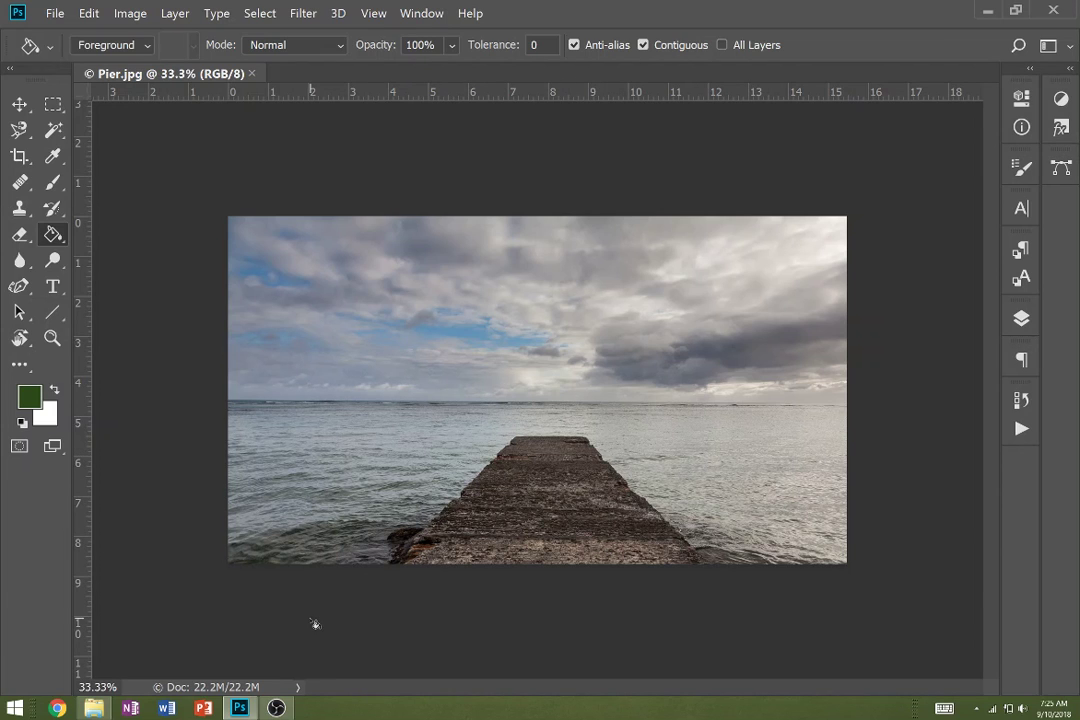
# Place the Sunset Sky image from the compositing folder into the Pier document.
pyautogui.moveTo(277, 709)
pyautogui.click(93, 708)
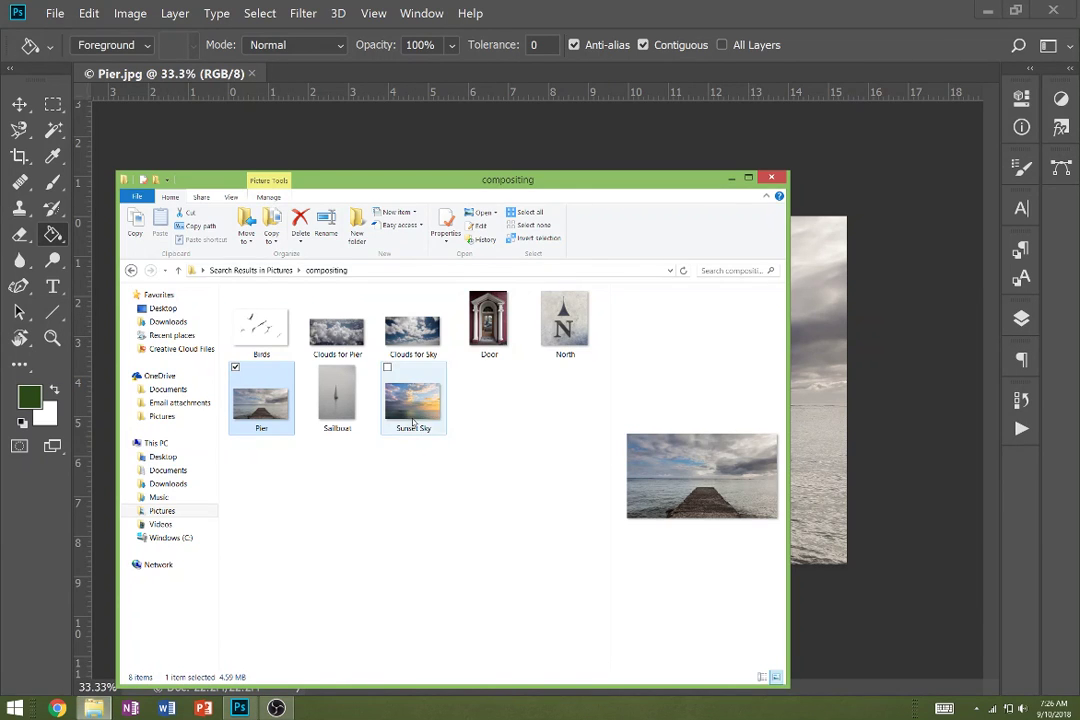
pyautogui.click(413, 415)
pyautogui.click(807, 437)
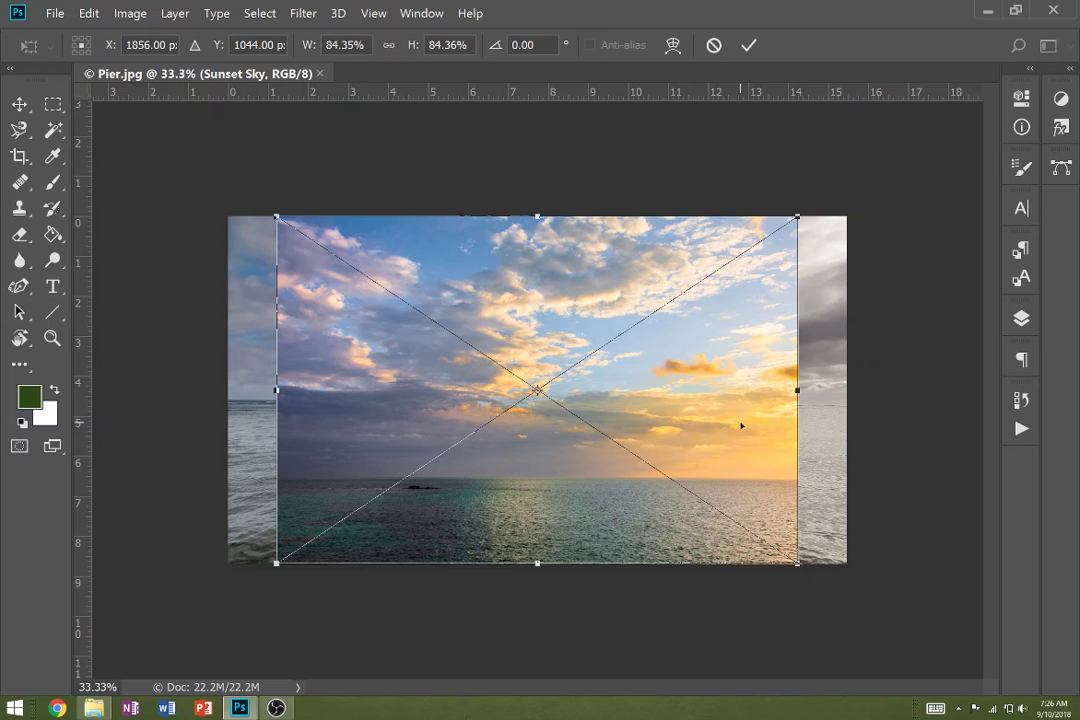
# Align the placed sunset with the pier image's left edge, scale it to about 102% to span the full width, and commit the placement.
pyautogui.moveTo(741, 426); pyautogui.dragTo(687, 350)
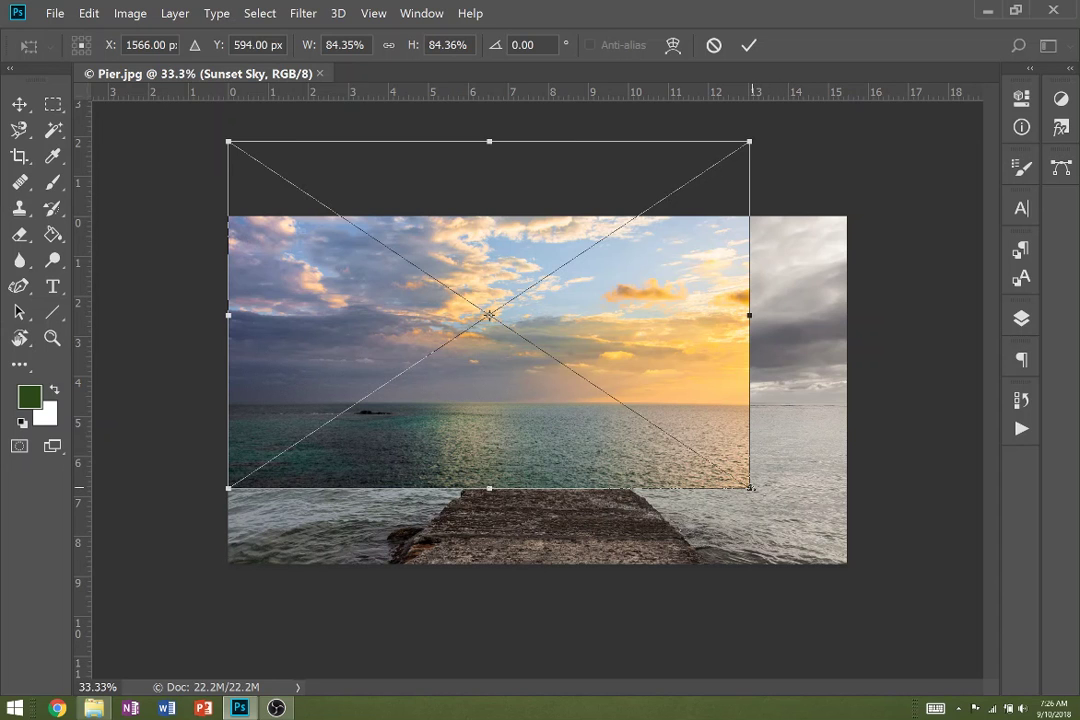
pyautogui.moveTo(751, 489); pyautogui.dragTo(854, 573)
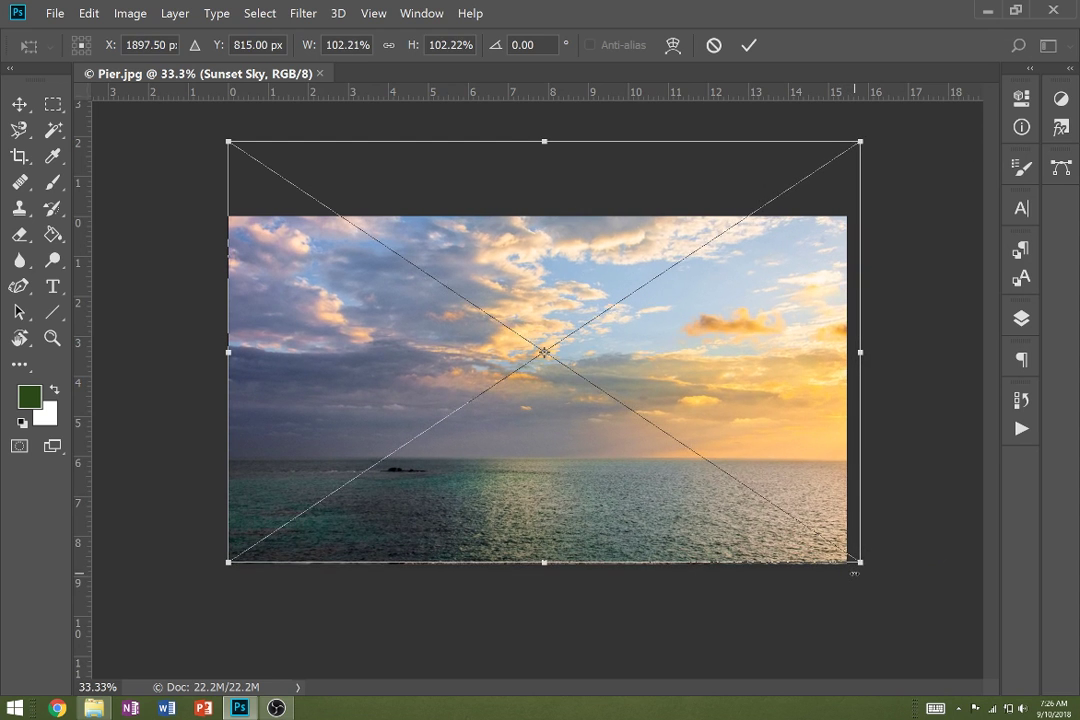
pyautogui.press('g')
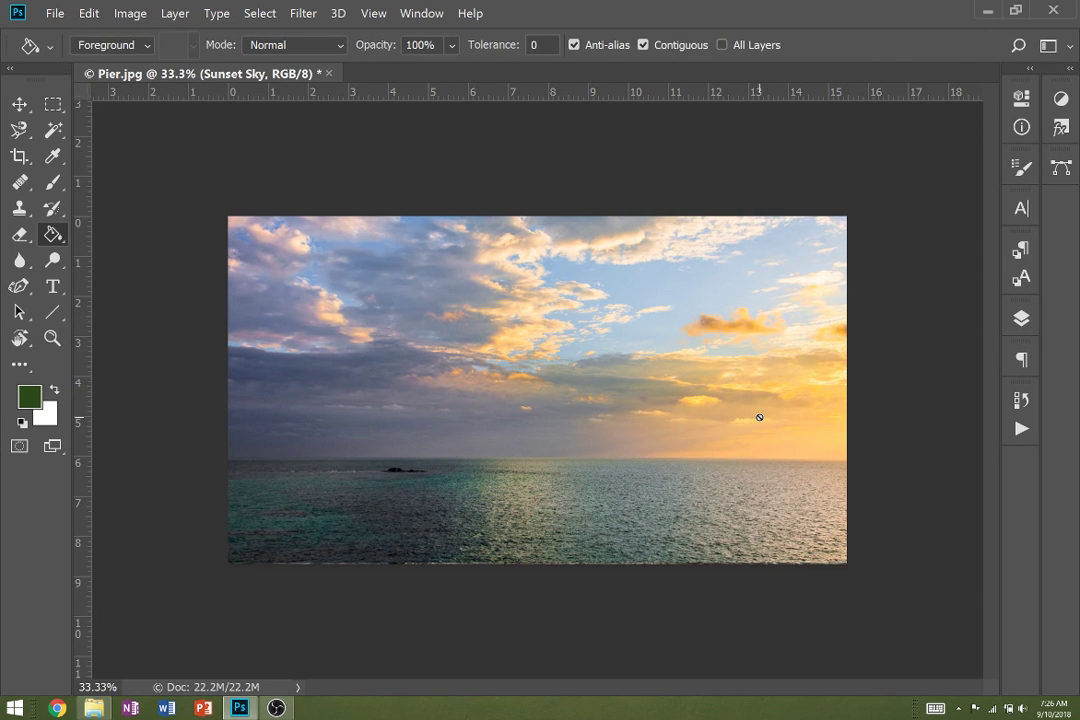
# Lower the Sunset Sky layer's opacity to 77%.
pyautogui.press('v')
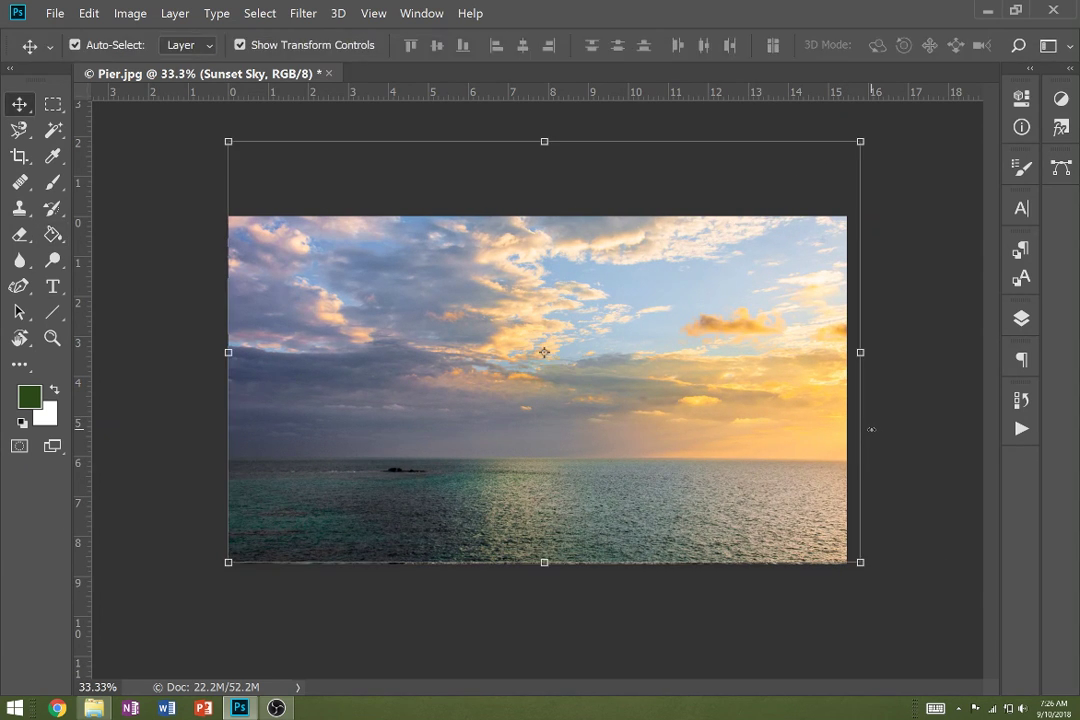
pyautogui.click(1020, 319)
pyautogui.click(985, 362)
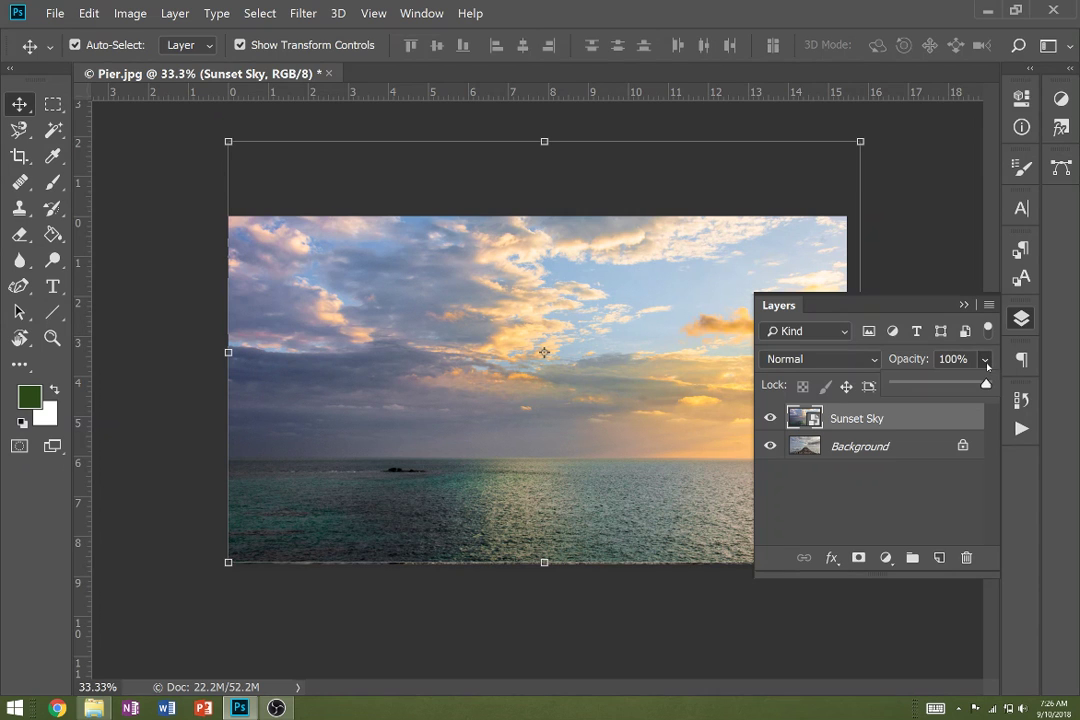
pyautogui.moveTo(958, 378)
pyautogui.mouseDown()
pyautogui.moveTo(950, 384)
pyautogui.moveTo(965, 386)
pyautogui.mouseUp()
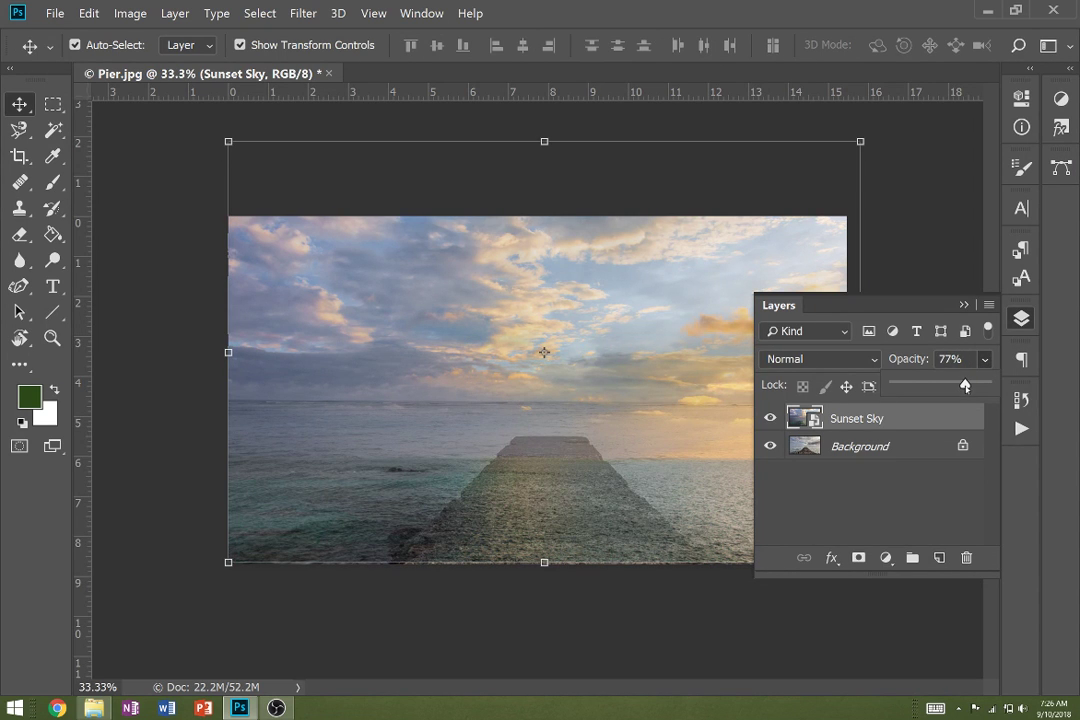
pyautogui.click(963, 305)
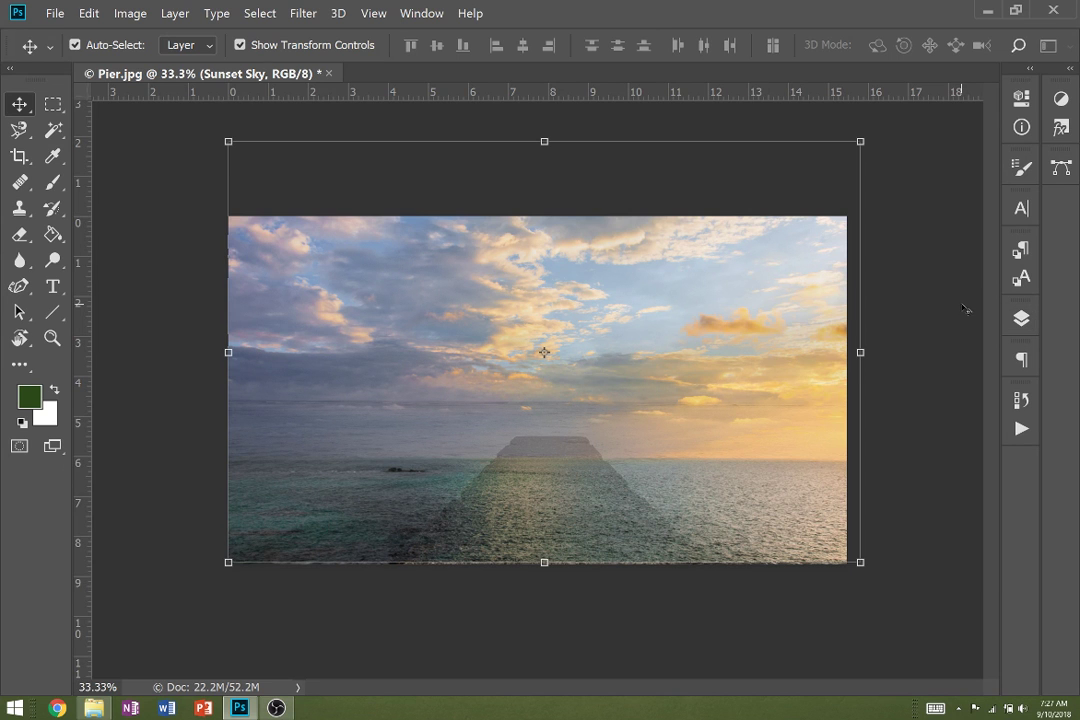
# Move the Sunset Sky layer up until its horizon lines up with the horizon of the pier photo.
pyautogui.moveTo(777, 491); pyautogui.dragTo(759, 436)
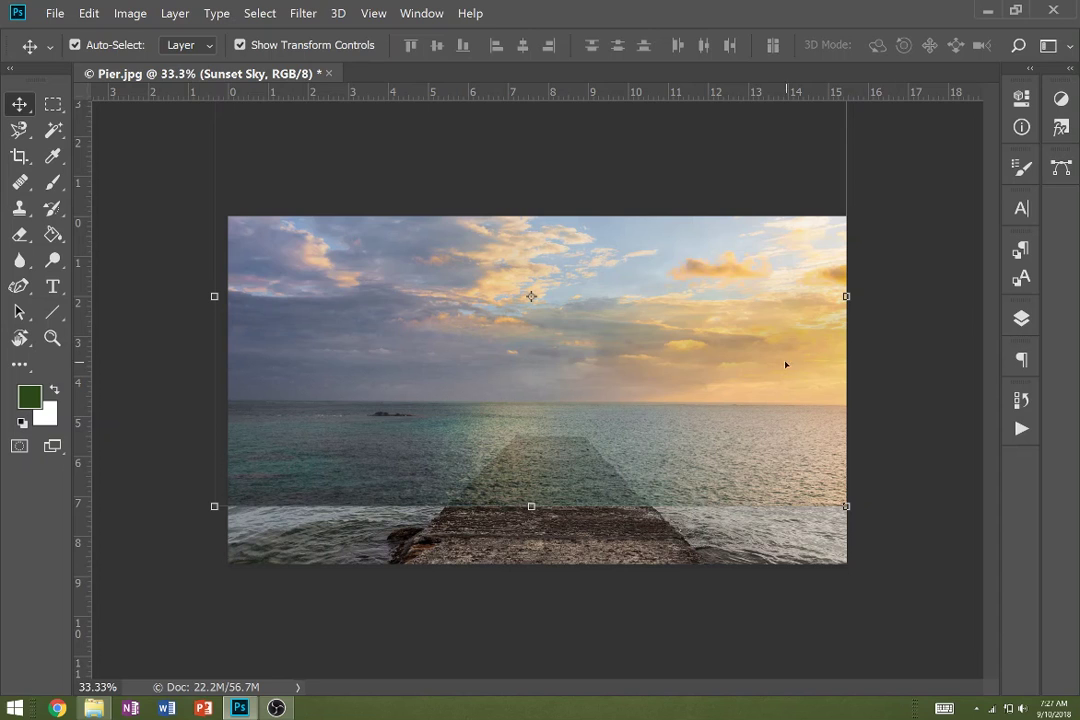
pyautogui.click(1024, 318)
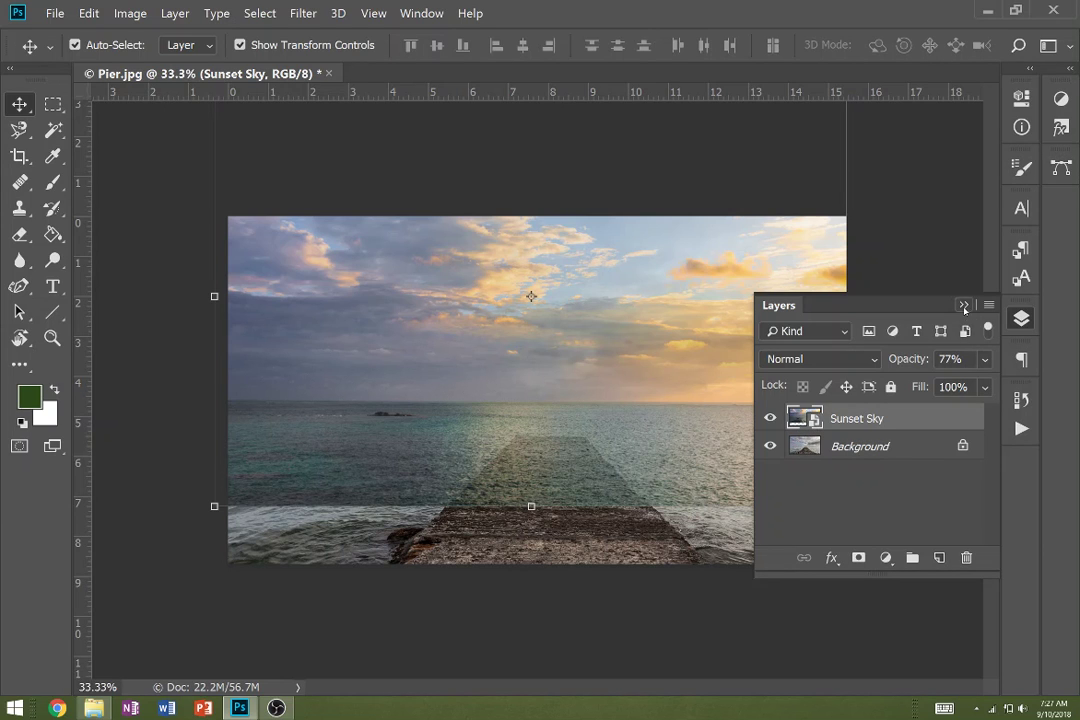
pyautogui.click(964, 306)
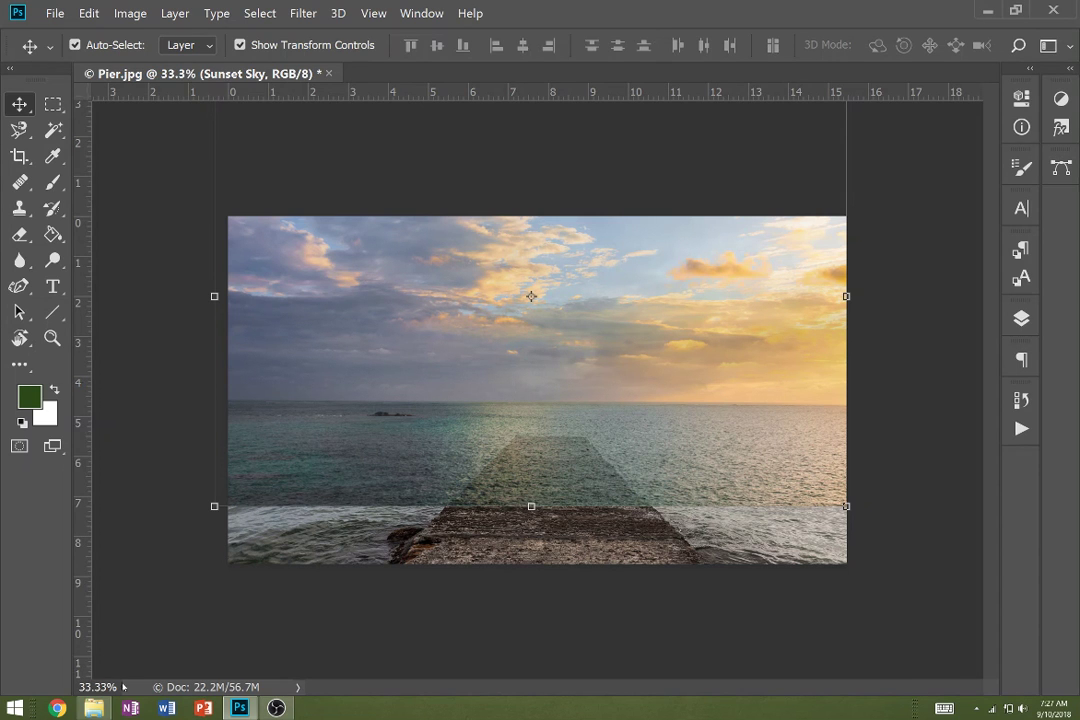
# Examine the file properties of the Sunset Sky image in the compositing folder, then close the folder window.
pyautogui.click(93, 708)
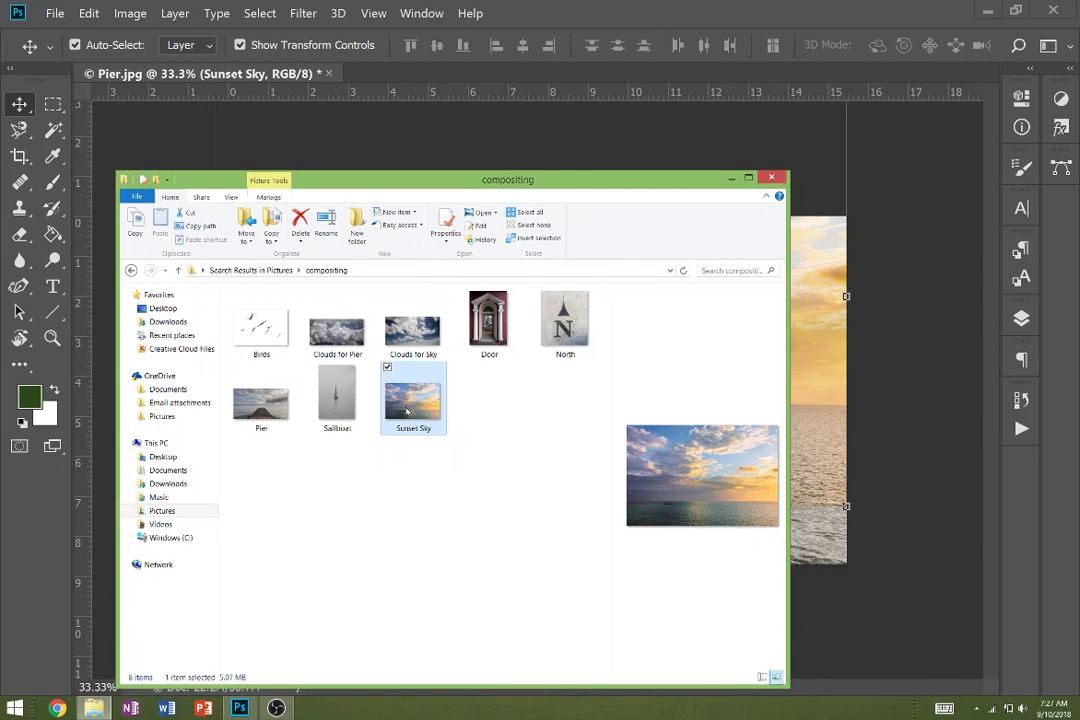
pyautogui.rightClick(406, 410)
pyautogui.click(265, 685)
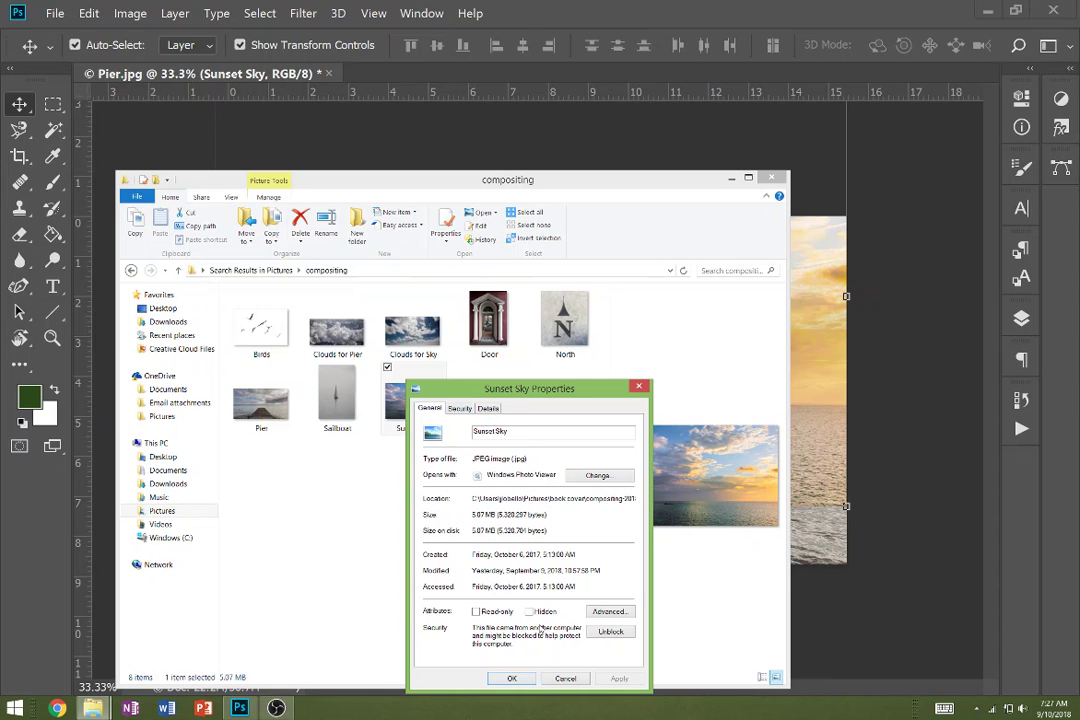
pyautogui.click(560, 679)
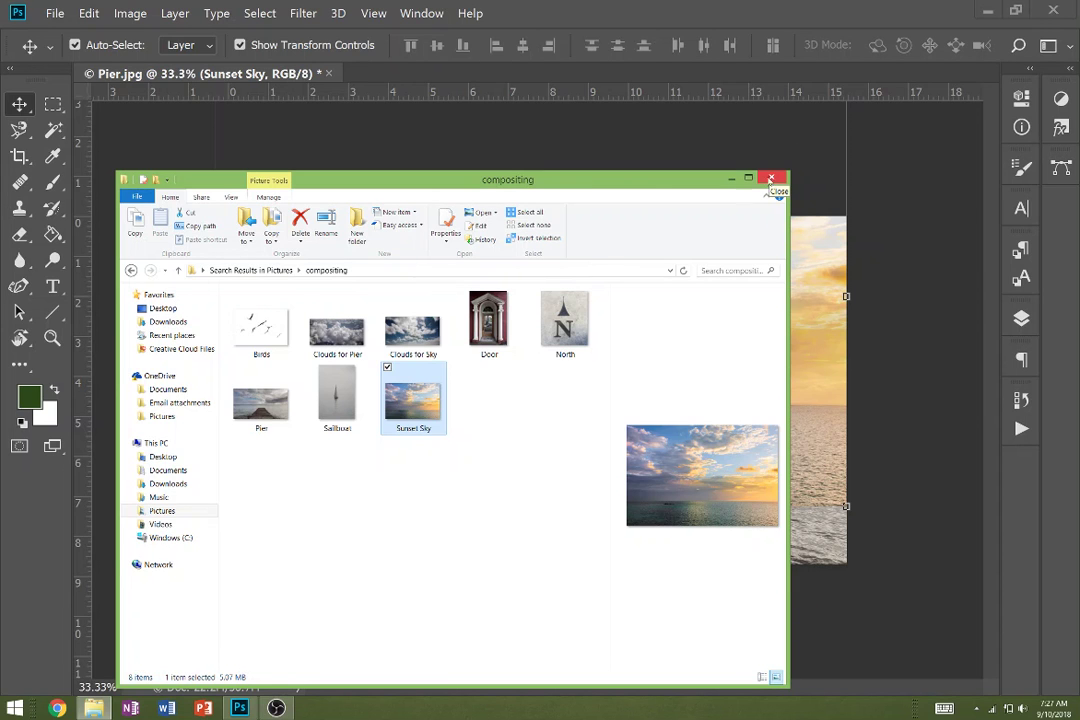
pyautogui.click(771, 180)
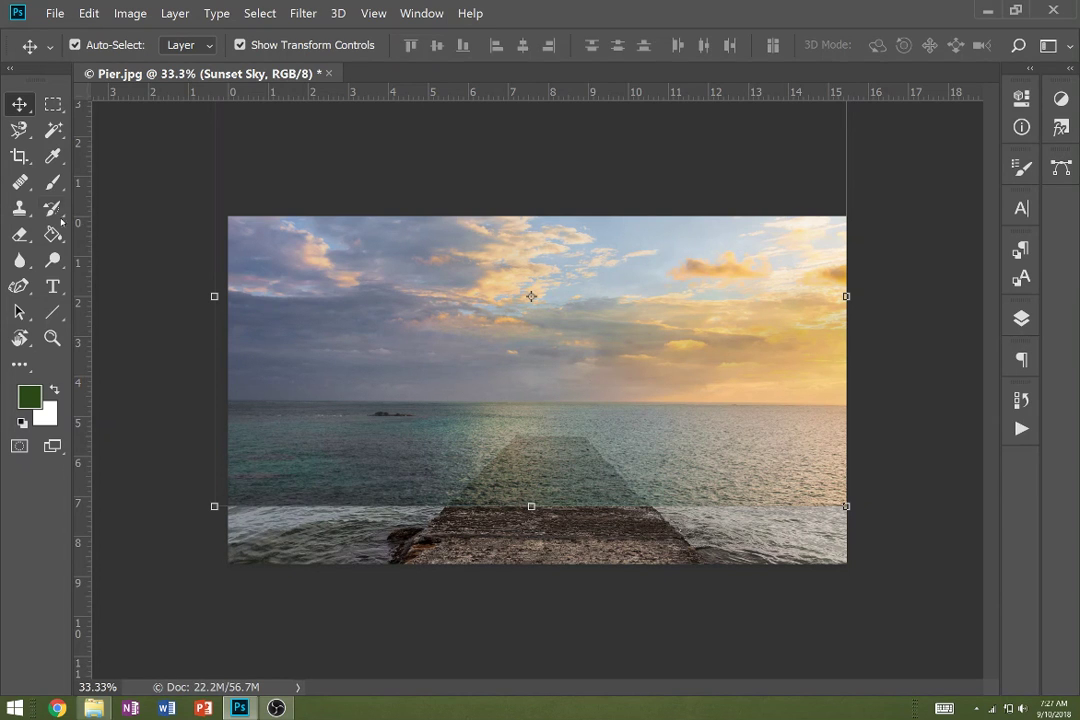
# Rasterize the Sunset Sky smart object so that it can be edited with the Eraser tool.
pyautogui.click(20, 236)
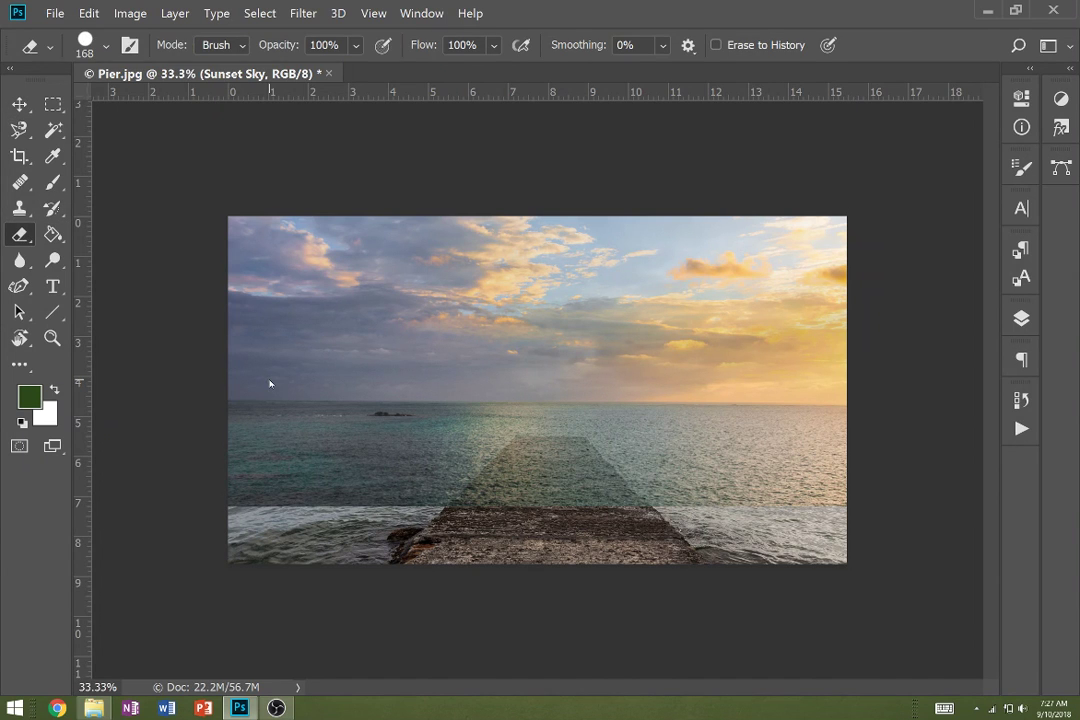
pyautogui.click(270, 380)
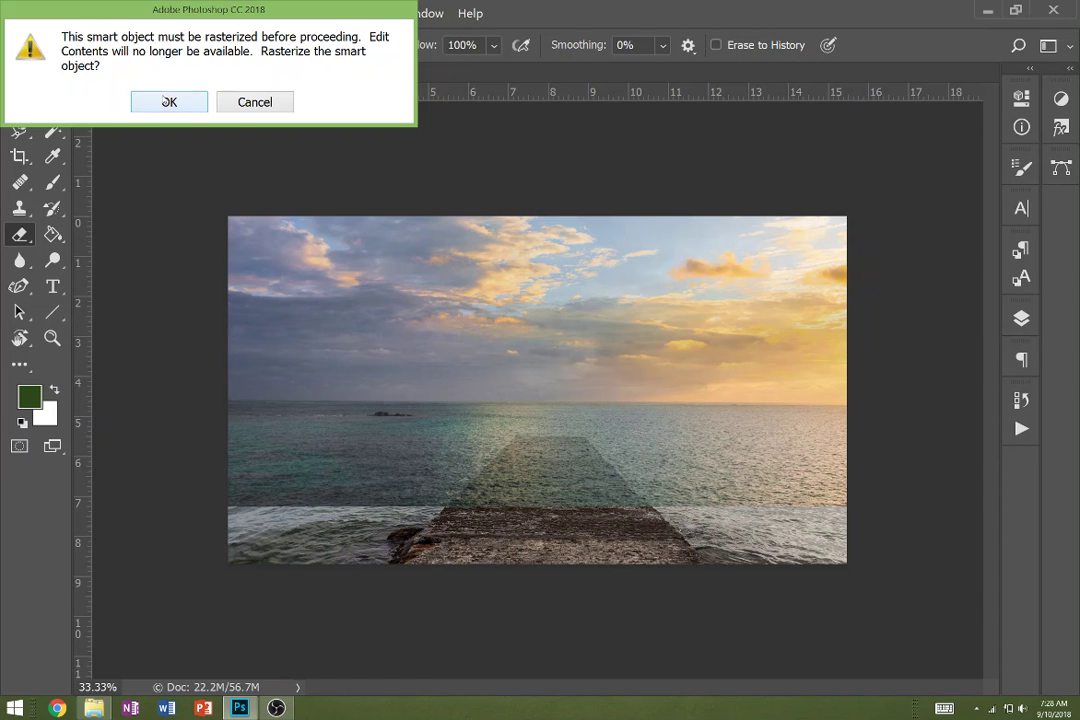
pyautogui.click(167, 101)
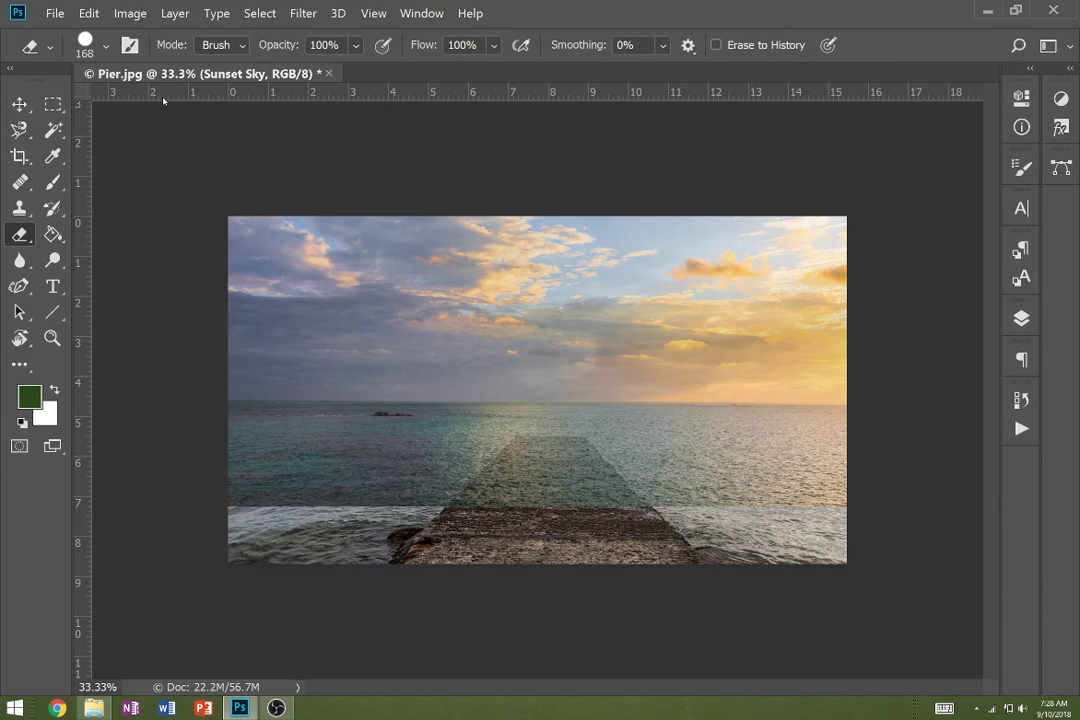
pyautogui.click(466, 473)
# Select the Sunset Sky layer's sea below the horizon with a full-width rectangular marquee, delete it and deselect.
pyautogui.click(55, 106)
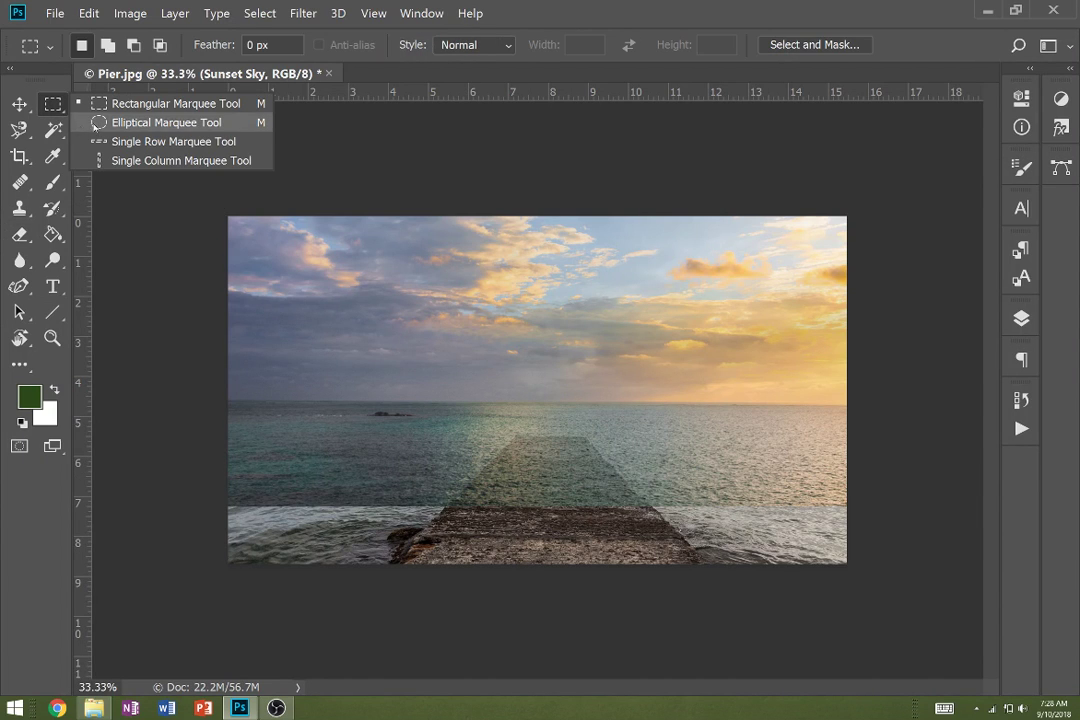
pyautogui.click(150, 104)
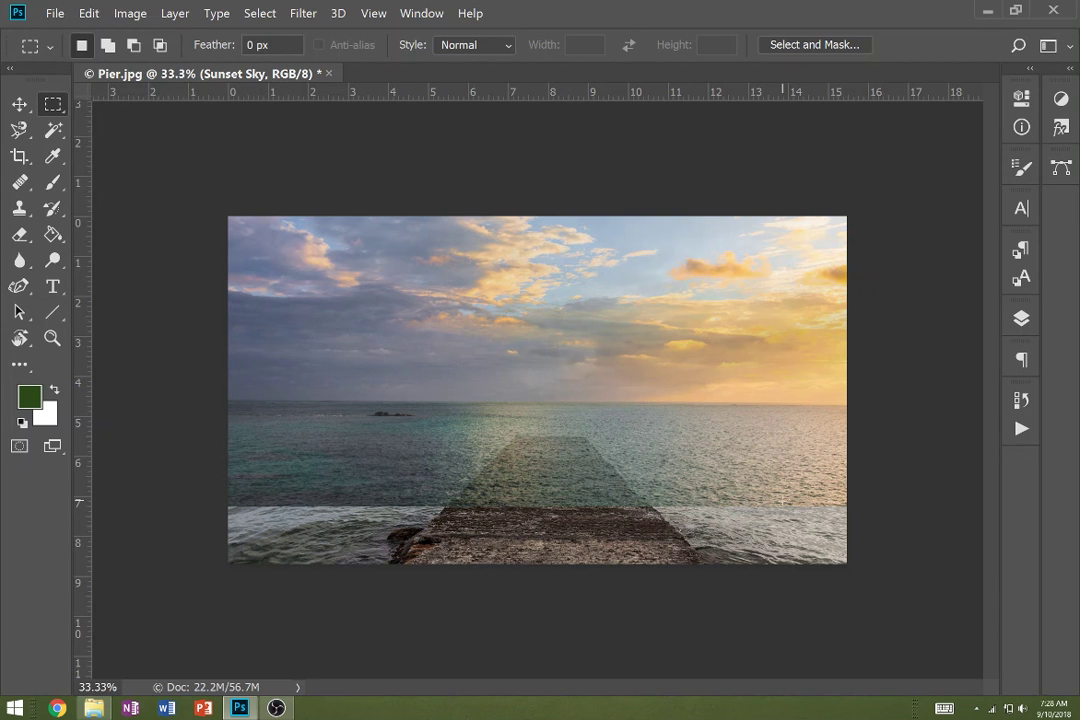
pyautogui.press('z')
pyautogui.click(658, 399)
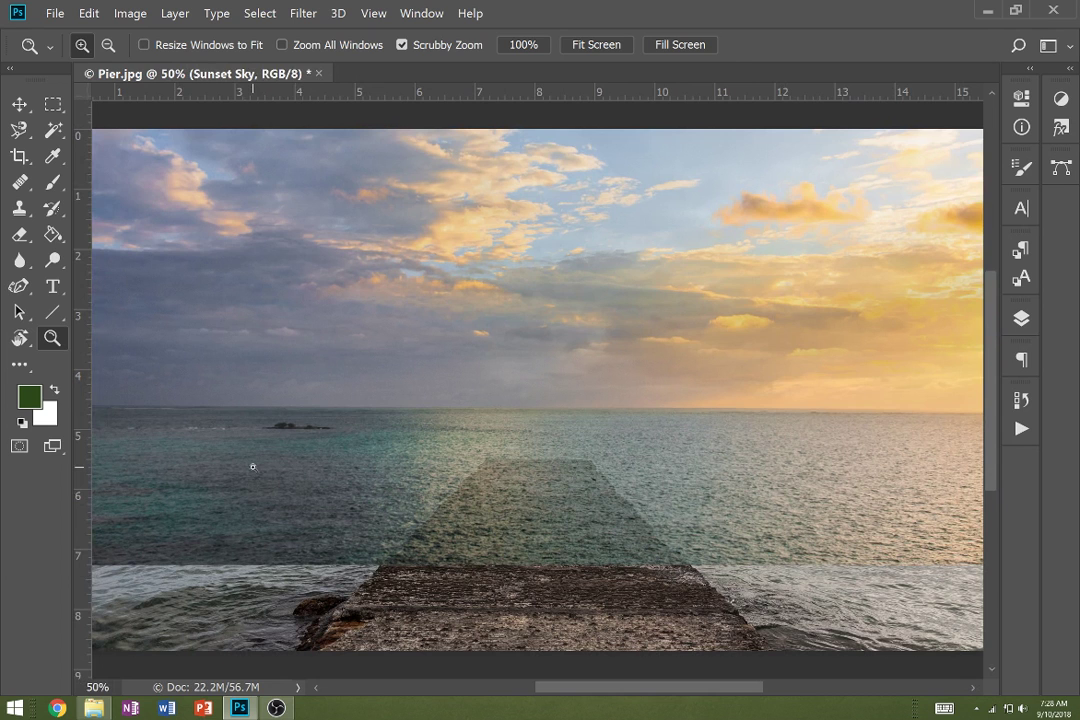
pyautogui.press('m')
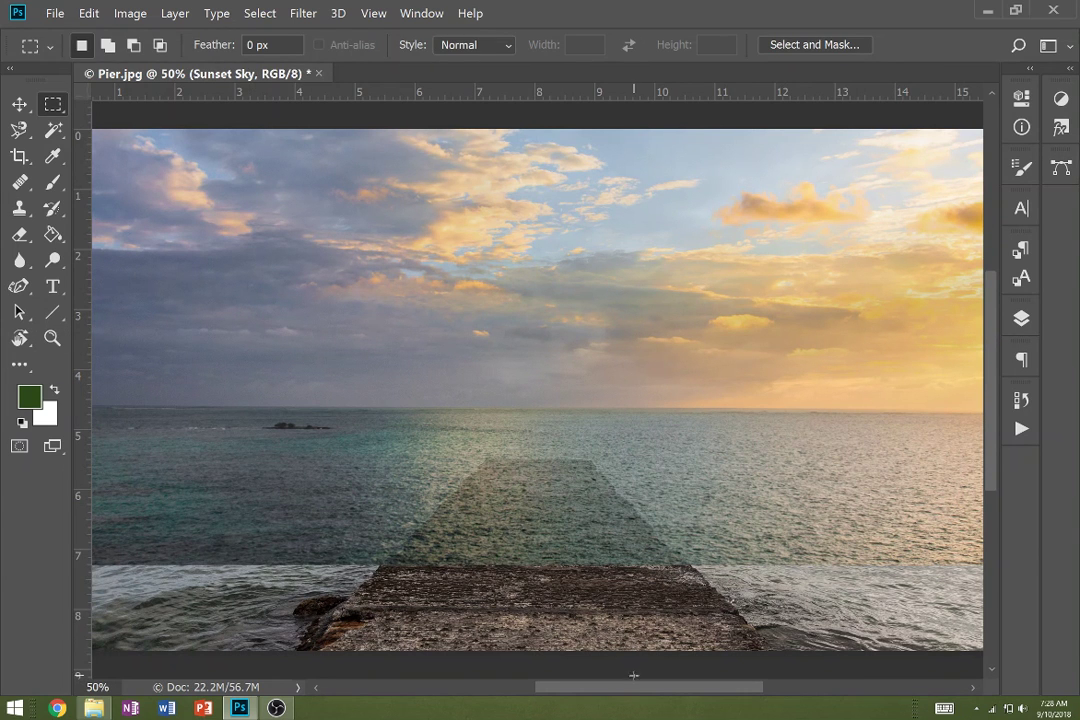
pyautogui.hscroll(-5, 640, 690)
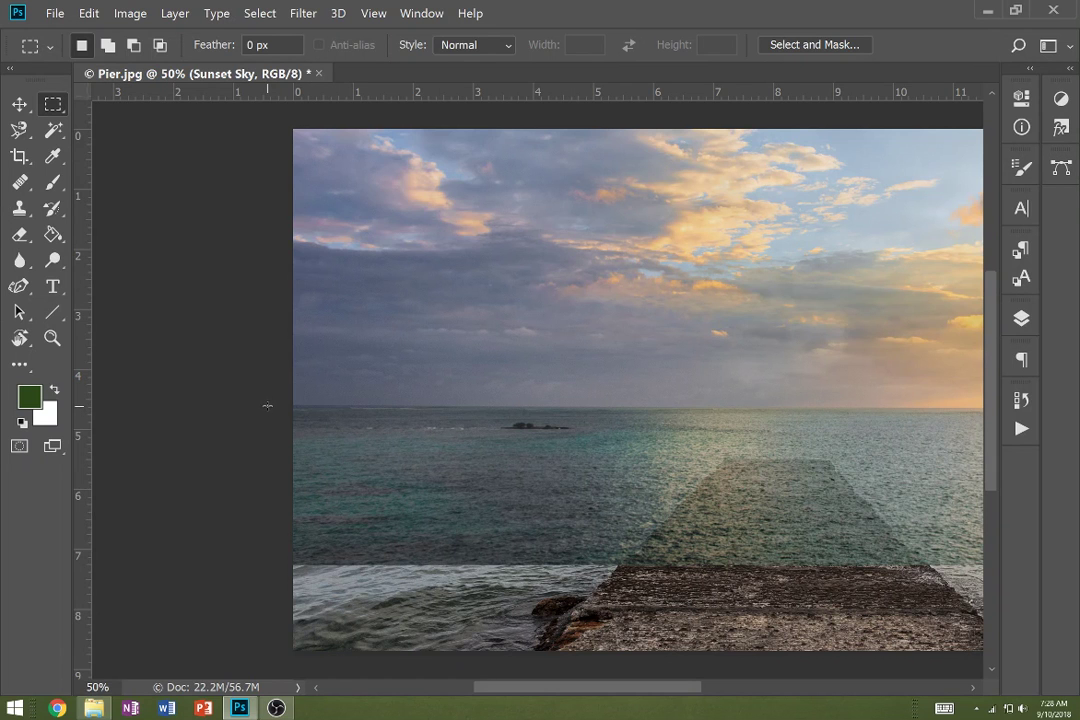
pyautogui.moveTo(266, 407); pyautogui.dragTo(727, 573)
pyautogui.moveTo(868, 599); pyautogui.dragTo(908, 562)
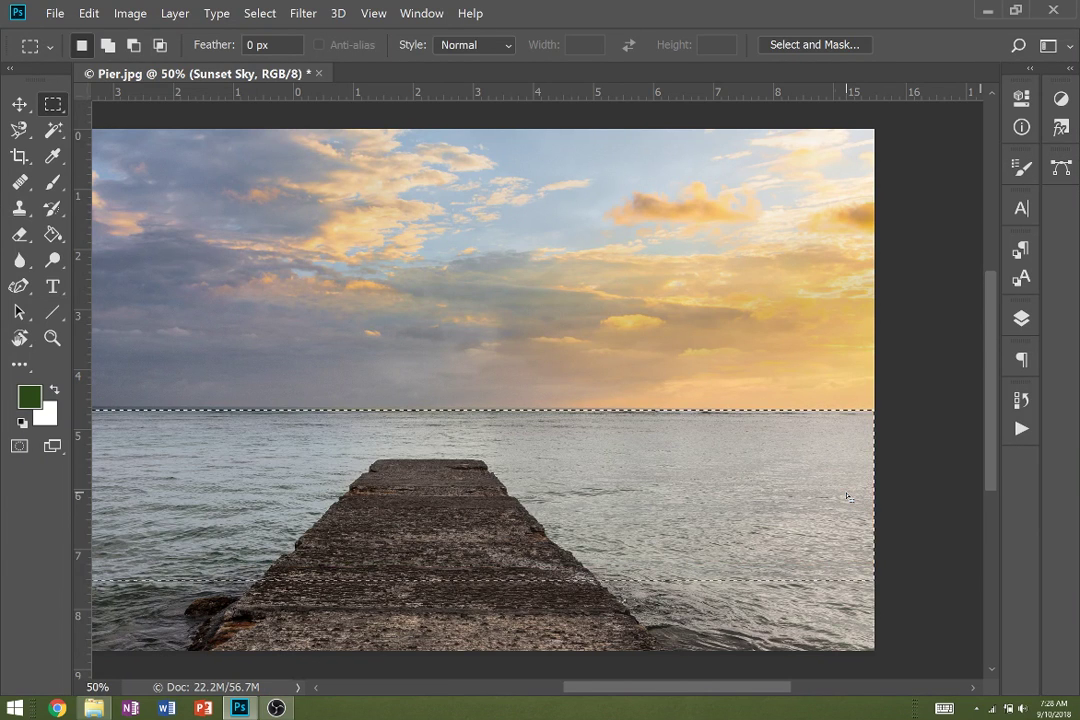
pyautogui.hotkey('ctrl', 'shift', 's')
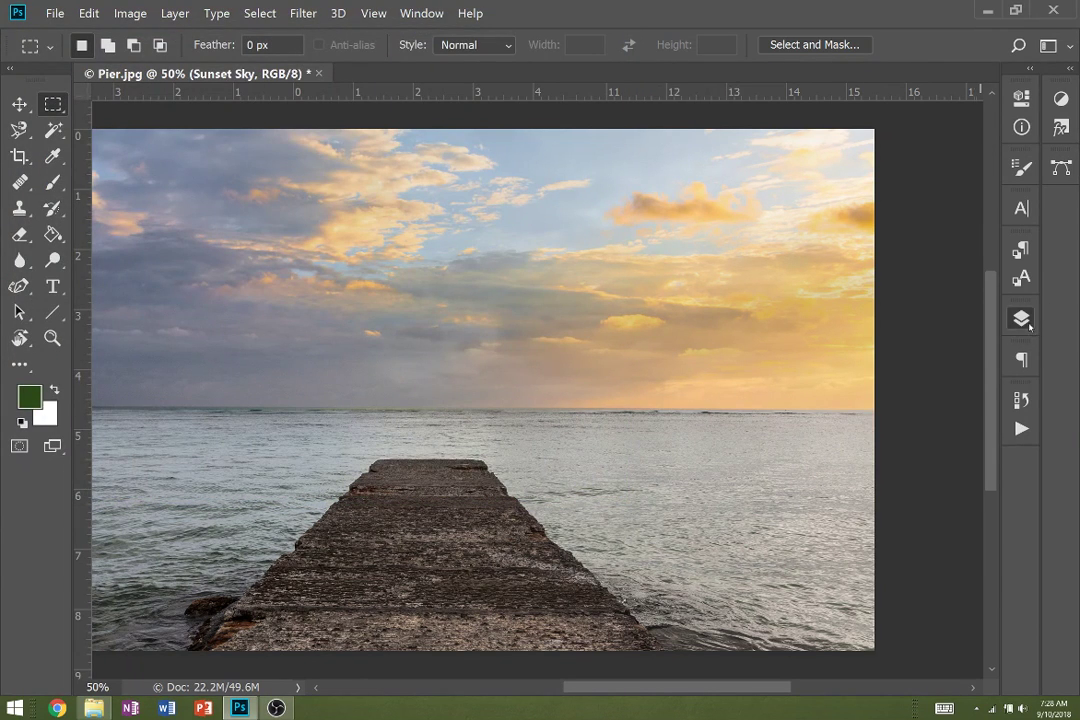
# Restore the Sunset Sky layer's opacity to 100%.
pyautogui.click(1021, 318)
pyautogui.click(985, 387)
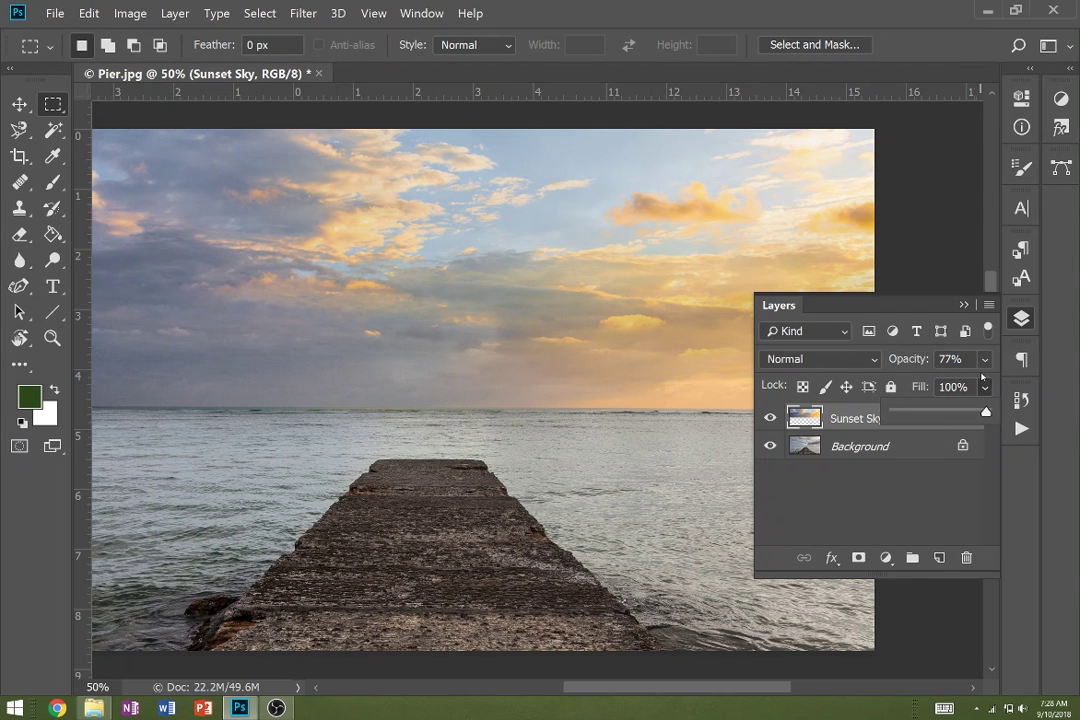
pyautogui.click(984, 362)
pyautogui.moveTo(965, 385); pyautogui.dragTo(1009, 389)
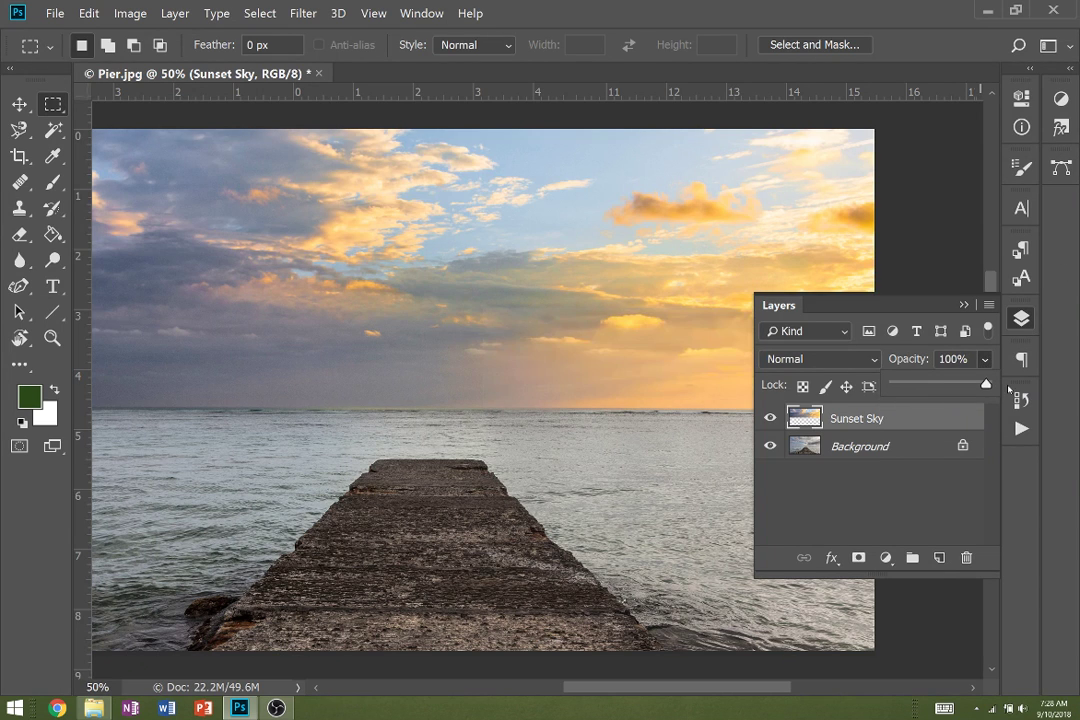
pyautogui.click(963, 305)
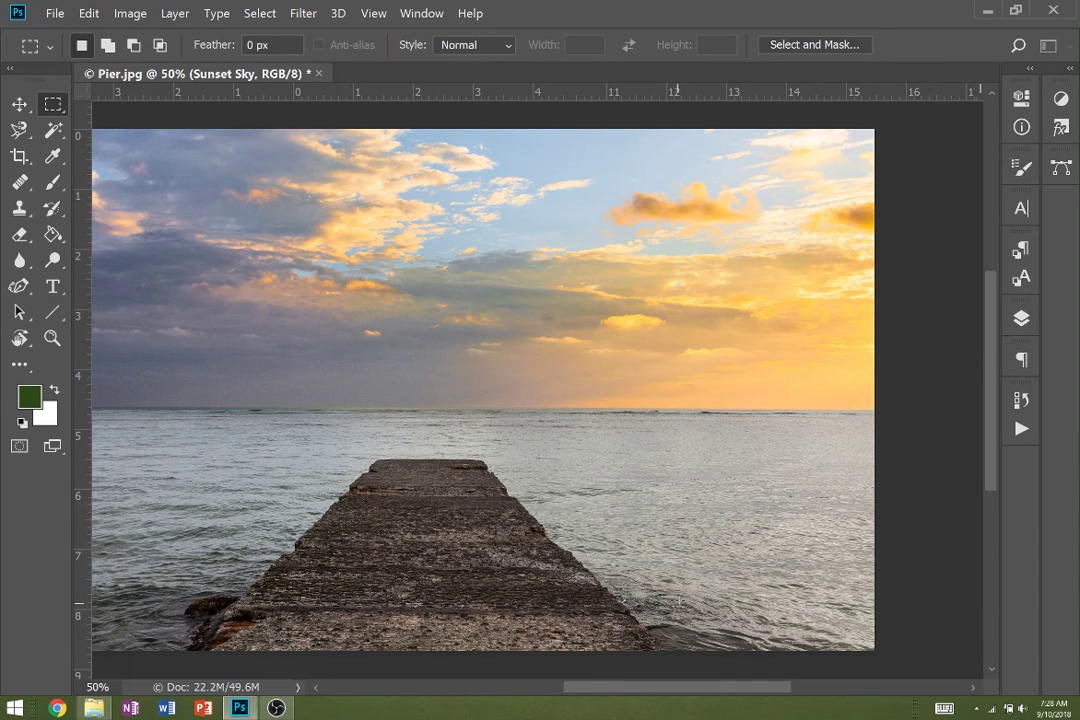
# Set the Eraser brush's hardness to 0%, ready for softening the horizon from the image's left edge.
pyautogui.moveTo(688, 692); pyautogui.dragTo(614, 683)
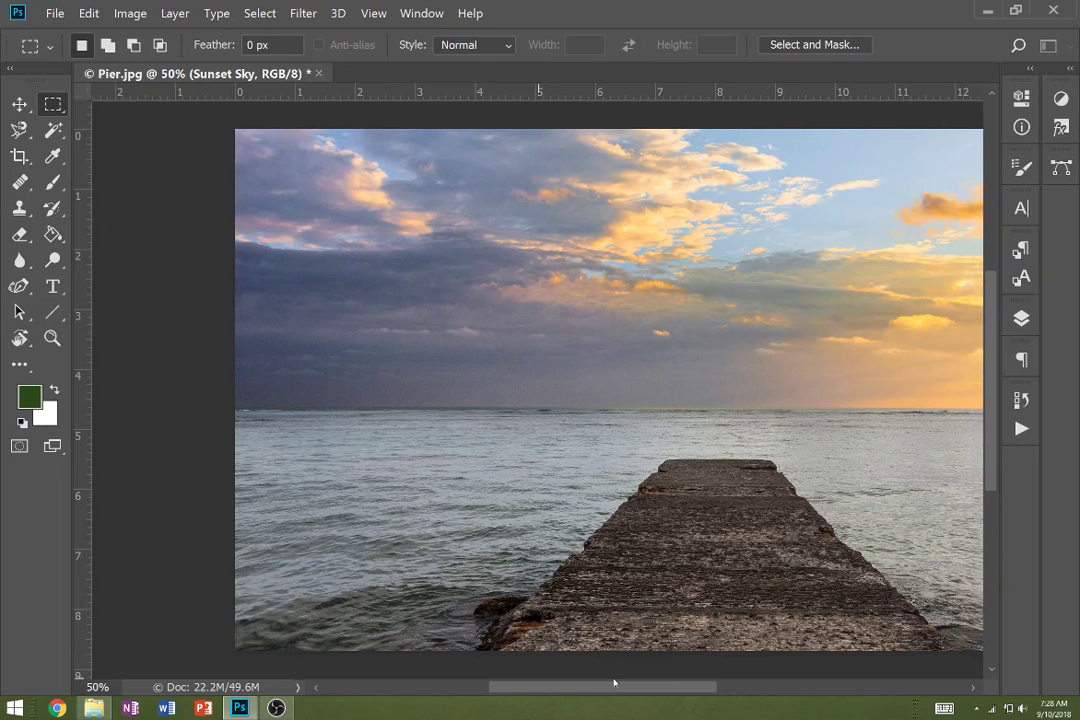
pyautogui.click(20, 237)
pyautogui.click(95, 48)
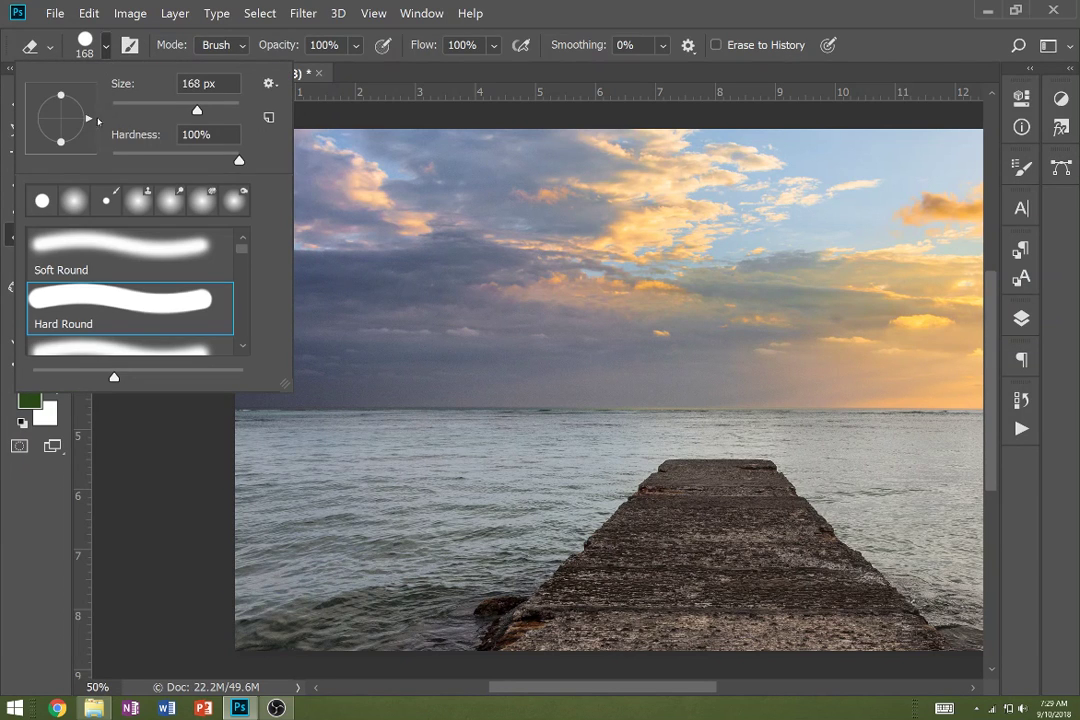
pyautogui.moveTo(141, 154); pyautogui.dragTo(108, 155)
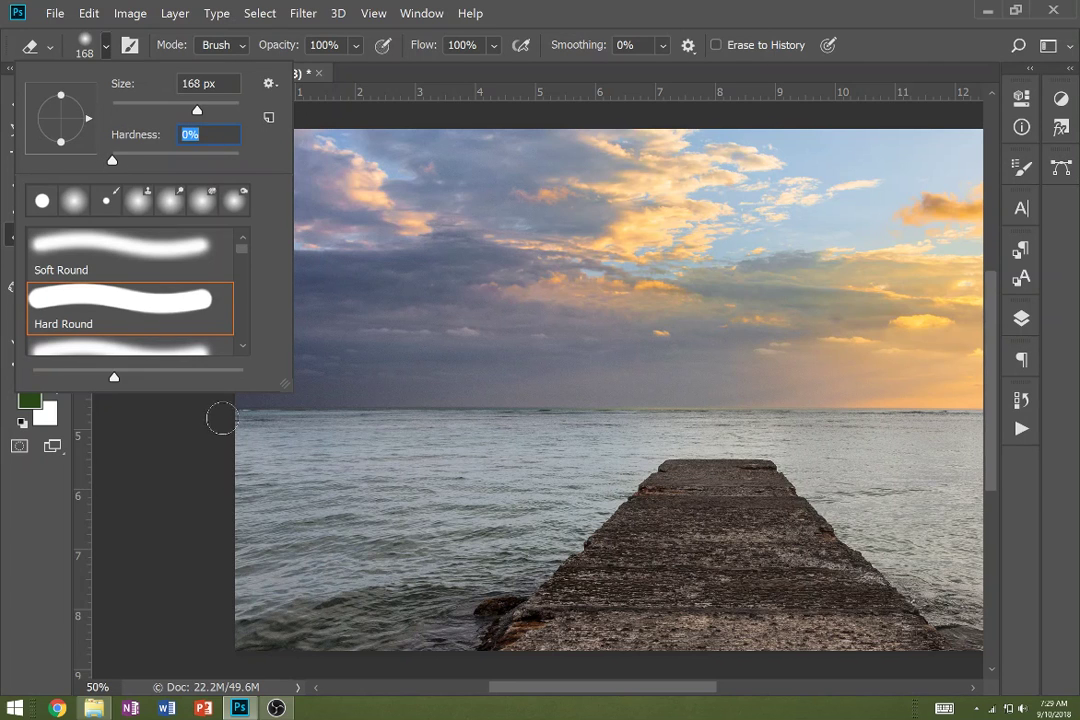
# Erase softly along the horizon across the image's full width to blend the Sunset Sky layer's lower edge into the sea.
pyautogui.click(207, 451)
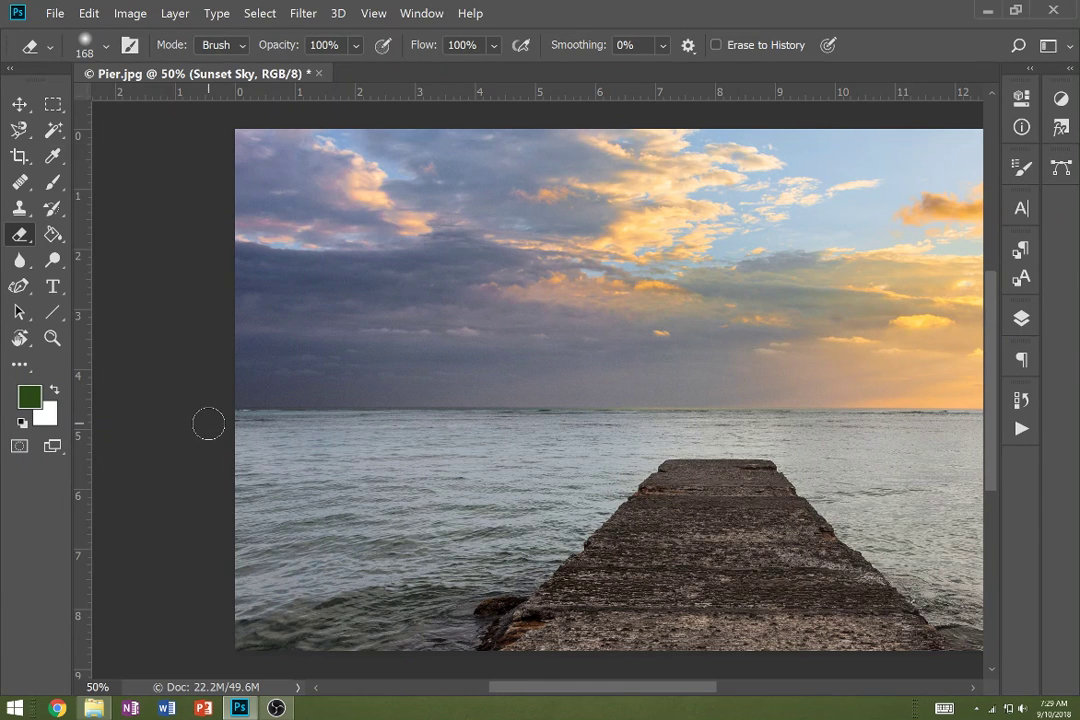
pyautogui.moveTo(282, 425)
pyautogui.mouseDown()
pyautogui.moveTo(466, 435)
pyautogui.moveTo(587, 425)
pyautogui.mouseUp()
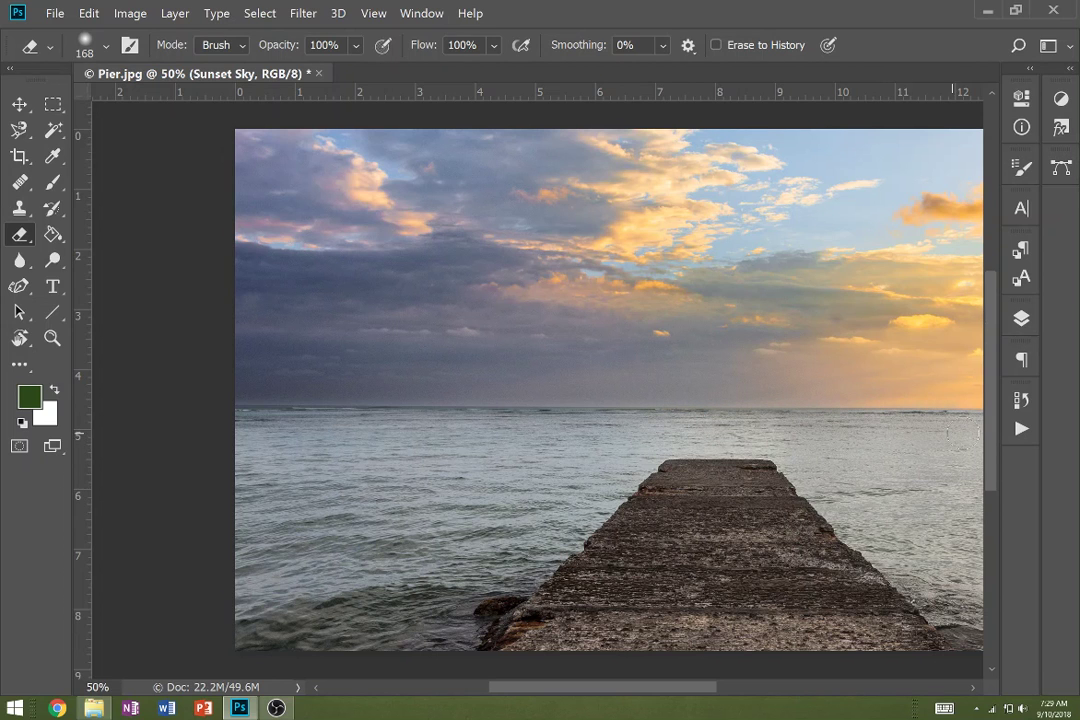
pyautogui.moveTo(963, 433); pyautogui.dragTo(992, 436)
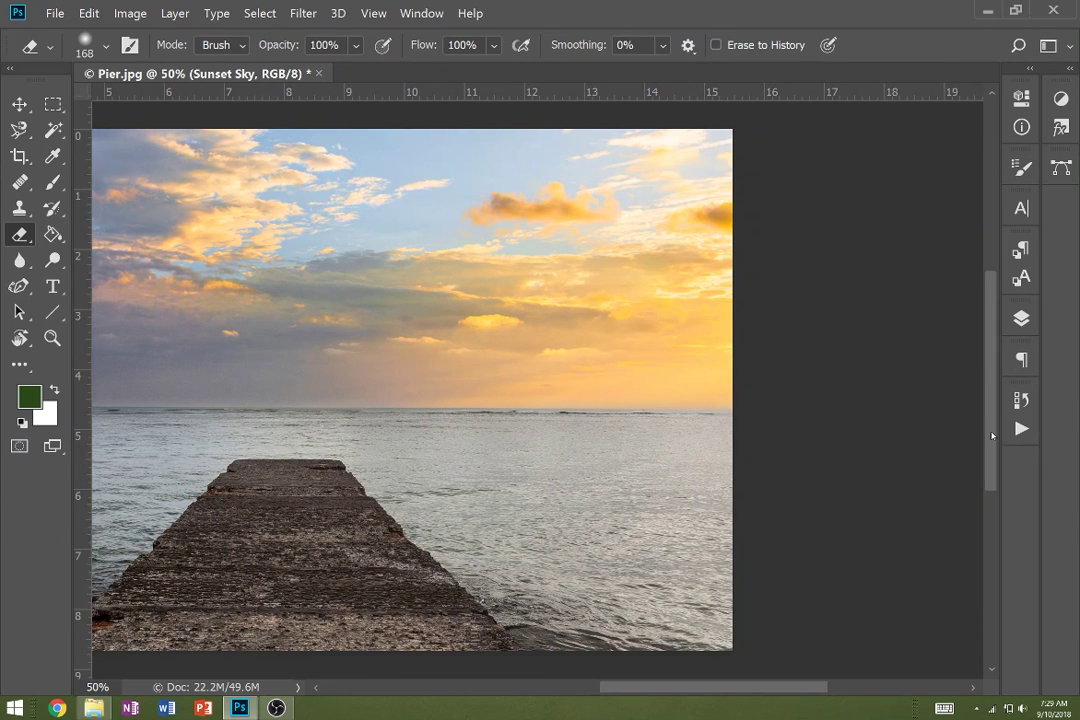
# Nudge the Sunset Sky layer down a few pixels so that its lower edge meets the sea's horizon.
pyautogui.press('v')
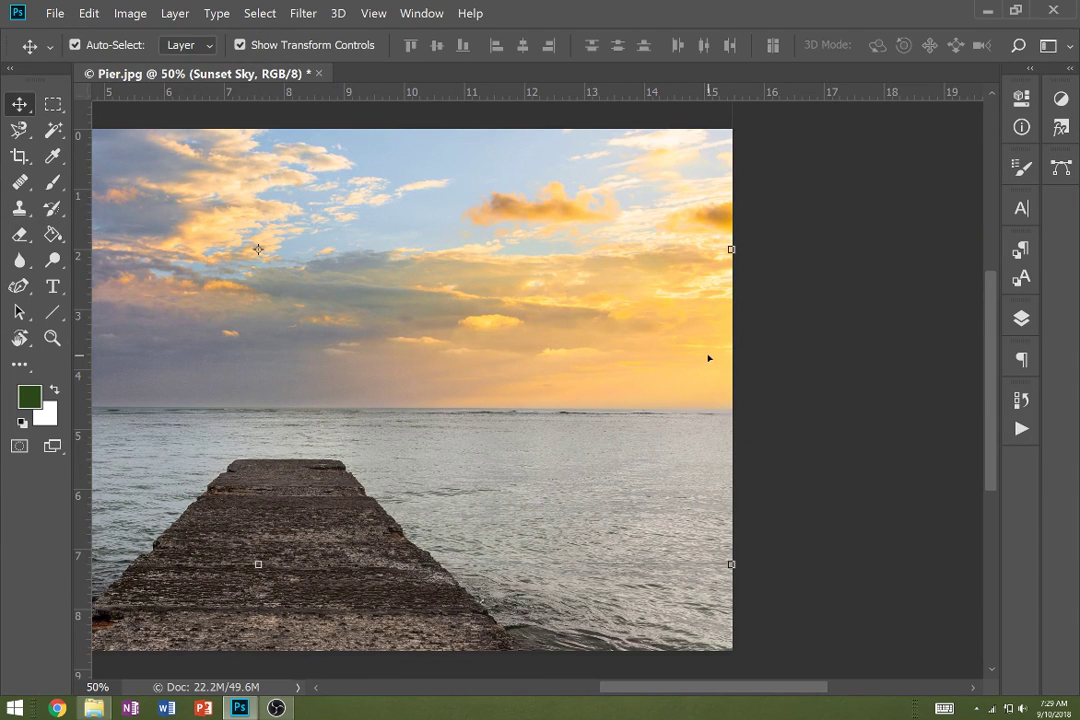
pyautogui.press('Down')
pyautogui.press('Down')
pyautogui.press('Down')
pyautogui.press('Down')
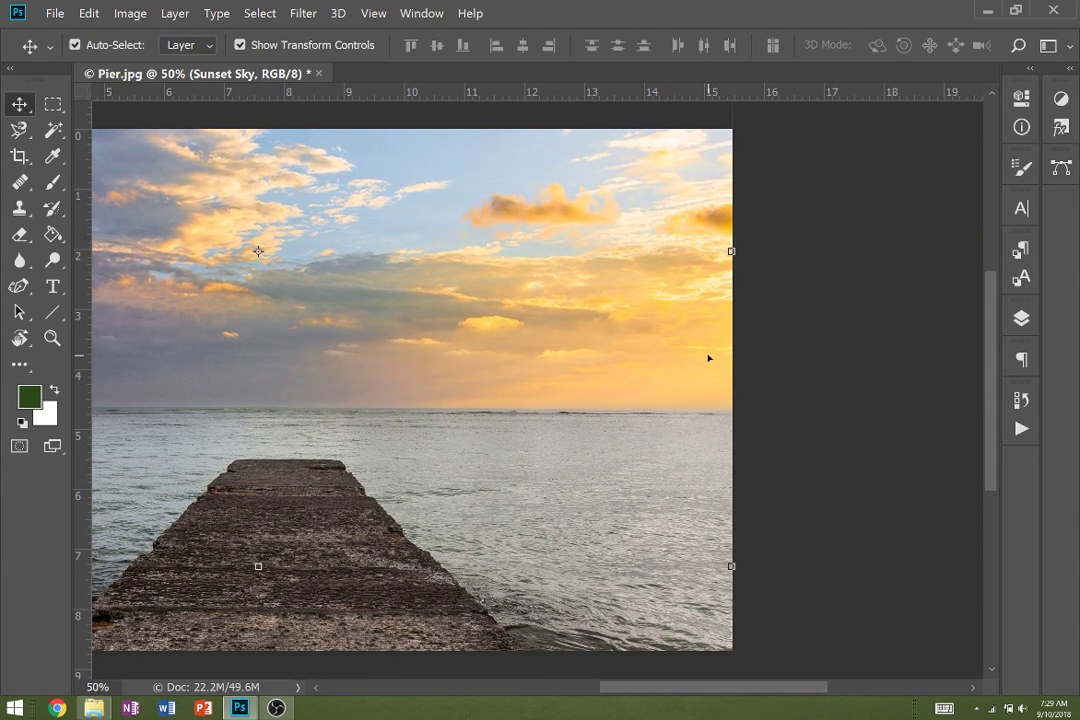
pyautogui.press('Down')
pyautogui.press('Down')
pyautogui.press('Down')
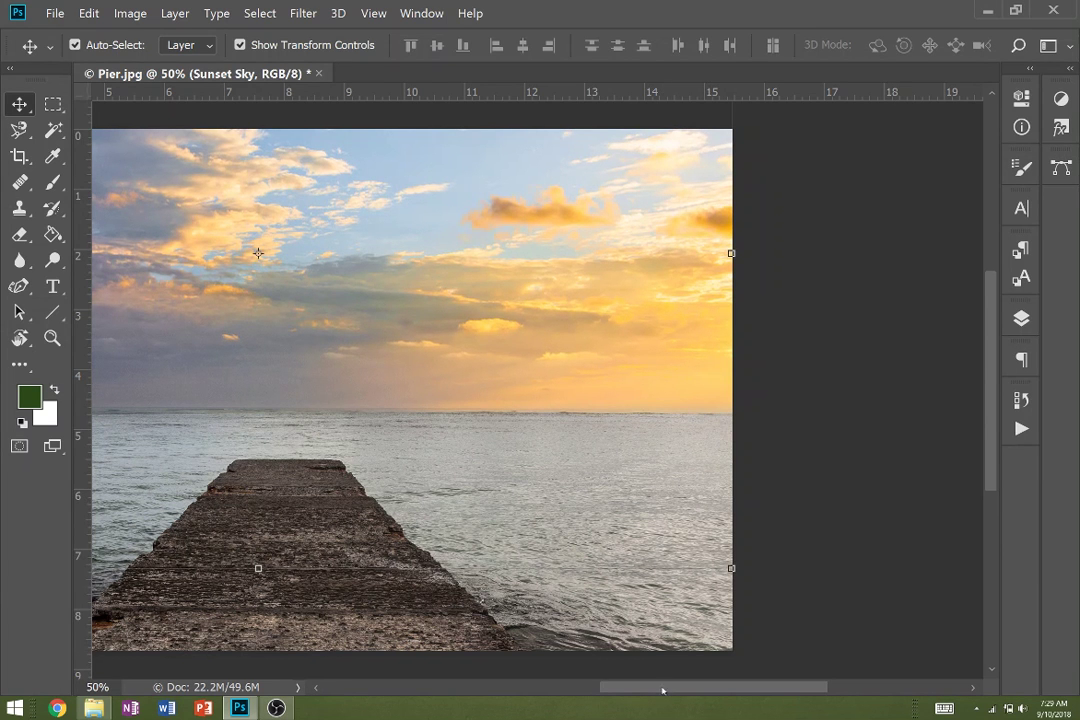
# Hide and show the Sunset Sky layer to compare the pier photo with and without the new sky.
pyautogui.moveTo(663, 686); pyautogui.dragTo(593, 688)
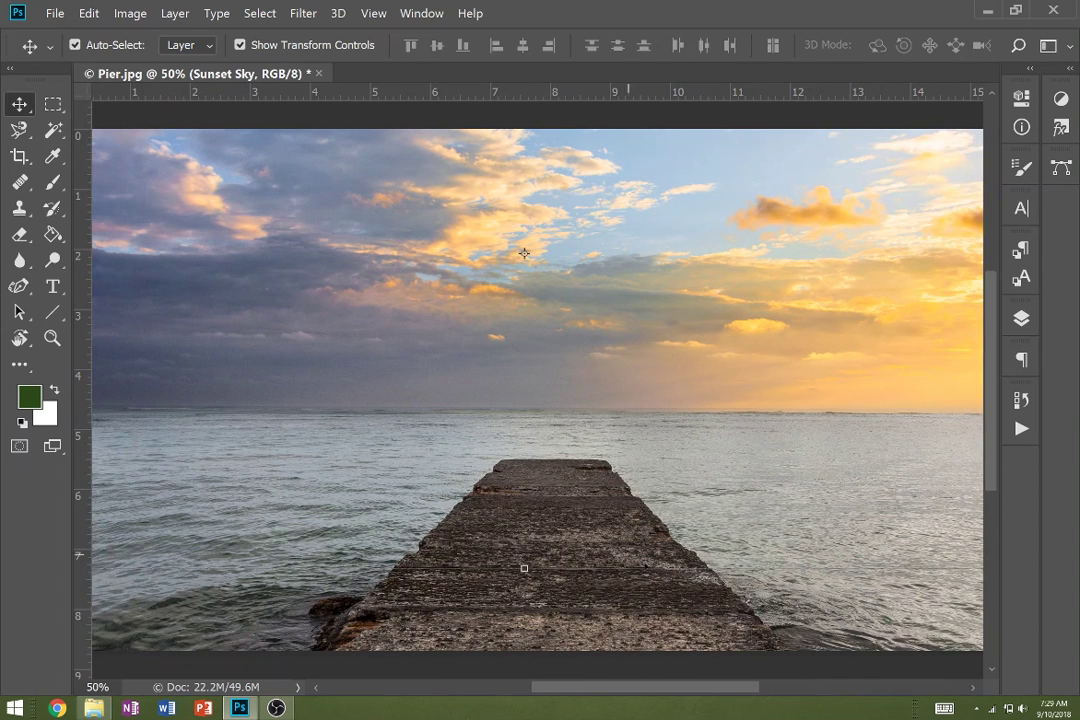
pyautogui.click(1021, 318)
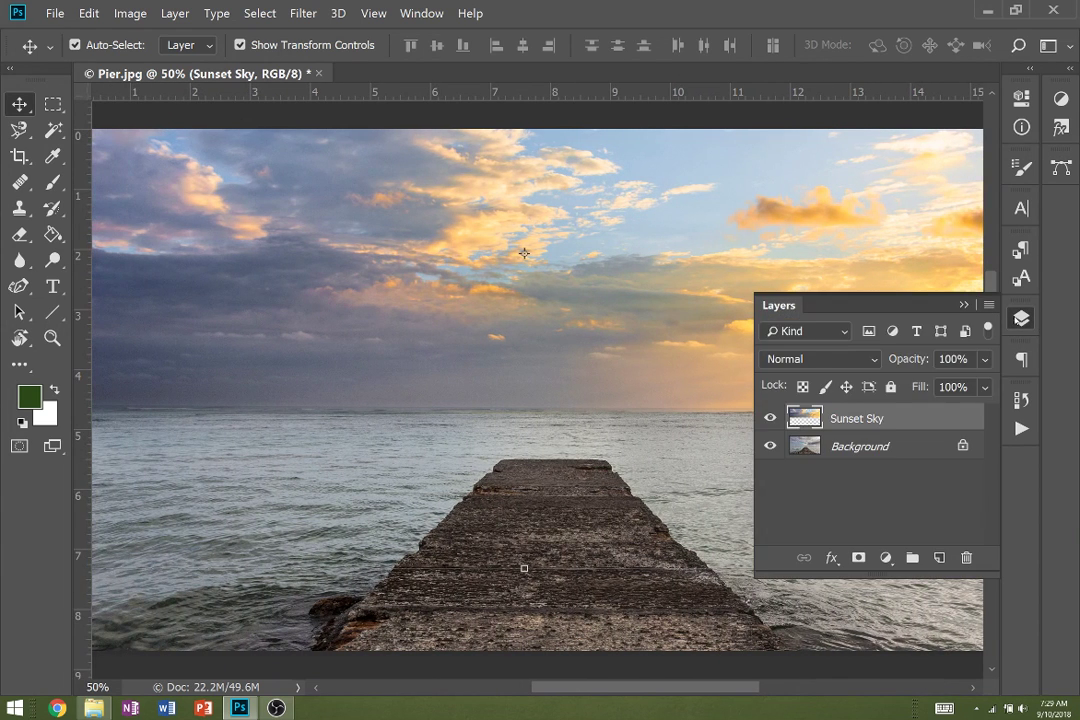
pyautogui.click(770, 418)
pyautogui.click(771, 419)
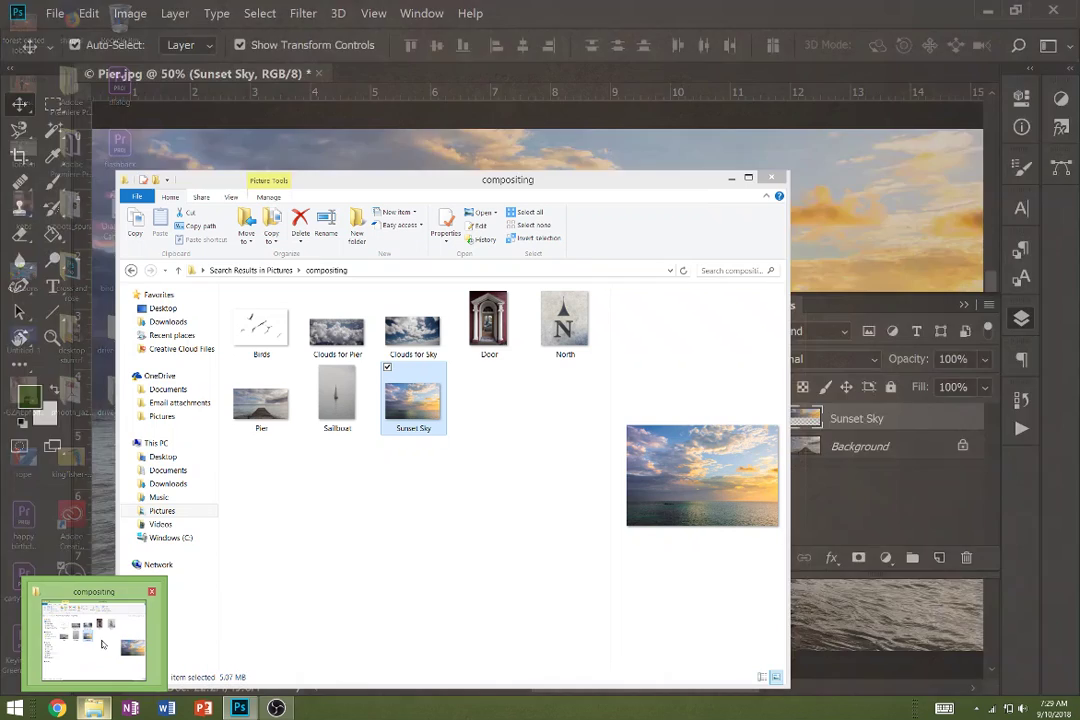
# Switch to File Explorer's compositing folder and place the North image into the Pier document.
pyautogui.click(94, 635)
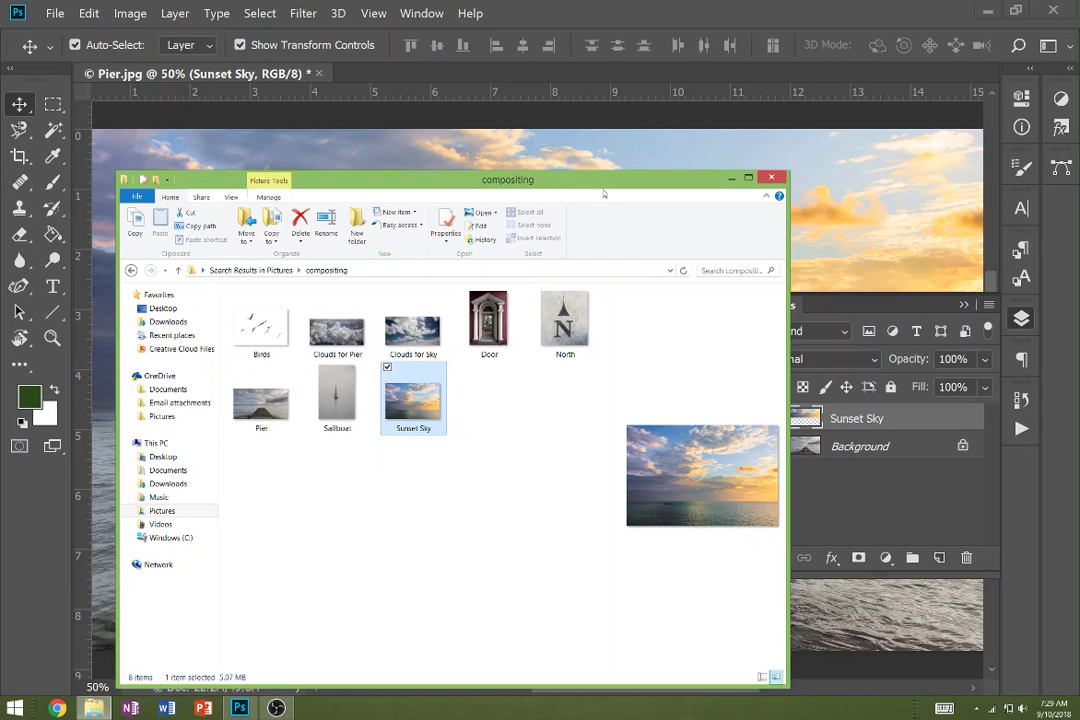
pyautogui.moveTo(590, 187); pyautogui.dragTo(300, 157)
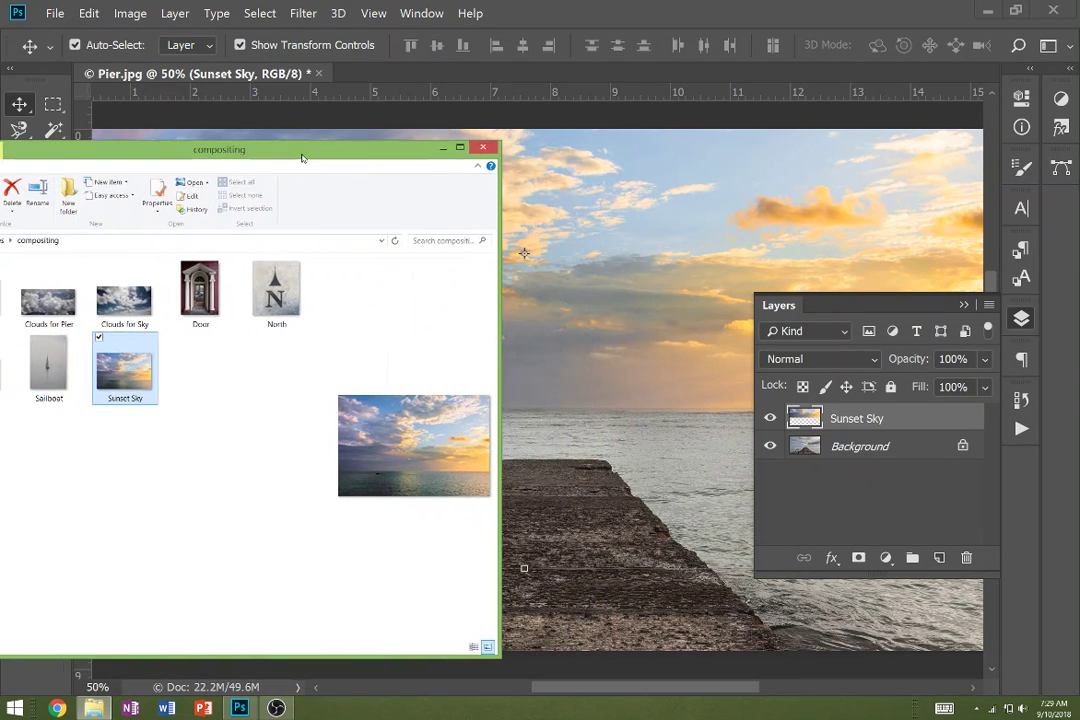
pyautogui.click(257, 305)
pyautogui.moveTo(257, 305); pyautogui.dragTo(566, 497)
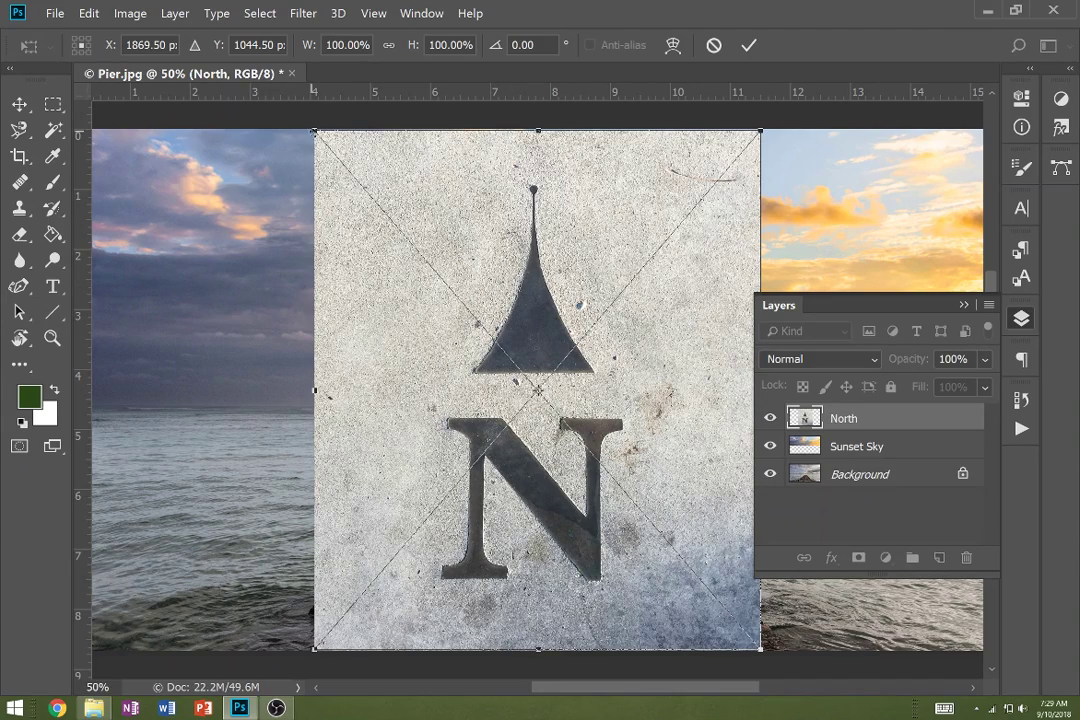
# Scale the placed North image to about 71% and position it over the middle of the pier.
pyautogui.moveTo(312, 130); pyautogui.dragTo(463, 305)
pyautogui.moveTo(628, 510); pyautogui.dragTo(571, 516)
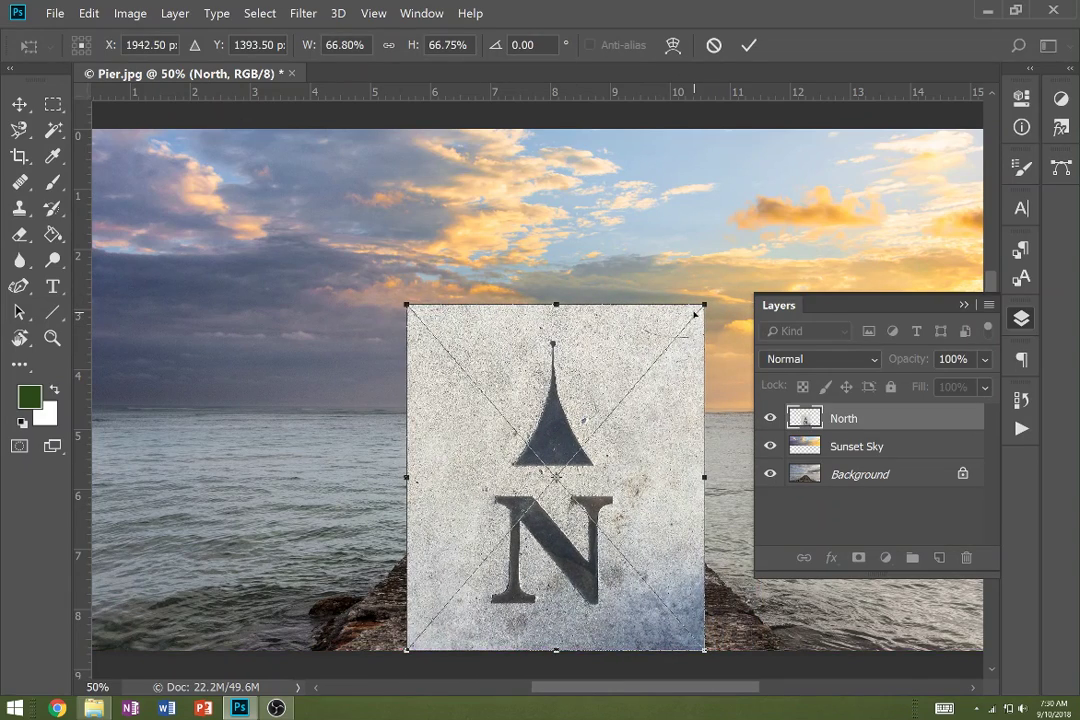
pyautogui.moveTo(705, 304); pyautogui.dragTo(723, 283)
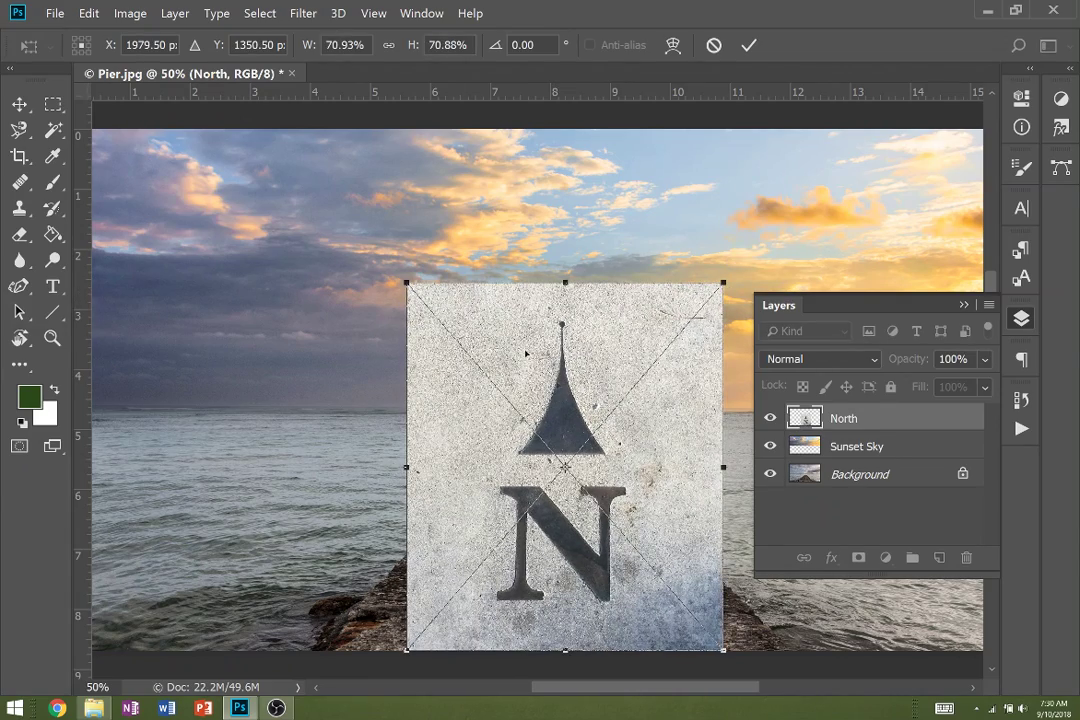
pyautogui.moveTo(587, 413)
pyautogui.mouseDown()
pyautogui.moveTo(695, 400)
pyautogui.moveTo(597, 400)
pyautogui.moveTo(572, 414)
pyautogui.mouseUp()
pyautogui.press('Return')
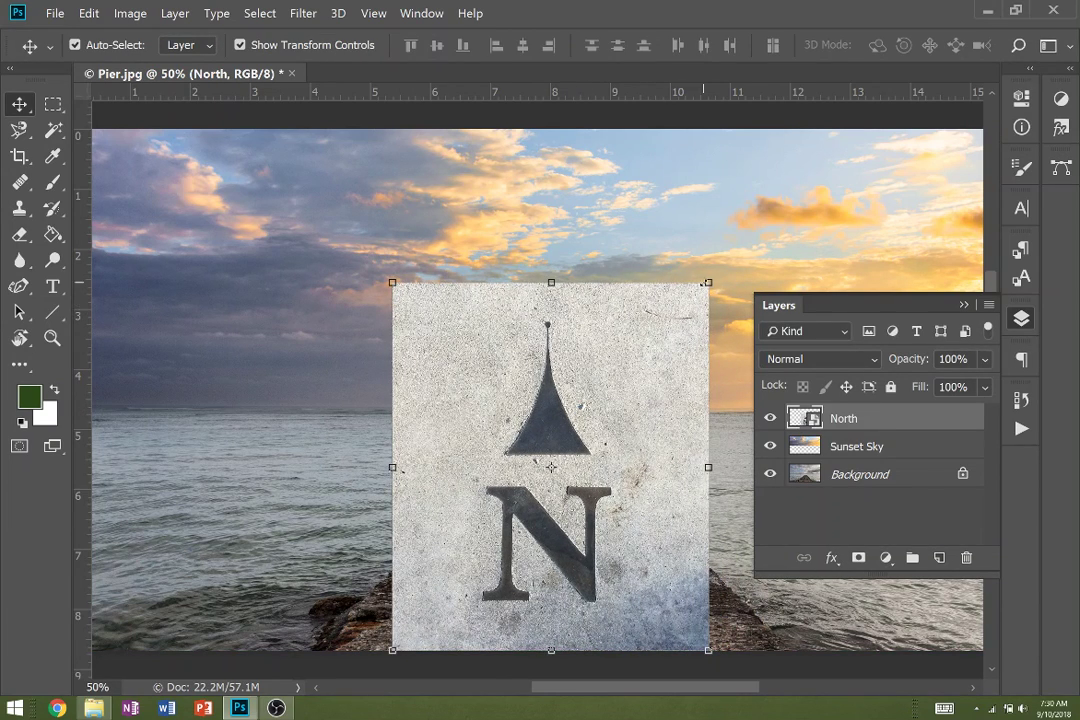
# Reduce the North image to about 66% with Free Transform and recentre it over the pier.
pyautogui.hotkey('ctrl', 't')
pyautogui.moveTo(706, 283); pyautogui.dragTo(678, 302)
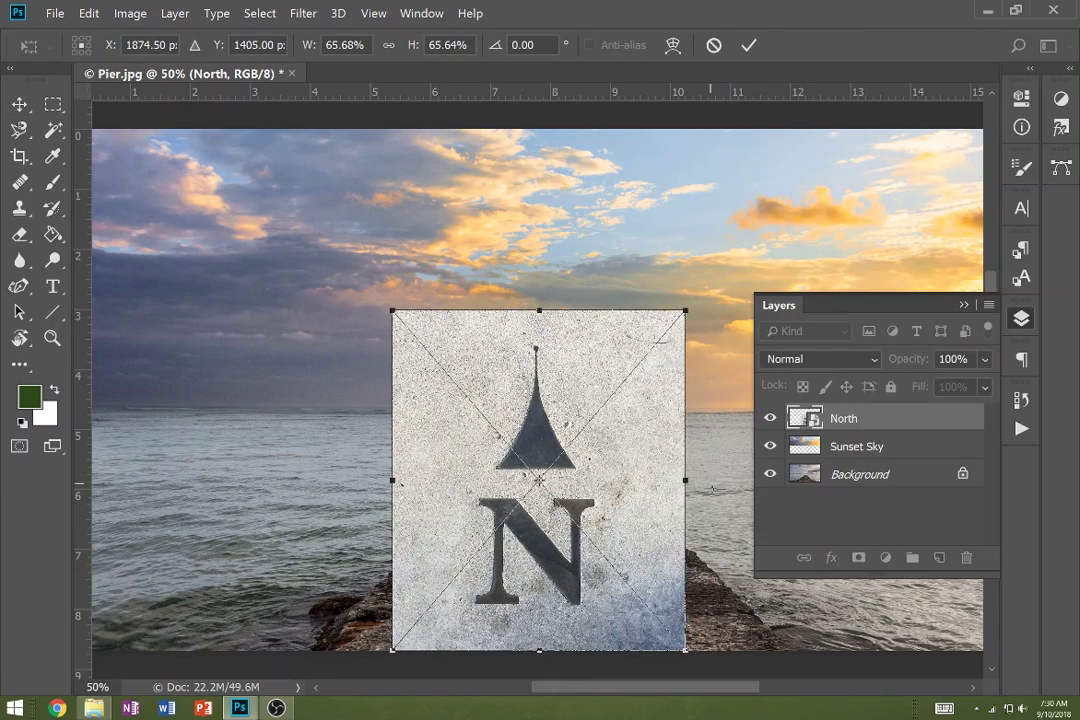
pyautogui.moveTo(643, 546); pyautogui.dragTo(651, 551)
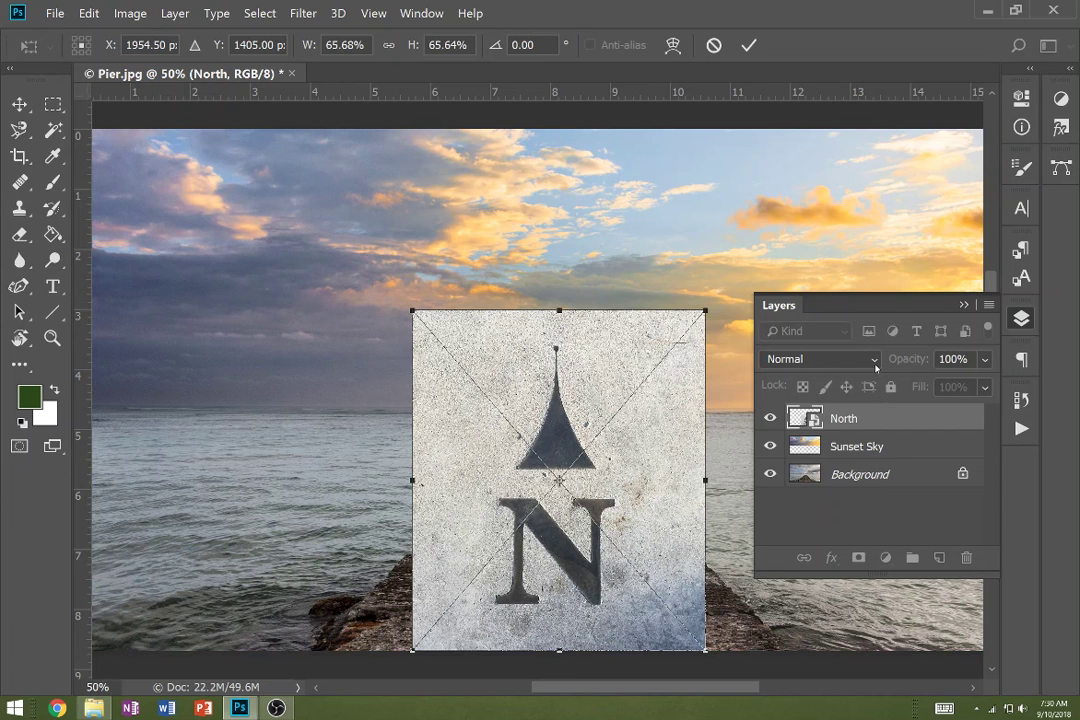
pyautogui.press('Return')
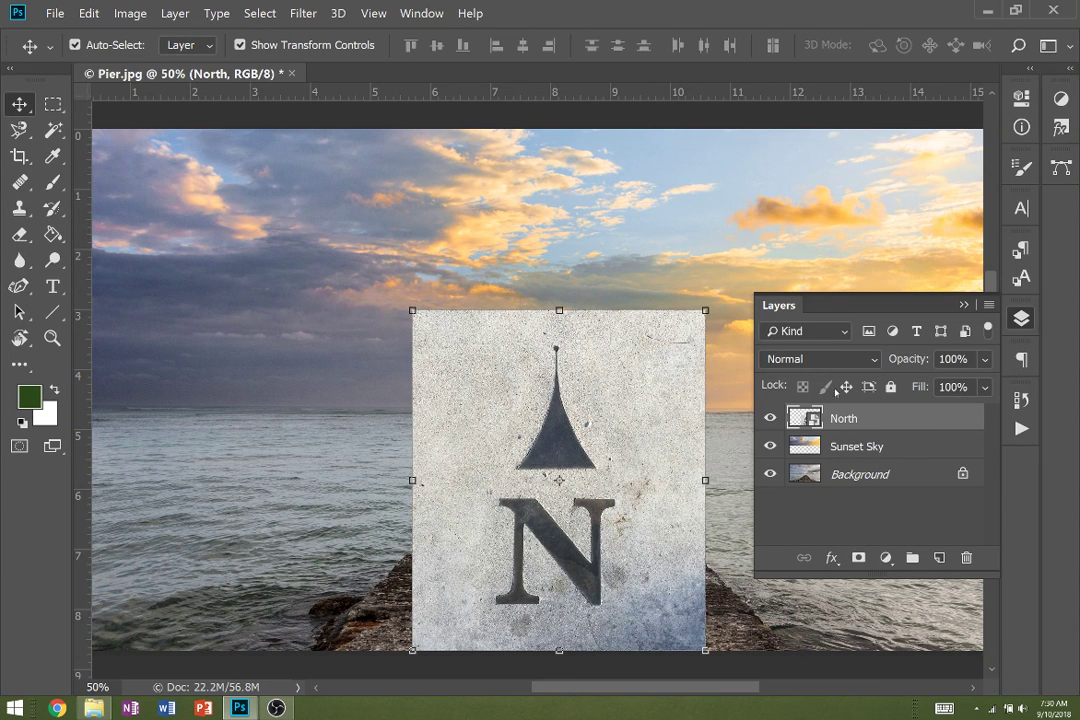
# Try the Dissolve blend mode on the North layer and settle on Multiply.
pyautogui.click(862, 362)
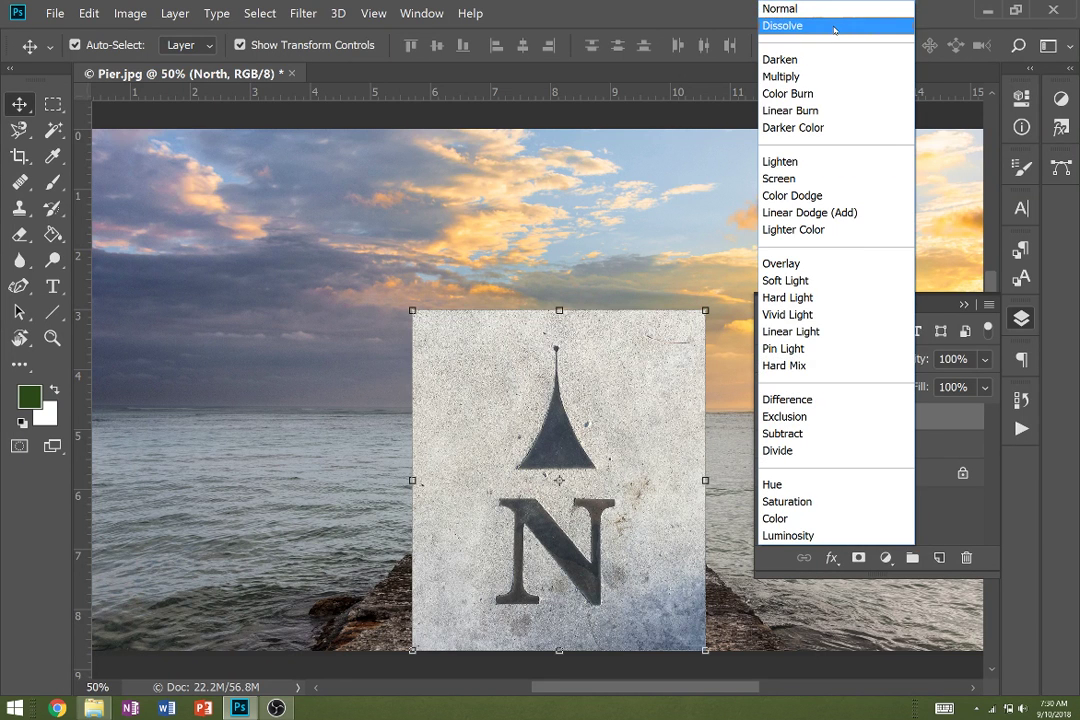
pyautogui.click(834, 30)
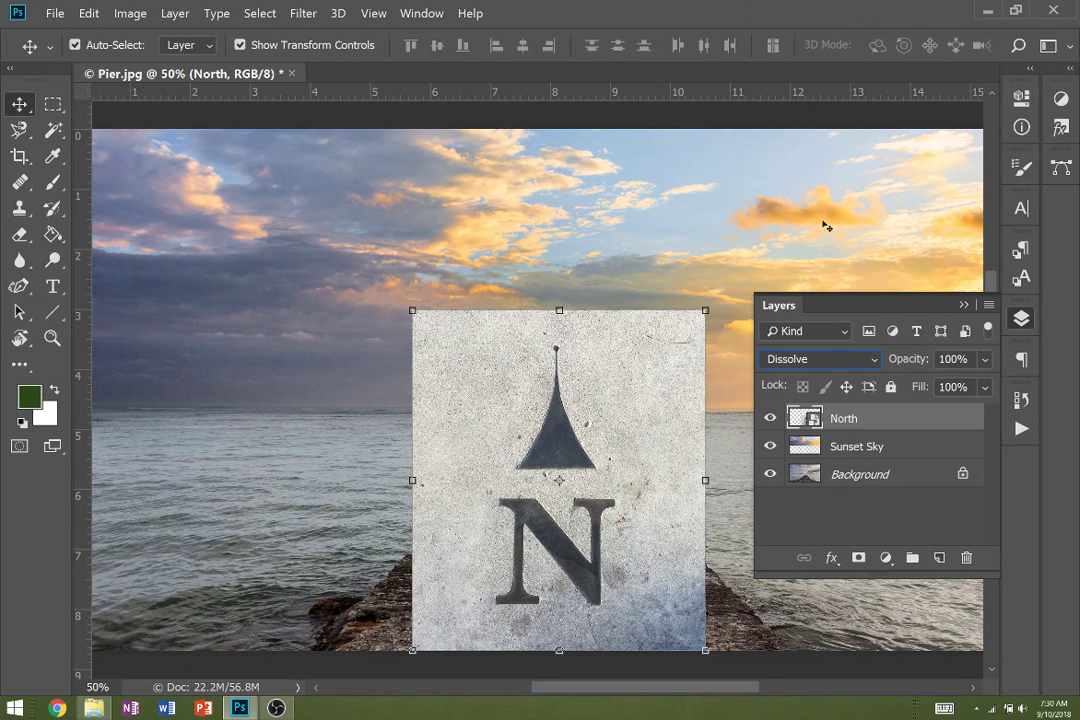
pyautogui.click(842, 361)
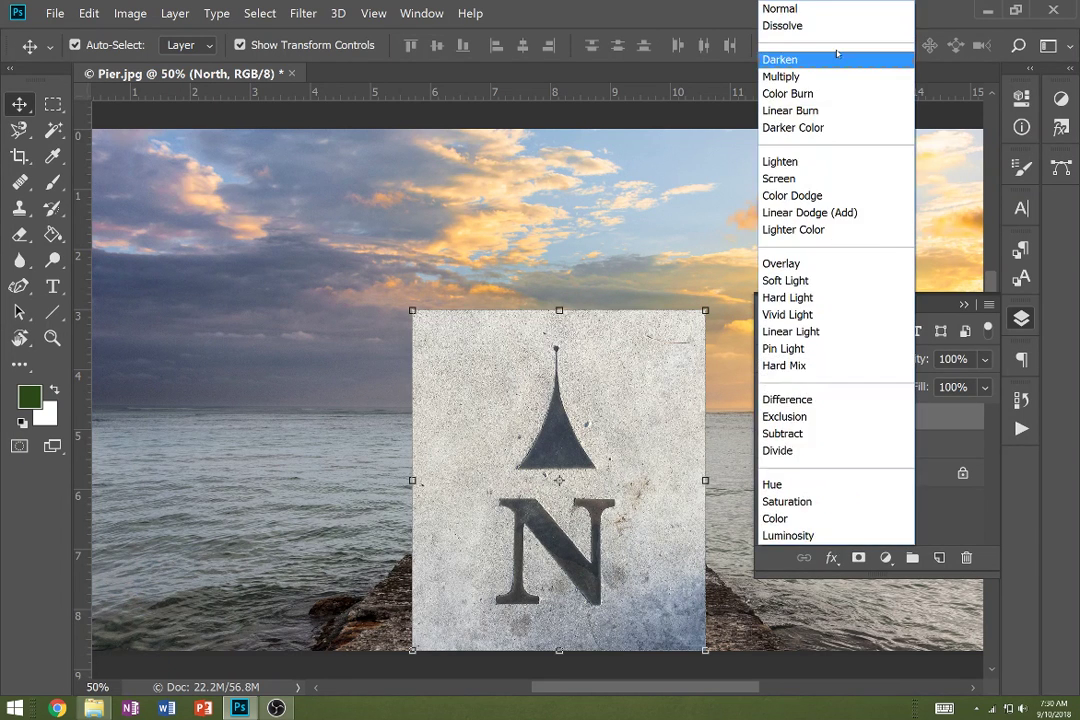
pyautogui.click(829, 78)
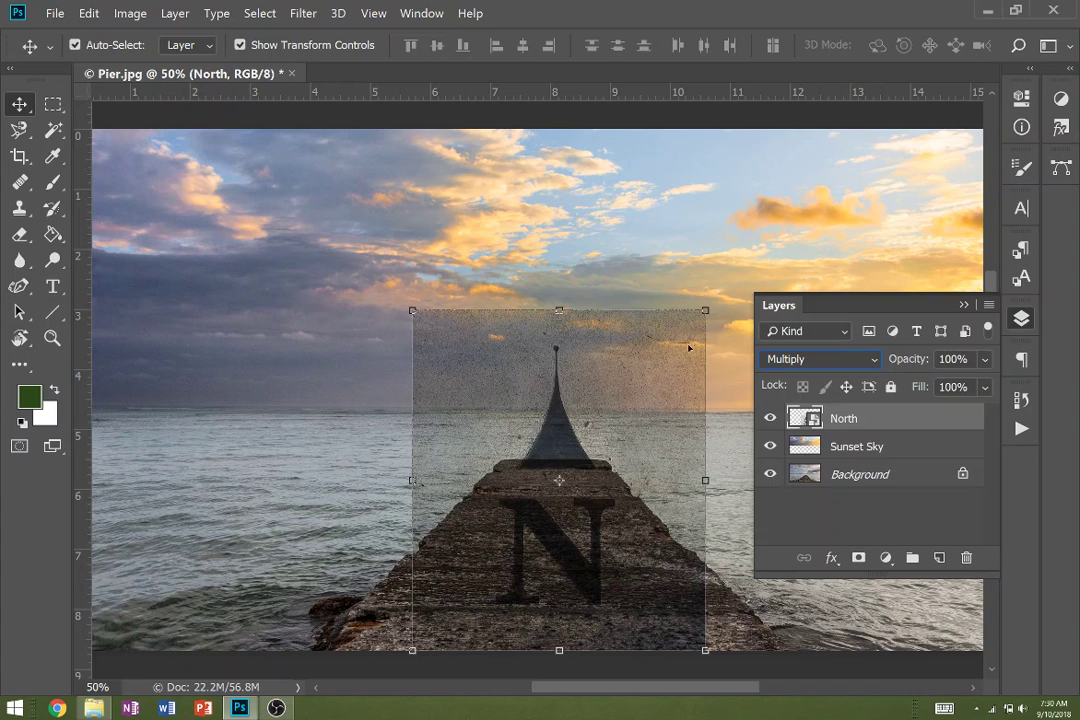
# Scale the North layer to about 55% and place its arrow and letter over the pier's surface.
pyautogui.moveTo(707, 311); pyautogui.dragTo(676, 357)
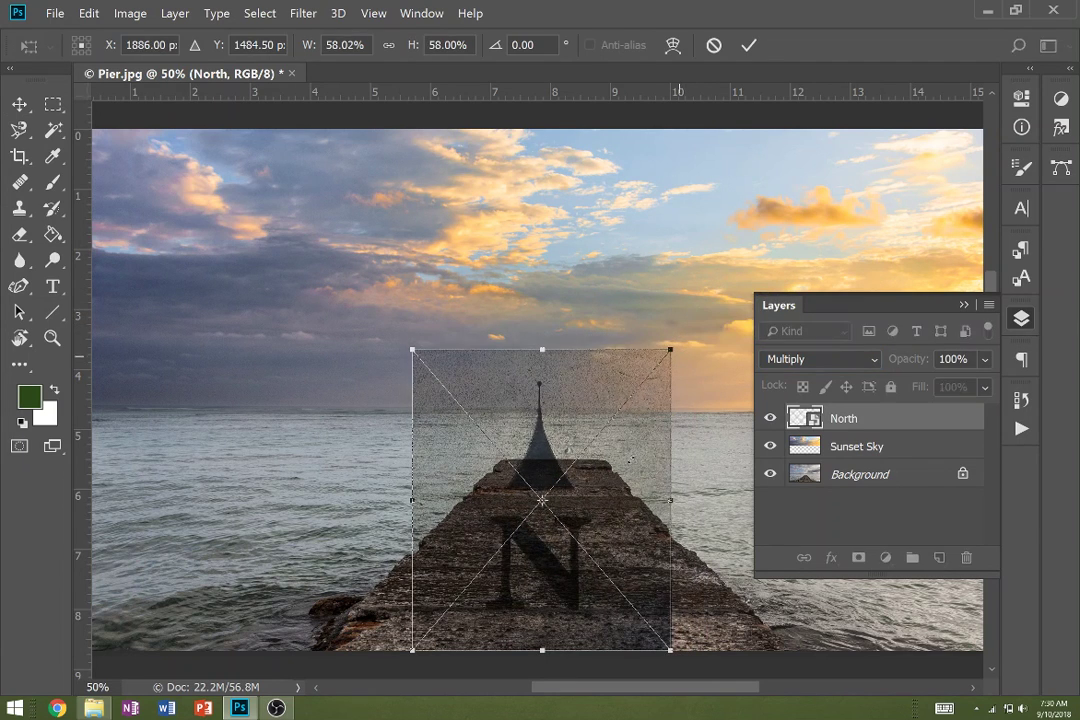
pyautogui.moveTo(629, 494); pyautogui.dragTo(646, 522)
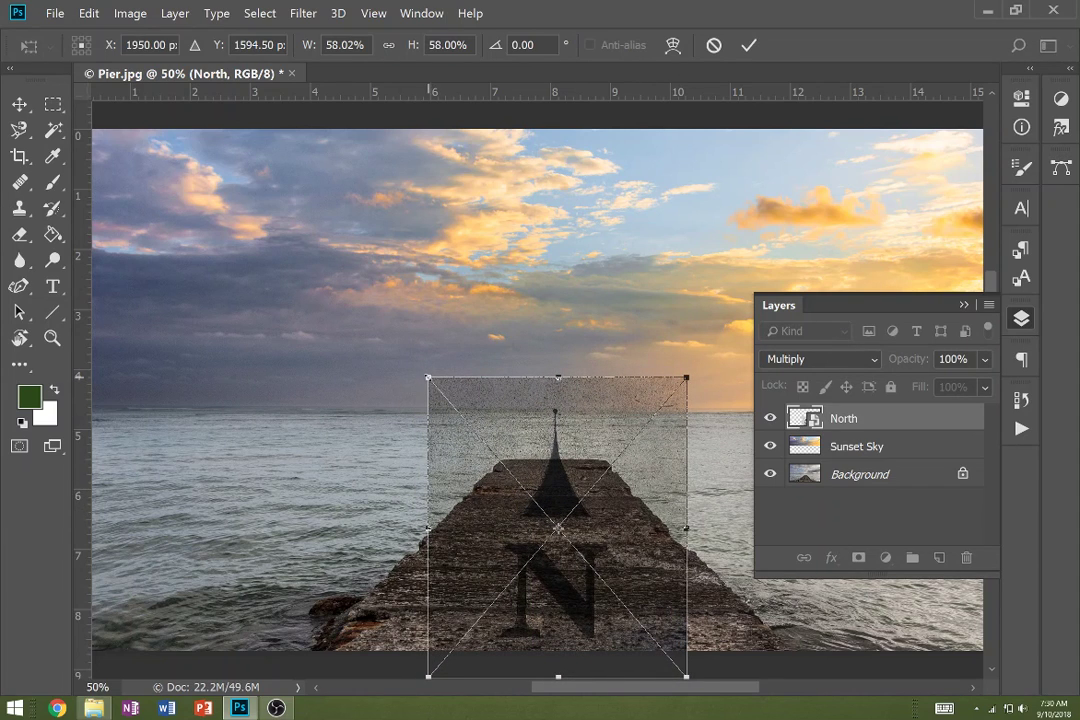
pyautogui.moveTo(429, 379); pyautogui.dragTo(444, 396)
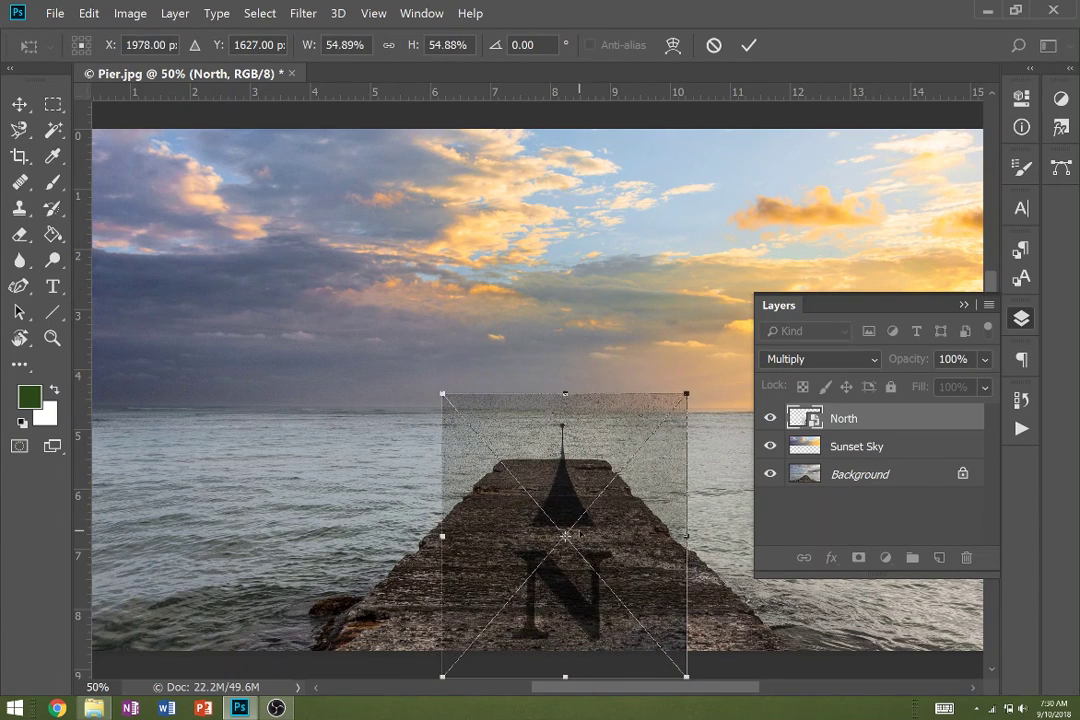
pyautogui.moveTo(591, 481); pyautogui.dragTo(578, 422)
pyautogui.press('Return')
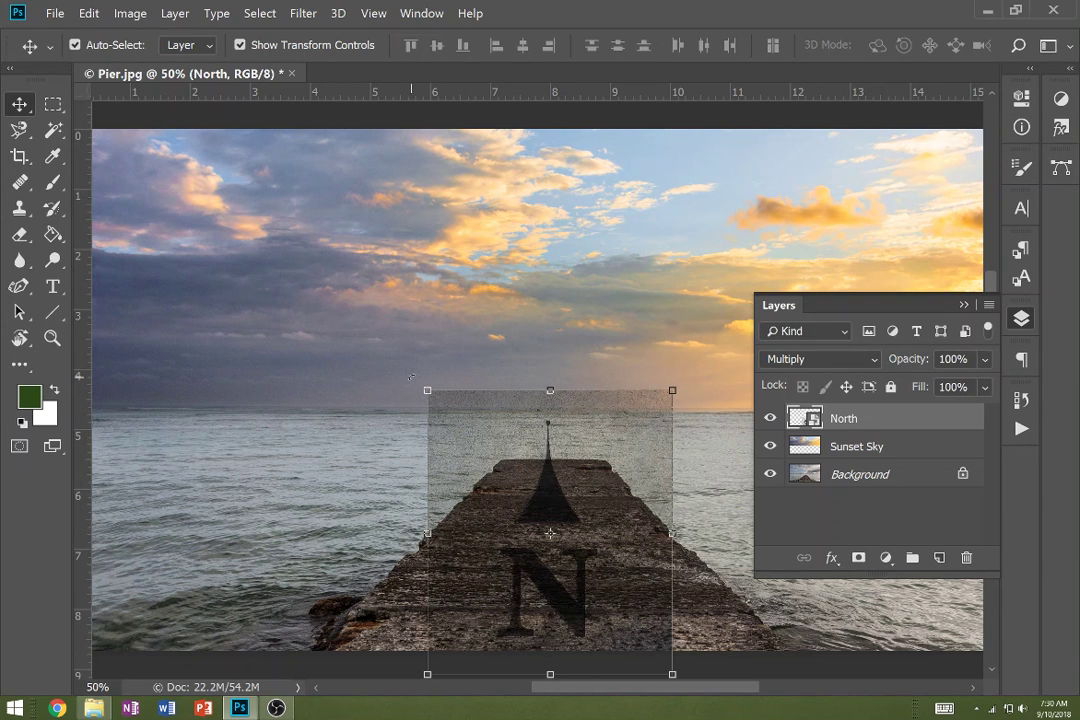
# Put the North layer into Free Transform and try to skew its right edge.
pyautogui.click(53, 104)
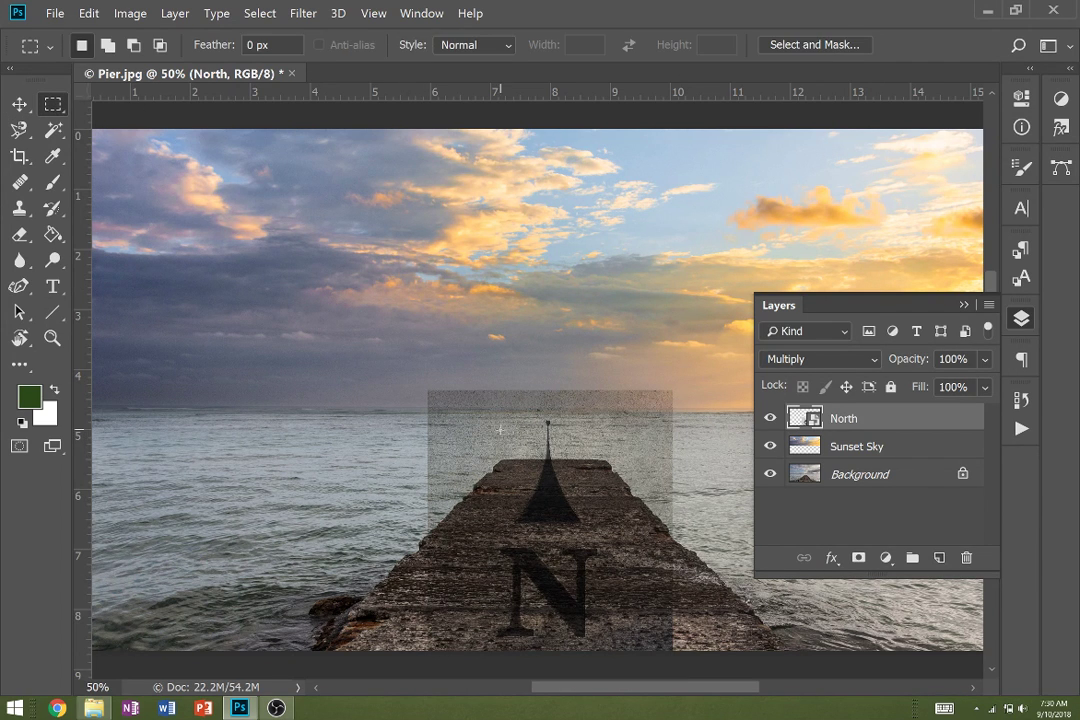
pyautogui.rightClick(523, 485)
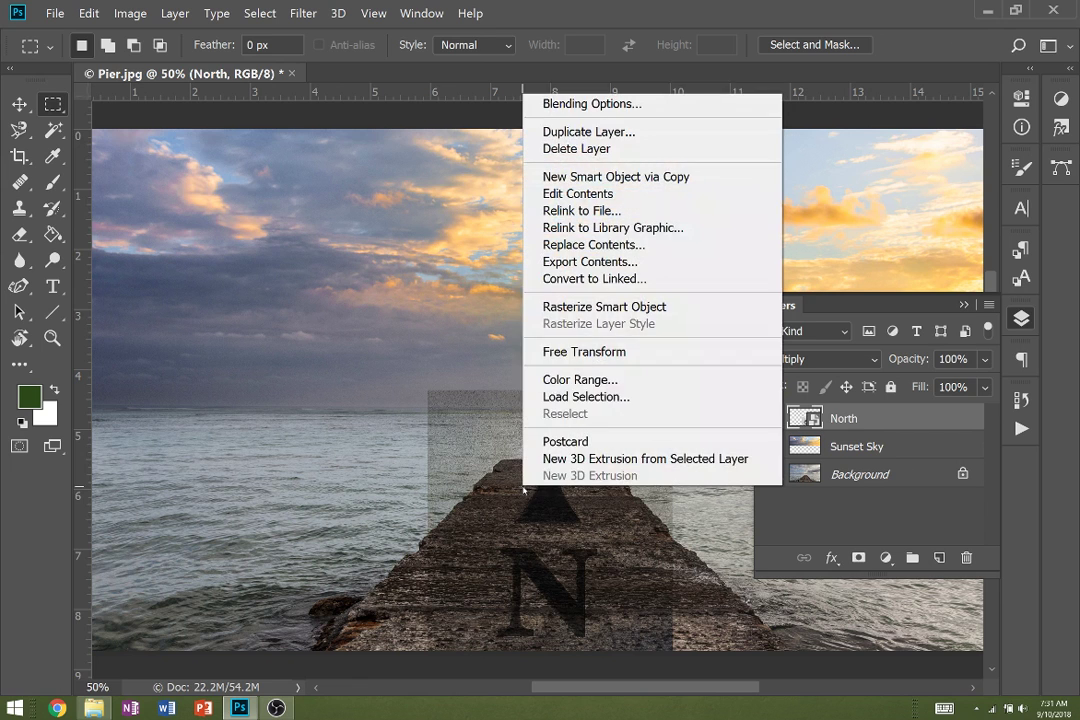
pyautogui.click(584, 351)
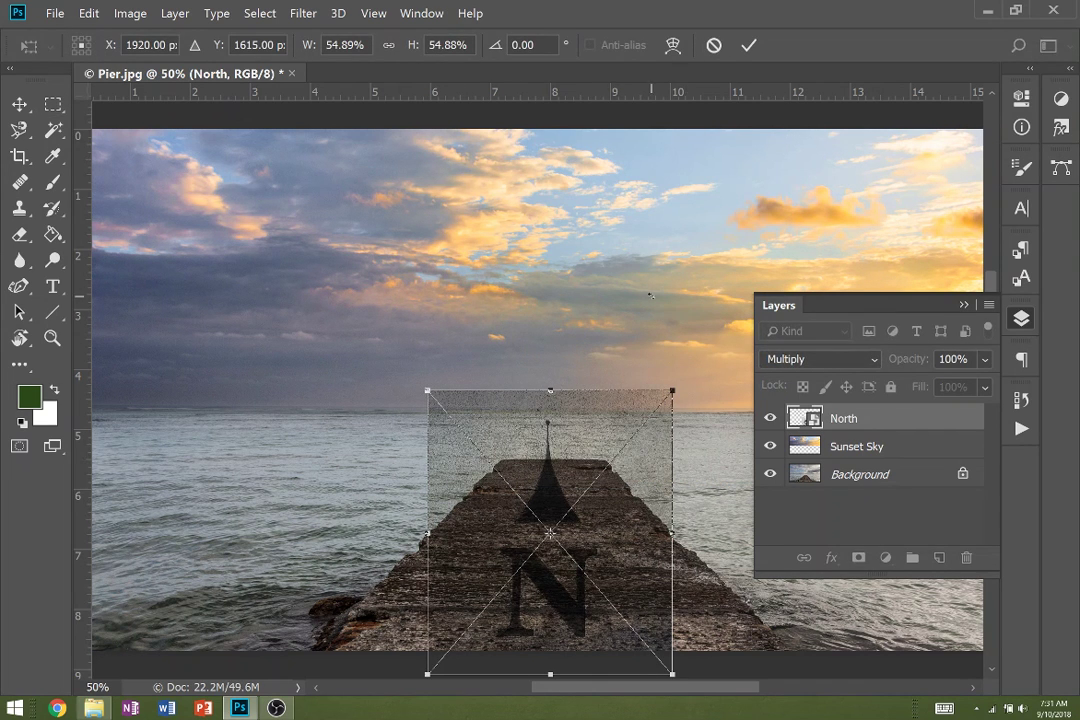
pyautogui.rightClick(521, 455)
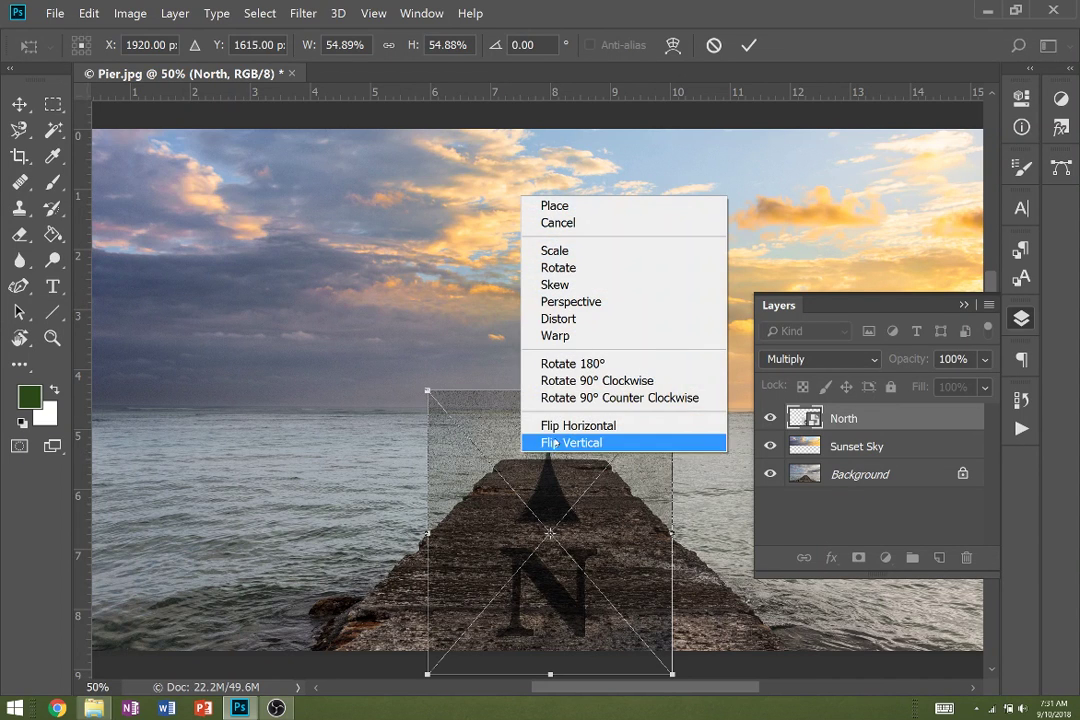
pyautogui.click(555, 285)
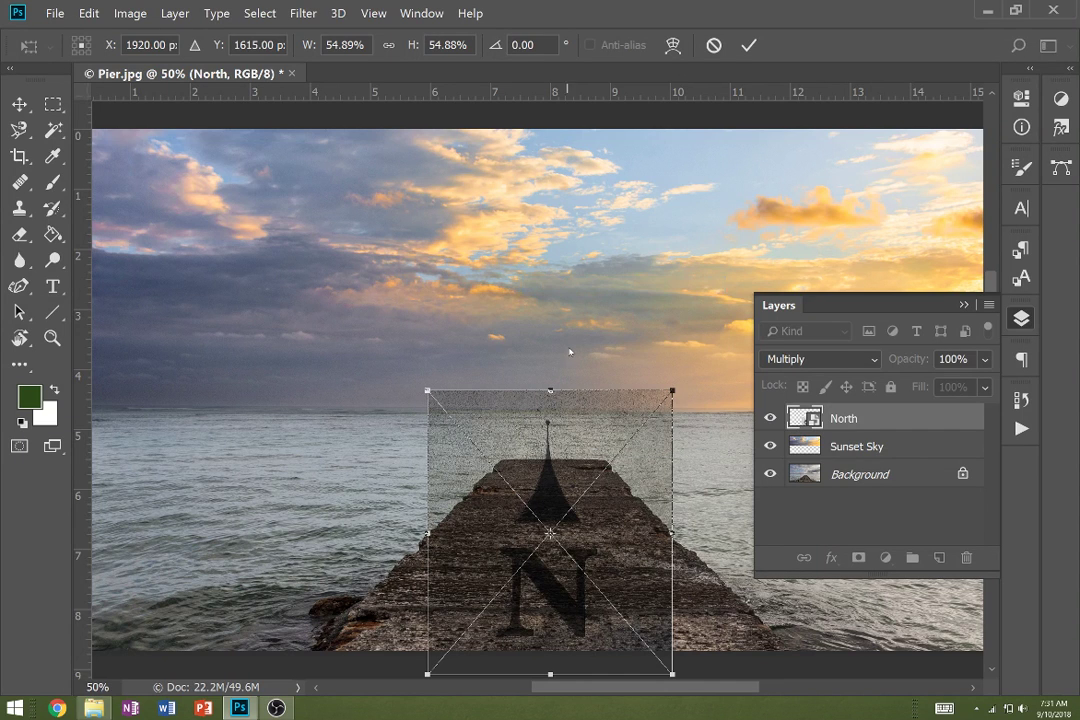
pyautogui.moveTo(672, 530)
pyautogui.mouseDown()
pyautogui.moveTo(632, 428)
pyautogui.moveTo(653, 463)
pyautogui.moveTo(655, 543)
pyautogui.moveTo(656, 430)
pyautogui.moveTo(668, 500)
pyautogui.moveTo(660, 535)
pyautogui.mouseUp()
# Apply a Perspective transform to the North layer, narrowing its top edge and widening its bottom edge, and move it down to the pier's far end.
pyautogui.rightClick(565, 198)
pyautogui.click(609, 307)
pyautogui.moveTo(428, 391); pyautogui.dragTo(457, 392)
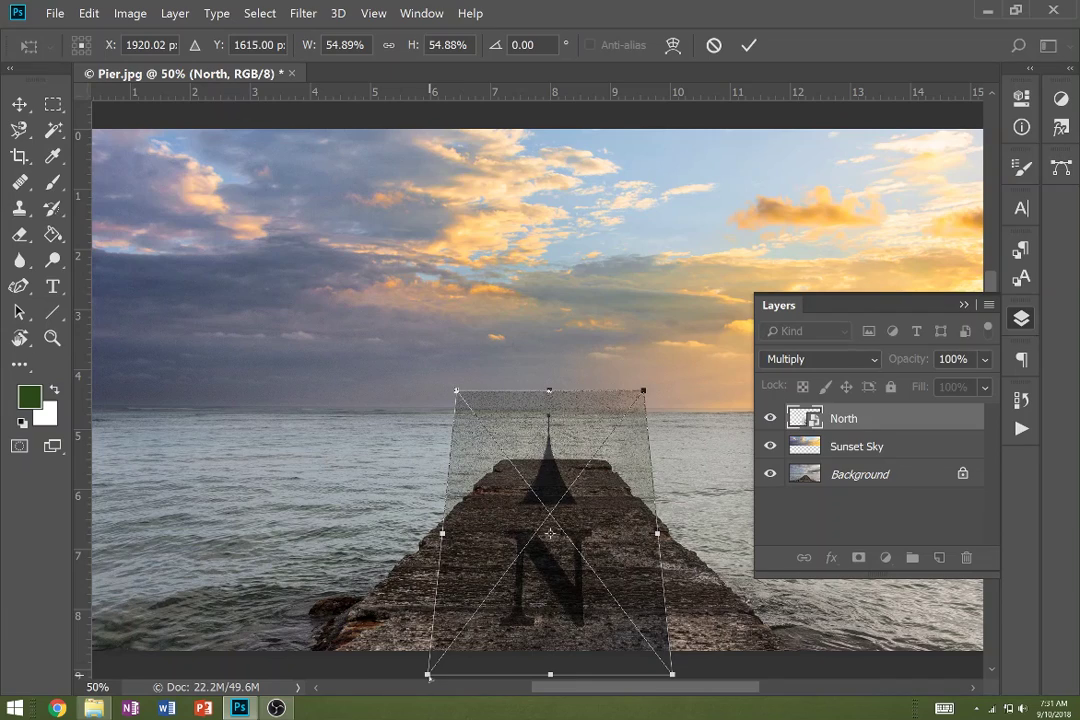
pyautogui.moveTo(428, 677); pyautogui.dragTo(261, 645)
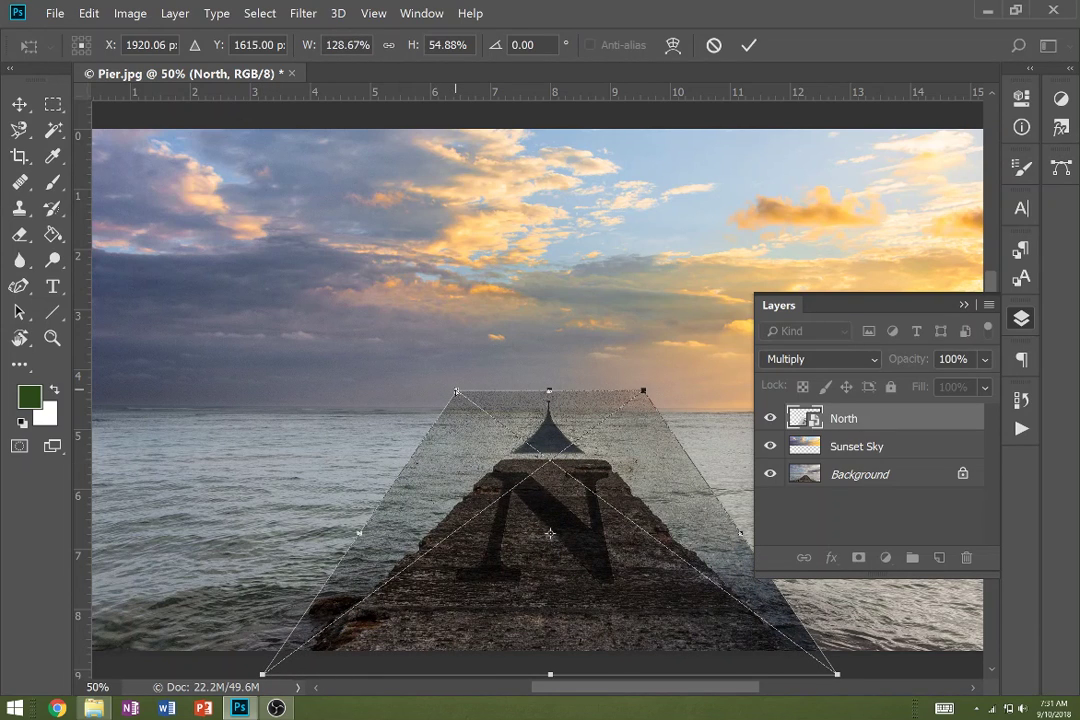
pyautogui.moveTo(457, 391); pyautogui.dragTo(485, 408)
pyautogui.press('Return')
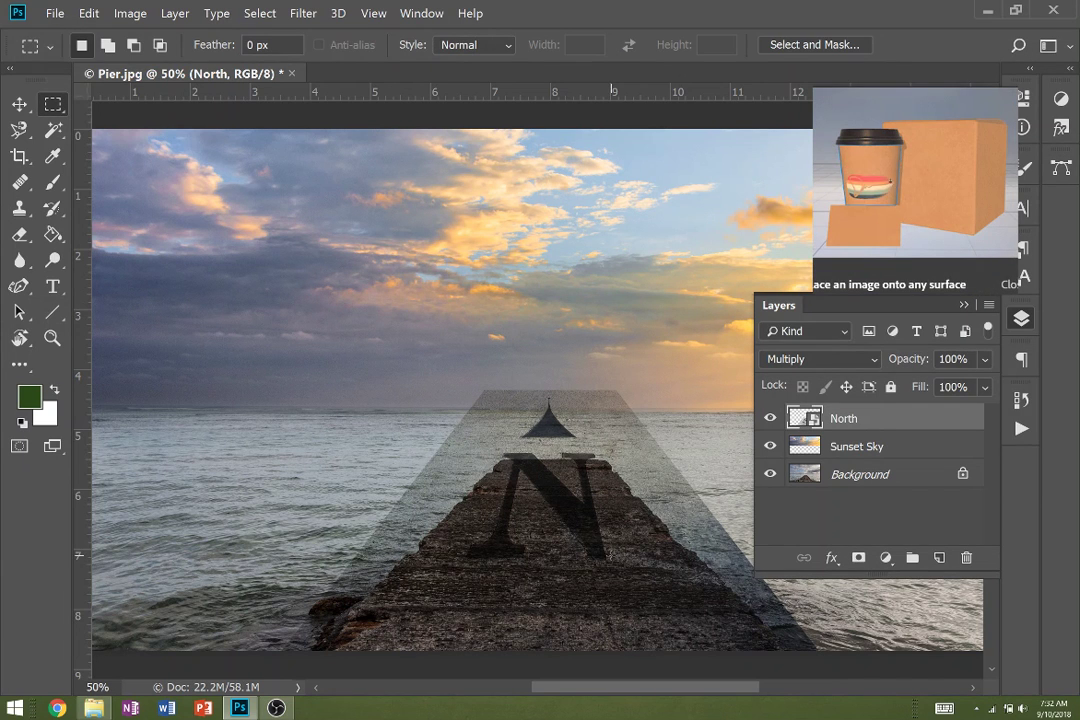
pyautogui.press('v')
pyautogui.moveTo(585, 529); pyautogui.dragTo(581, 590)
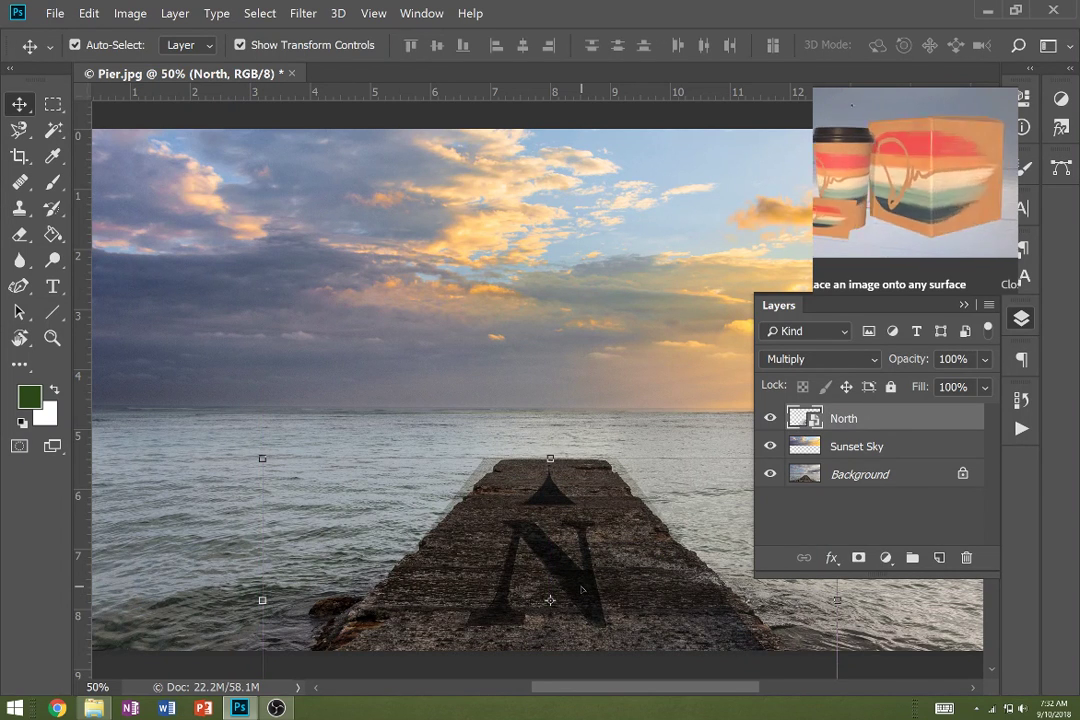
# Try inverting the colours of the North layer with the Invert adjustment.
pyautogui.click(259, 13)
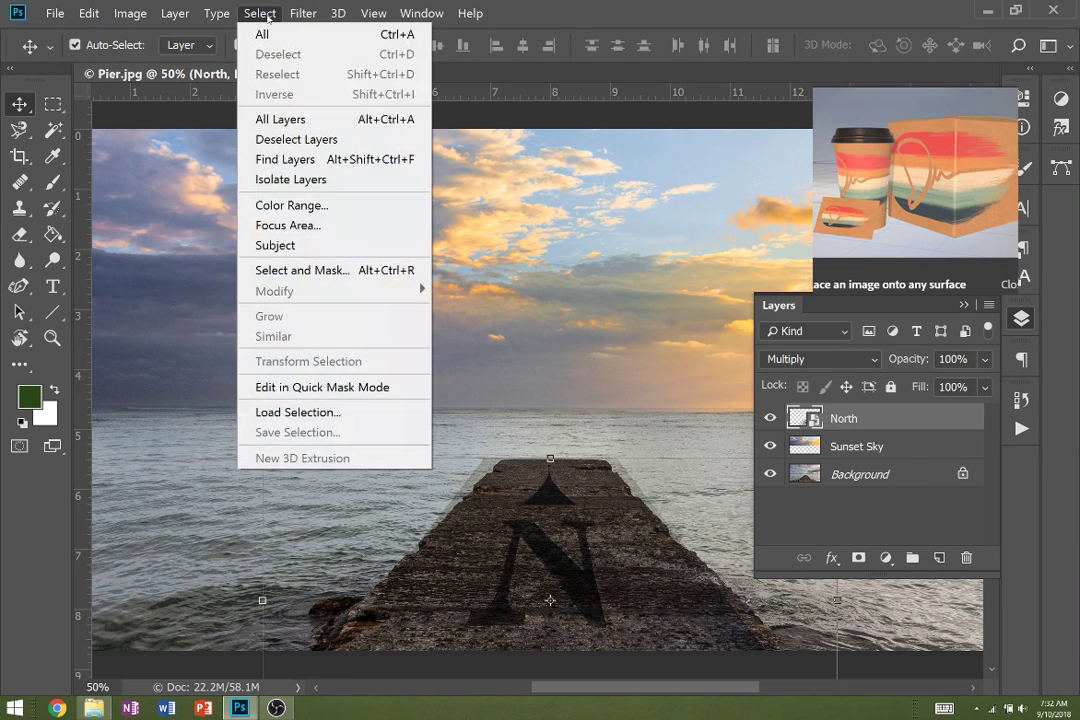
pyautogui.moveTo(160, 14)
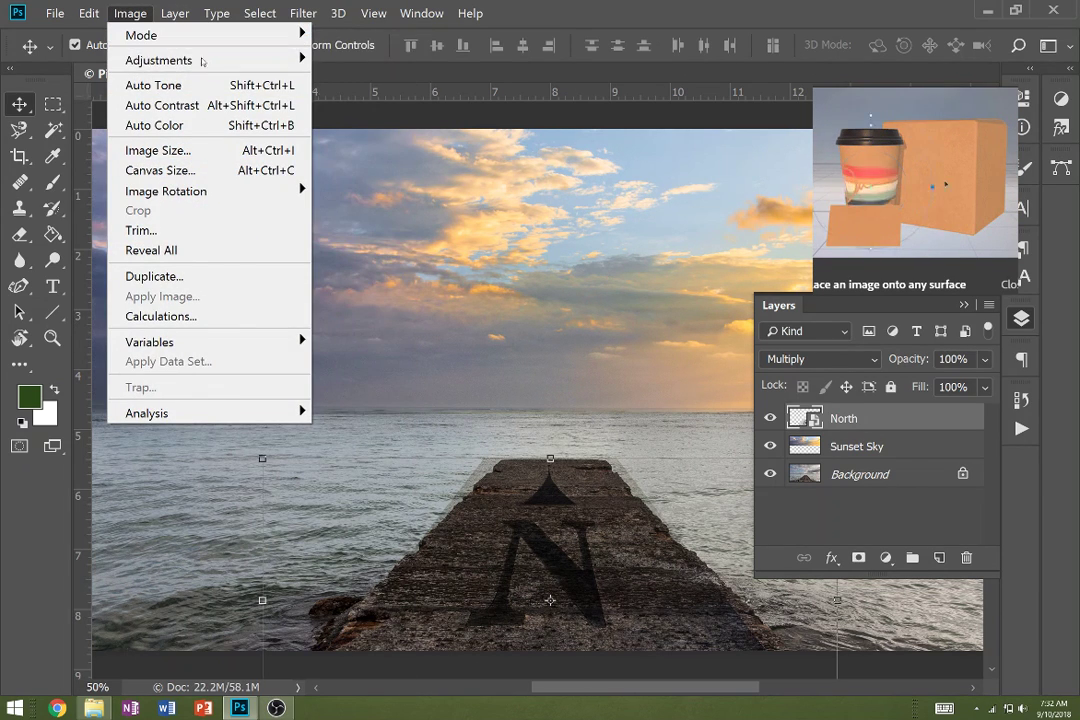
pyautogui.moveTo(170, 60)
pyautogui.click(374, 292)
# Rasterize the inverted North layer and erase its dark edges around the pier with the soft 168 px Eraser.
pyautogui.hotkey('alt', '[')
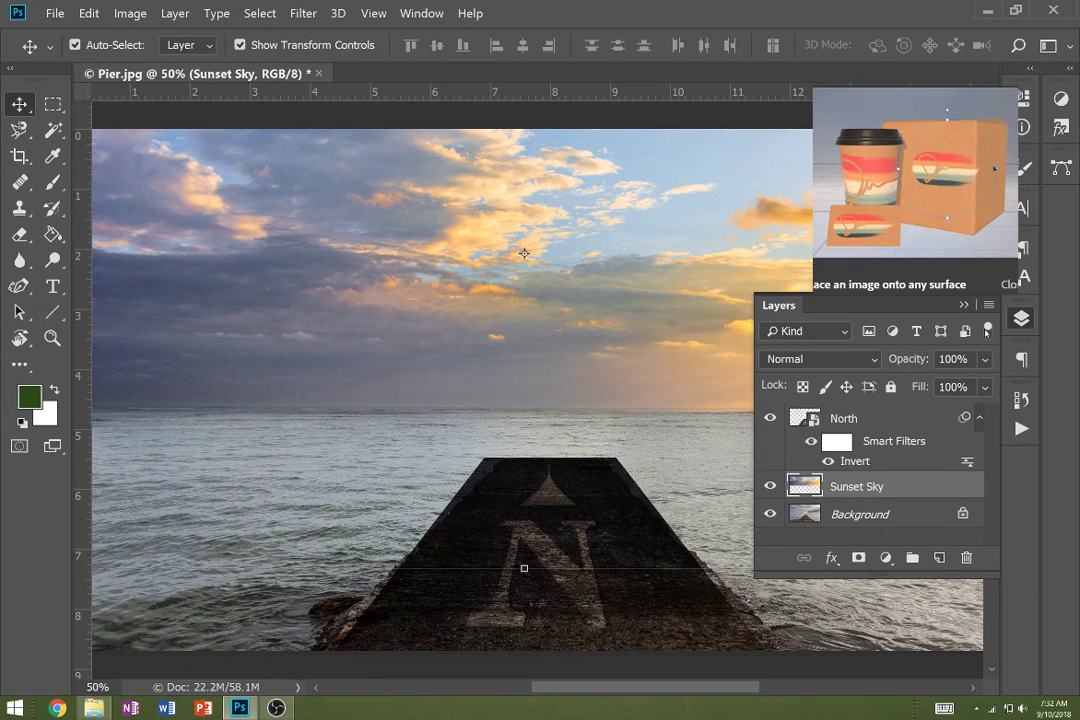
pyautogui.press('e')
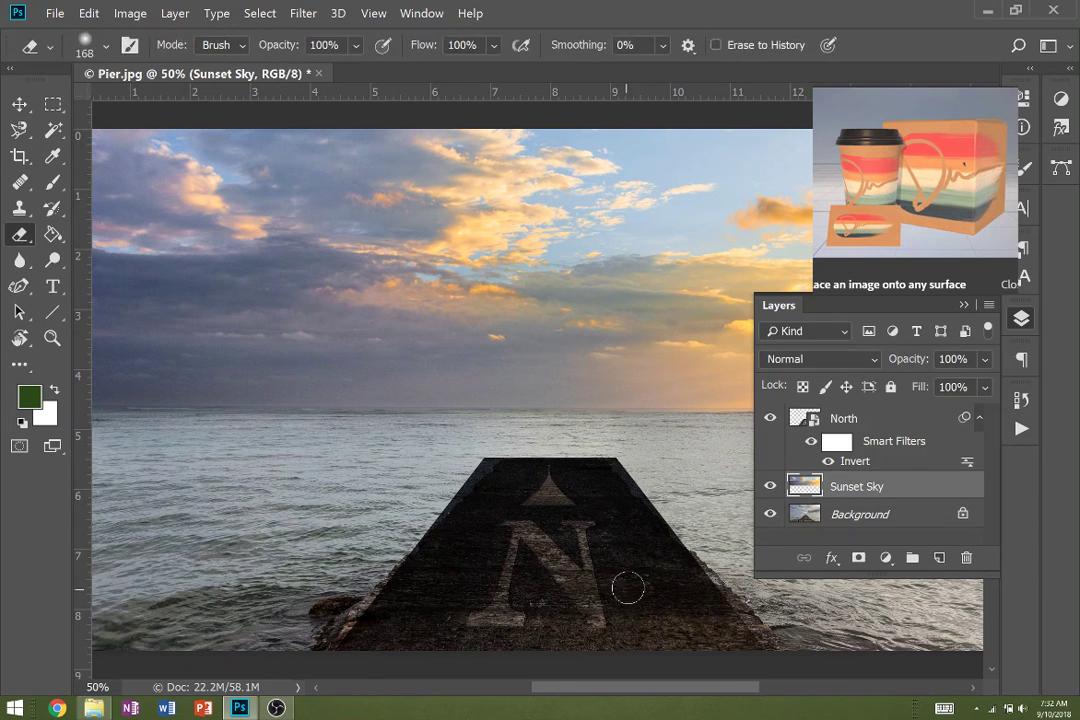
pyautogui.click(105, 46)
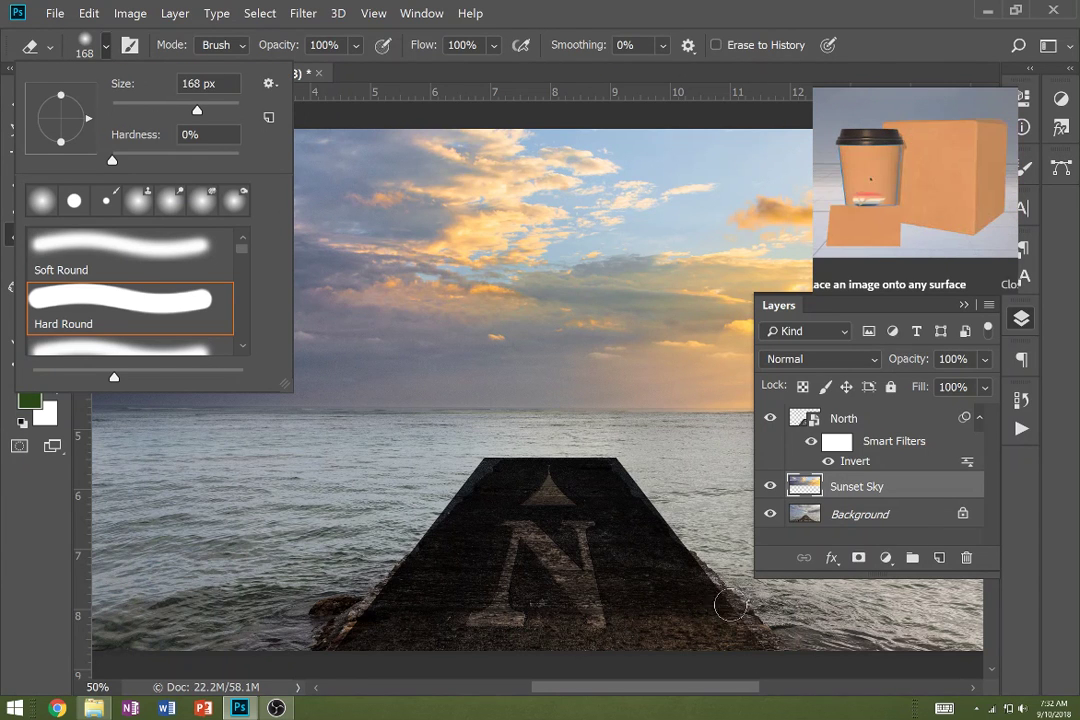
pyautogui.click(768, 662)
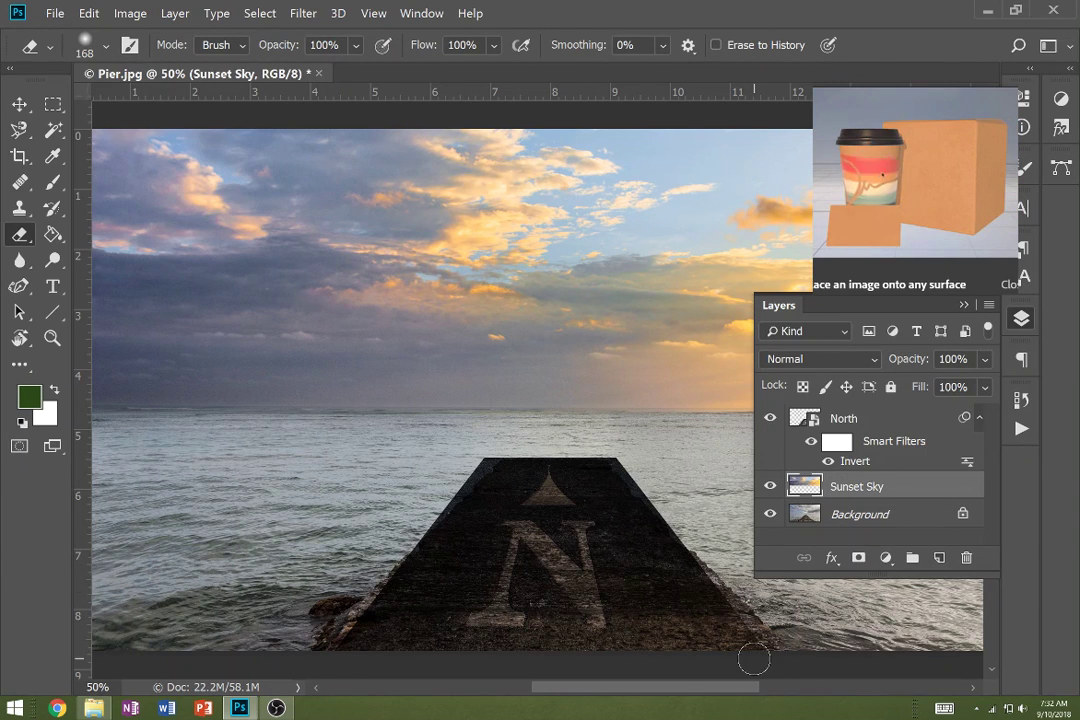
pyautogui.click(843, 418)
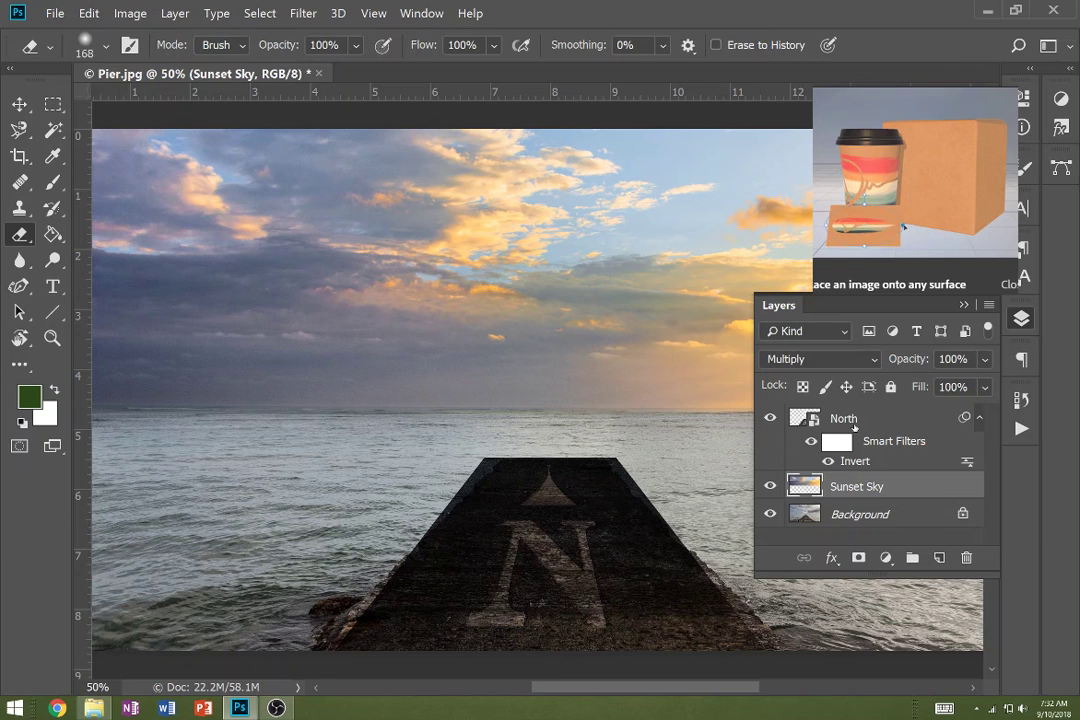
pyautogui.click(650, 595)
pyautogui.click(167, 101)
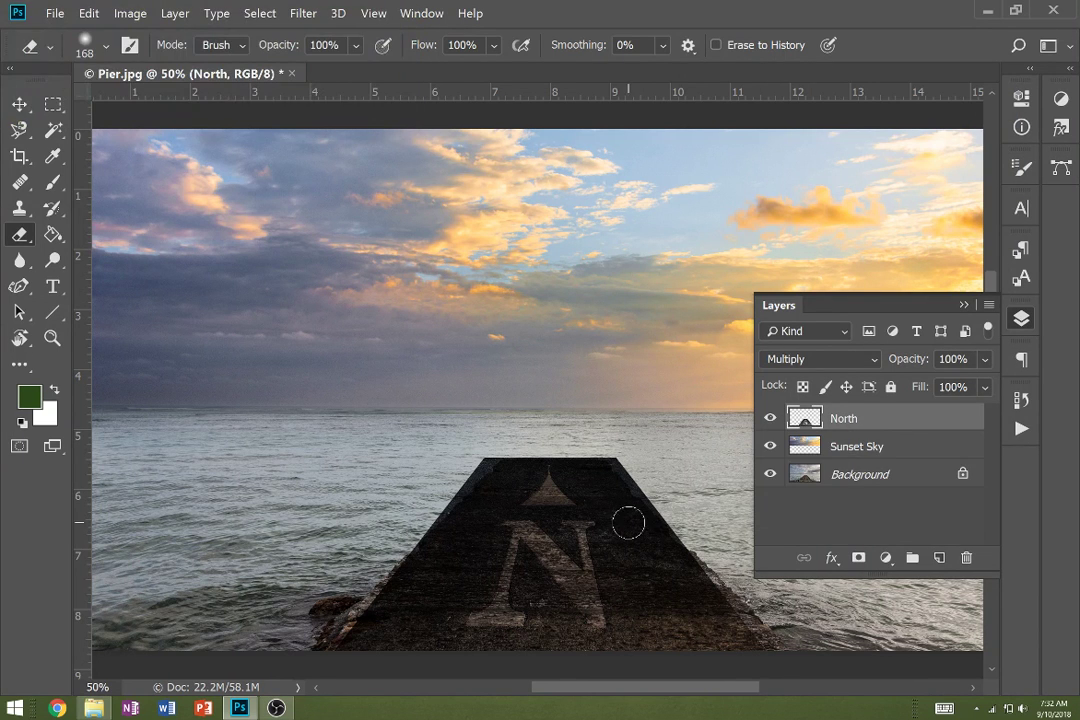
pyautogui.moveTo(702, 596)
pyautogui.mouseDown()
pyautogui.moveTo(740, 640)
pyautogui.moveTo(690, 540)
pyautogui.moveTo(624, 473)
pyautogui.moveTo(694, 552)
pyautogui.moveTo(654, 480)
pyautogui.moveTo(620, 452)
pyautogui.moveTo(593, 440)
pyautogui.moveTo(493, 460)
pyautogui.moveTo(530, 445)
pyautogui.moveTo(597, 455)
pyautogui.moveTo(503, 445)
pyautogui.moveTo(320, 670)
pyautogui.moveTo(360, 634)
pyautogui.mouseUp()
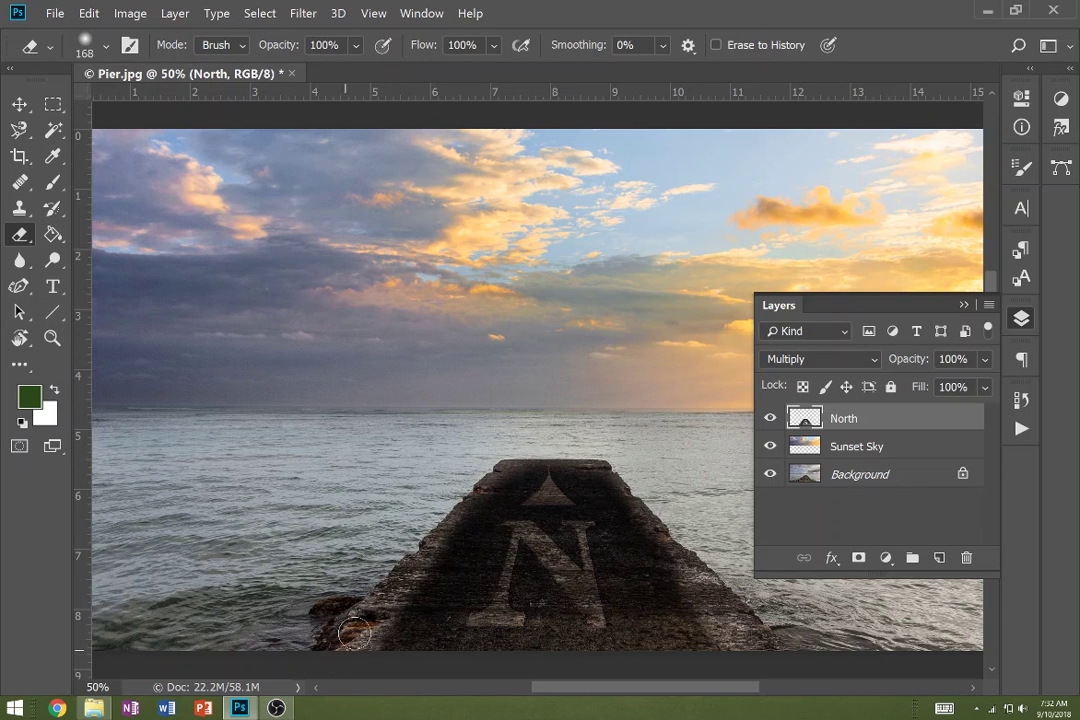
# Try 64% opacity on the North layer and undo back to before its inversion and erasing.
pyautogui.click(984, 387)
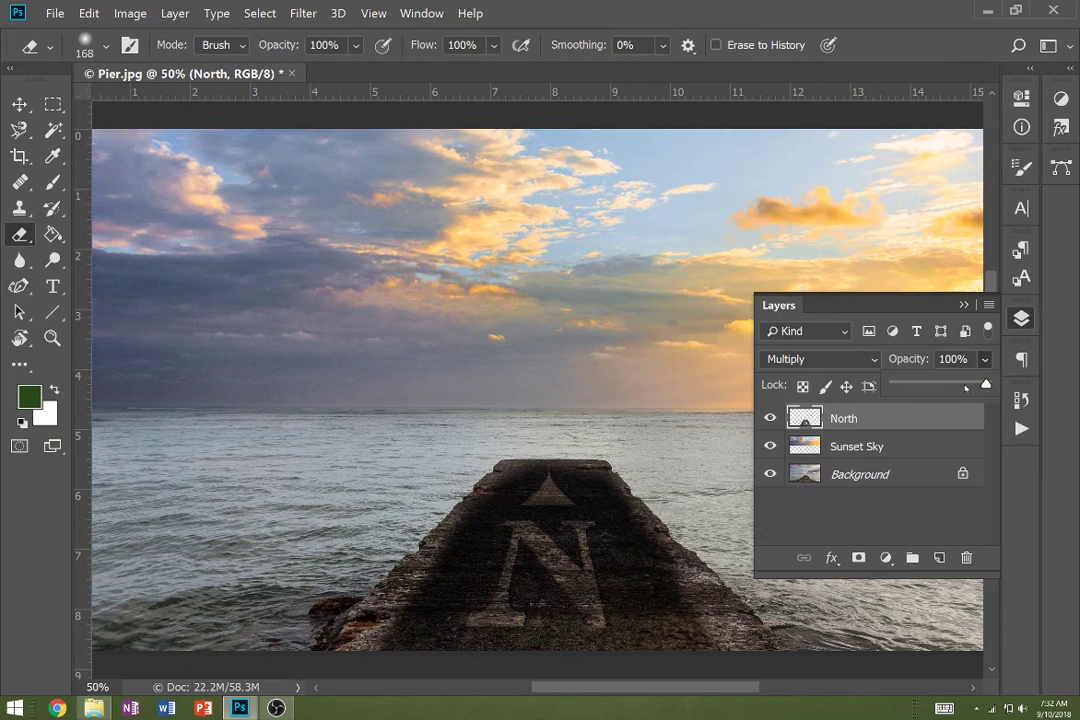
pyautogui.moveTo(952, 386); pyautogui.dragTo(950, 384)
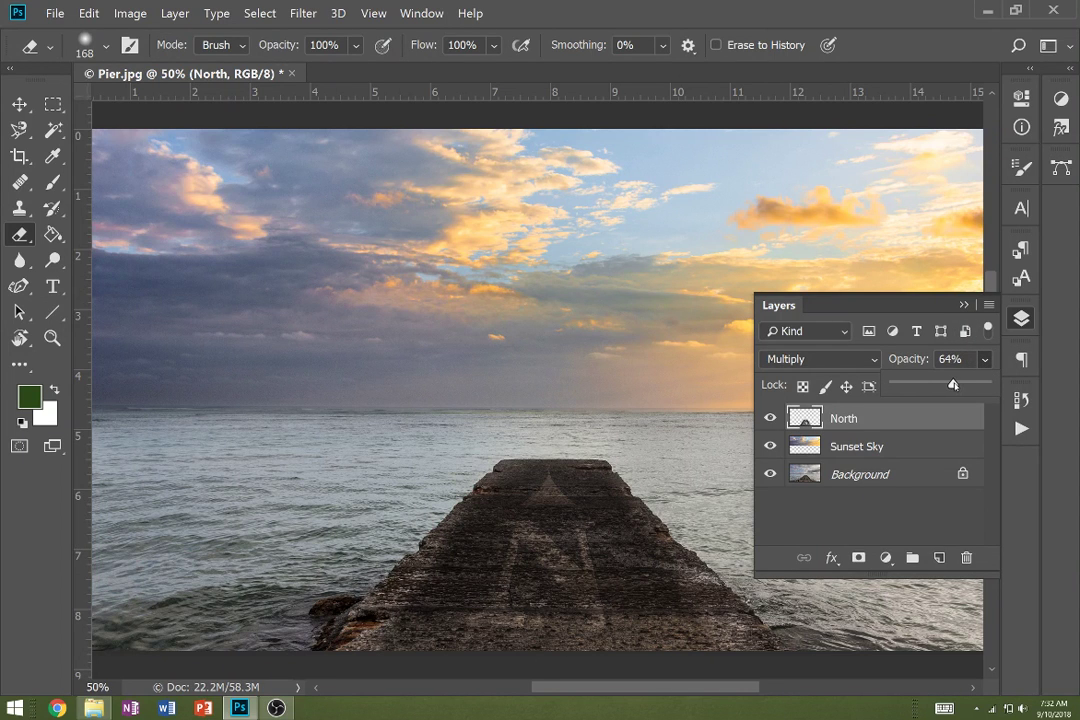
pyautogui.press('Escape')
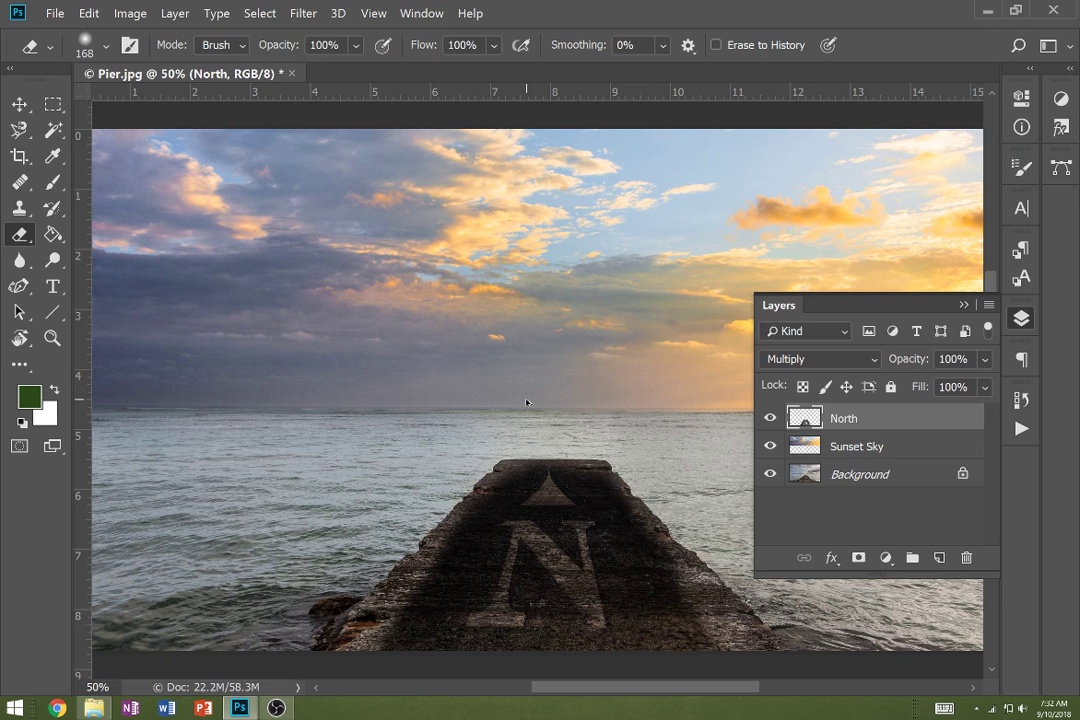
pyautogui.hotkey('ctrl', 'i')
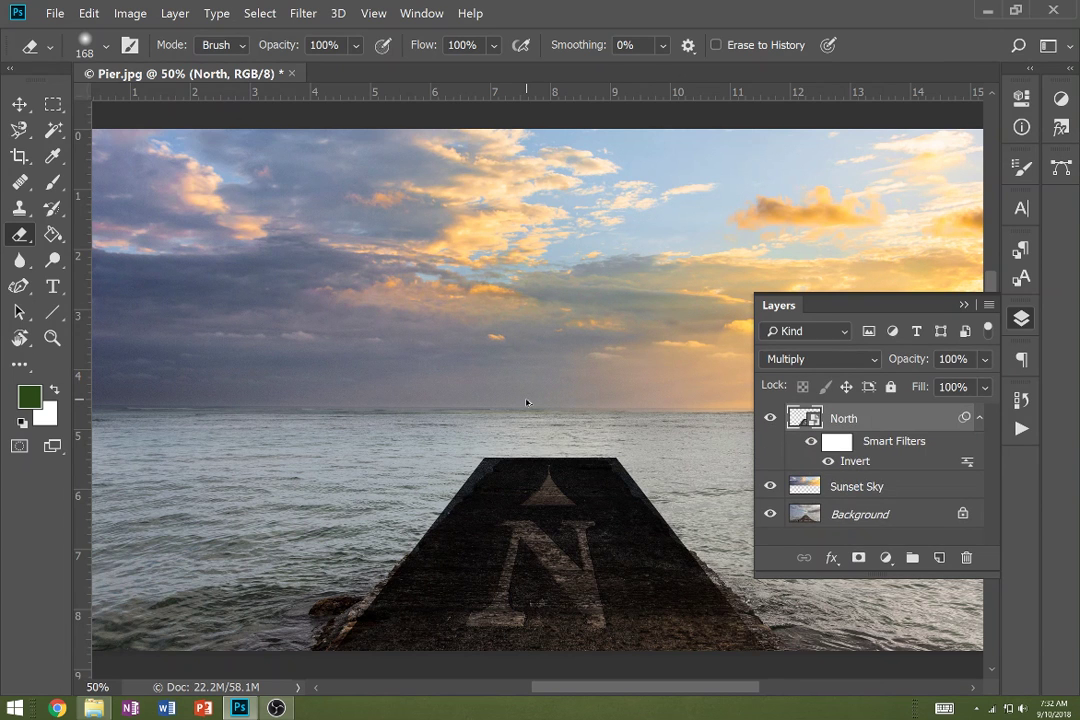
pyautogui.hotkey('ctrl', 'z')
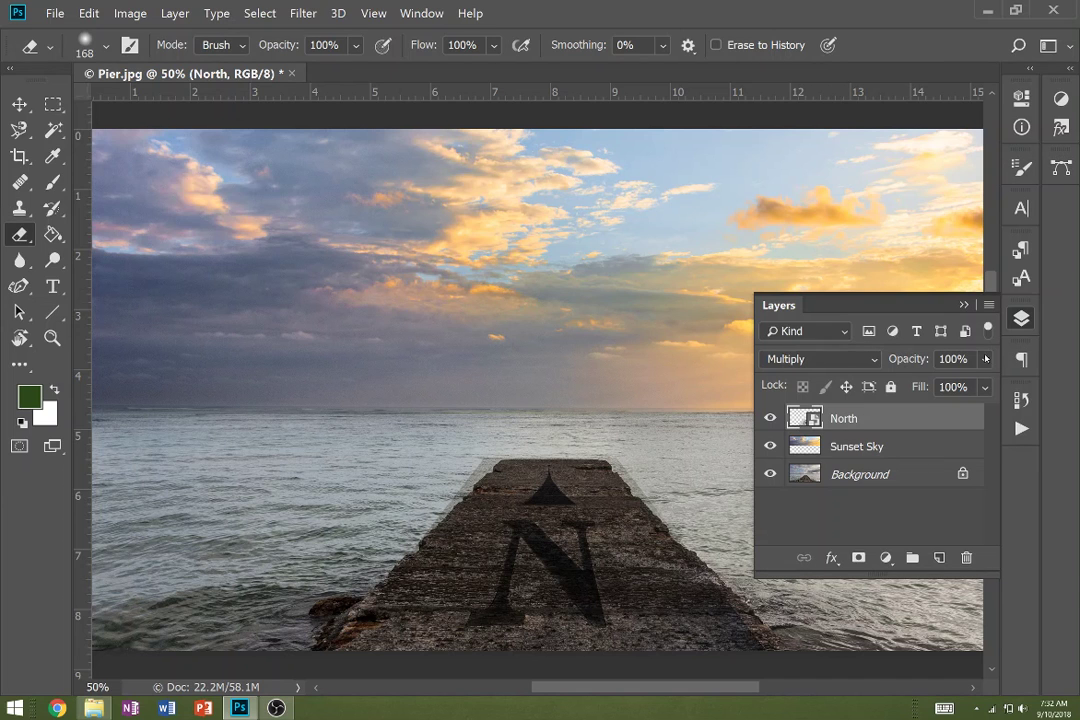
# Rasterize the North layer and erase its overhang along the pier's sides and far end with the soft 168 px Eraser.
pyautogui.click(614, 555)
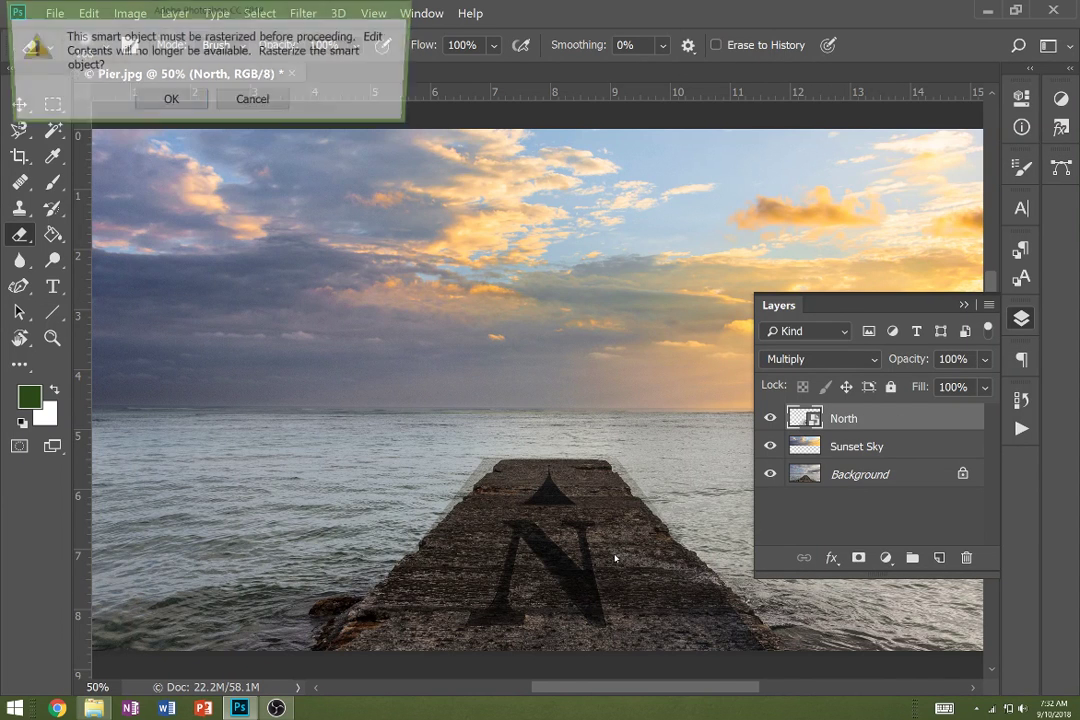
pyautogui.click(170, 100)
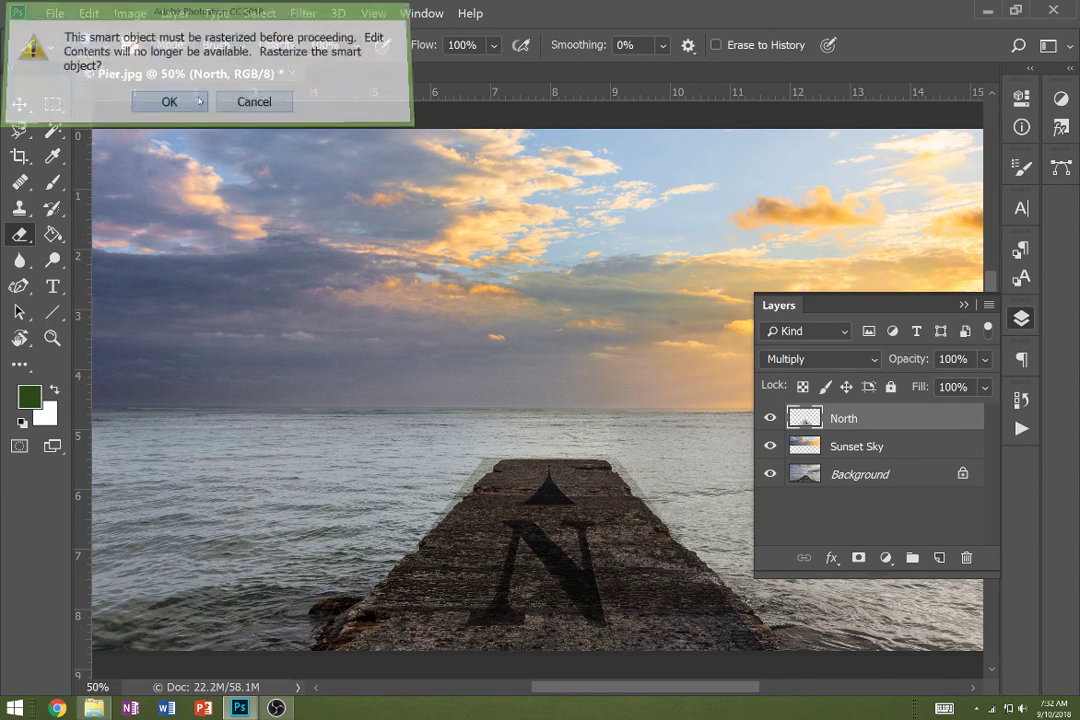
pyautogui.moveTo(754, 643)
pyautogui.mouseDown()
pyautogui.moveTo(705, 580)
pyautogui.moveTo(754, 658)
pyautogui.moveTo(608, 463)
pyautogui.mouseUp()
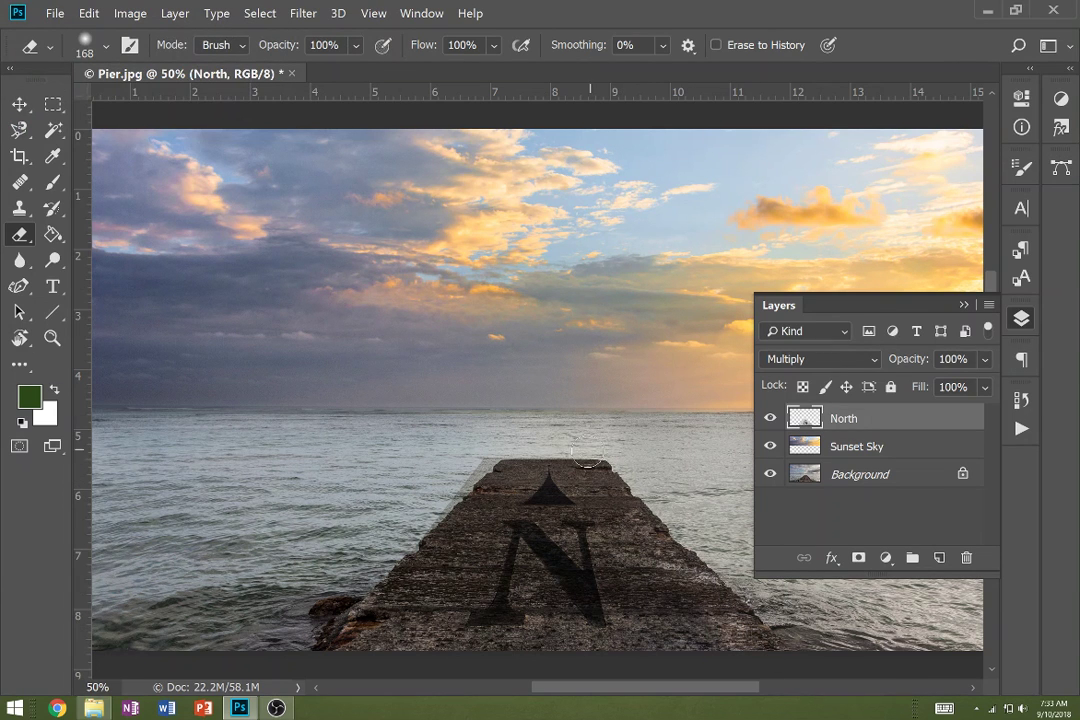
pyautogui.moveTo(518, 440)
pyautogui.mouseDown()
pyautogui.moveTo(445, 512)
pyautogui.moveTo(372, 613)
pyautogui.mouseUp()
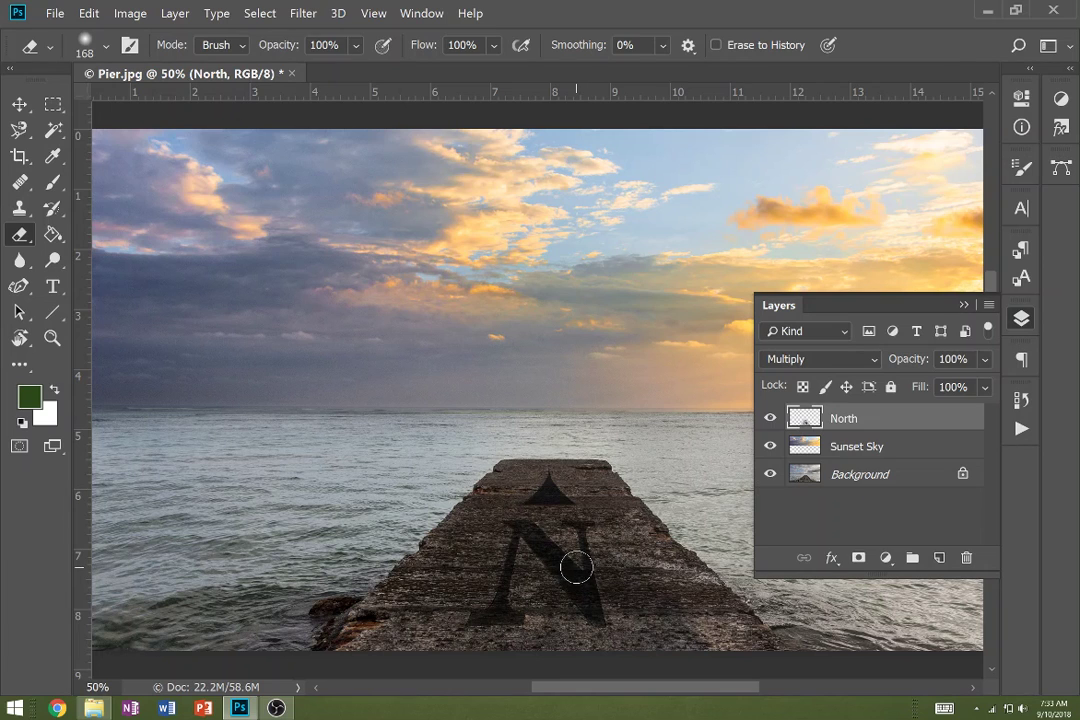
# Try flipping the North layer horizontally in Free Transform and undo the flip.
pyautogui.press('v')
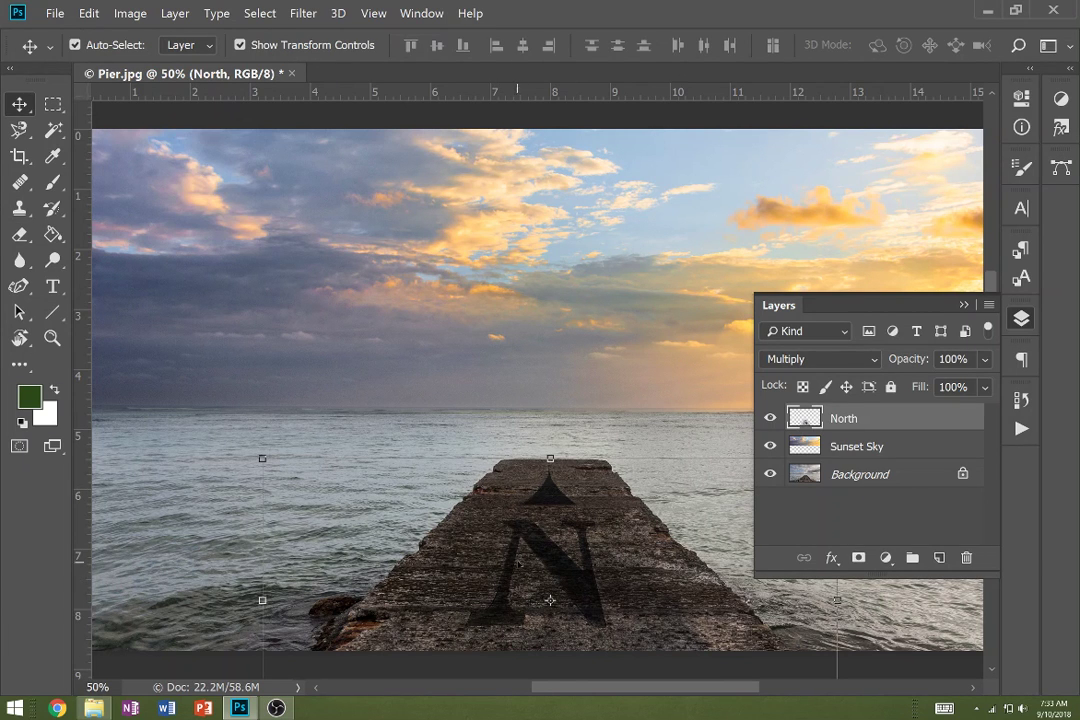
pyautogui.rightClick(520, 549)
pyautogui.press('Escape')
pyautogui.press('m')
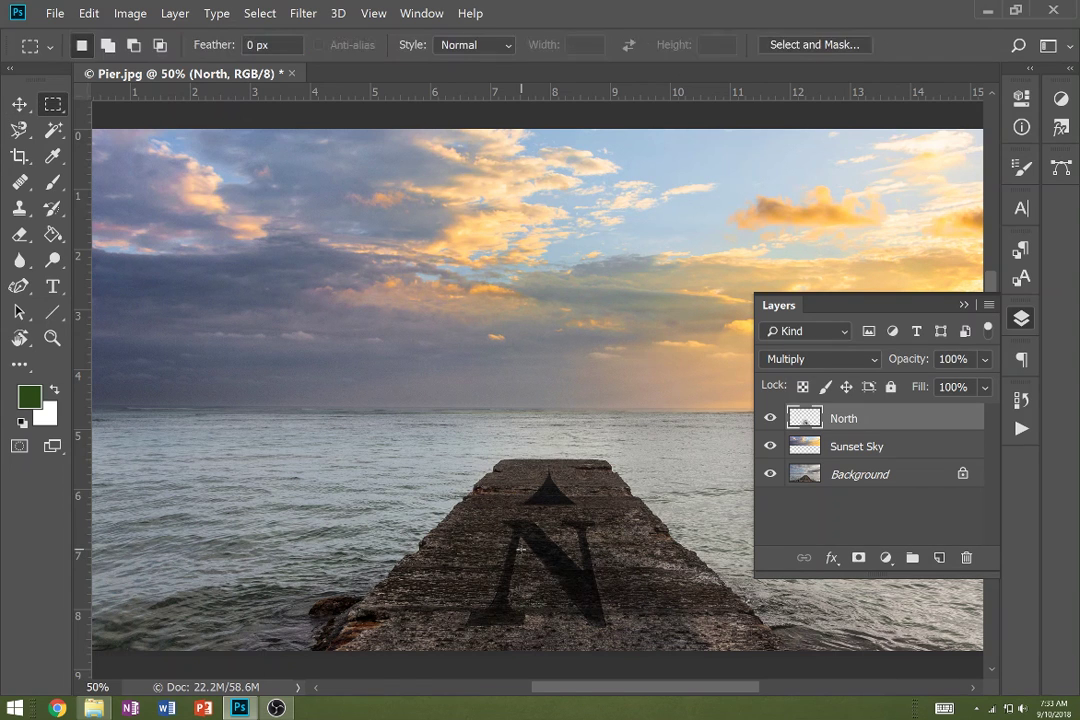
pyautogui.rightClick(520, 549)
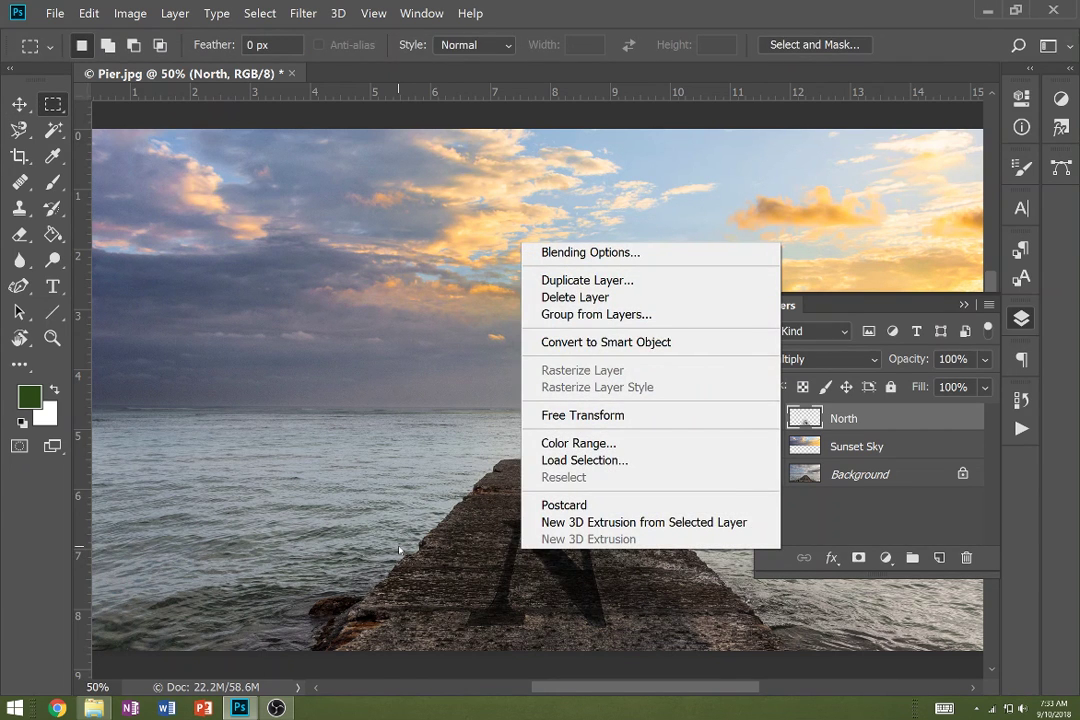
pyautogui.click(592, 416)
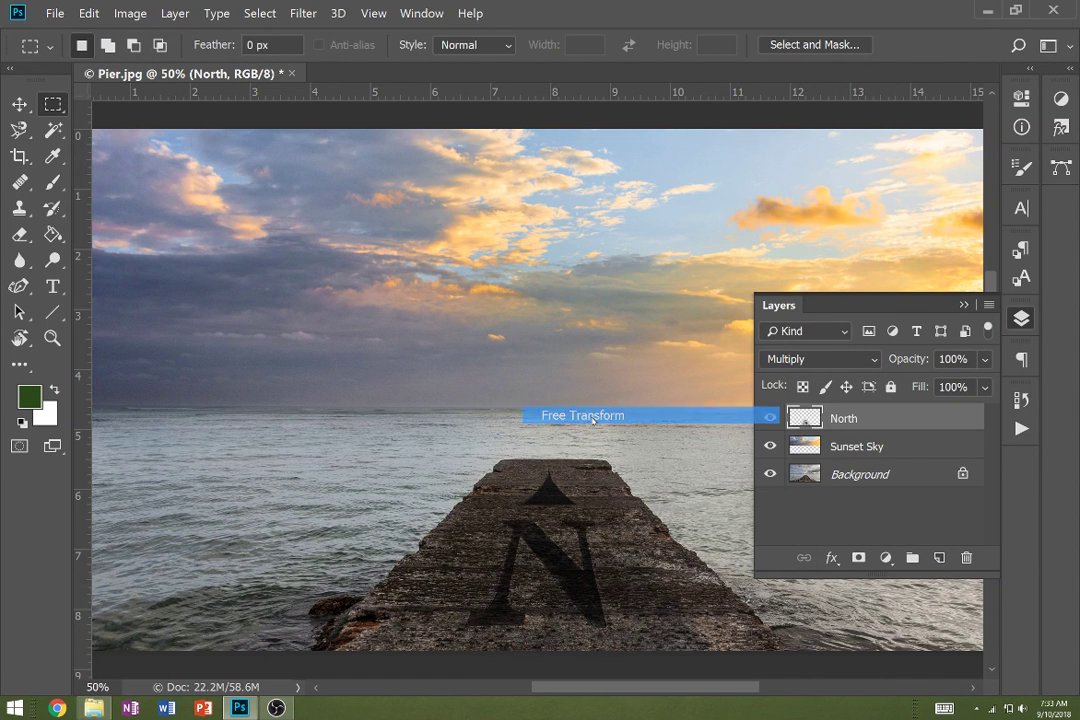
pyautogui.rightClick(537, 521)
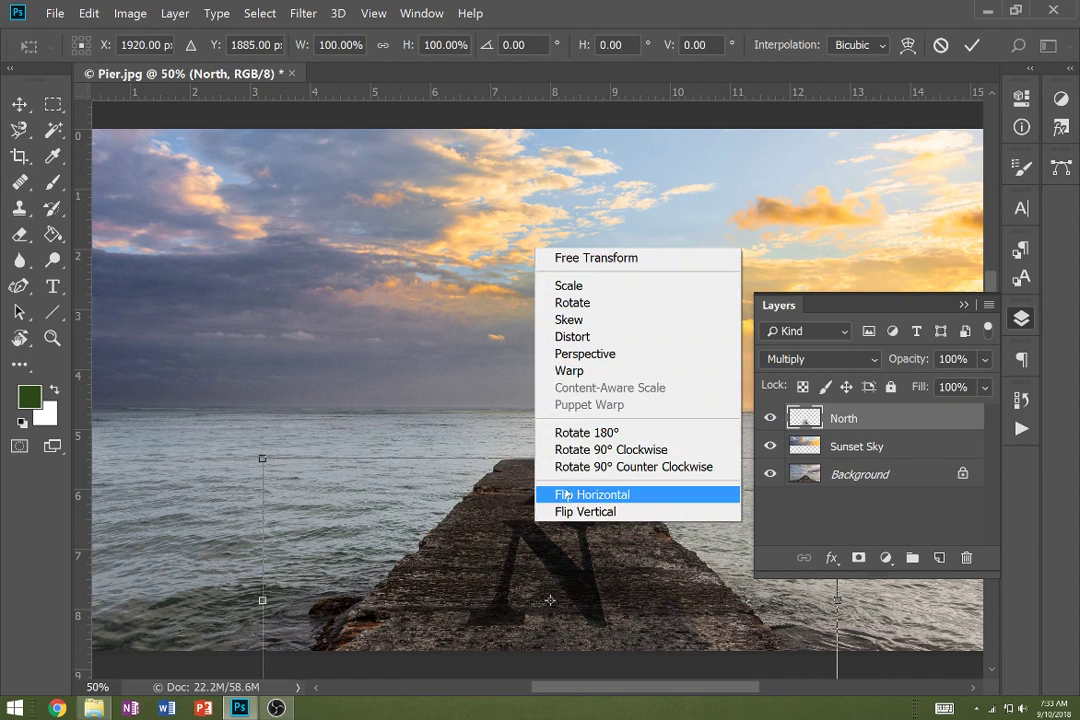
pyautogui.click(563, 494)
pyautogui.hotkey('ctrl', 'z')
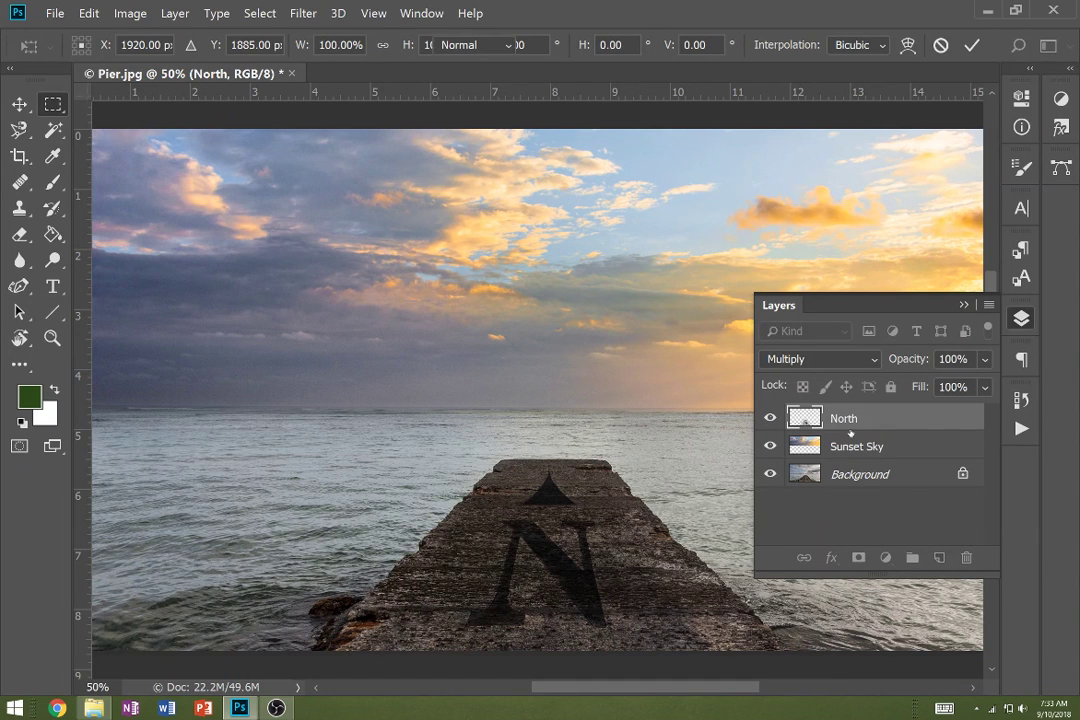
pyautogui.press('Return')
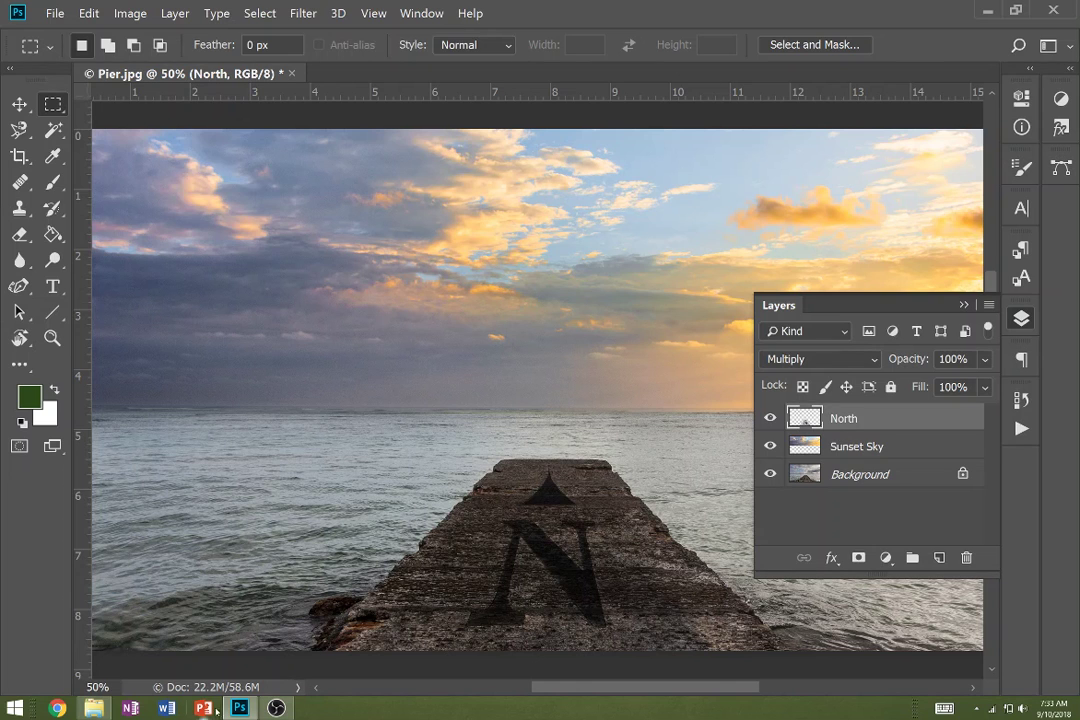
# Place the Door image from the compositing folder into the Pier document at 100% scale as a new layer.
pyautogui.click(94, 708)
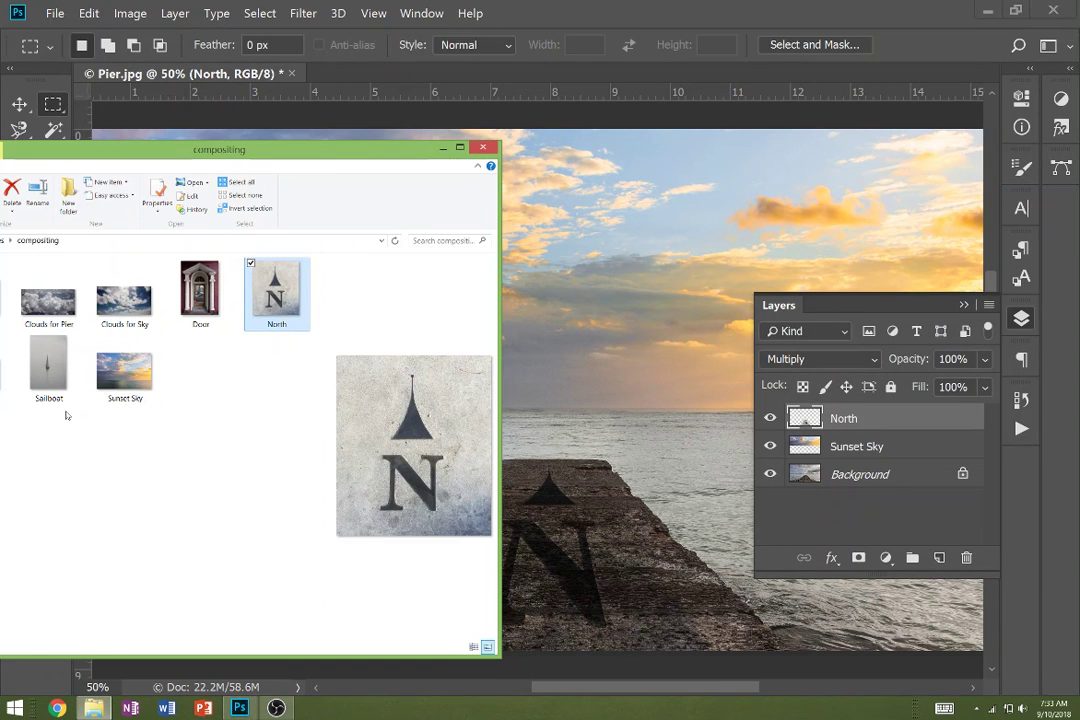
pyautogui.click(193, 310)
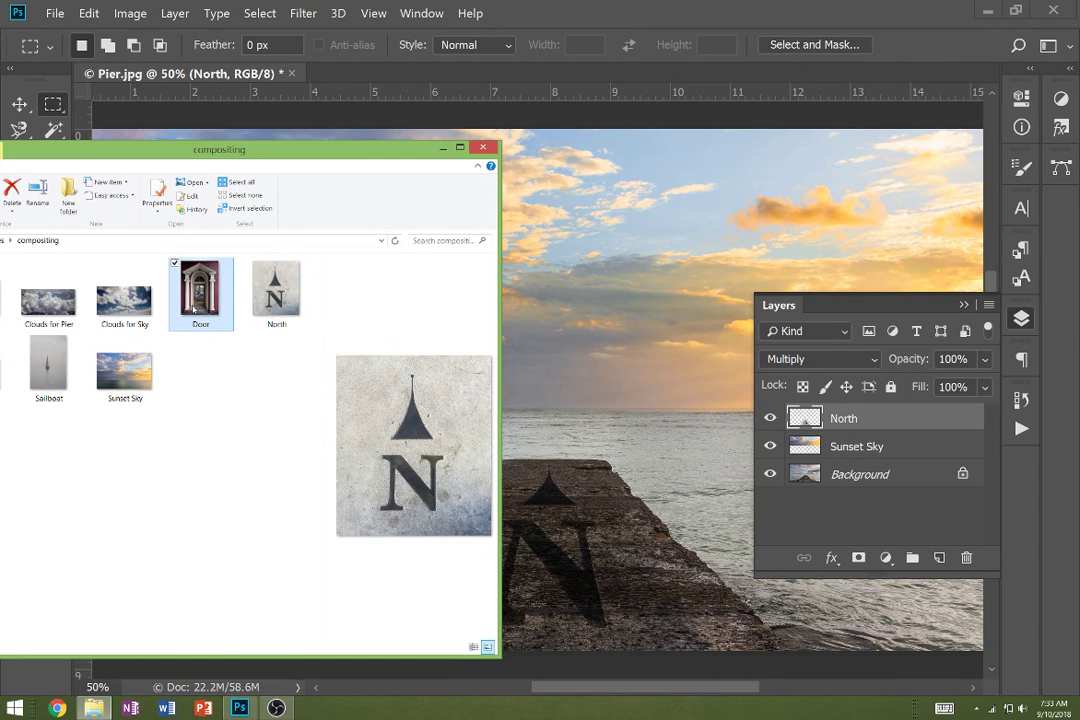
pyautogui.moveTo(193, 310); pyautogui.dragTo(500, 357)
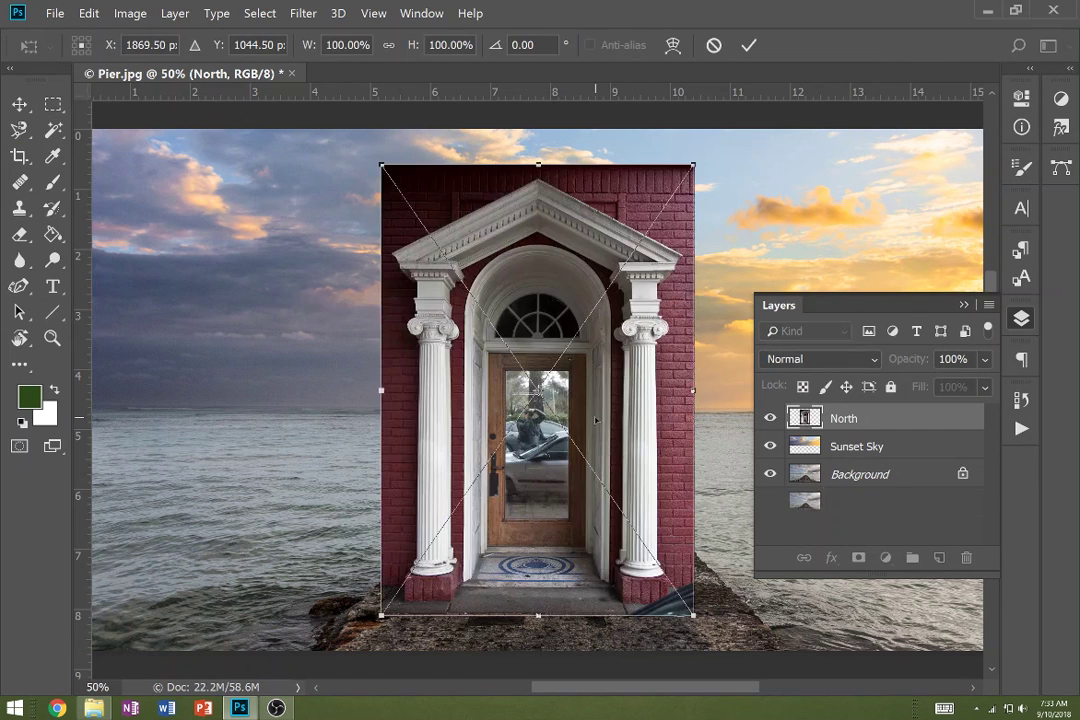
pyautogui.press('Return')
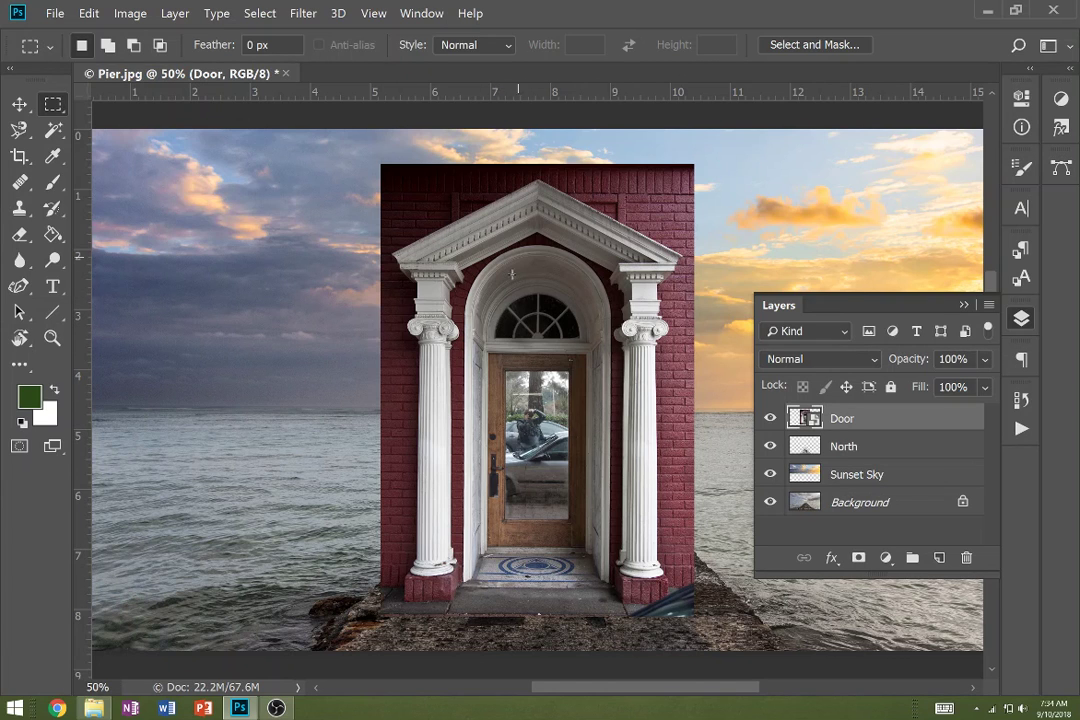
# Rasterize the Door layer for erasing.
pyautogui.press('e')
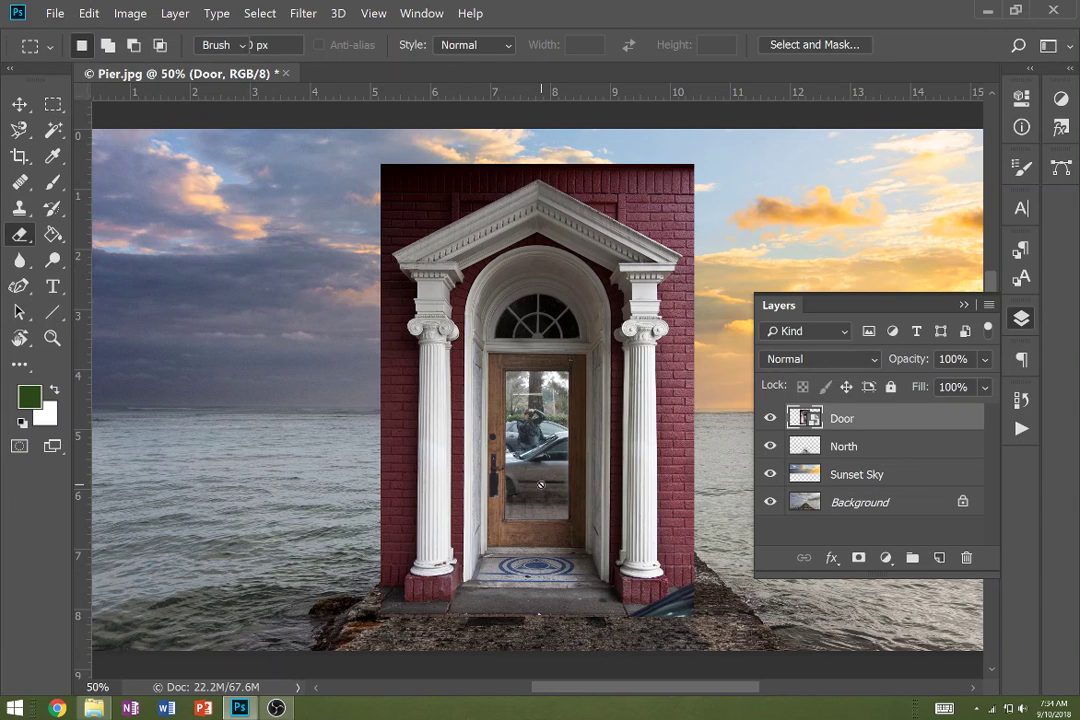
pyautogui.click(499, 442)
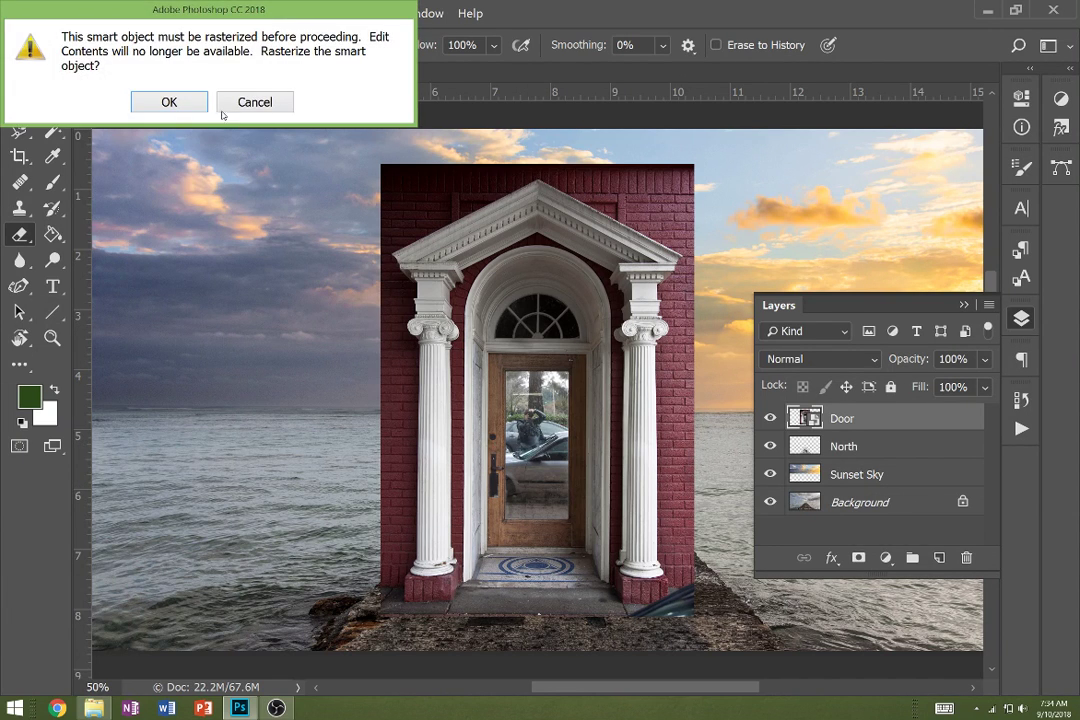
pyautogui.click(169, 101)
# Select the brick strip between the door frame and the right column on the Door layer with the Magnetic Lasso.
pyautogui.press('z')
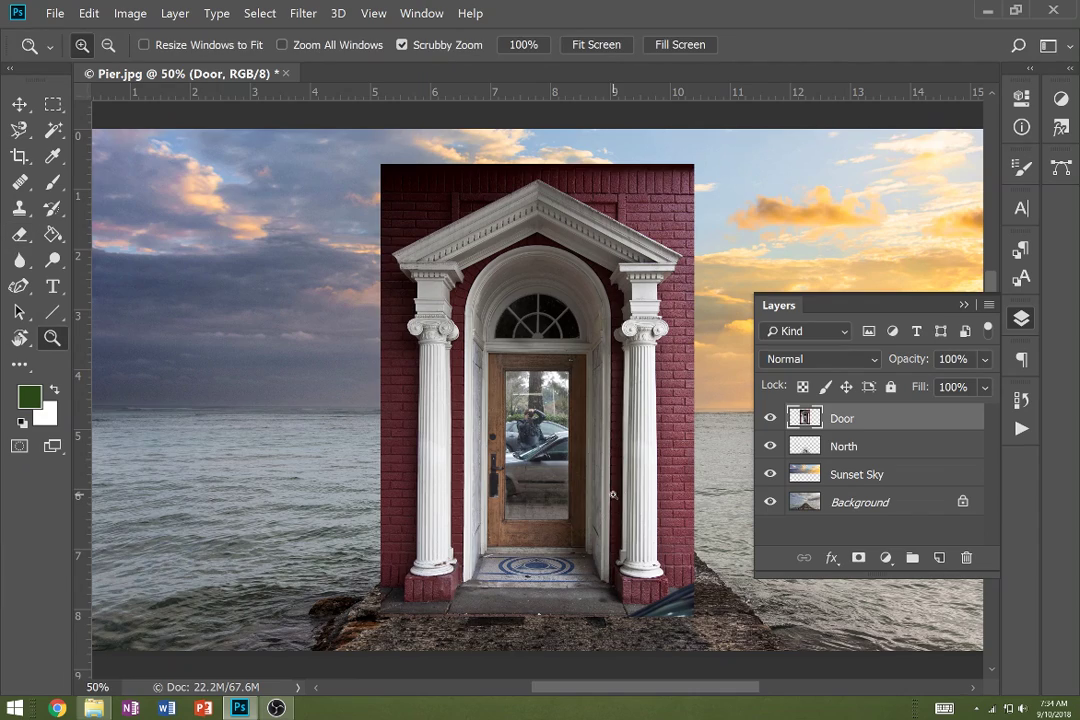
pyautogui.click(630, 560)
pyautogui.click(645, 598)
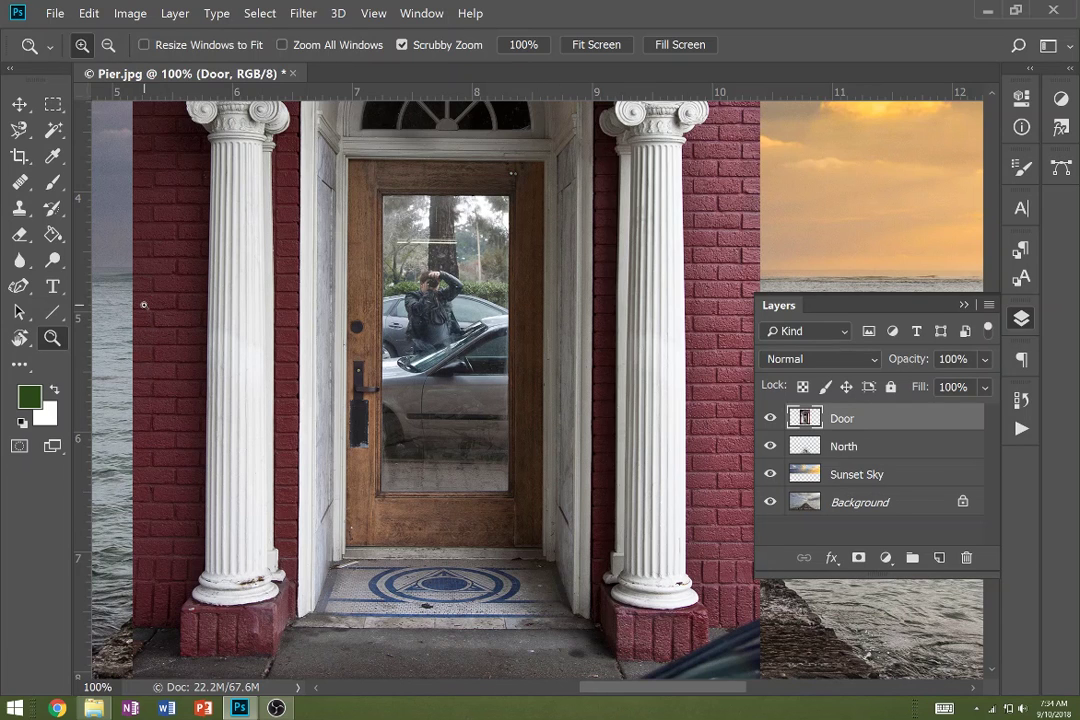
pyautogui.press('l')
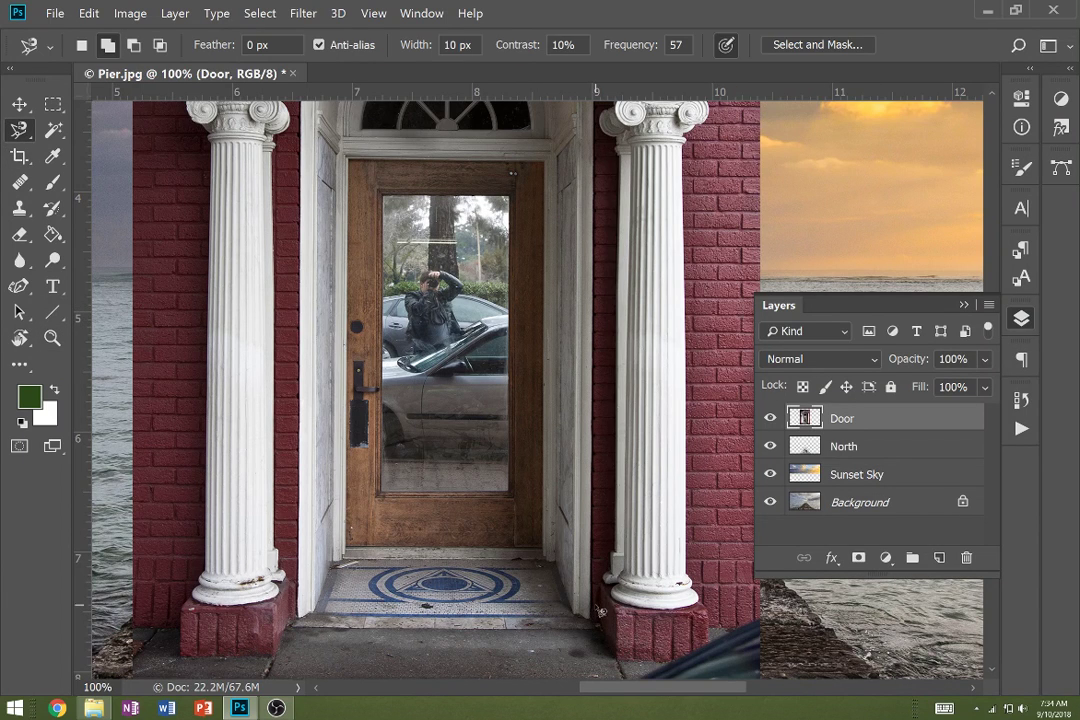
pyautogui.click(592, 620)
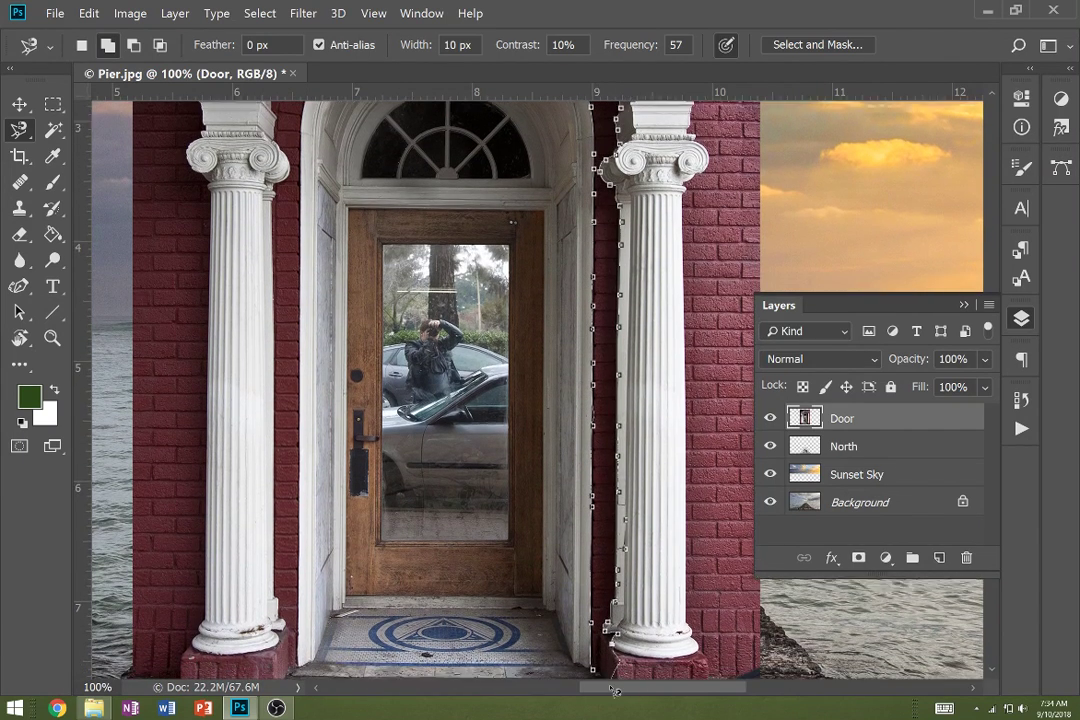
pyautogui.doubleClick(600, 660)
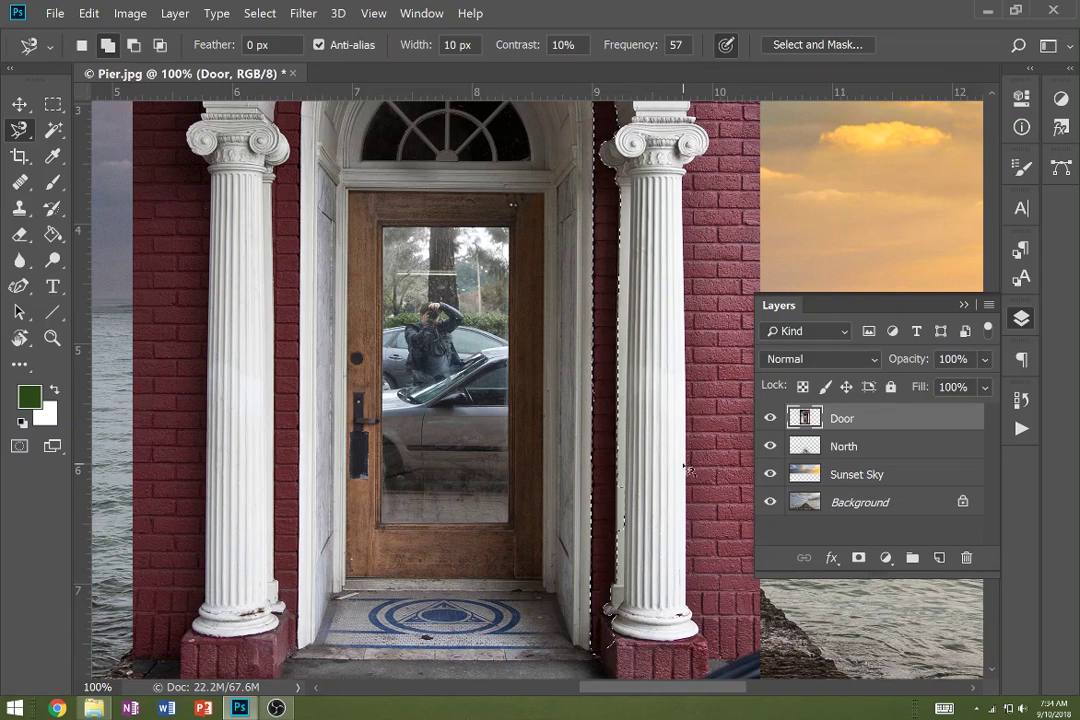
# In Quick Mask, paint the stray selected patch along the right column out of the selection with the 30 px black Brush.
pyautogui.click(964, 305)
pyautogui.moveTo(988, 390)
pyautogui.mouseDown()
pyautogui.moveTo(986, 350)
pyautogui.moveTo(985, 393)
pyautogui.mouseUp()
pyautogui.press('q')
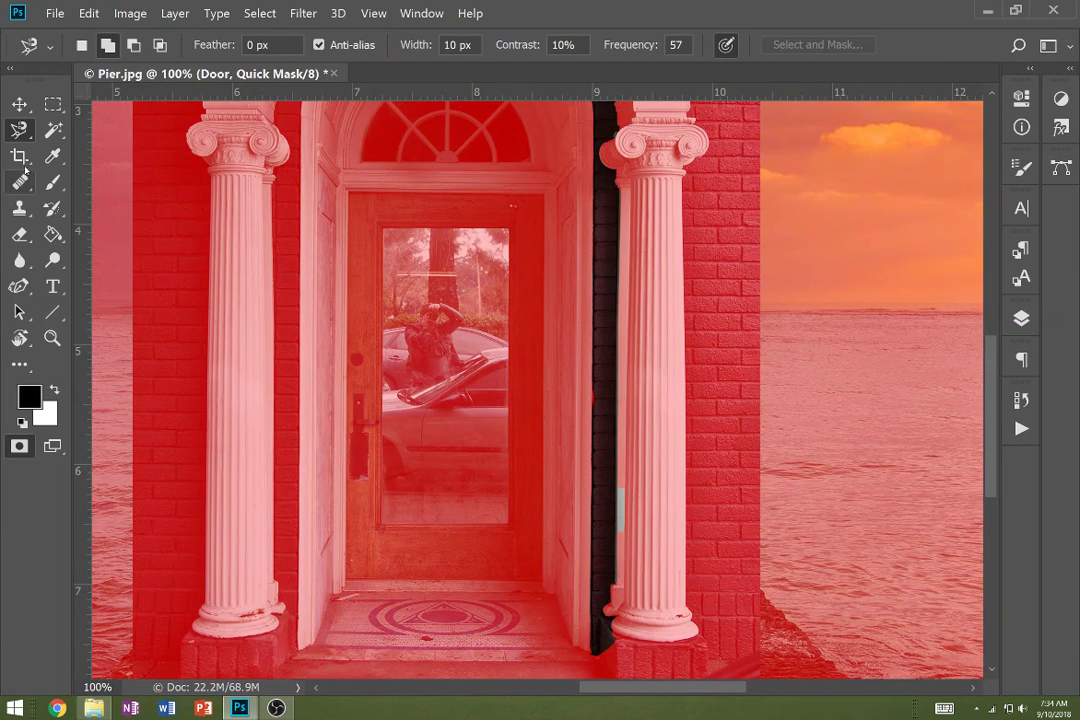
pyautogui.click(52, 182)
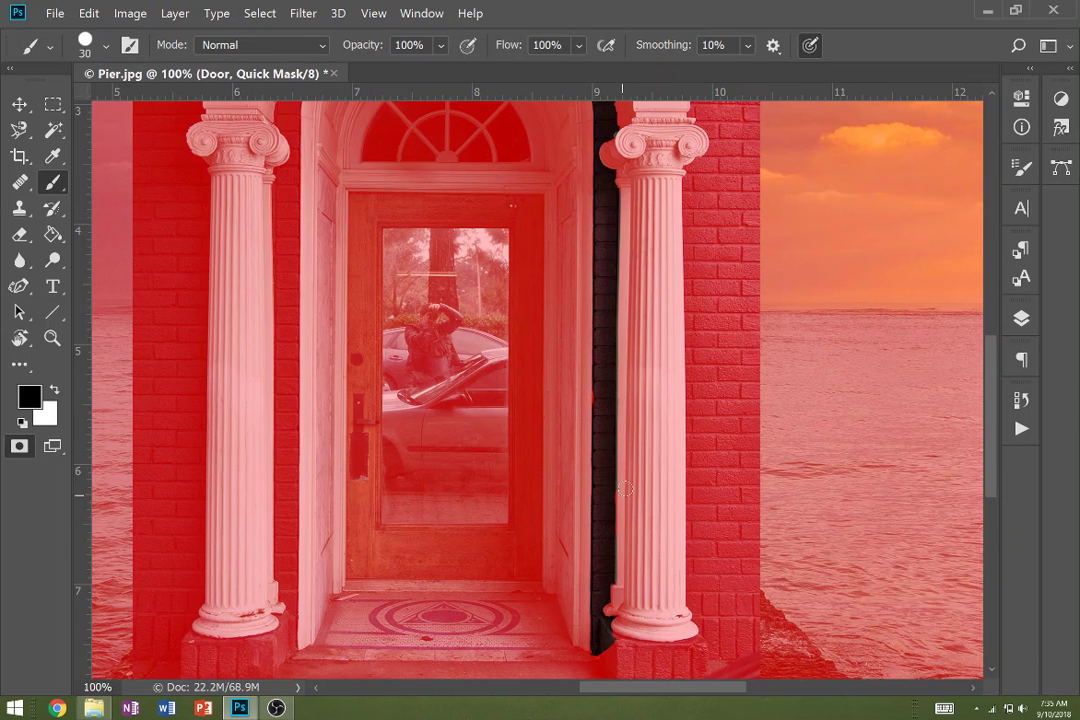
pyautogui.hotkey('ctrl', 'z')
pyautogui.press('z')
pyautogui.click(620, 526)
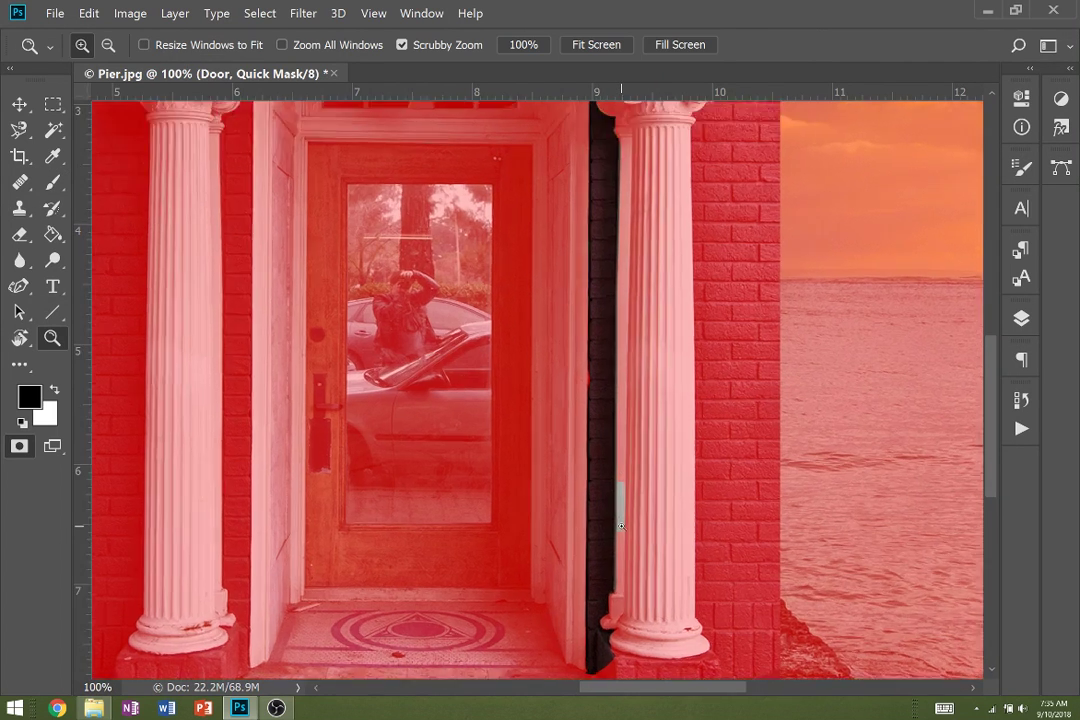
pyautogui.click(620, 526)
pyautogui.click(620, 526)
pyautogui.click(620, 526)
pyautogui.press('e')
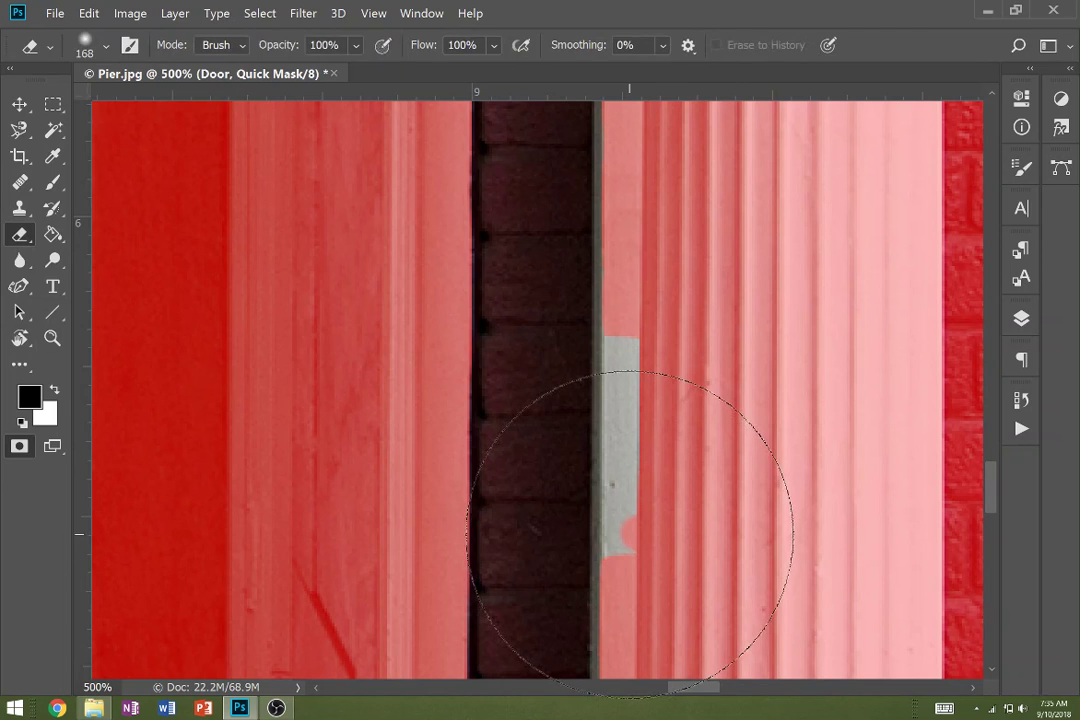
pyautogui.press('b')
pyautogui.click(636, 564)
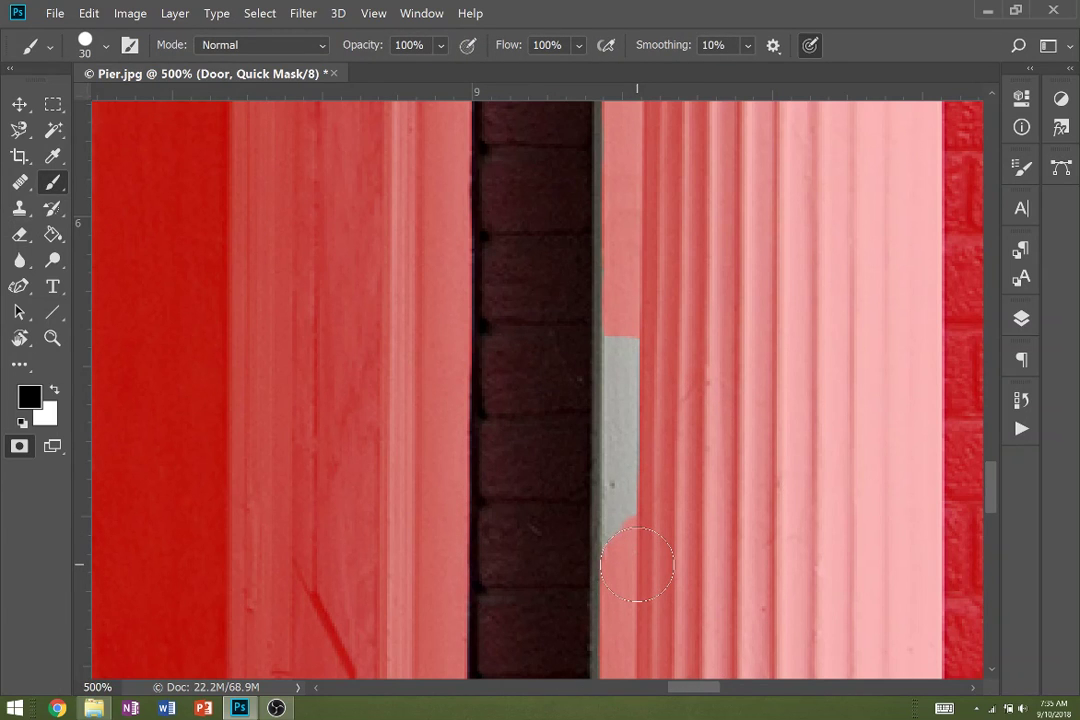
pyautogui.moveTo(637, 564)
pyautogui.mouseDown()
pyautogui.moveTo(630, 494)
pyautogui.moveTo(645, 415)
pyautogui.moveTo(636, 380)
pyautogui.moveTo(646, 386)
pyautogui.mouseUp()
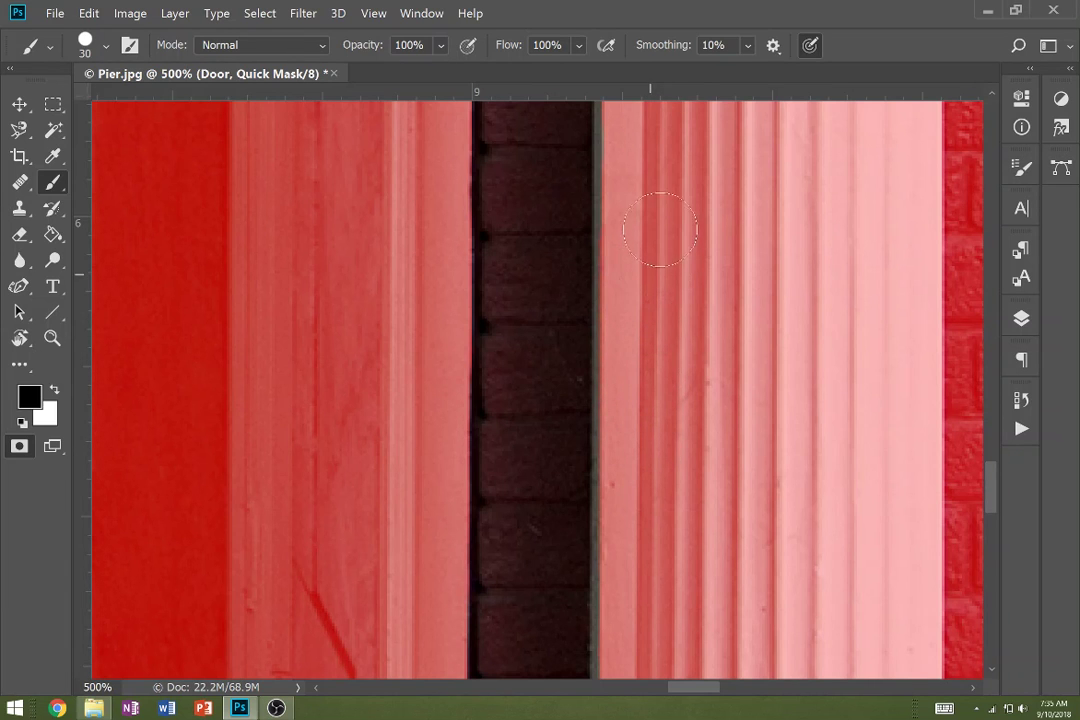
# Check the mask's upper edges, leave Quick Mask and delete the selected brick strip from the Door layer.
pyautogui.scroll(3, 981, 405)
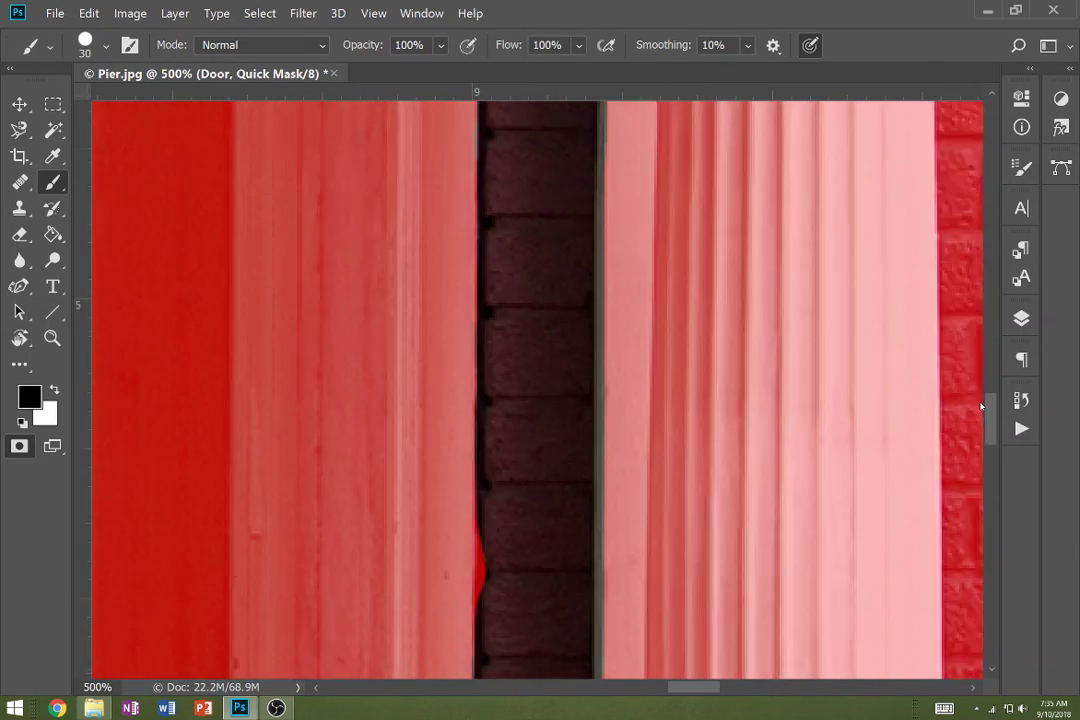
pyautogui.scroll(10, 981, 405)
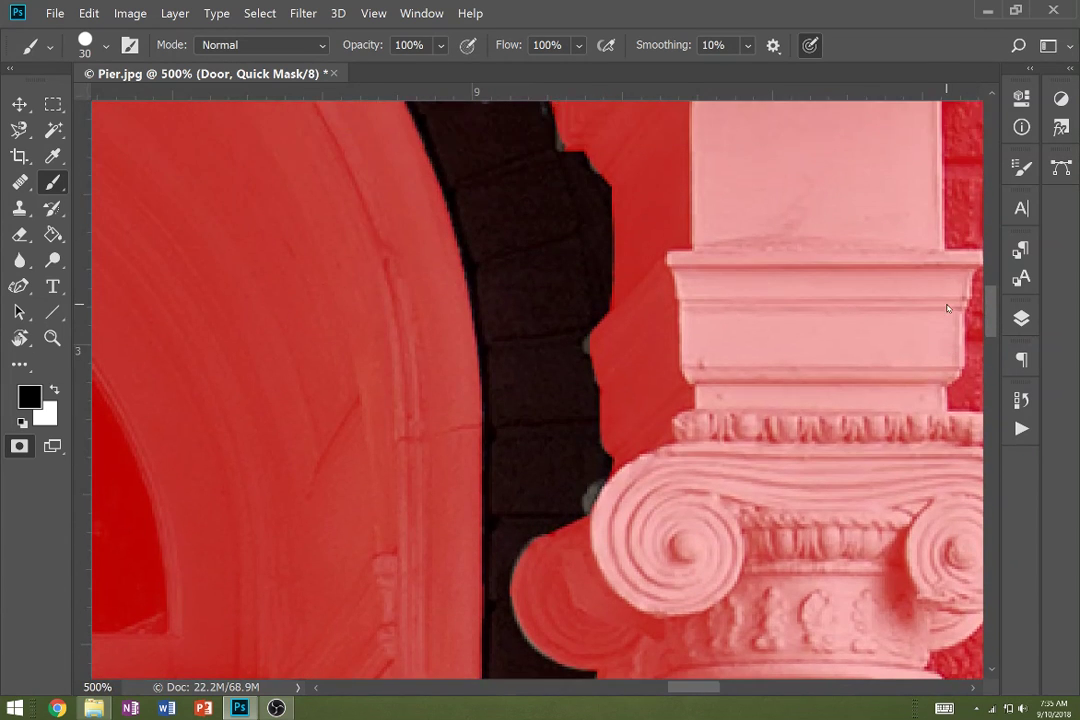
pyautogui.scroll(-1, 947, 308)
pyautogui.press('q')
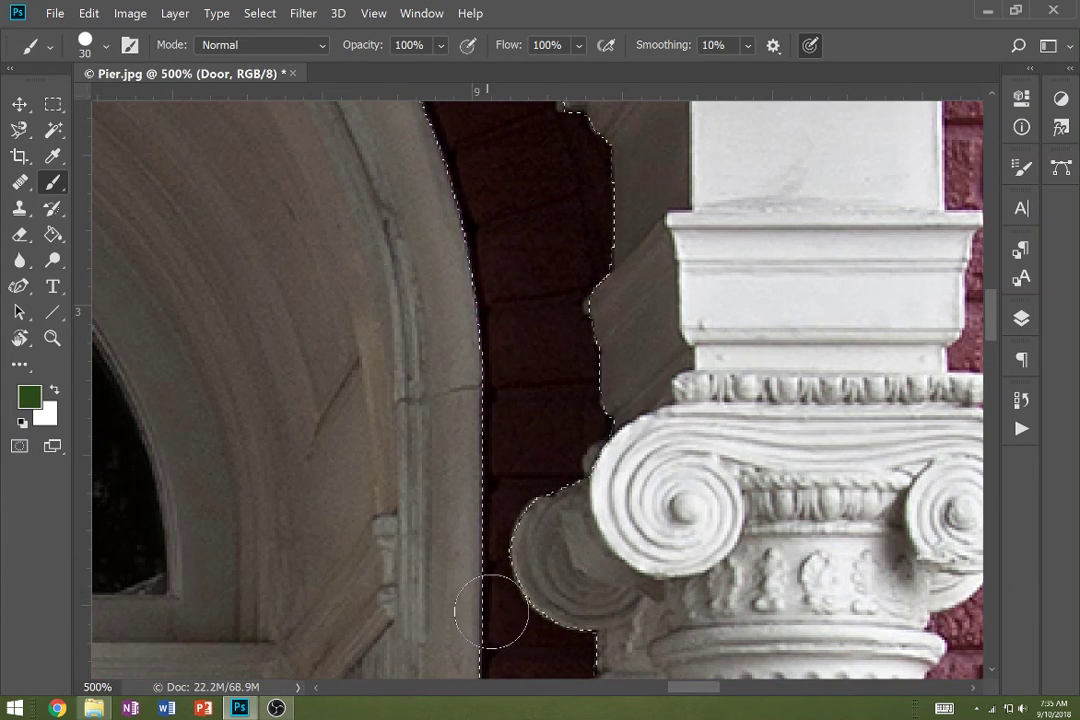
pyautogui.press('z')
pyautogui.keyDown('alt'); pyautogui.click(491, 614); pyautogui.keyUp('alt')
pyautogui.keyDown('alt'); pyautogui.click(492, 617); pyautogui.keyUp('alt')
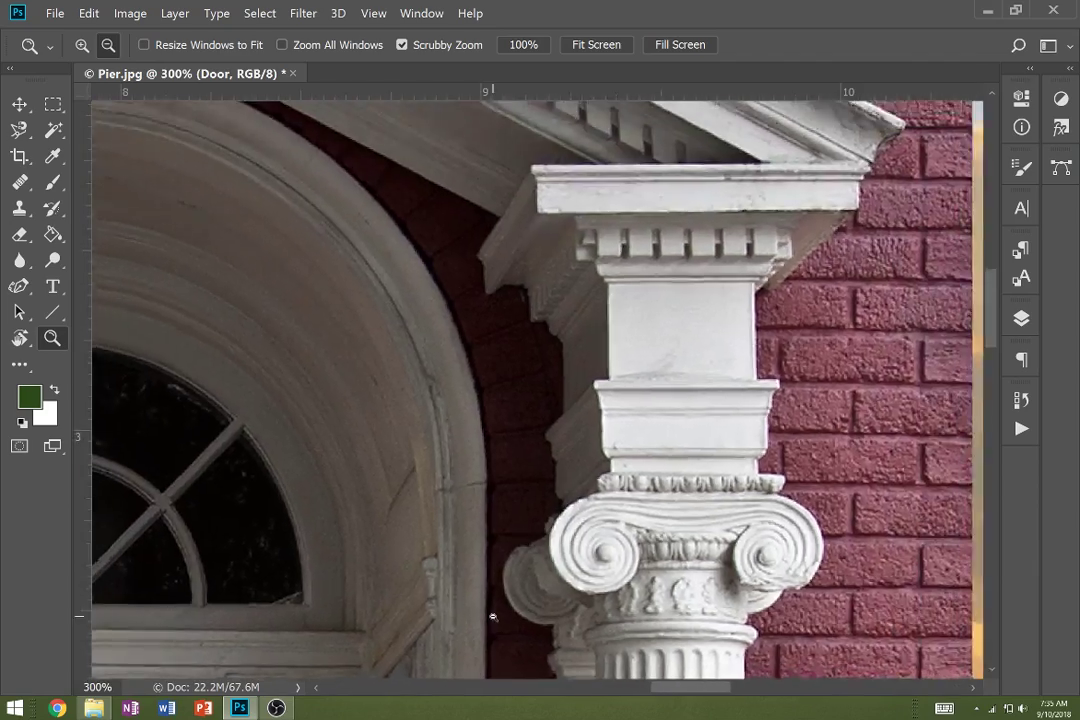
pyautogui.keyDown('alt'); pyautogui.click(492, 617); pyautogui.keyUp('alt')
pyautogui.keyDown('alt'); pyautogui.click(492, 617); pyautogui.keyUp('alt')
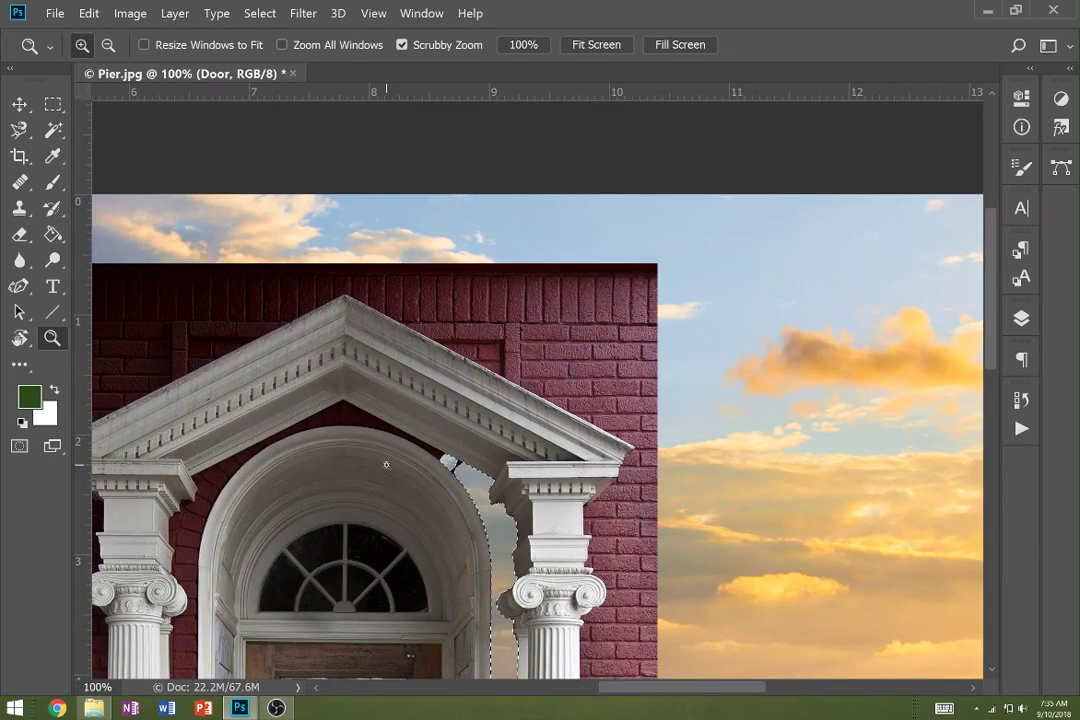
# Deselect and erase the leftover brick bits between the arch and the pediment with the Eraser reduced to 20 px.
pyautogui.moveTo(430, 442)
pyautogui.mouseDown()
pyautogui.moveTo(486, 497)
pyautogui.moveTo(505, 500)
pyautogui.mouseUp()
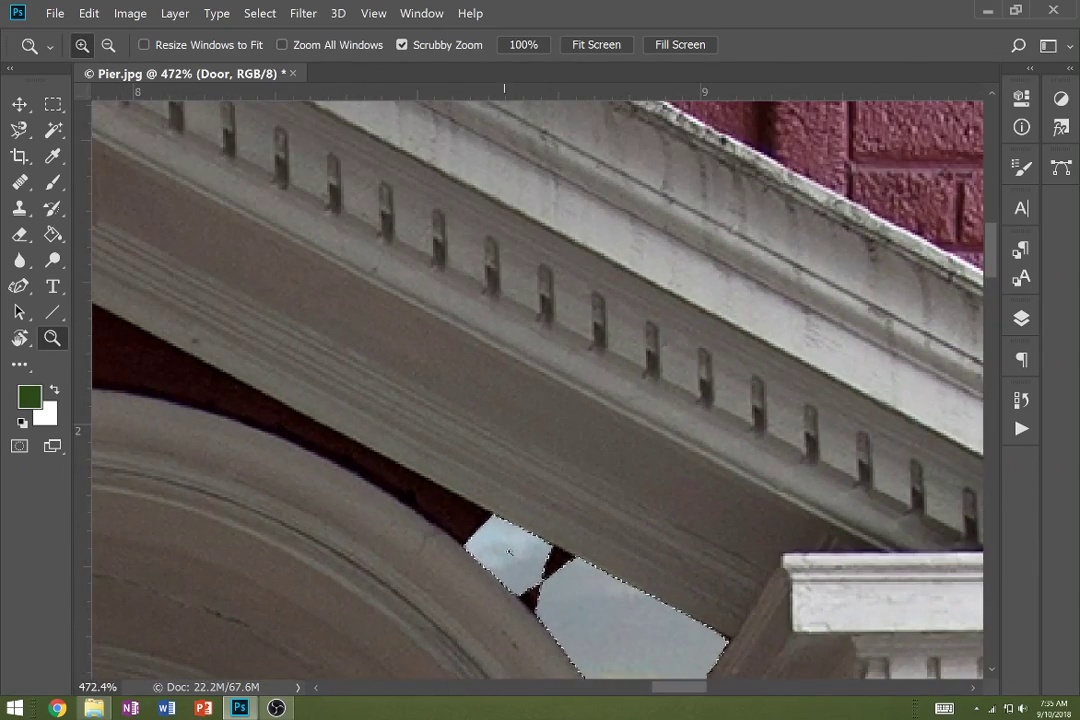
pyautogui.press('e')
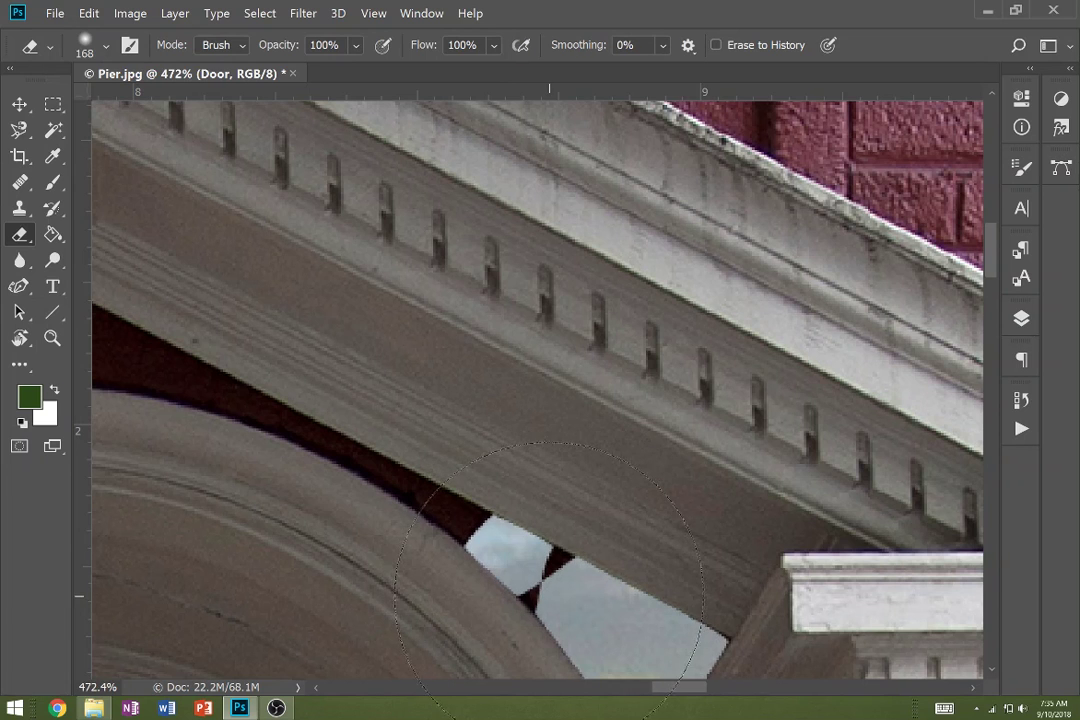
pyautogui.press('[')
pyautogui.press('[')
pyautogui.press('[')
pyautogui.press('[')
pyautogui.press('[')
pyautogui.press('[')
pyautogui.press('[')
pyautogui.press('[')
pyautogui.press('[')
pyautogui.press('[')
pyautogui.press('[')
pyautogui.moveTo(541, 588)
pyautogui.mouseDown()
pyautogui.moveTo(529, 599)
pyautogui.moveTo(568, 579)
pyautogui.mouseUp()
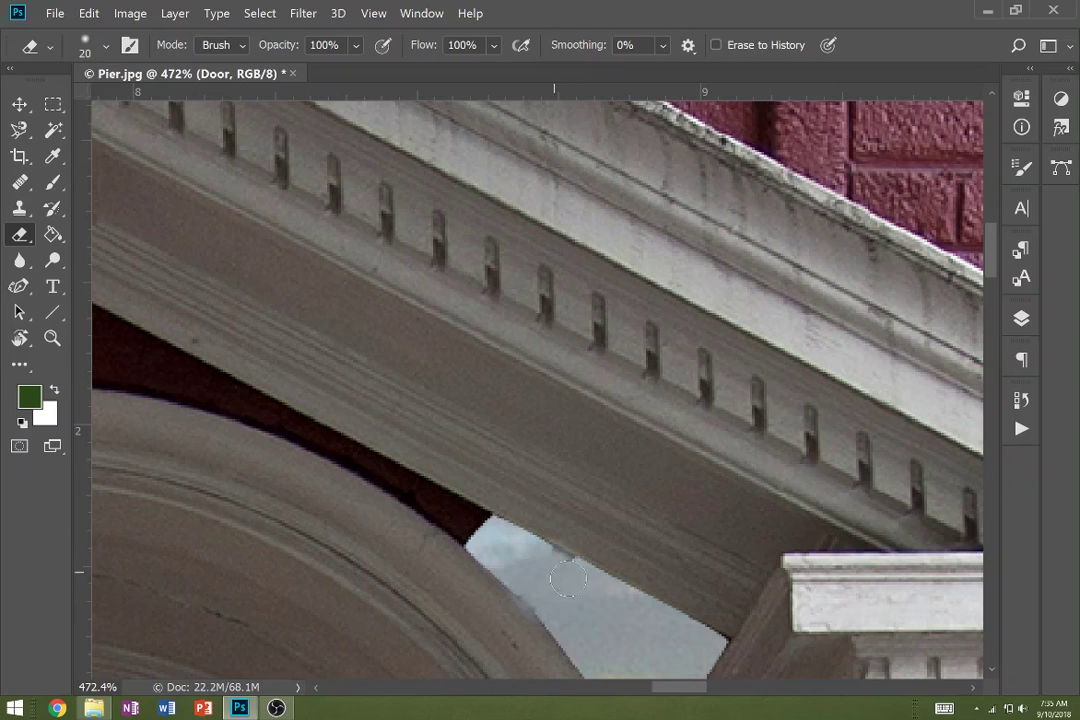
# Switch to the standard Pen tool in Shape mode and undo the stray path points.
pyautogui.press('z')
pyautogui.keyDown('alt'); pyautogui.click(429, 590); pyautogui.keyUp('alt')
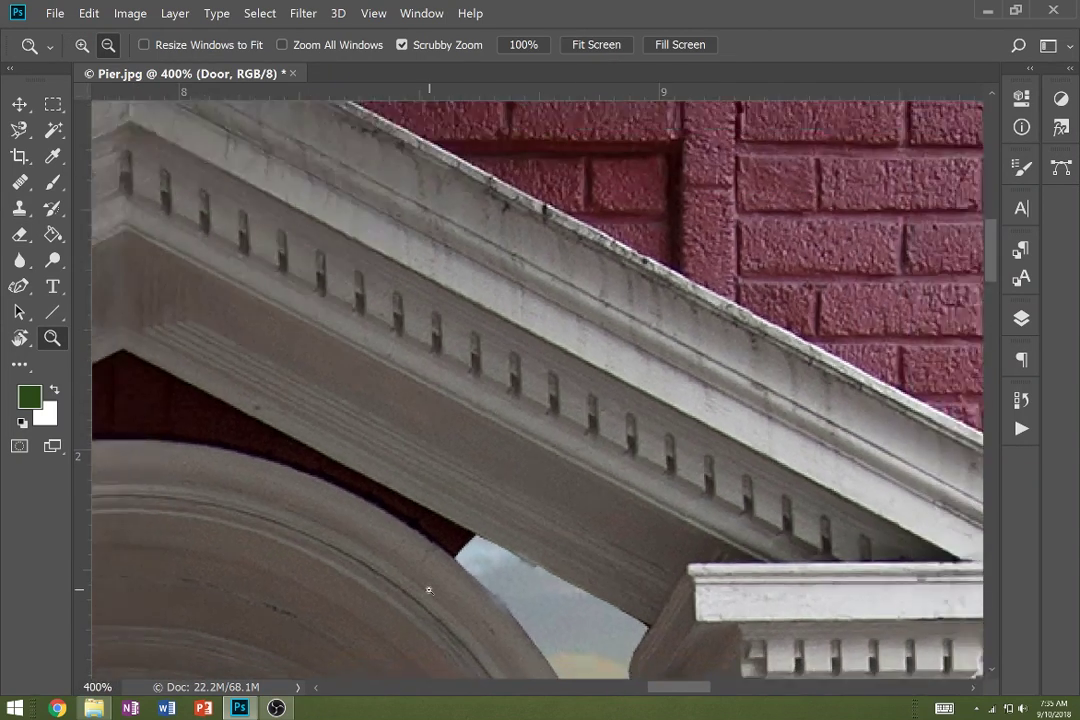
pyautogui.keyDown('alt'); pyautogui.click(429, 590); pyautogui.keyUp('alt')
pyautogui.keyDown('alt'); pyautogui.click(429, 590); pyautogui.keyUp('alt')
pyautogui.keyDown('alt'); pyautogui.click(429, 590); pyautogui.keyUp('alt')
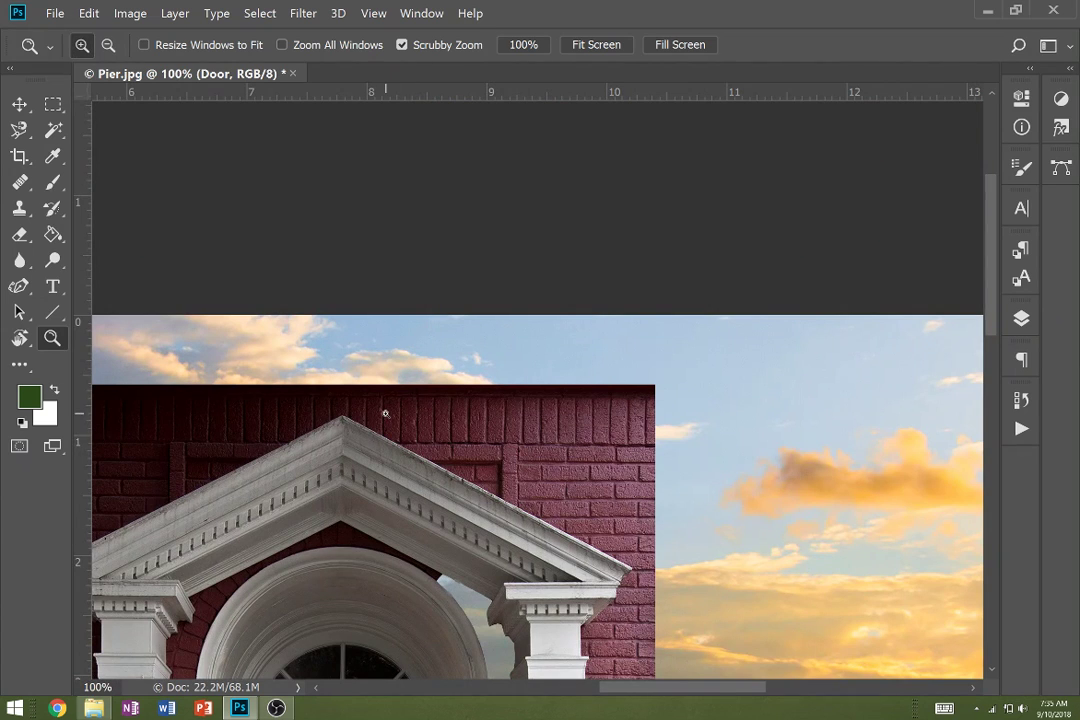
pyautogui.press('b')
pyautogui.press('p')
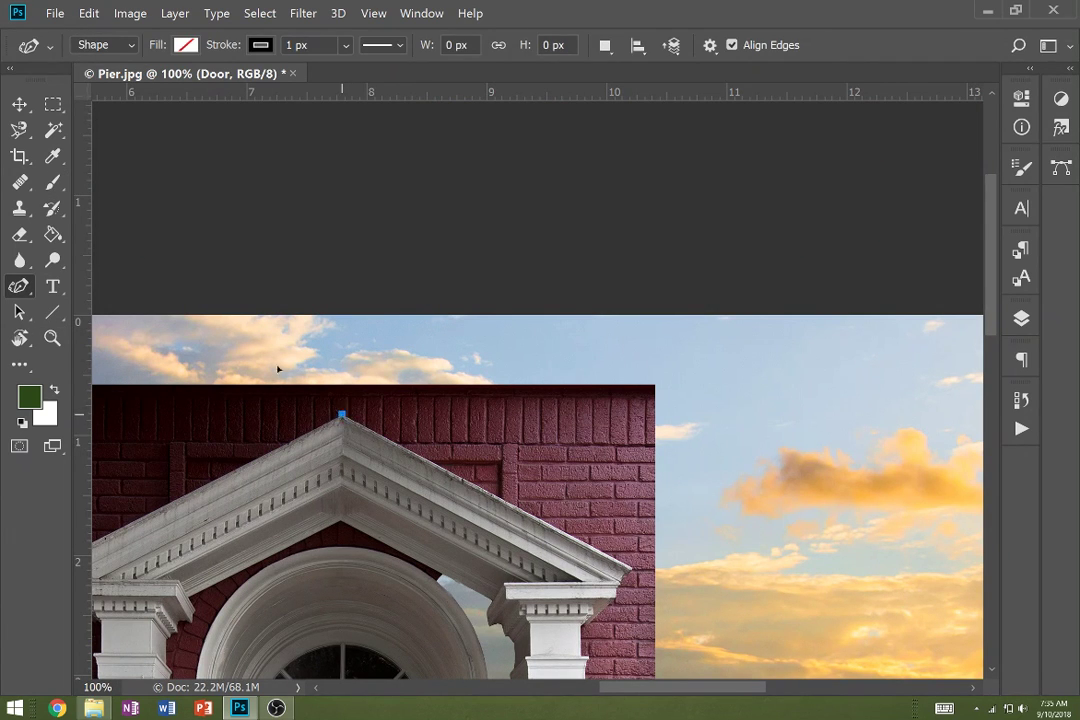
pyautogui.click(107, 229)
pyautogui.click(19, 130)
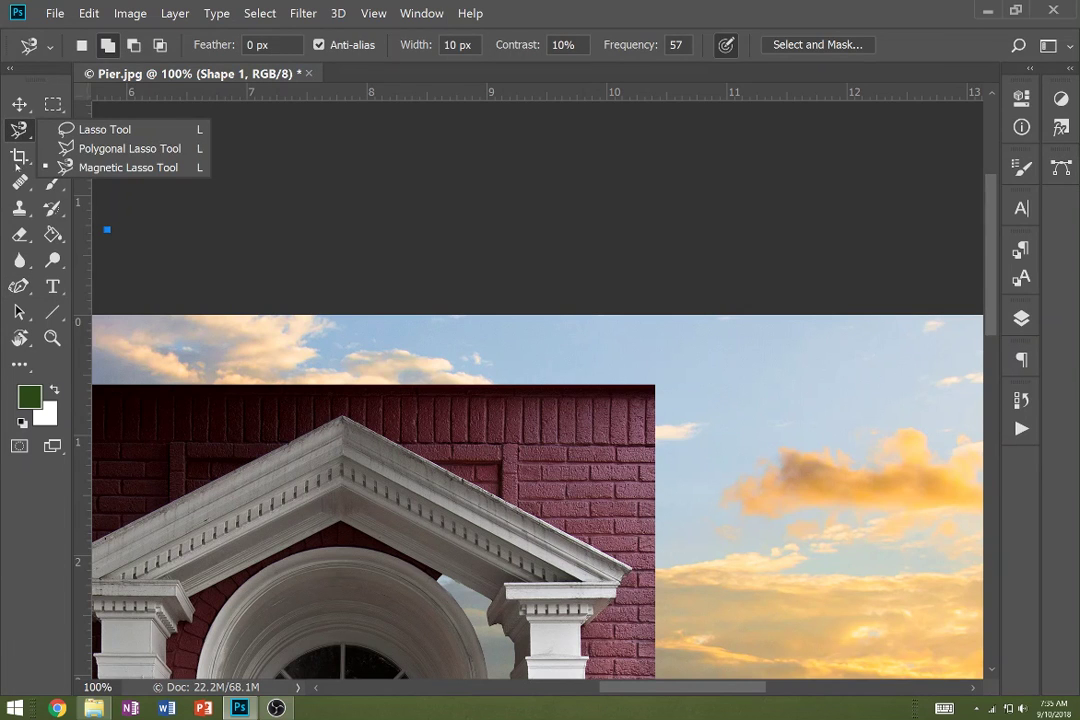
pyautogui.click(20, 287)
pyautogui.click(60, 287)
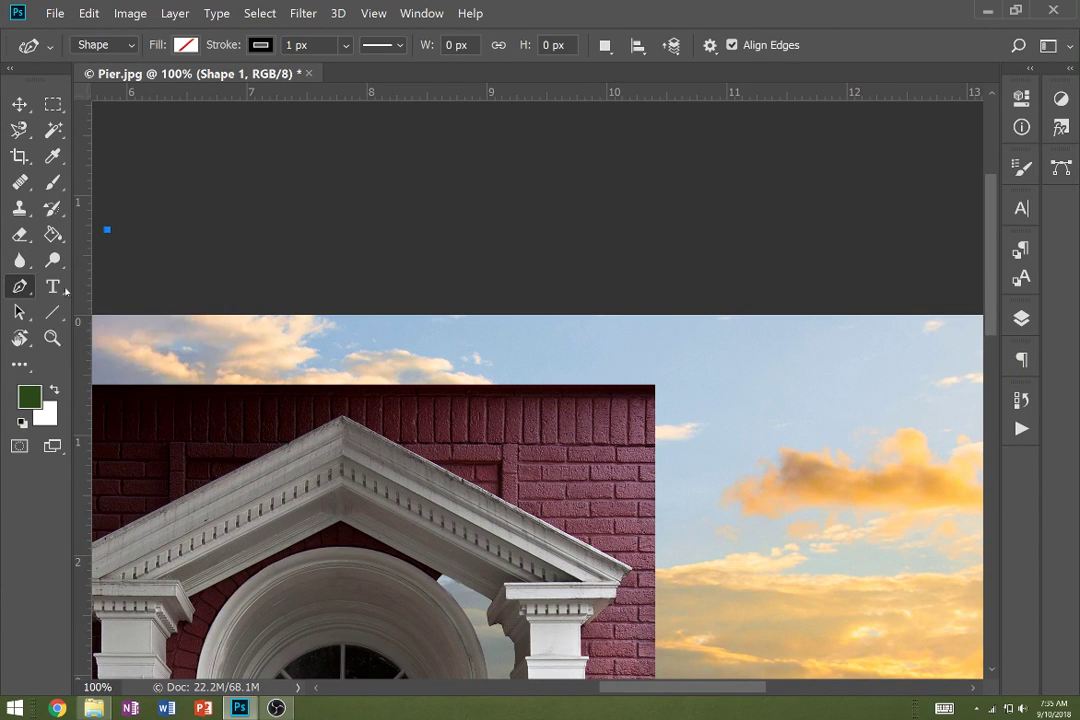
pyautogui.click(343, 415)
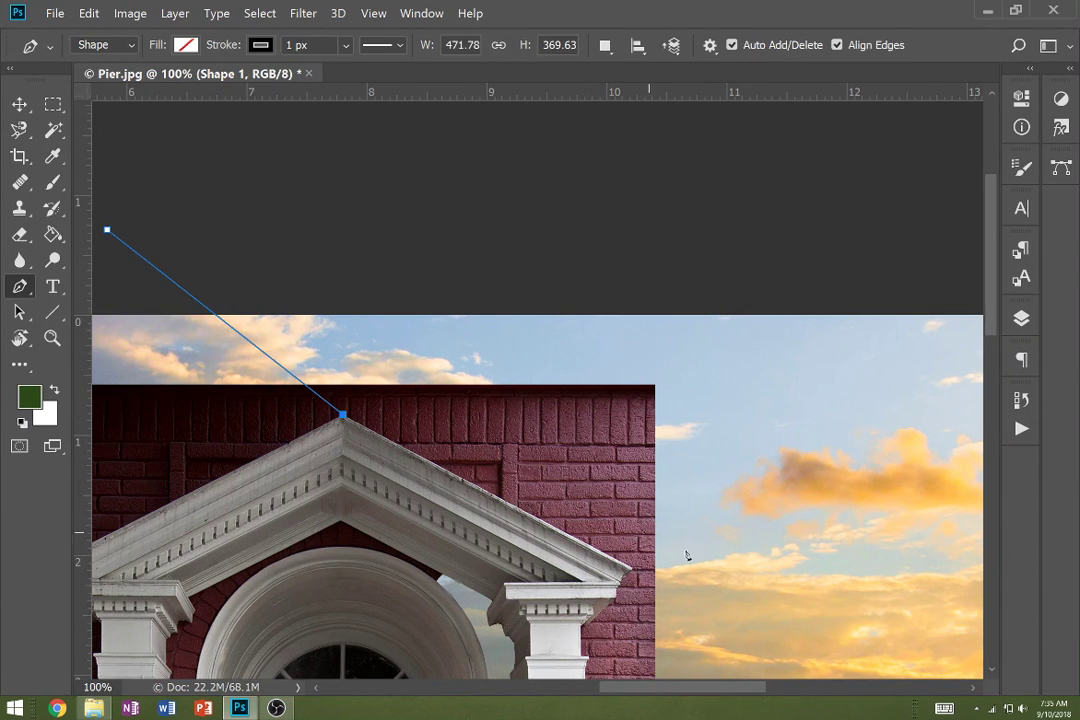
pyautogui.hotkey('ctrl', 'alt', 'z')
pyautogui.hotkey('ctrl', 'alt', 'z')
pyautogui.hotkey('ctrl', 'alt', 'z')
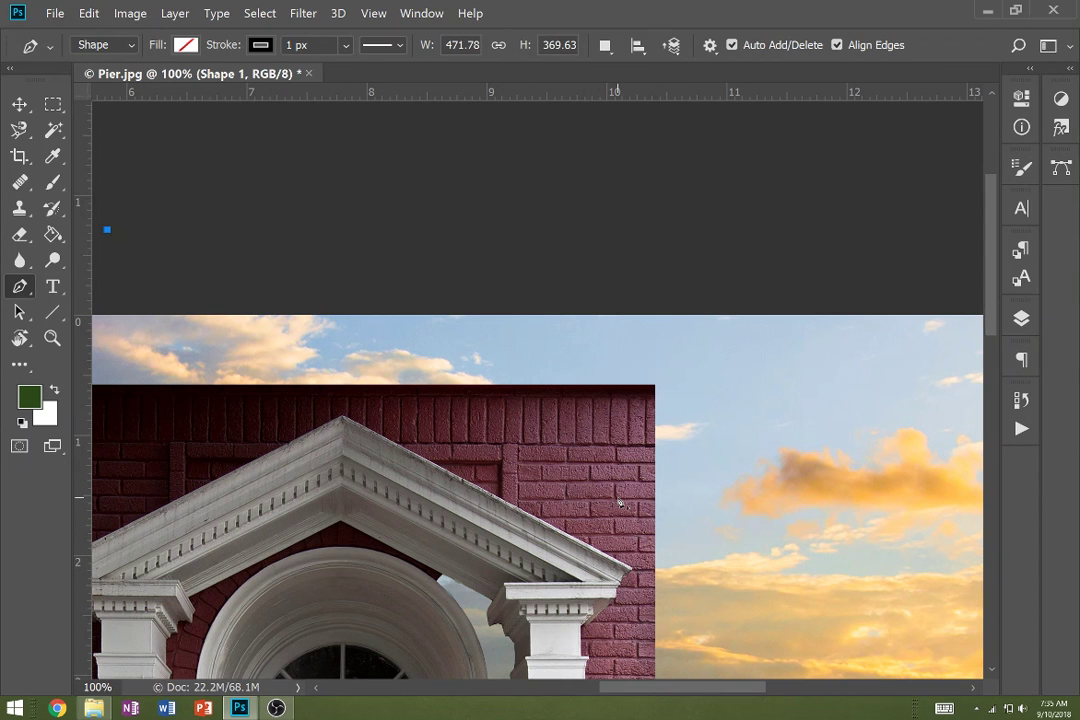
pyautogui.hotkey('ctrl', 'shift', 'z')
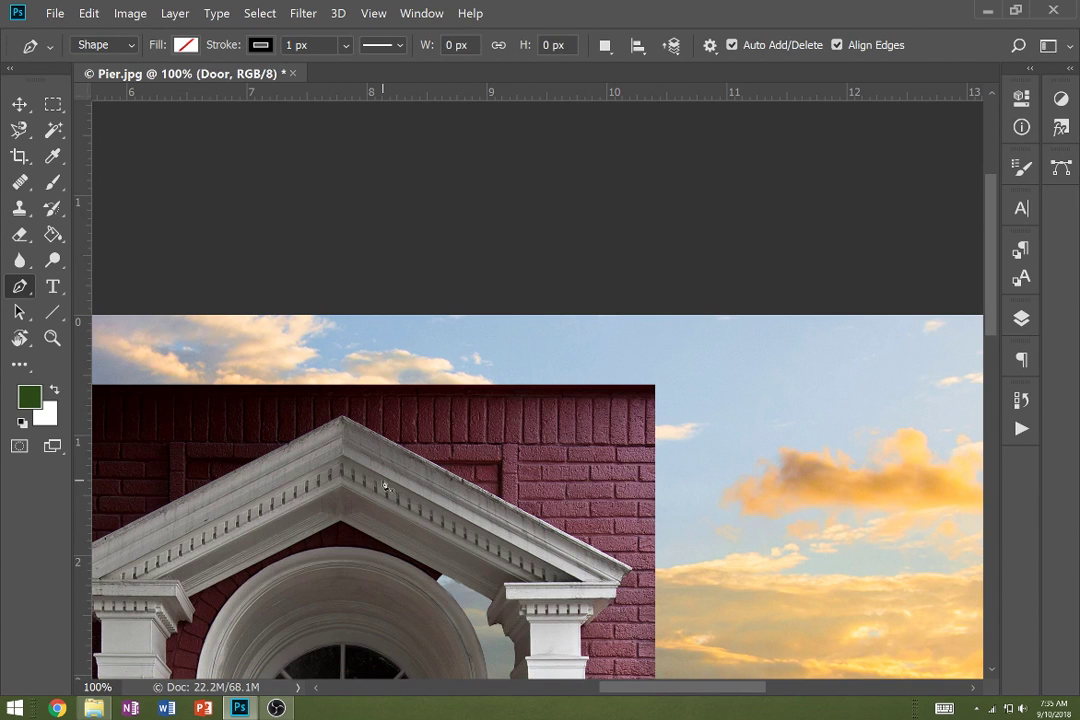
# Start a path at the pediment's peak and run its first straight segment down the right slope past the brick's edge.
pyautogui.click(345, 416)
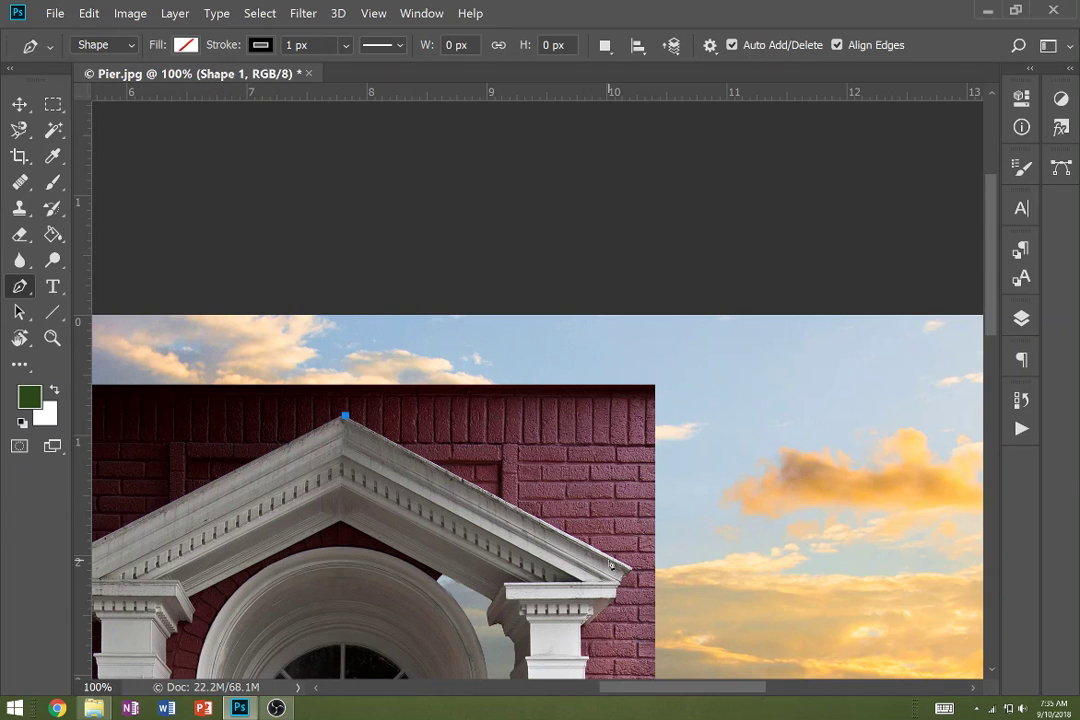
pyautogui.click(699, 610)
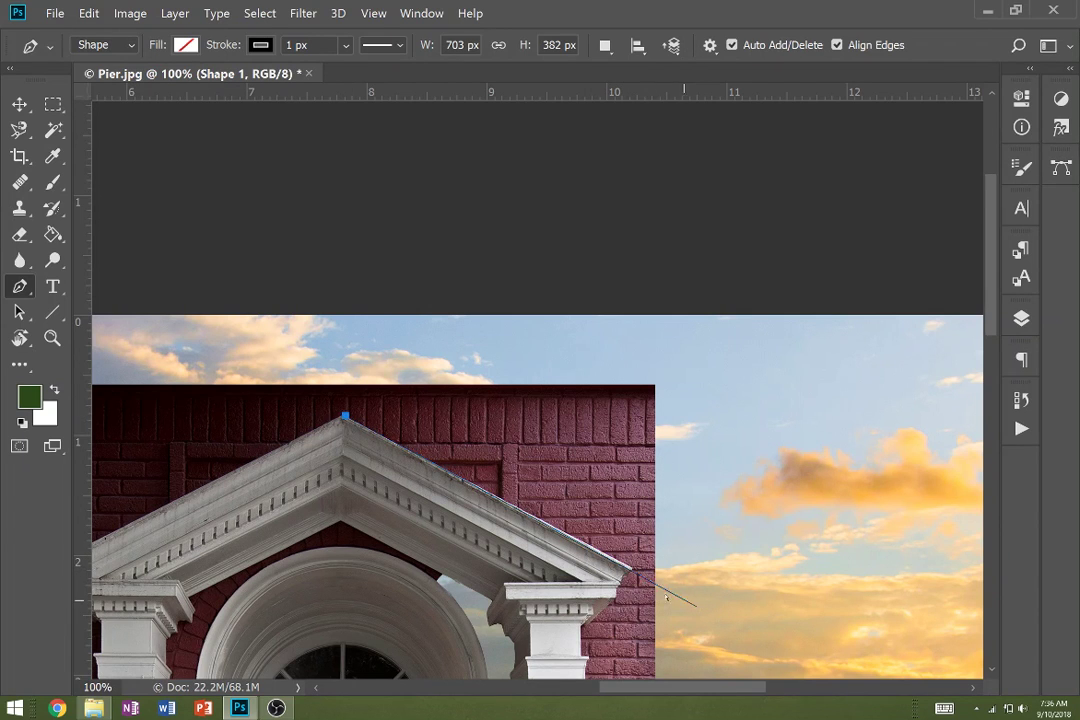
pyautogui.hotkey('ctrl', 'z')
pyautogui.click(686, 594)
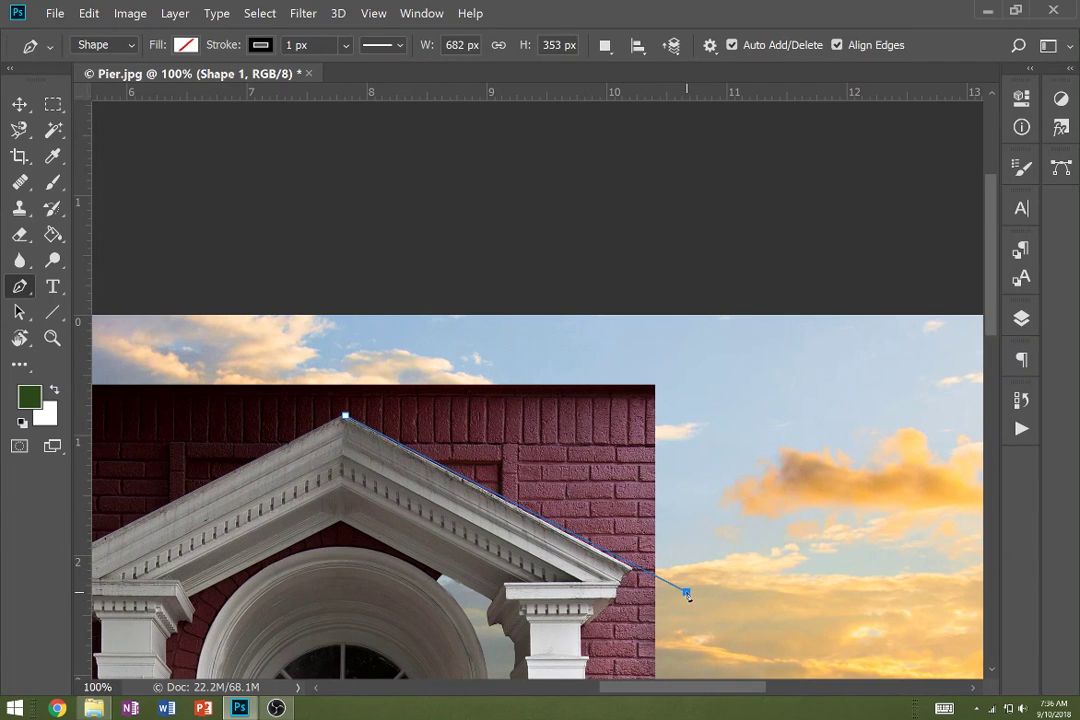
pyautogui.hotkey('ctrl', 'z')
pyautogui.click(687, 595)
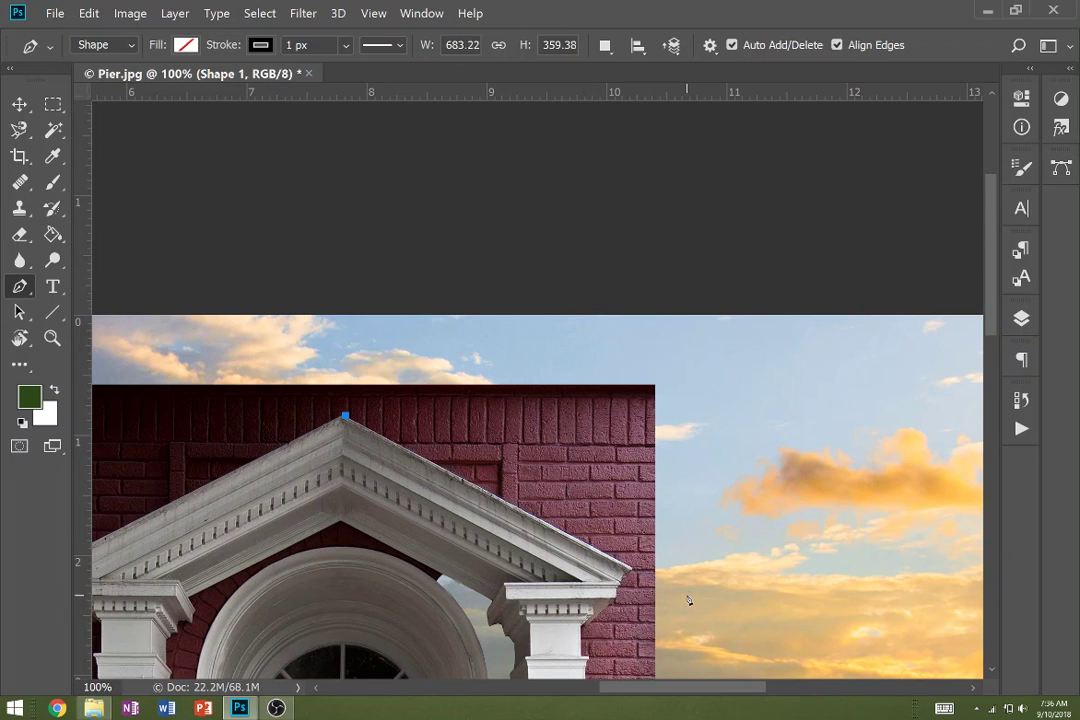
# Continue the path around the outside of the upper brick wall, then up the pediment's left slope, closing it at the peak.
pyautogui.click(713, 324)
pyautogui.moveTo(405, 352); pyautogui.dragTo(667, 299)
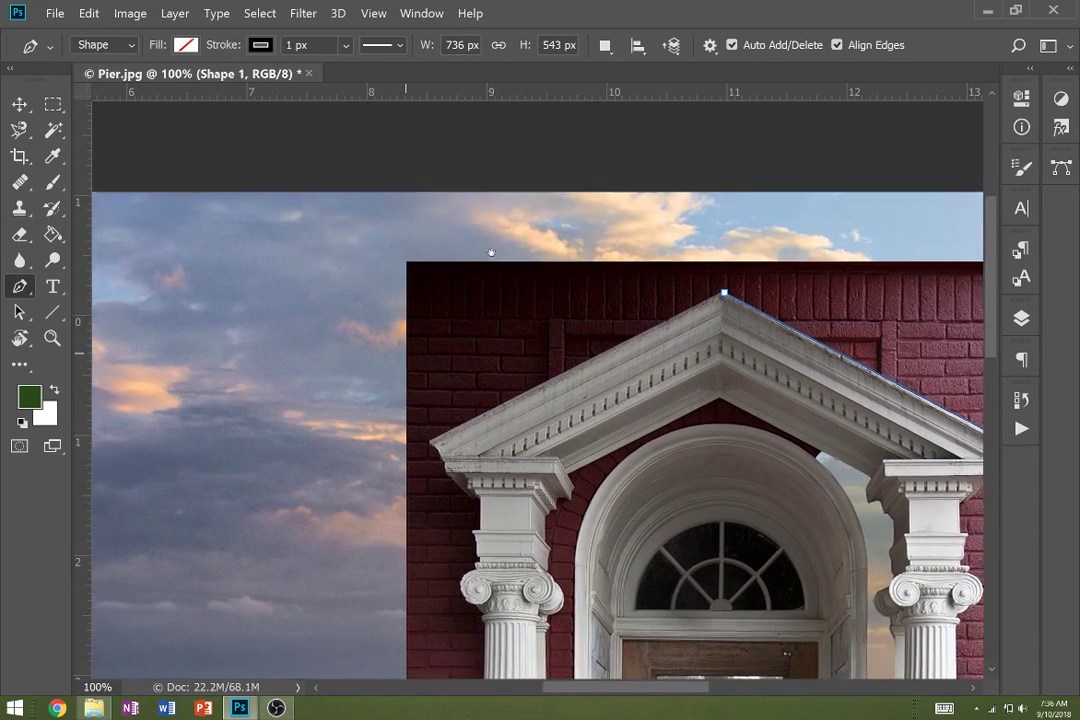
pyautogui.click(336, 216)
pyautogui.click(352, 487)
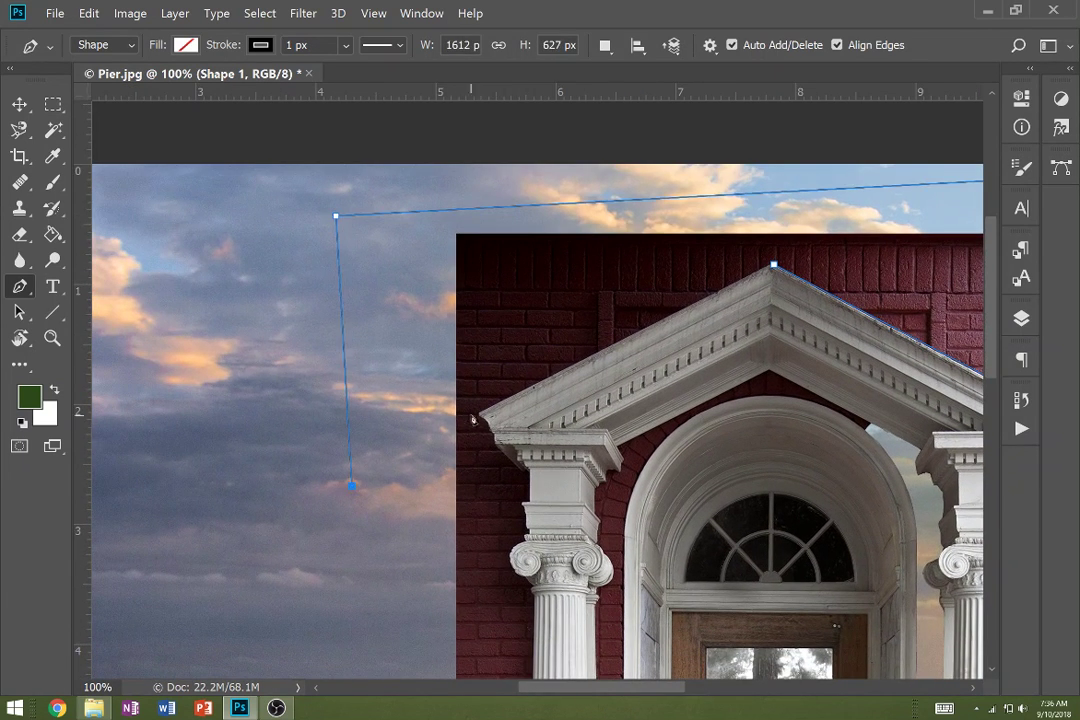
pyautogui.click(481, 410)
pyautogui.click(776, 267)
# Undo the stray path point and make a new selection from the closed path with a 2-pixel feather and anti-aliasing.
pyautogui.click(695, 266)
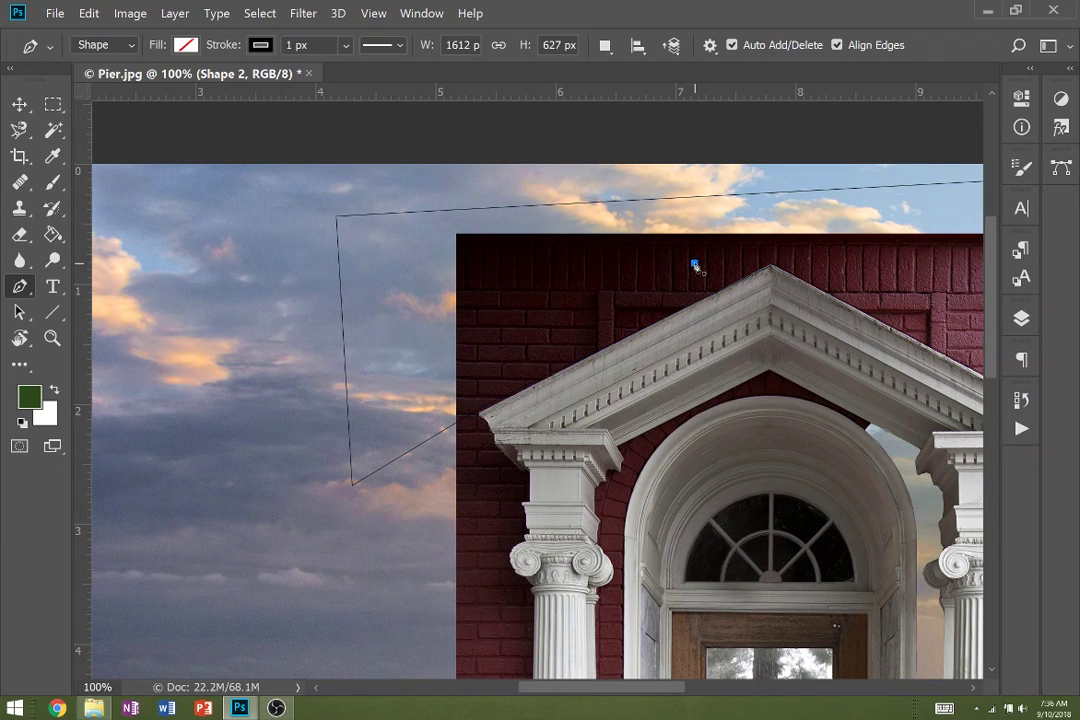
pyautogui.hotkey('ctrl', 'z')
pyautogui.rightClick(695, 266)
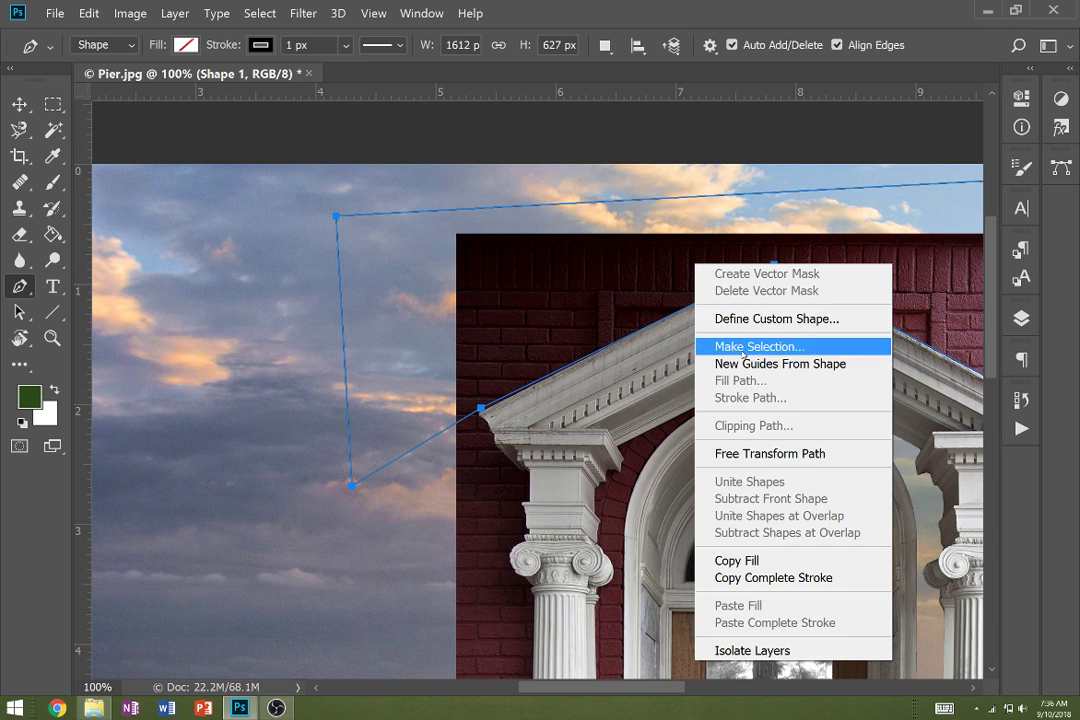
pyautogui.click(740, 347)
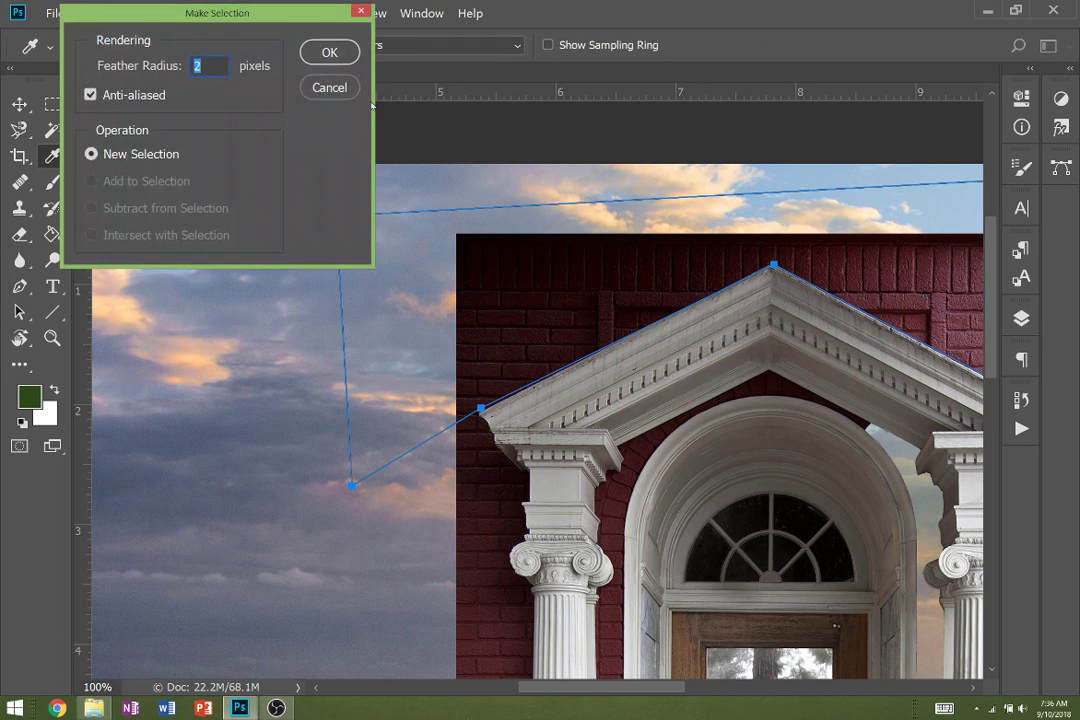
pyautogui.click(330, 53)
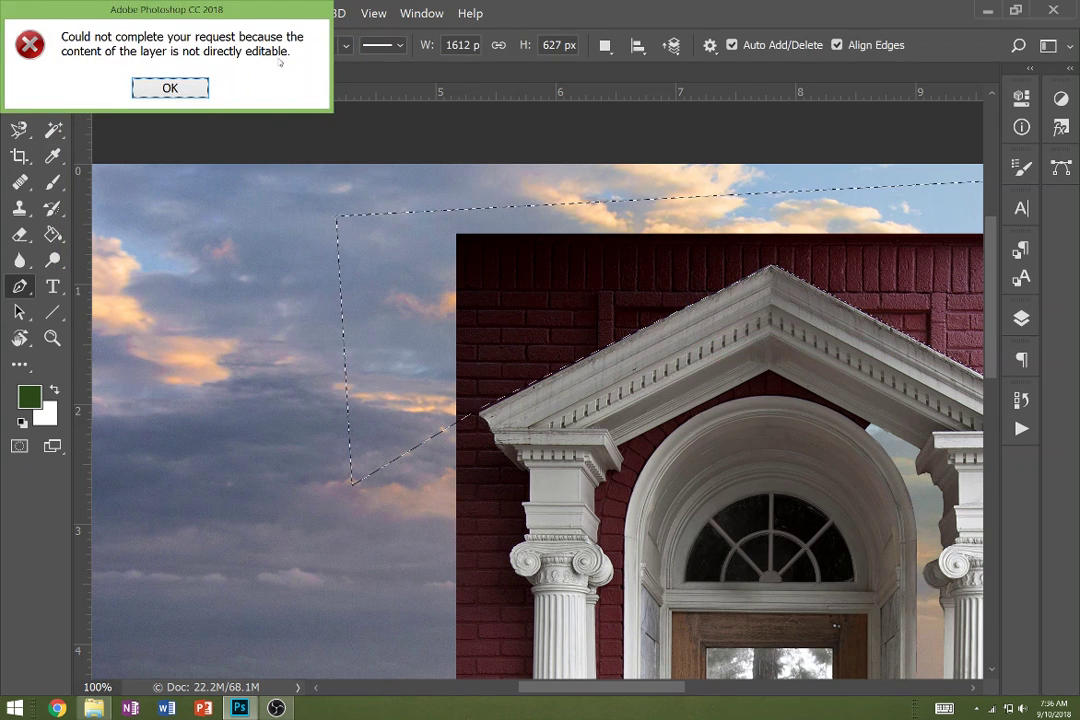
pyautogui.click(170, 88)
# Clear the selected upper brick wall from the Door layer, delete the Shape 1 layer, and deselect.
pyautogui.press('F7')
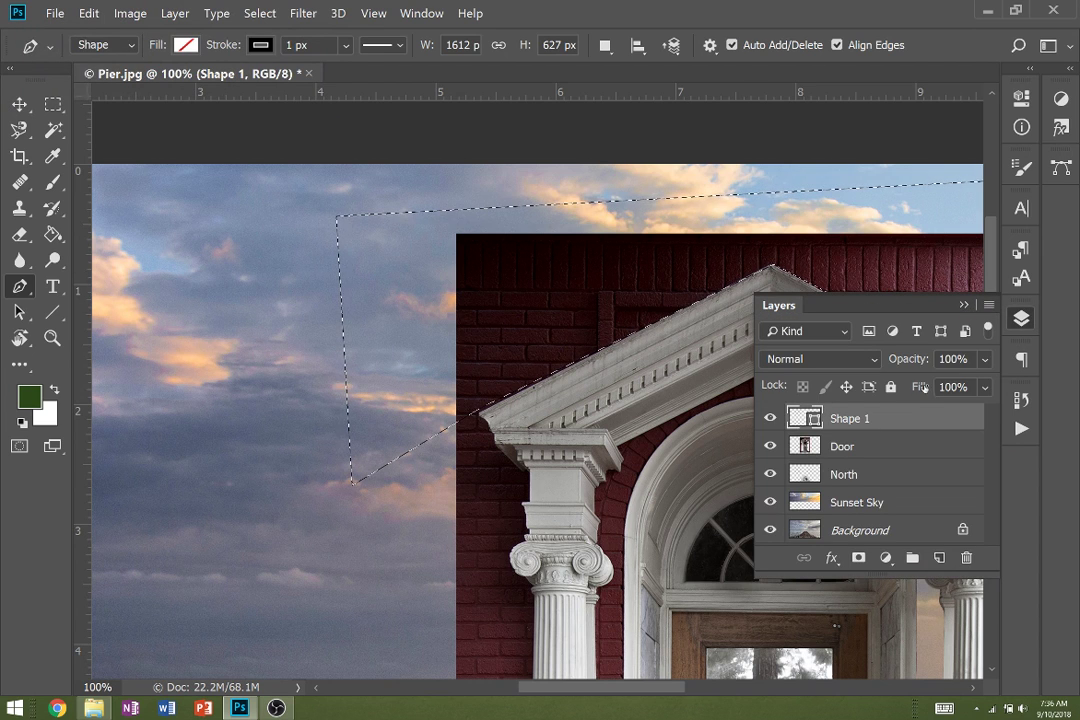
pyautogui.click(856, 450)
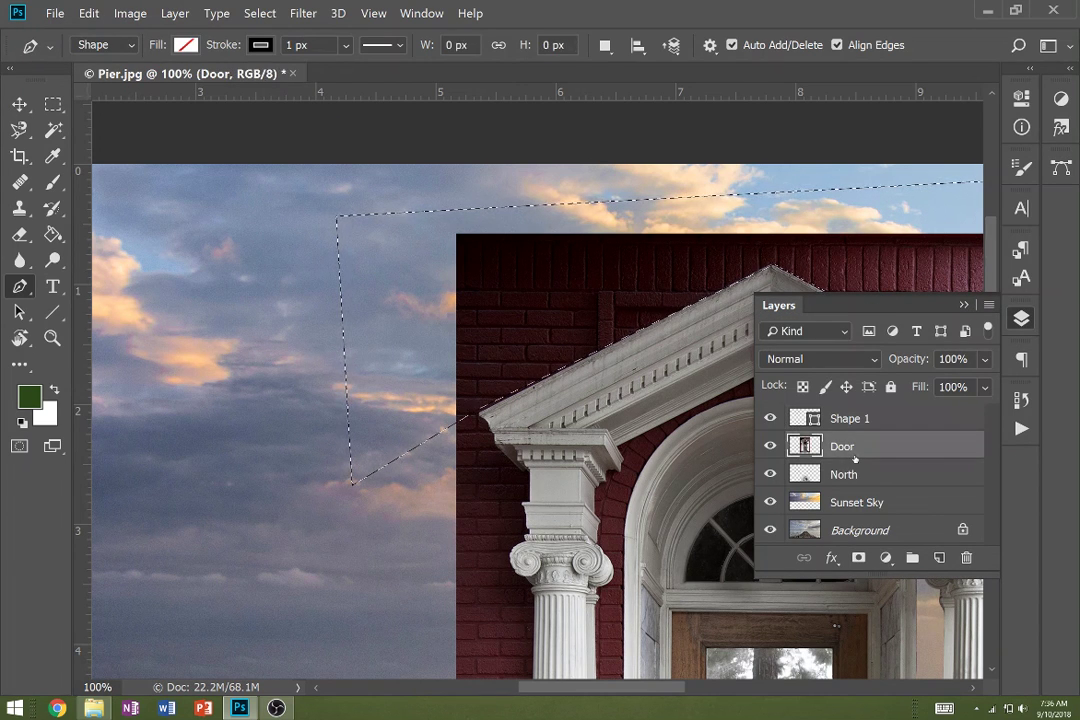
pyautogui.moveTo(850, 419); pyautogui.dragTo(969, 564)
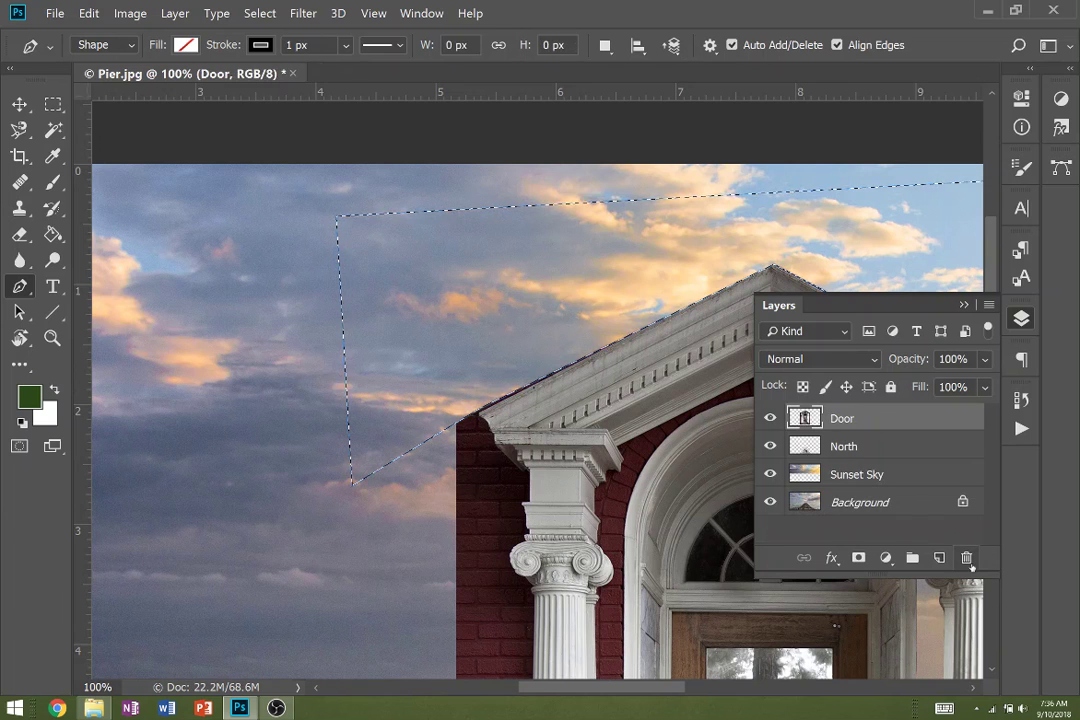
pyautogui.click(90, 50)
pyautogui.click(90, 81)
pyautogui.hotkey('ctrl', 'd')
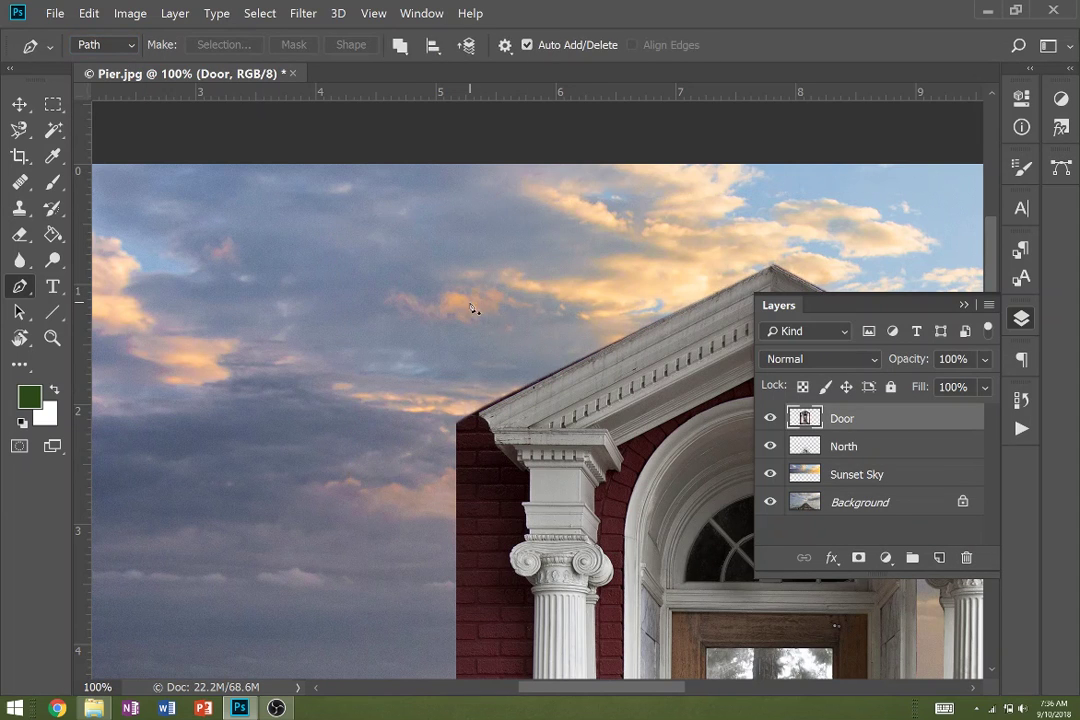
pyautogui.click(963, 305)
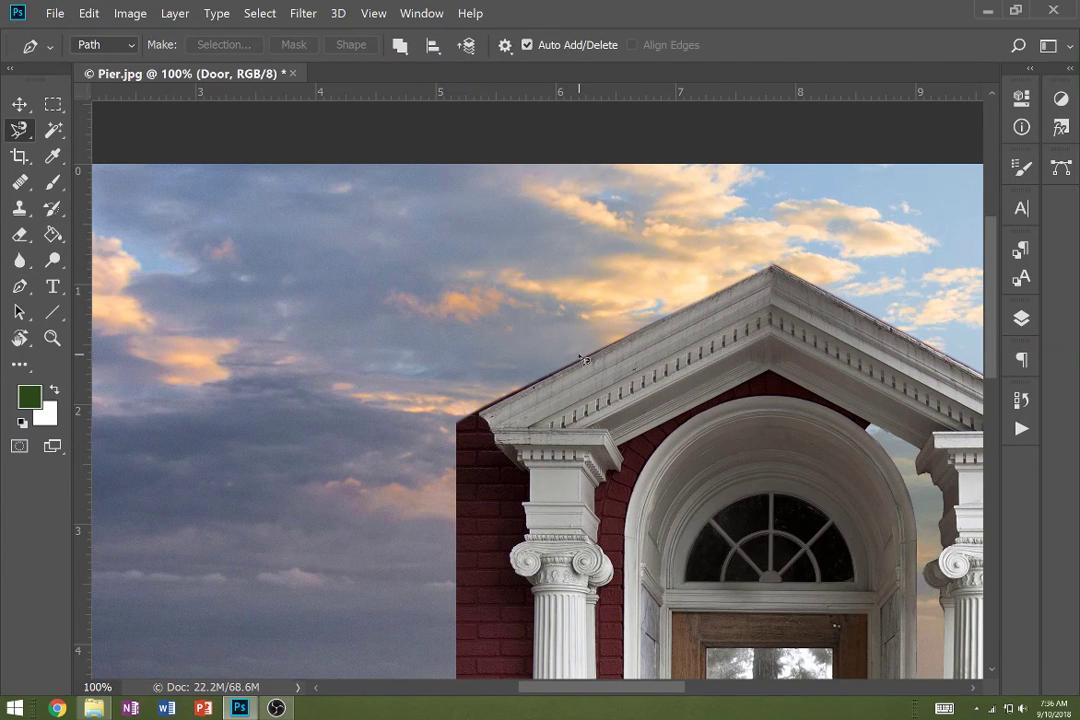
# Select the brick on both sides of the left column with the Magnetic Lasso, from the pediment's left corner down around the column and arch.
pyautogui.press('l')
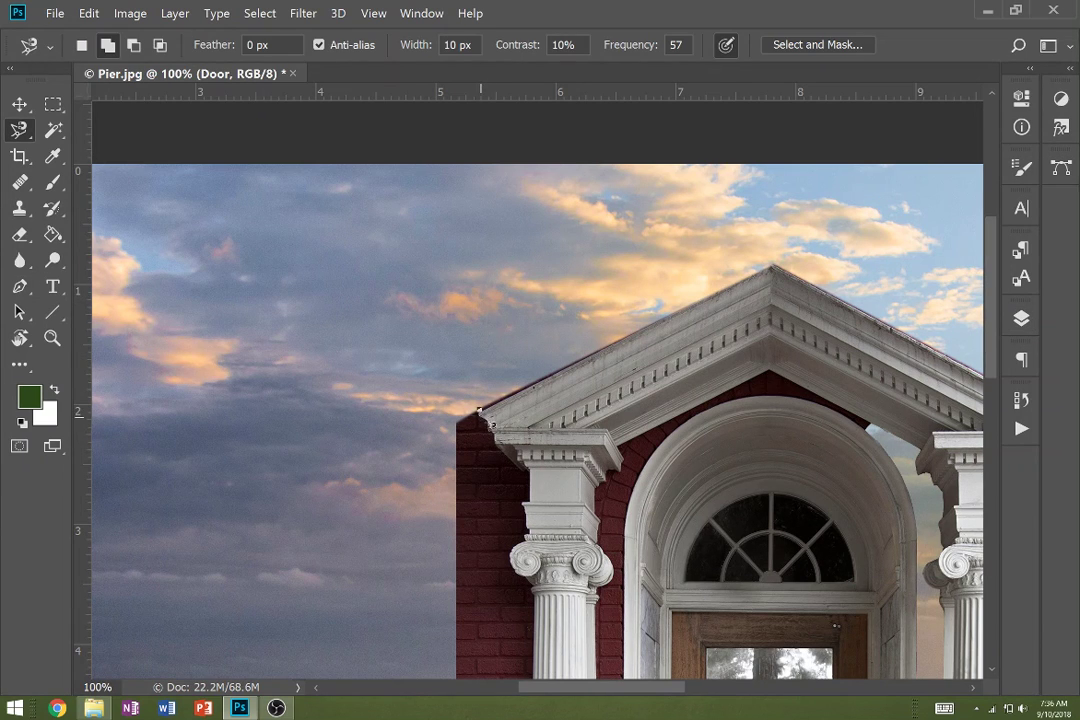
pyautogui.click(480, 410)
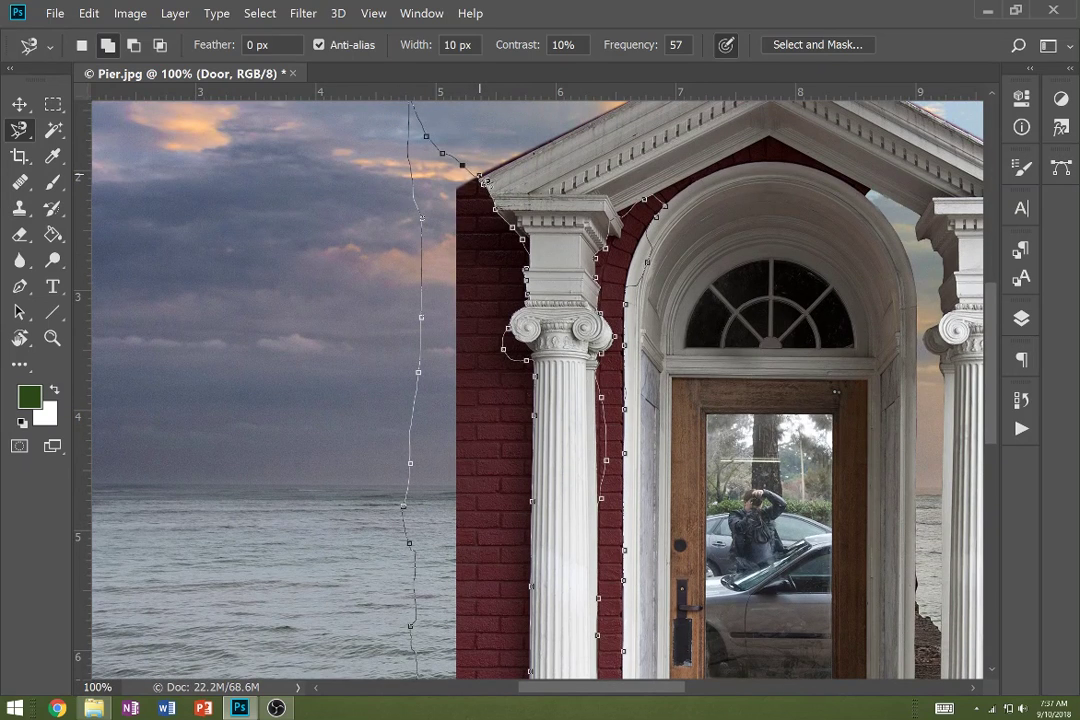
pyautogui.doubleClick(483, 181)
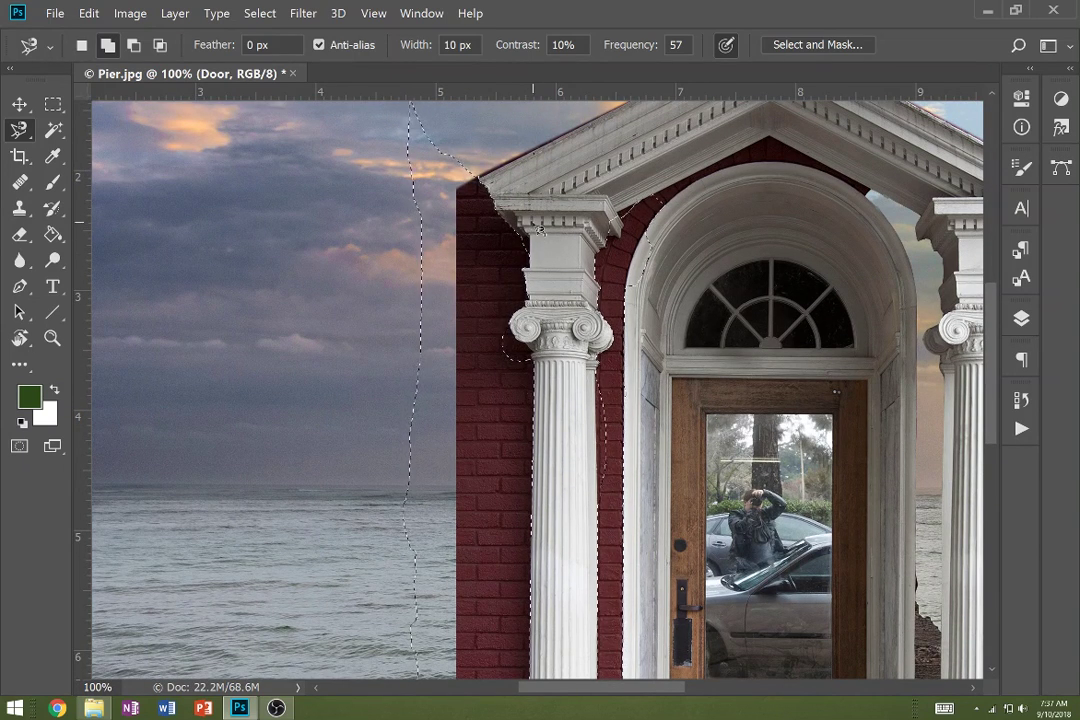
# Refine the selection in Quick Mask with a 30 px brush, masking the arch and capital edges and unmasking brick missed beside the left column.
pyautogui.press('q')
pyautogui.press('b')
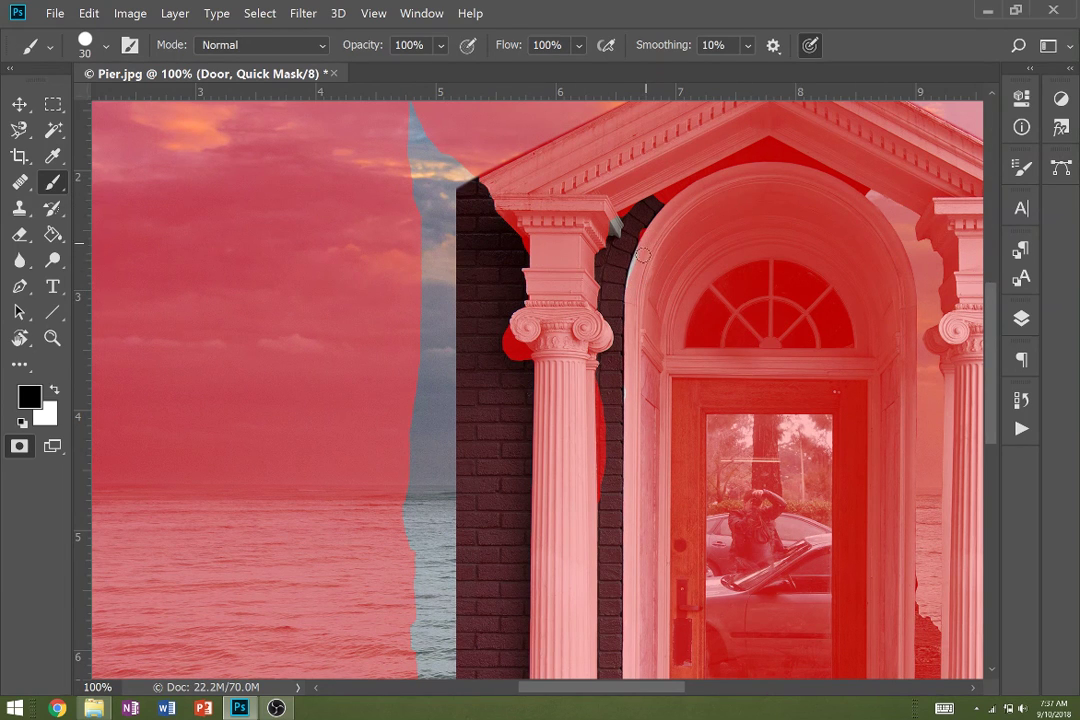
pyautogui.moveTo(636, 293); pyautogui.dragTo(657, 238)
pyautogui.click(55, 391)
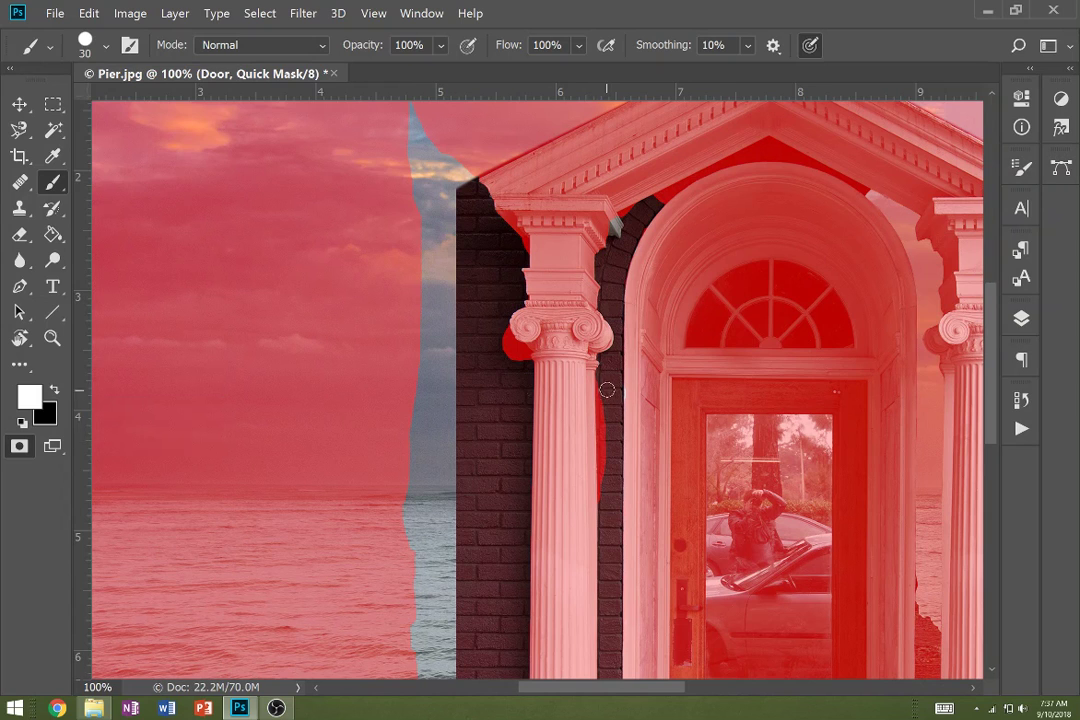
pyautogui.moveTo(607, 401); pyautogui.dragTo(607, 482)
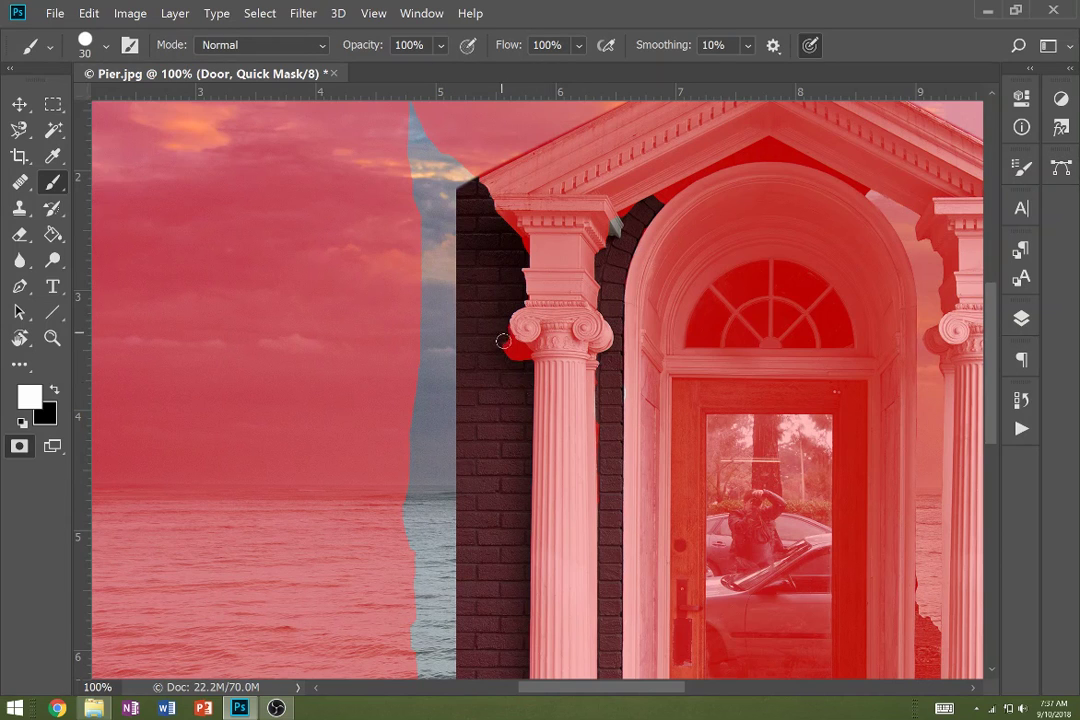
pyautogui.moveTo(503, 341); pyautogui.dragTo(523, 363)
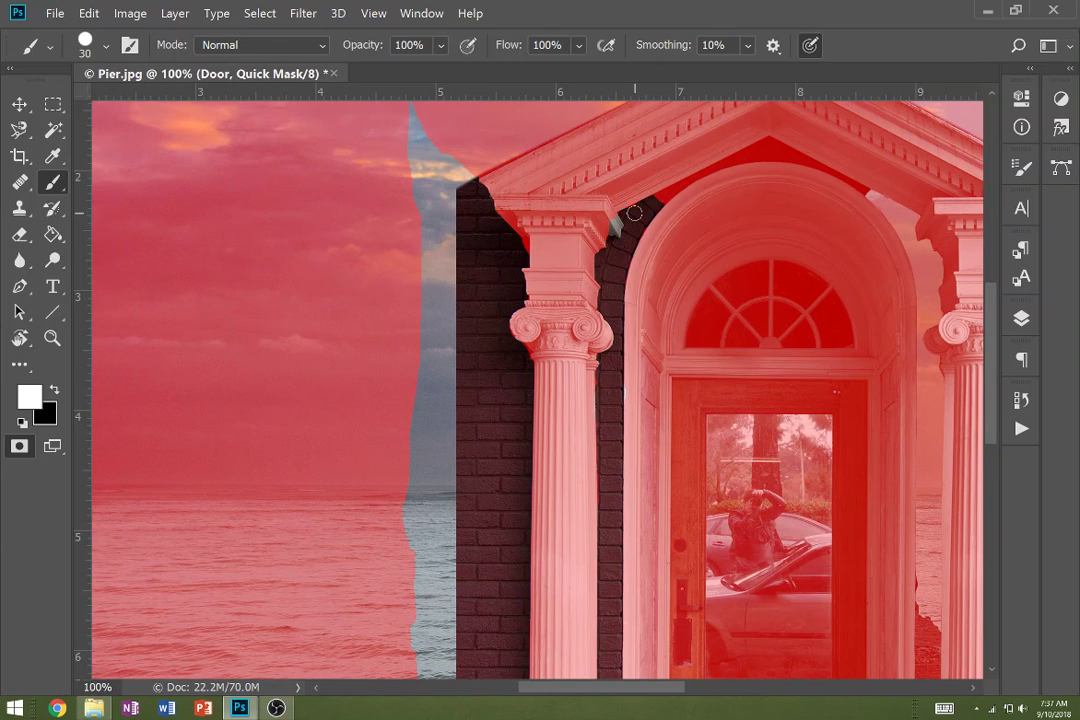
pyautogui.press('x')
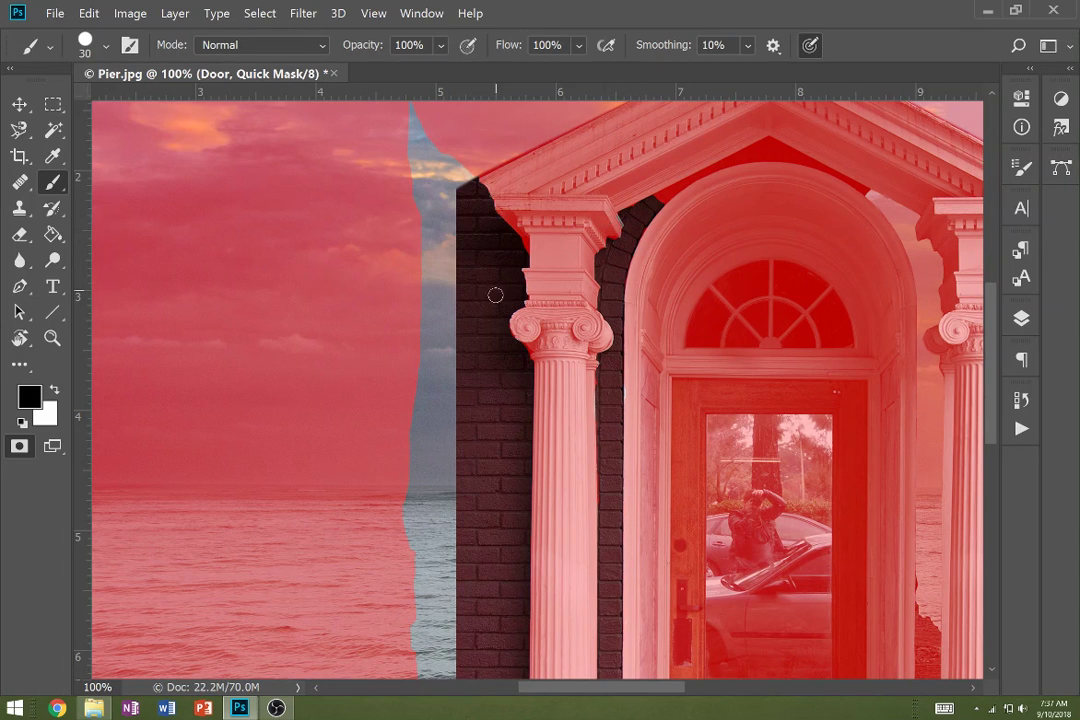
# Leave Quick Mask, delete the selected brick around the left column from the Door layer, and deselect.
pyautogui.press('q')
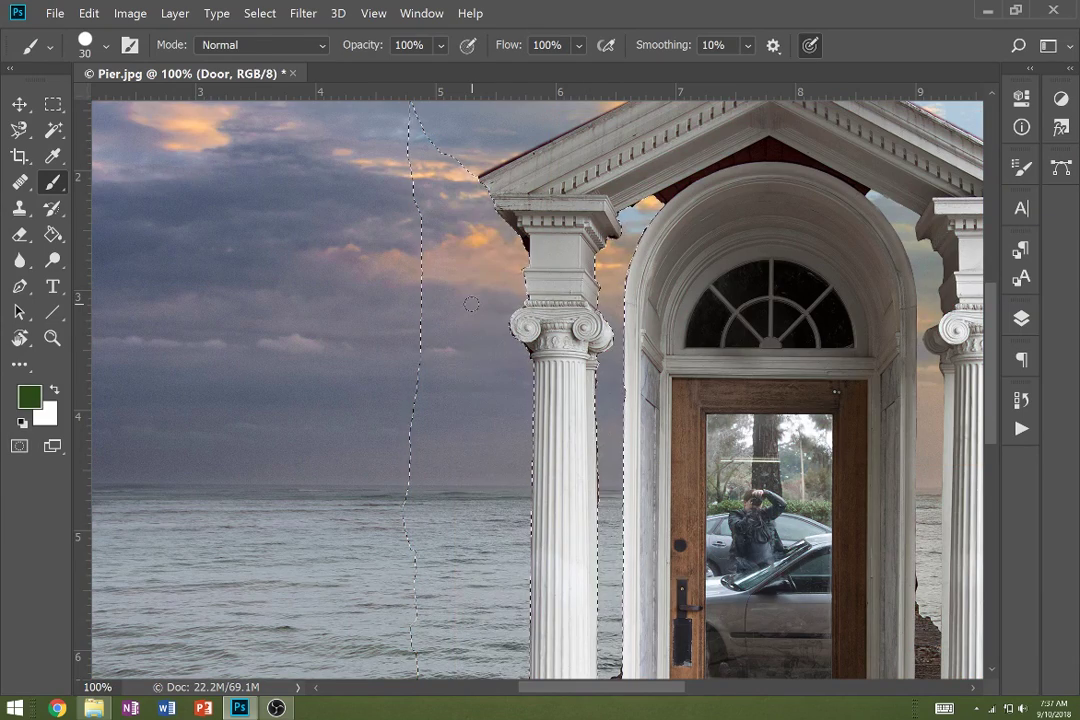
pyautogui.hotkey('ctrl', 'd')
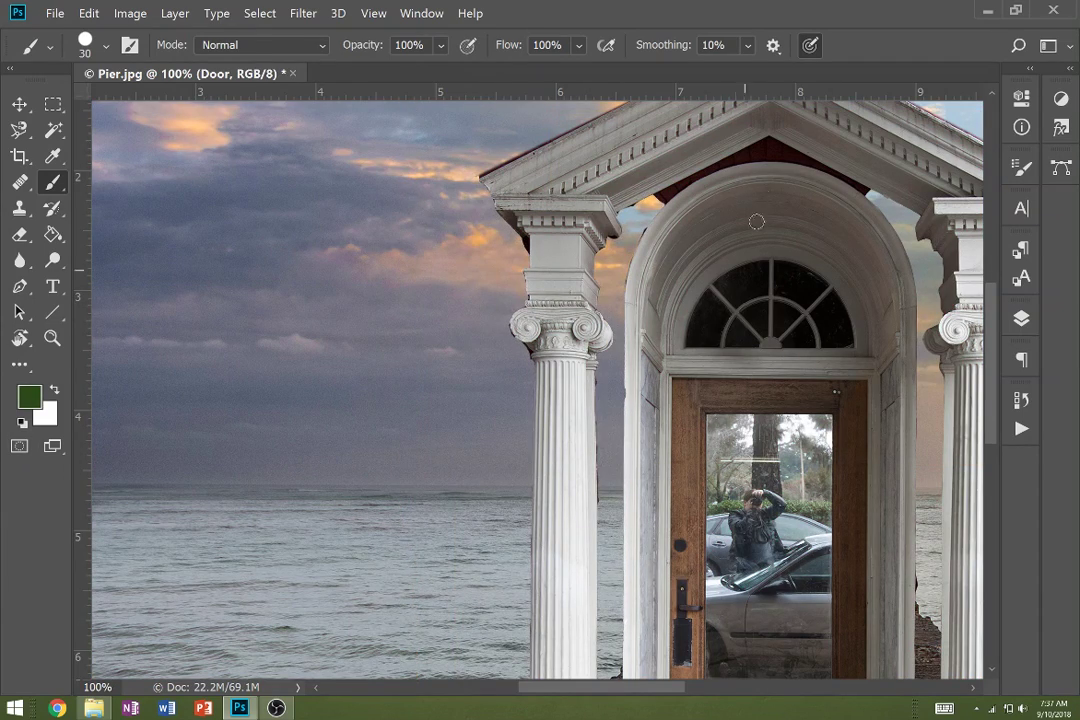
# Select the brick wedge between the pediment and the arch with the Magic Wand at tolerance 32, delete it and deselect.
pyautogui.press('z')
pyautogui.click(798, 171)
pyautogui.click(629, 209)
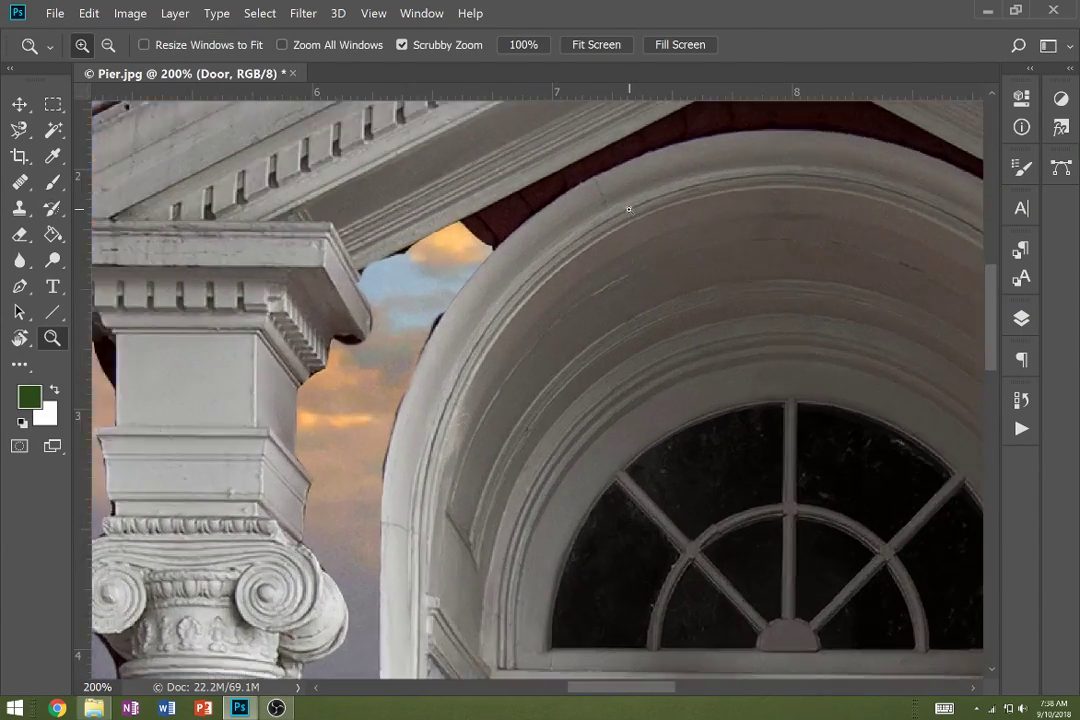
pyautogui.moveTo(746, 221); pyautogui.dragTo(556, 360)
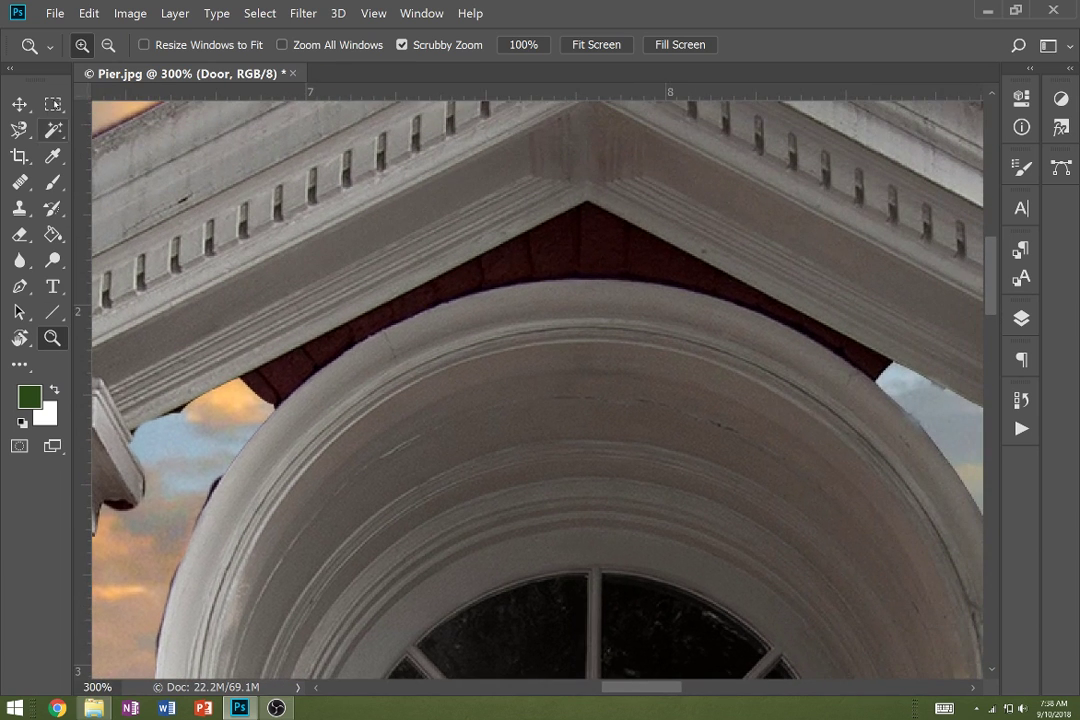
pyautogui.click(53, 131)
pyautogui.click(480, 284)
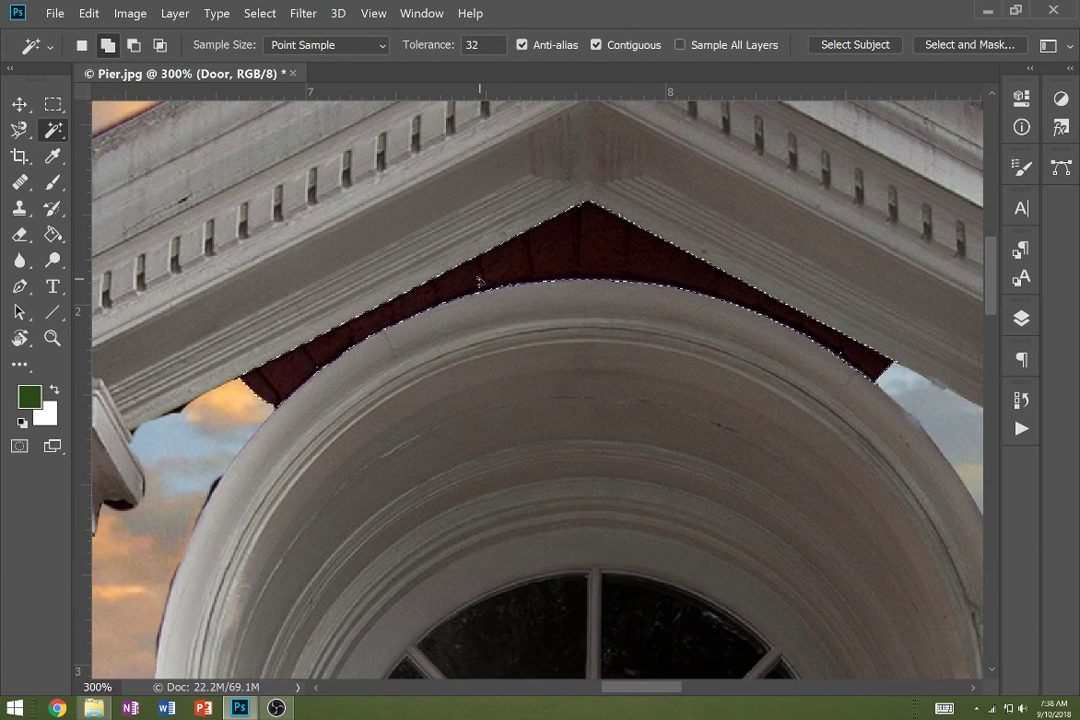
pyautogui.press('Delete')
pyautogui.hotkey('ctrl', 'd')
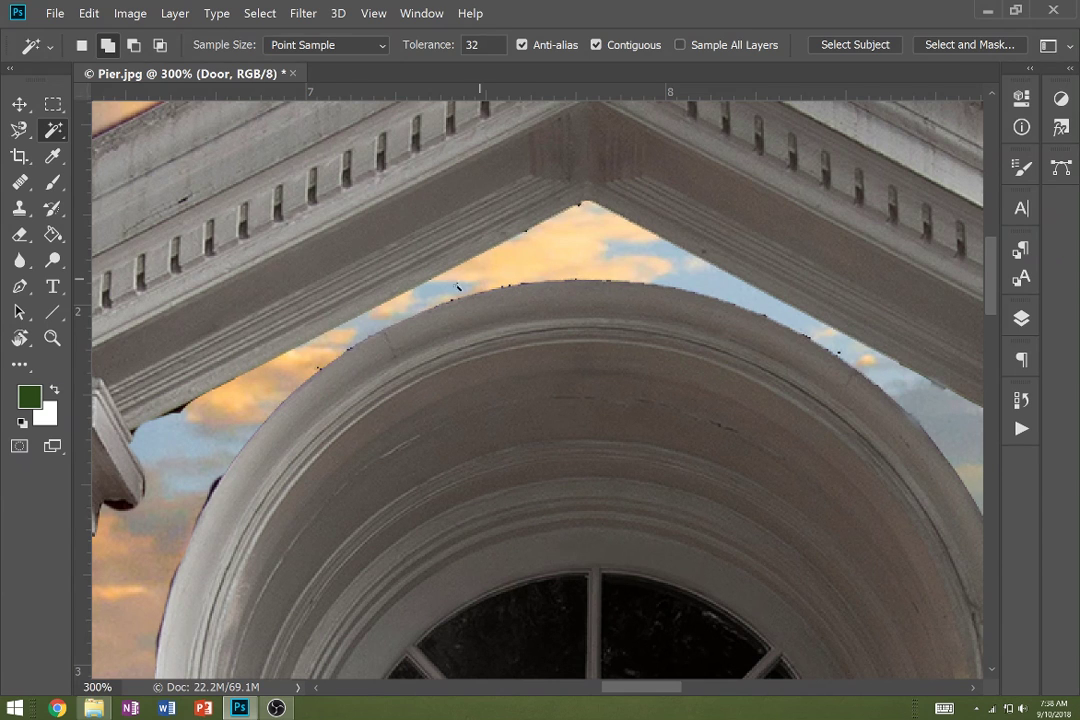
# Erase the dark remnants beside the arch's upper left with the 20 px Eraser, and undo the stroke along its top edge.
pyautogui.press('e')
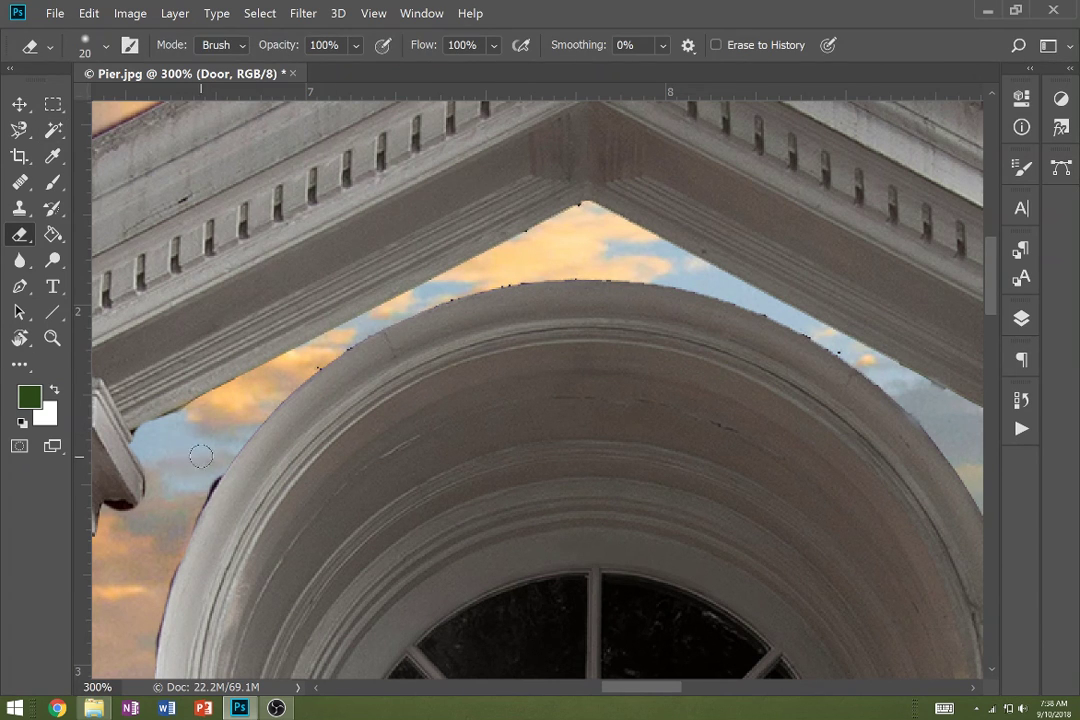
pyautogui.moveTo(205, 486); pyautogui.dragTo(222, 454)
pyautogui.moveTo(309, 355)
pyautogui.mouseDown()
pyautogui.moveTo(301, 366)
pyautogui.moveTo(340, 337)
pyautogui.moveTo(470, 284)
pyautogui.moveTo(572, 266)
pyautogui.mouseUp()
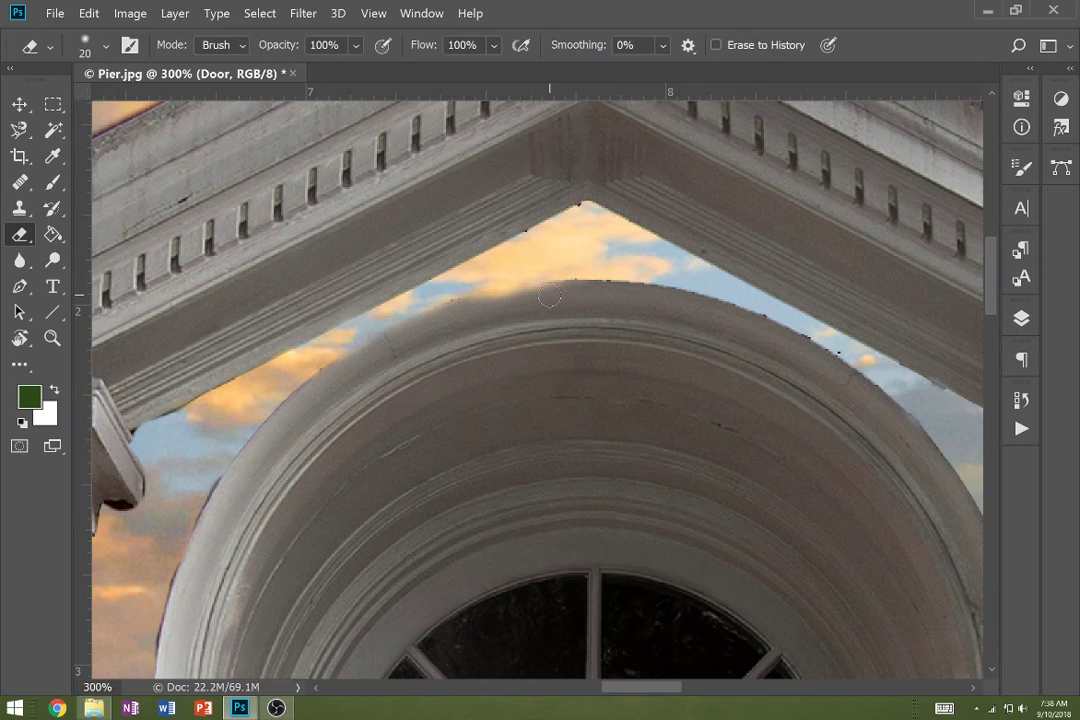
pyautogui.hotkey('ctrl', 'z')
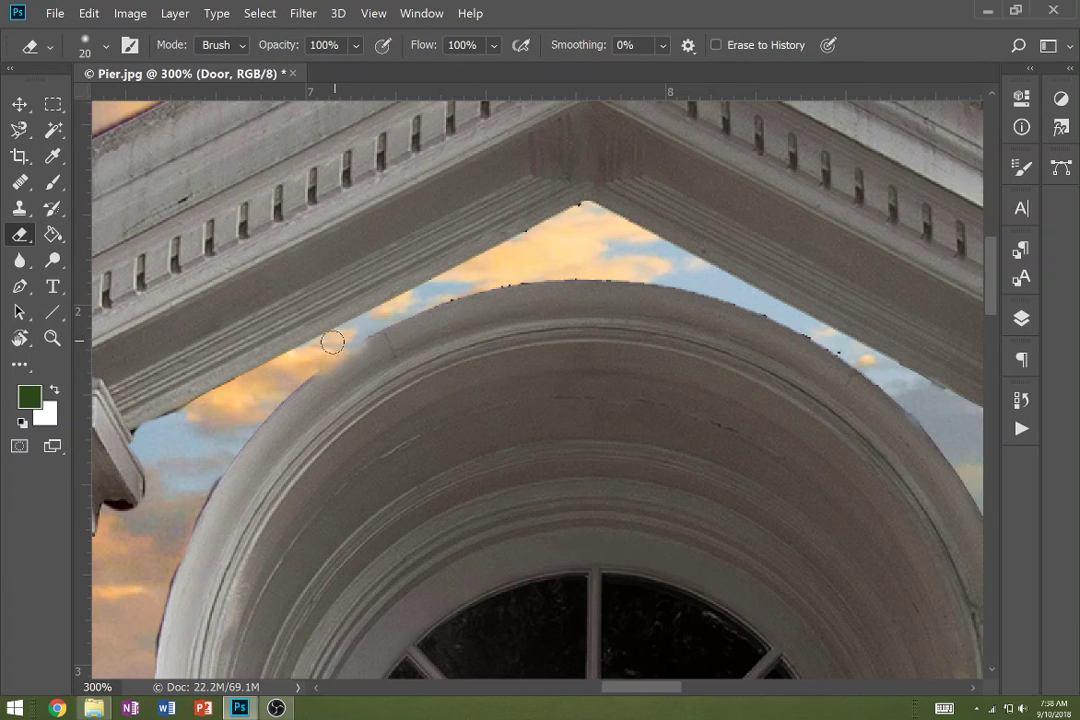
# Increase the 20 px Eraser's hardness and try erasing the specks along the arch's top edge, undoing that stroke.
pyautogui.press('z')
pyautogui.click(312, 355)
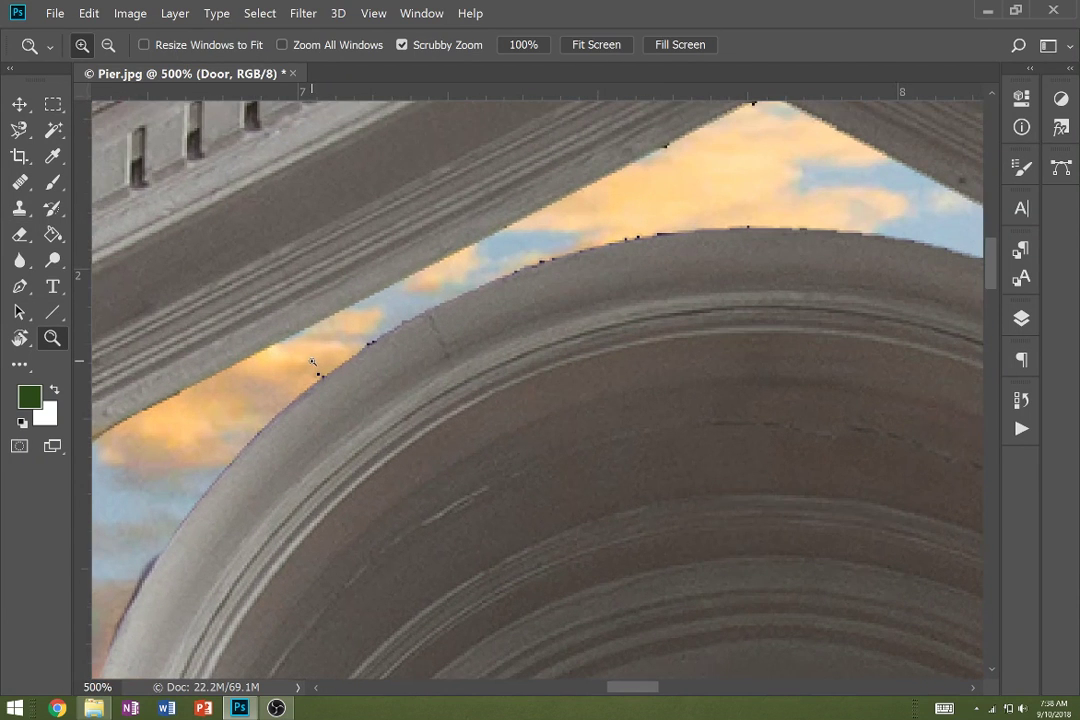
pyautogui.press('e')
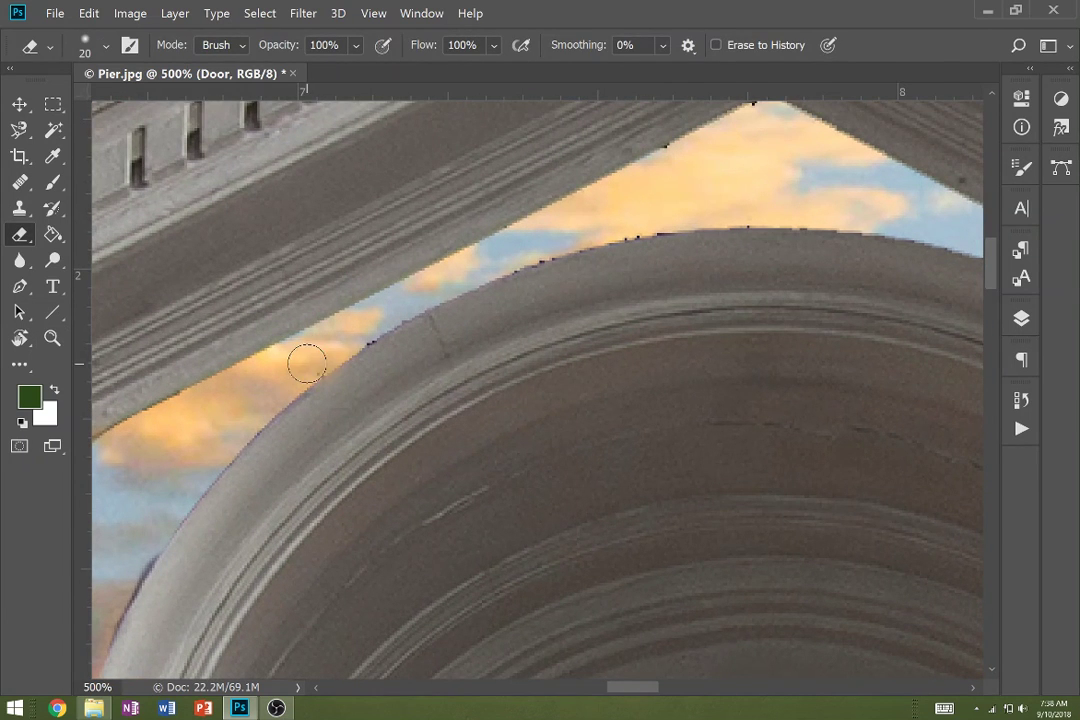
pyautogui.click(101, 46)
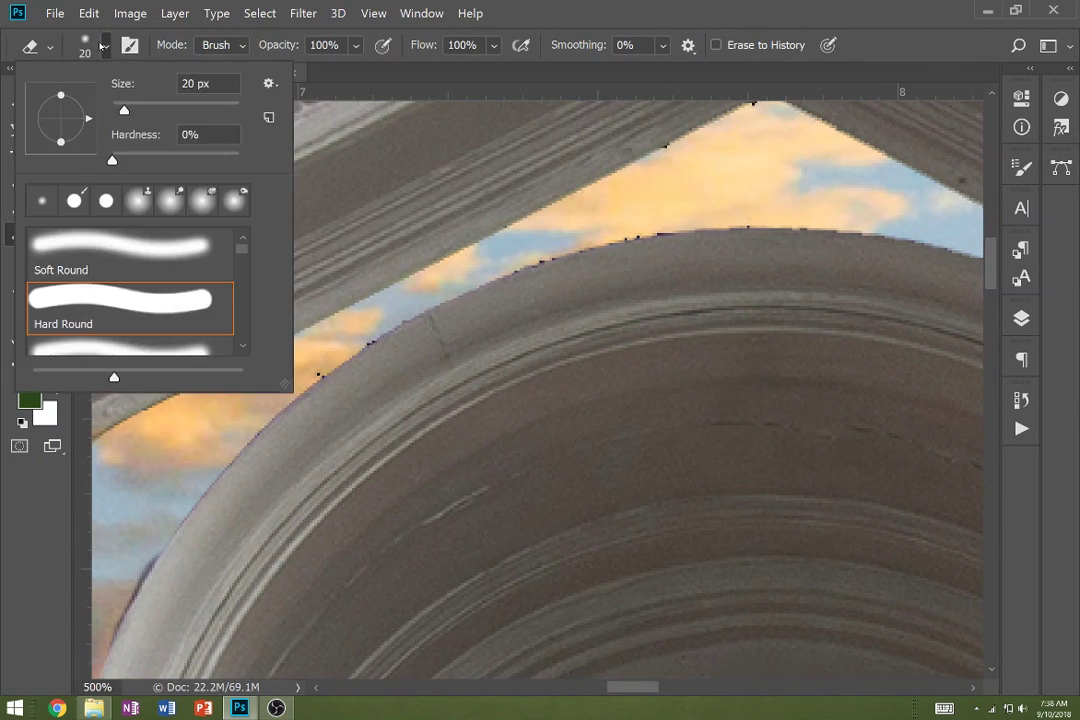
pyautogui.moveTo(112, 159); pyautogui.dragTo(184, 160)
pyautogui.moveTo(223, 408)
pyautogui.mouseDown()
pyautogui.moveTo(472, 265)
pyautogui.moveTo(583, 224)
pyautogui.moveTo(723, 200)
pyautogui.moveTo(776, 200)
pyautogui.moveTo(648, 210)
pyautogui.moveTo(841, 214)
pyautogui.mouseUp()
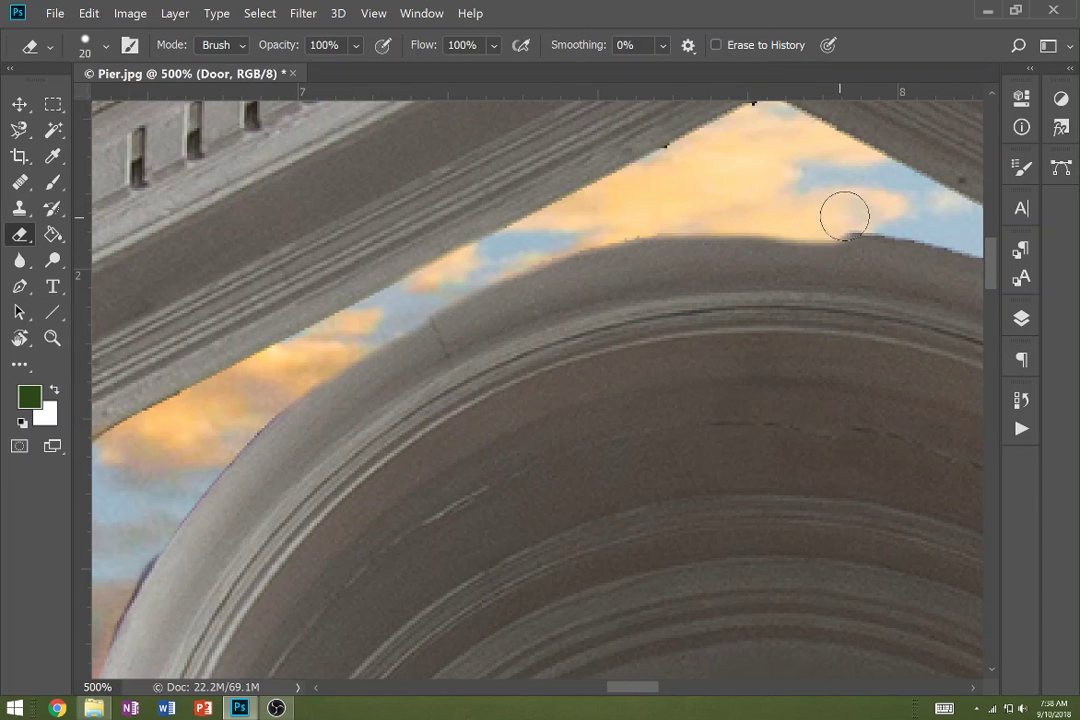
pyautogui.hotkey('ctrl', 'z')
# Erase the dark specks along the arch's upper-left edge, reducing the Eraser to 8 px for the smallest ones.
pyautogui.moveTo(714, 207)
pyautogui.mouseDown()
pyautogui.moveTo(762, 203)
pyautogui.moveTo(637, 210)
pyautogui.moveTo(669, 213)
pyautogui.moveTo(609, 216)
pyautogui.moveTo(717, 215)
pyautogui.moveTo(603, 217)
pyautogui.moveTo(525, 242)
pyautogui.moveTo(678, 242)
pyautogui.moveTo(613, 232)
pyautogui.moveTo(549, 248)
pyautogui.mouseUp()
pyautogui.press('[')
pyautogui.press('[')
pyautogui.press('[')
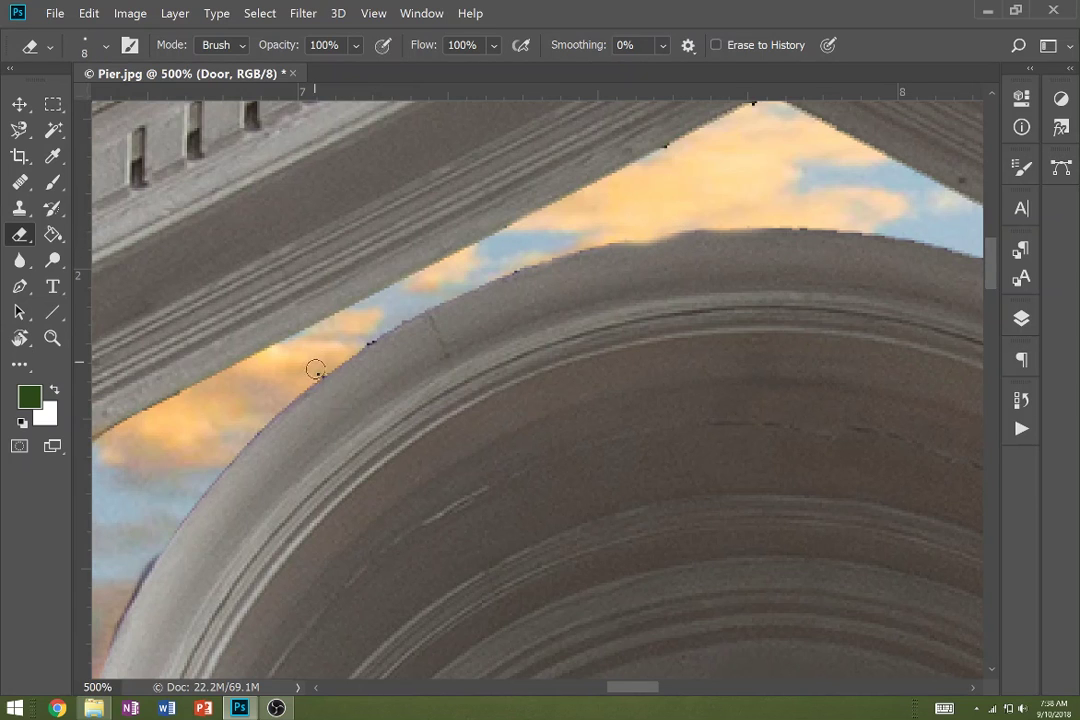
pyautogui.moveTo(316, 371); pyautogui.dragTo(388, 323)
# Select the brick wall beside the right column with the Magnetic Lasso, following the column's outer edge and enclosing its brick base.
pyautogui.press('z')
pyautogui.keyDown('alt'); pyautogui.click(384, 508); pyautogui.keyUp('alt')
pyautogui.keyDown('alt'); pyautogui.click(384, 508); pyautogui.keyUp('alt')
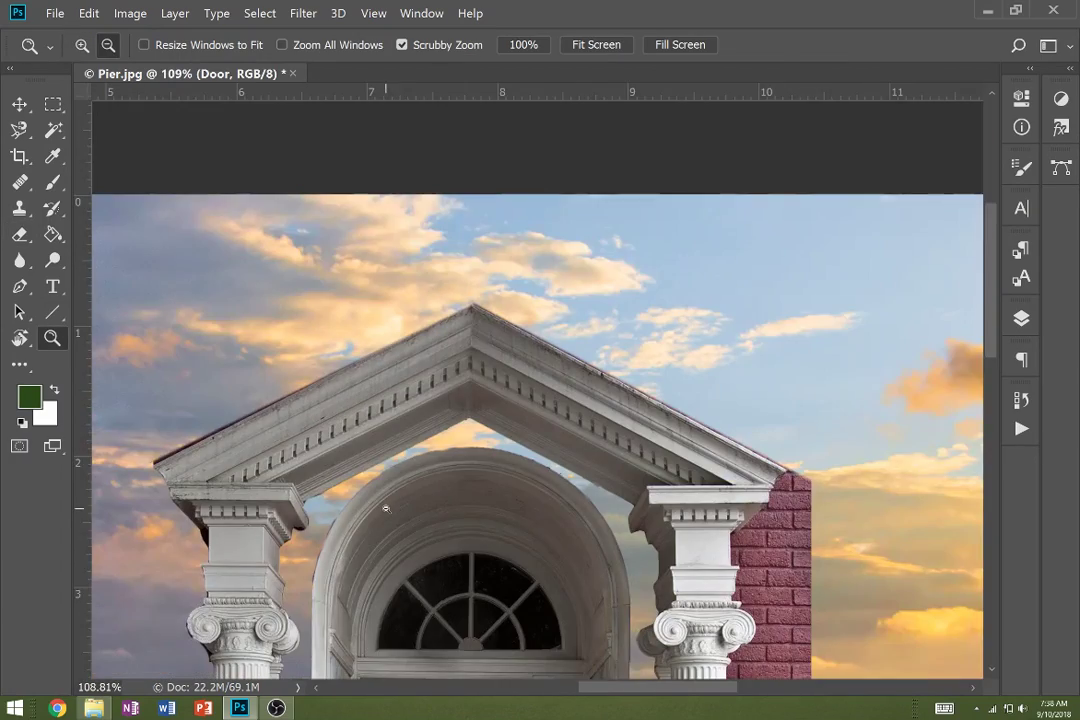
pyautogui.moveTo(441, 514); pyautogui.dragTo(253, 157)
pyautogui.moveTo(368, 295); pyautogui.dragTo(348, 258)
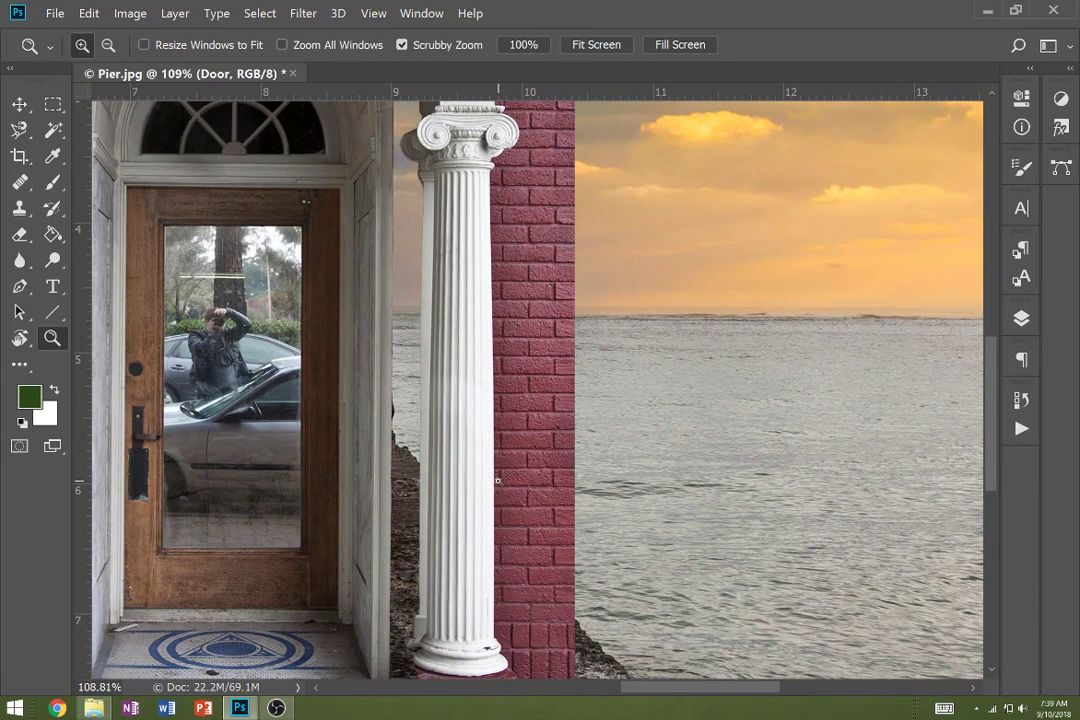
pyautogui.press('w')
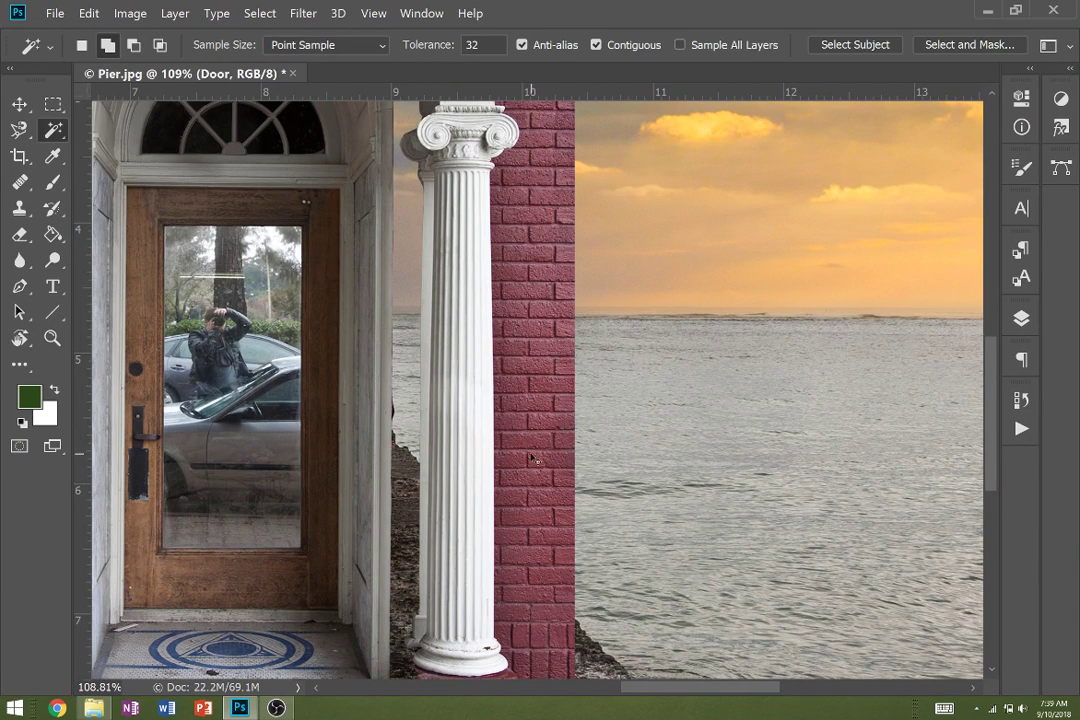
pyautogui.scroll(-5, 559, 541)
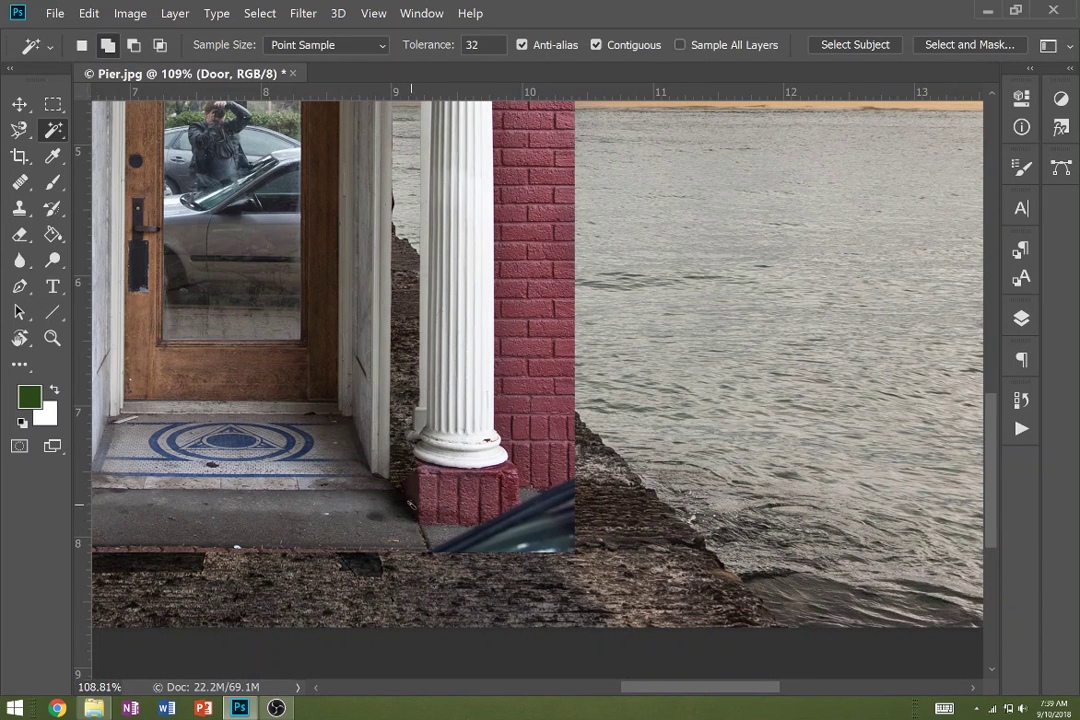
pyautogui.press('l')
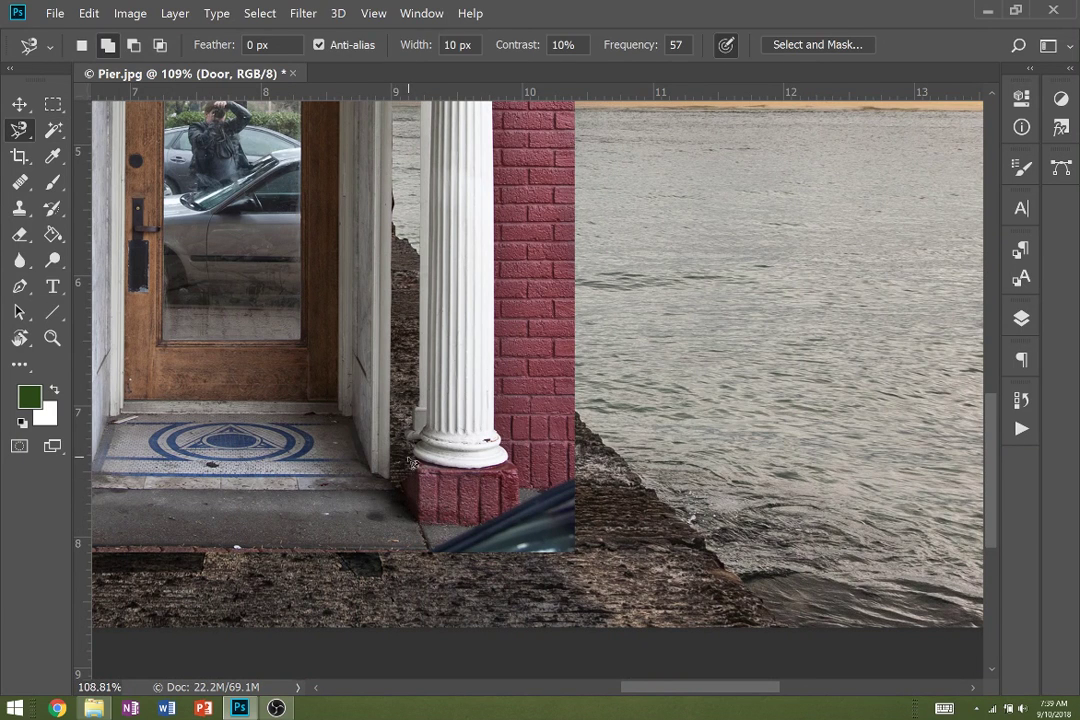
pyautogui.click(411, 458)
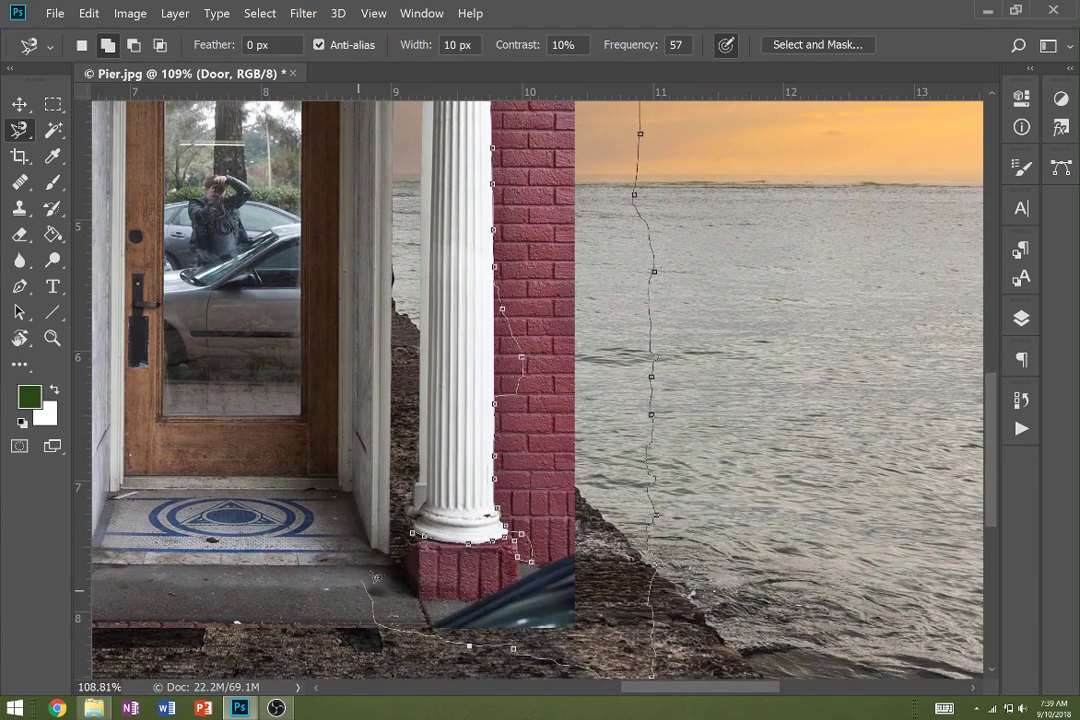
pyautogui.click(411, 535)
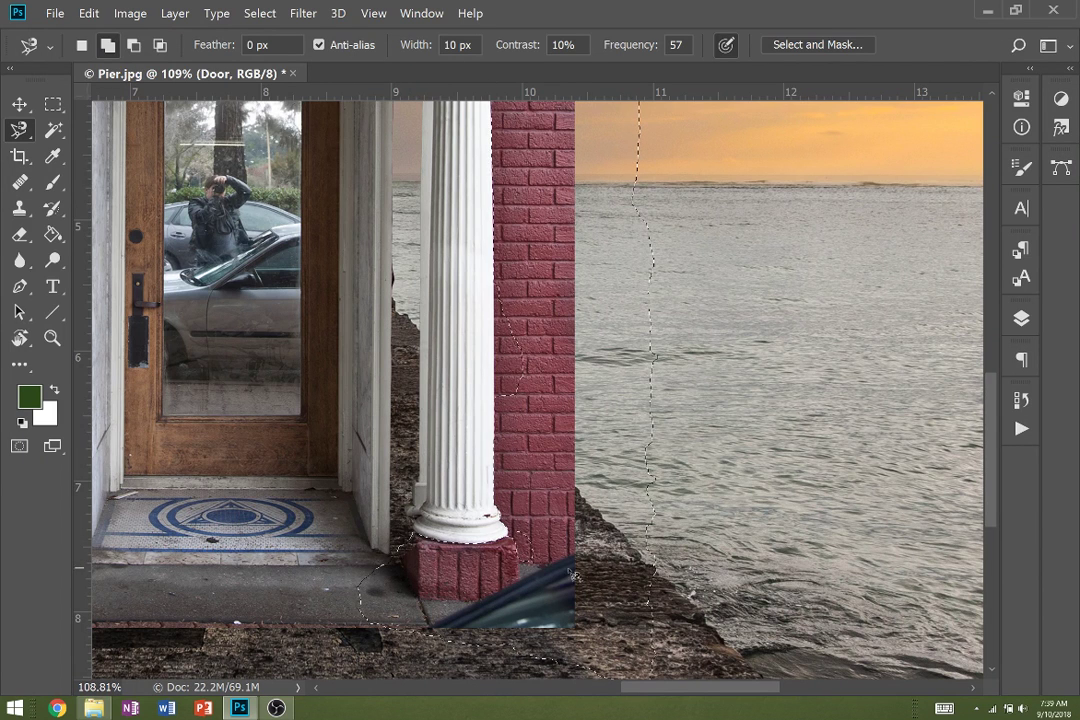
# In Quick Mask, paint white with the 30 px Brush over the missed brick patches beside the right column.
pyautogui.press('q')
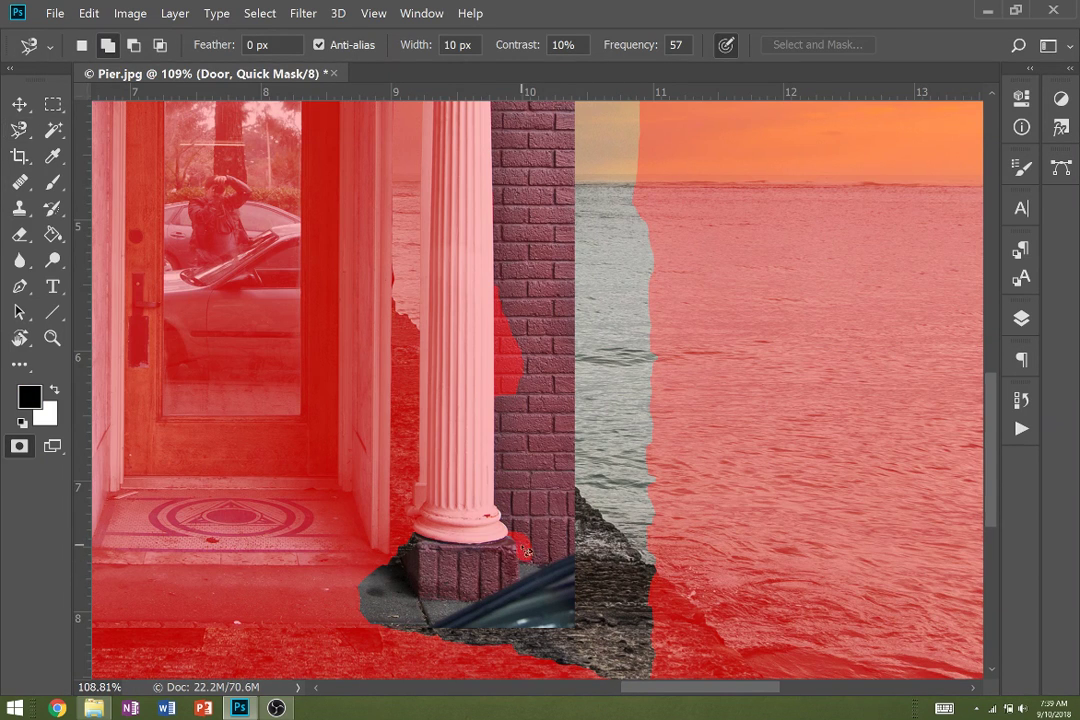
pyautogui.press('b')
pyautogui.press('x')
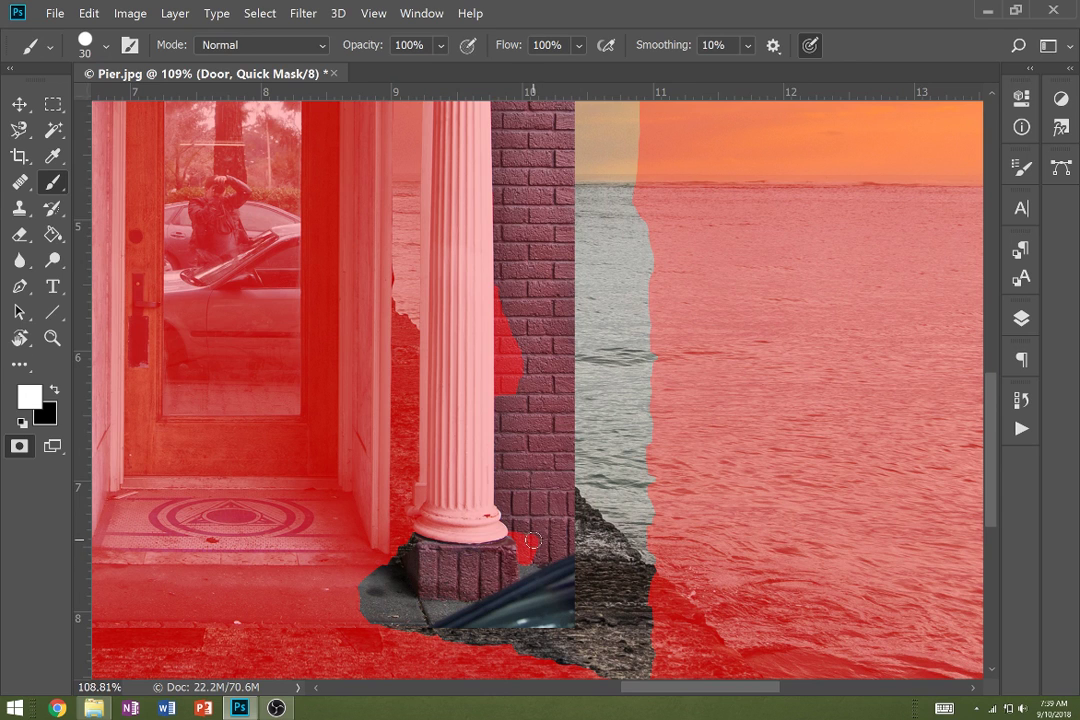
pyautogui.moveTo(533, 544)
pyautogui.mouseDown()
pyautogui.moveTo(530, 556)
pyautogui.moveTo(536, 539)
pyautogui.mouseUp()
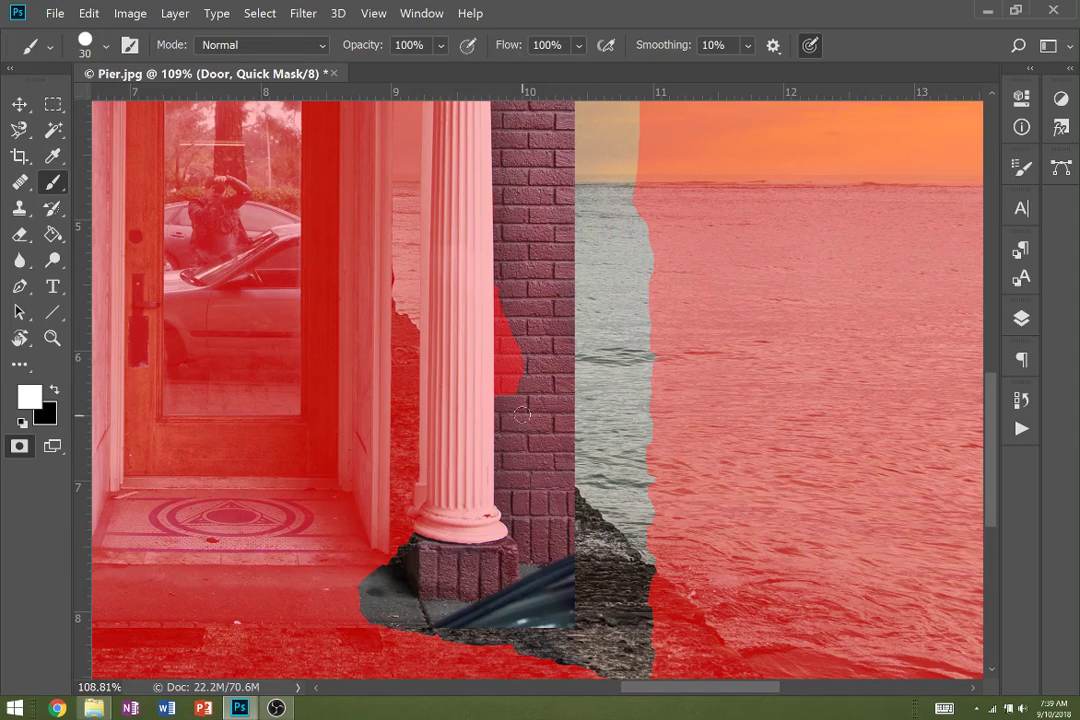
pyautogui.moveTo(522, 415)
pyautogui.mouseDown()
pyautogui.moveTo(516, 345)
pyautogui.moveTo(510, 401)
pyautogui.moveTo(501, 371)
pyautogui.moveTo(509, 275)
pyautogui.mouseUp()
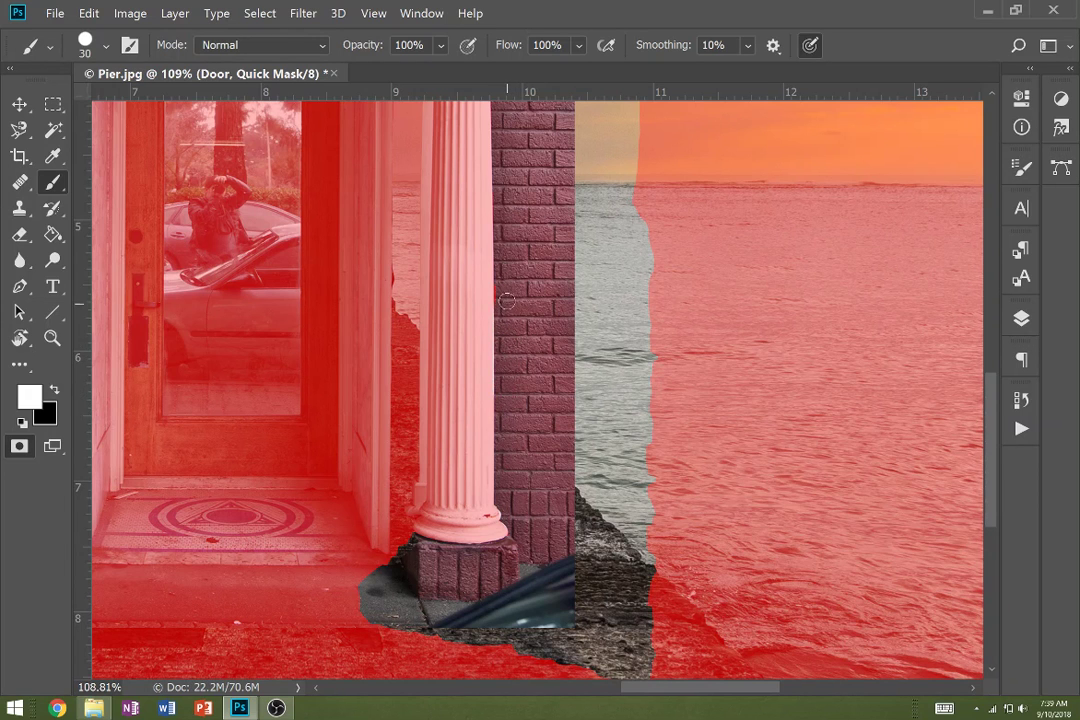
# Mask the right column's scroll capital with black and correct the mask edges under the pediment, alternating black and white paint.
pyautogui.scroll(3, 512, 280)
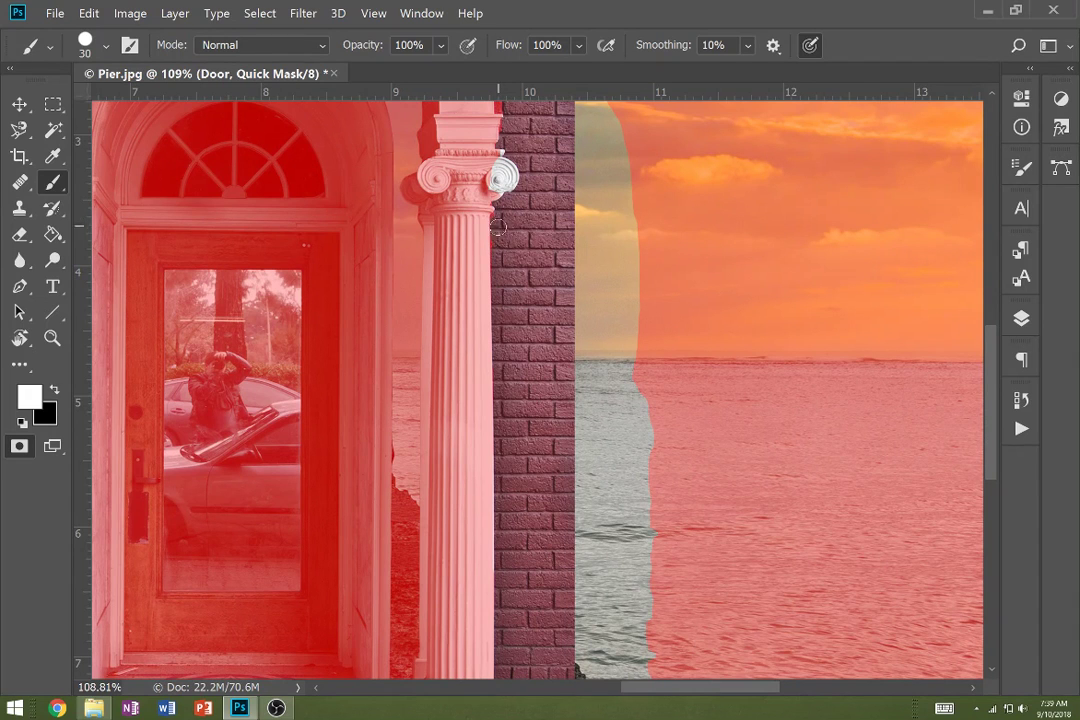
pyautogui.press('x')
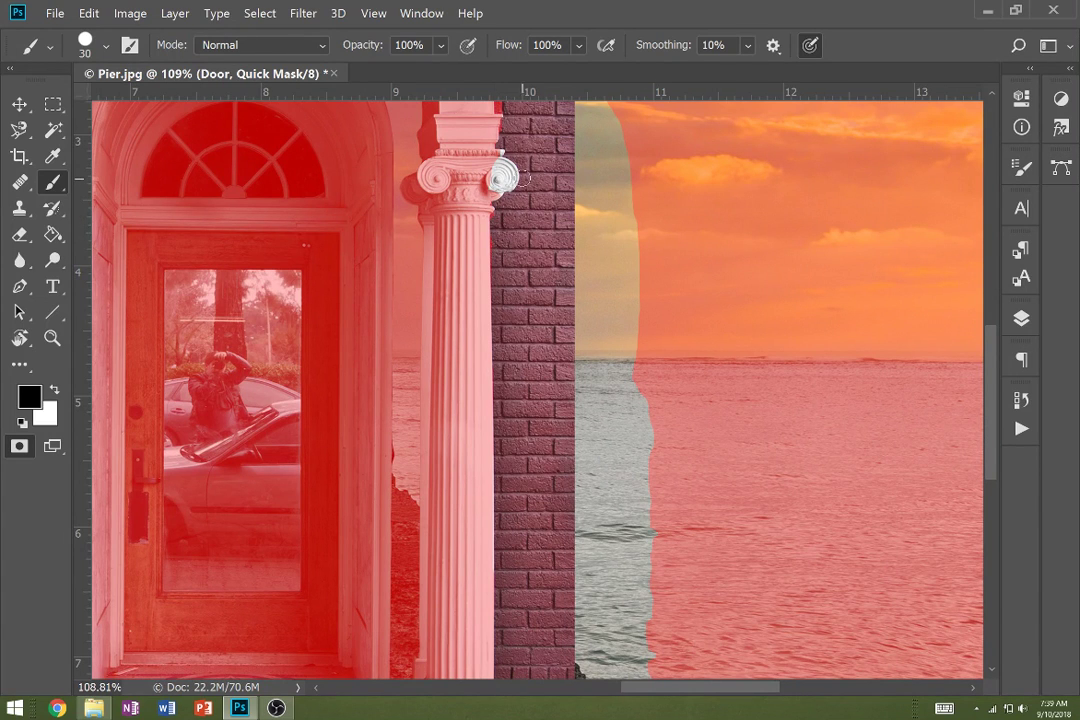
pyautogui.moveTo(499, 178); pyautogui.dragTo(493, 178)
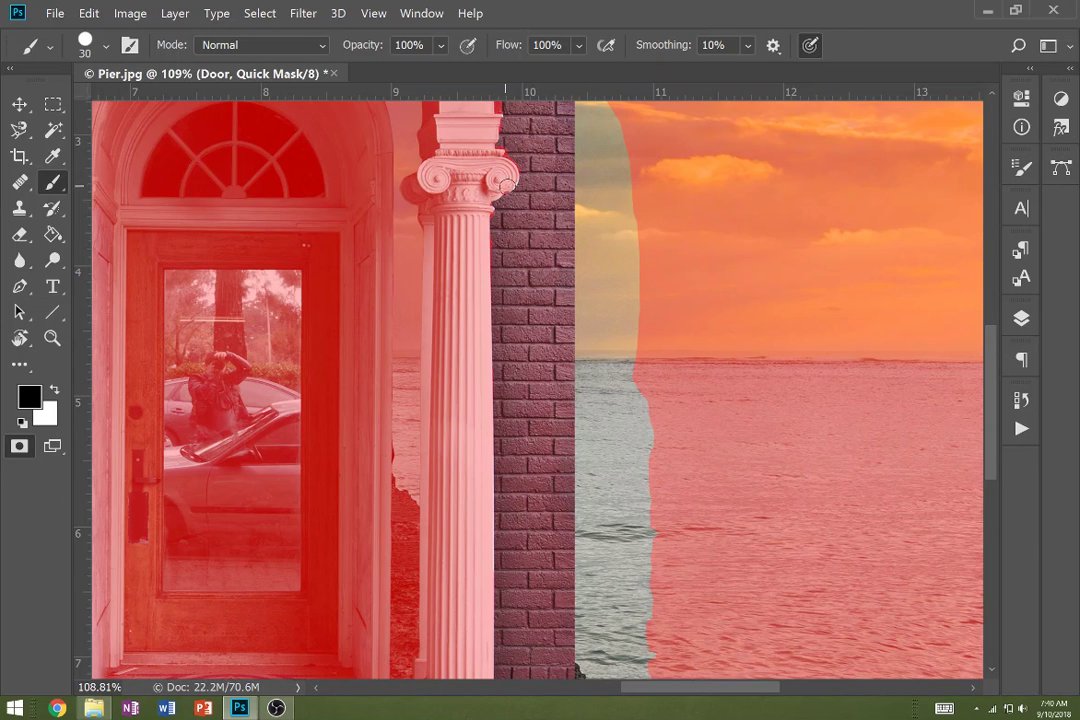
pyautogui.scroll(5, 507, 190)
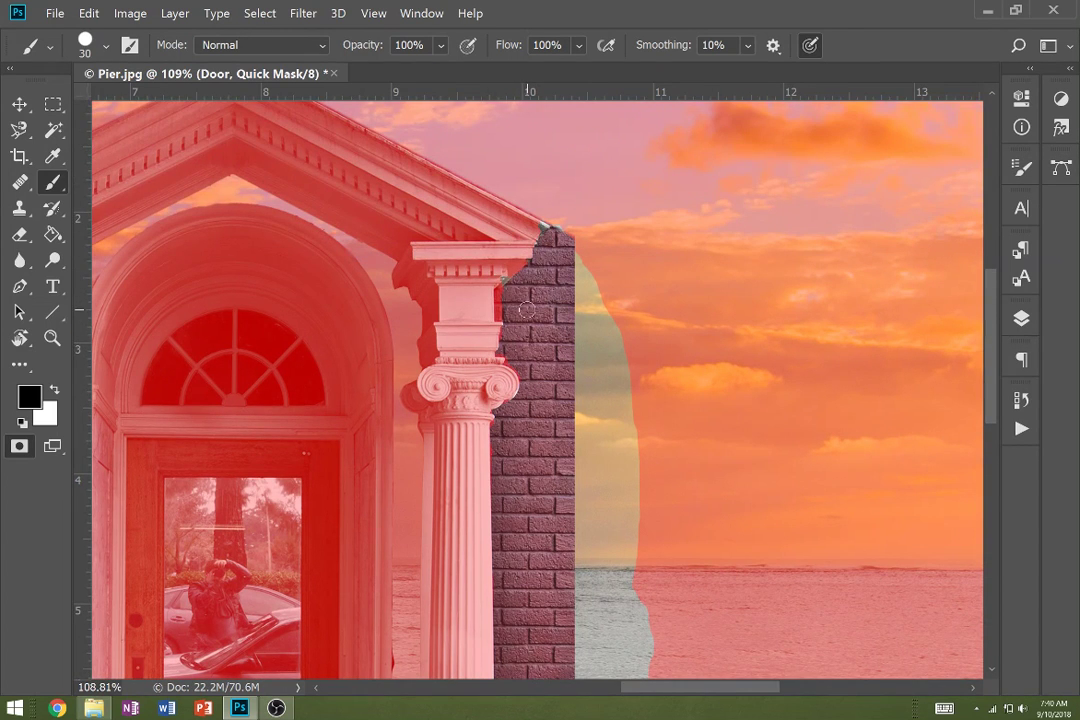
pyautogui.press('x')
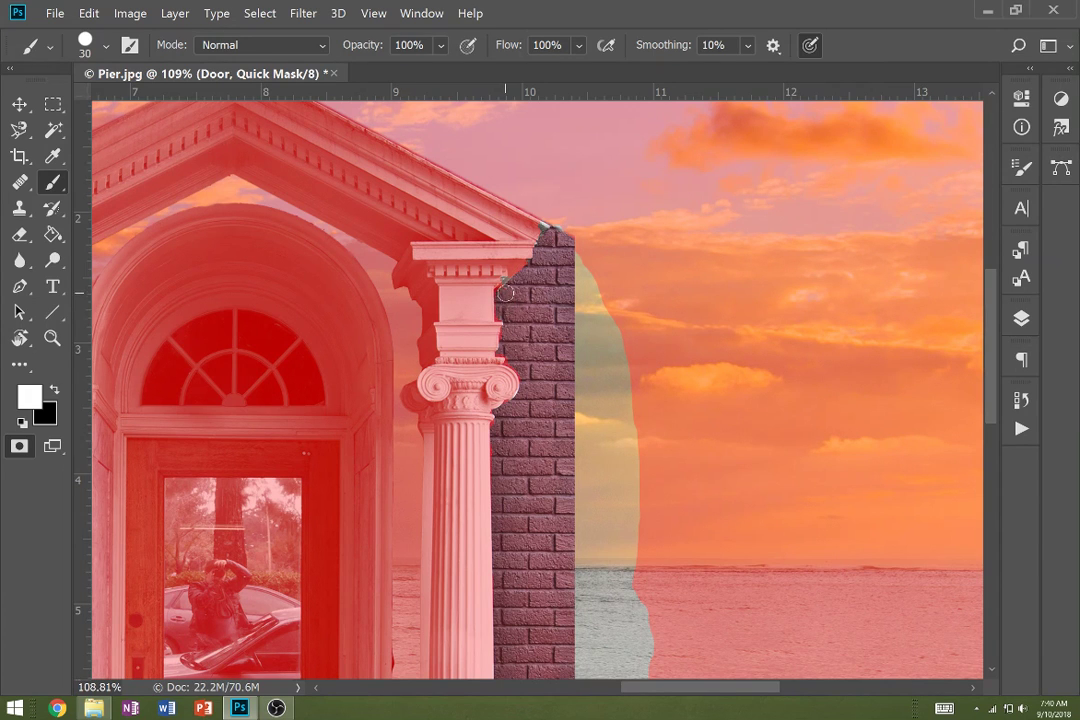
pyautogui.press('x')
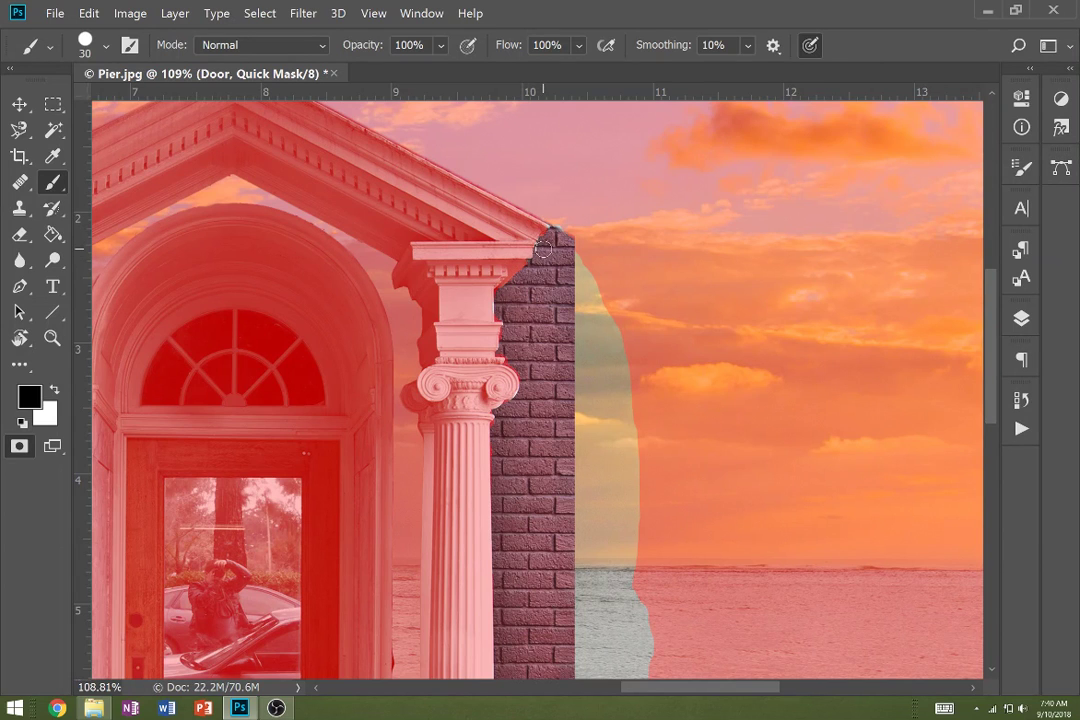
# Leave Quick Mask, delete the selected brick wall from the Door layer and deselect.
pyautogui.press('e')
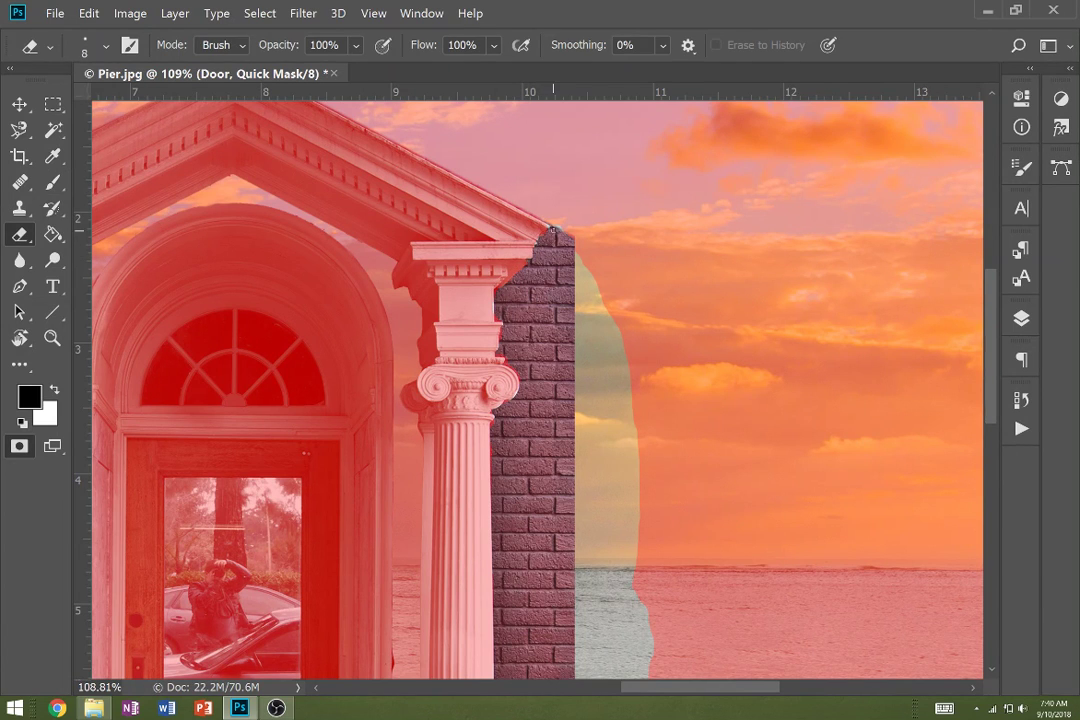
pyautogui.scroll(-3, 497, 347)
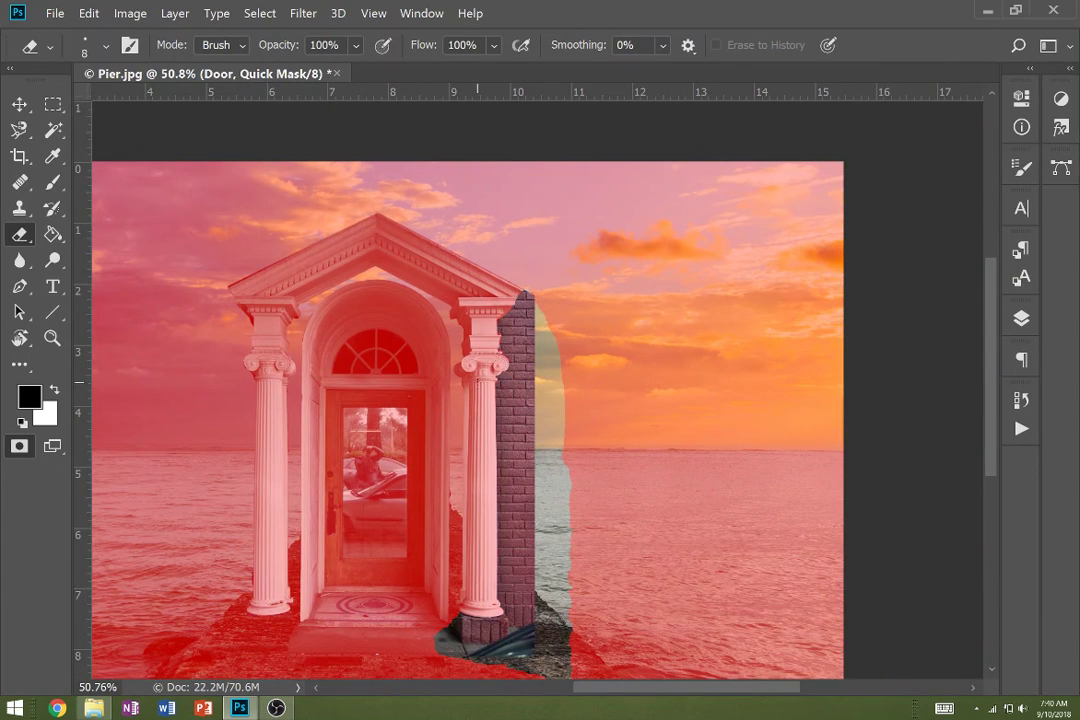
pyautogui.press('q')
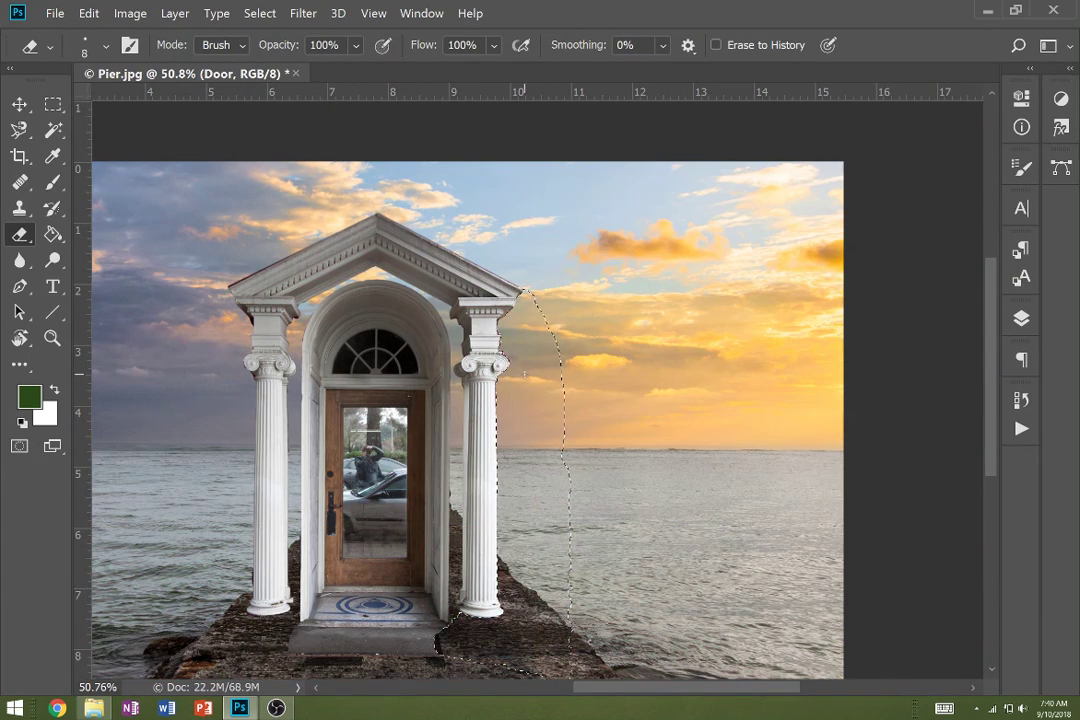
pyautogui.hotkey('ctrl', 'd')
# Select the wooden door and the doorstep below it with a rectangular marquee, and widen the selection to 104.24% to meet both jambs.
pyautogui.press('m')
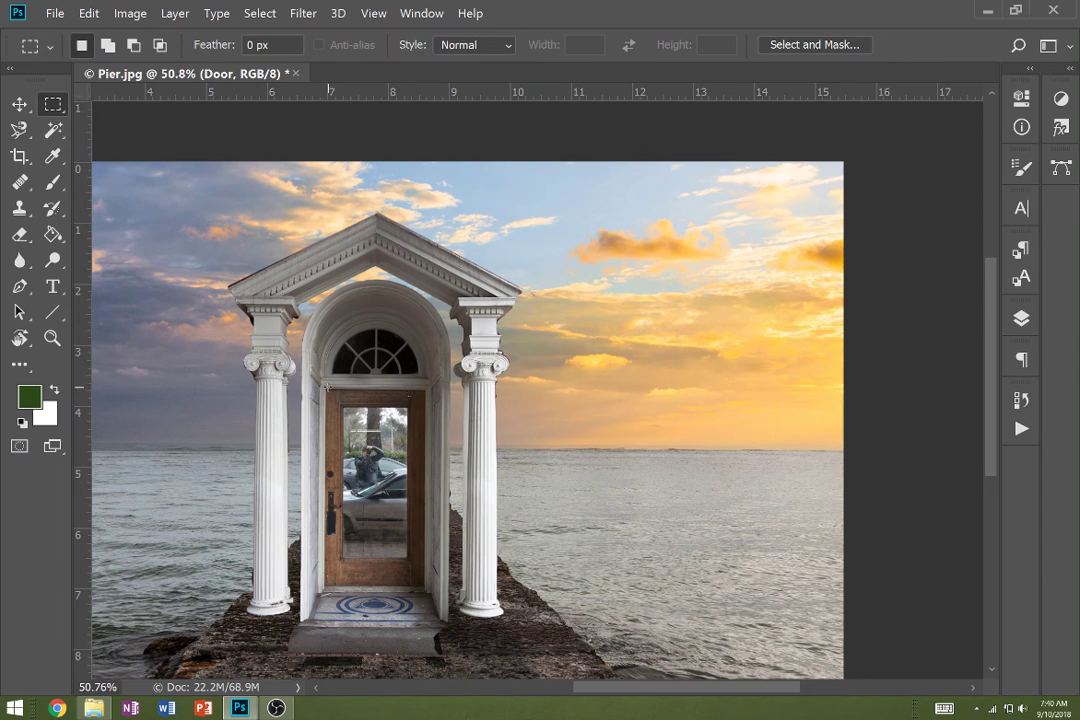
pyautogui.moveTo(326, 389); pyautogui.dragTo(422, 668)
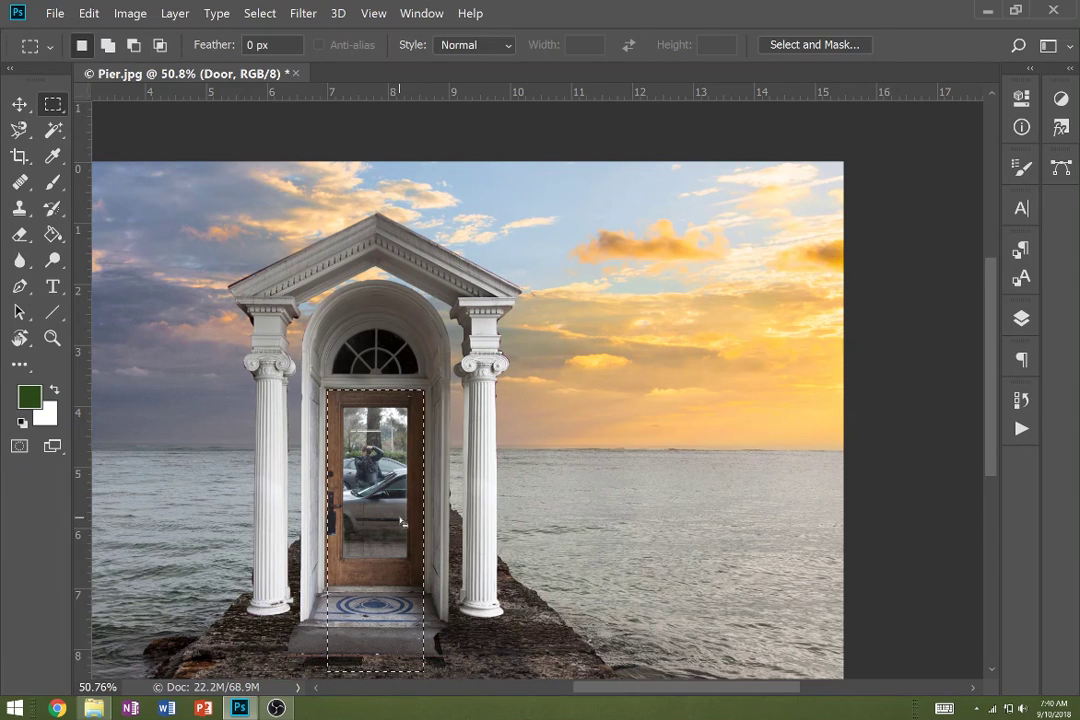
pyautogui.rightClick(384, 495)
pyautogui.click(403, 332)
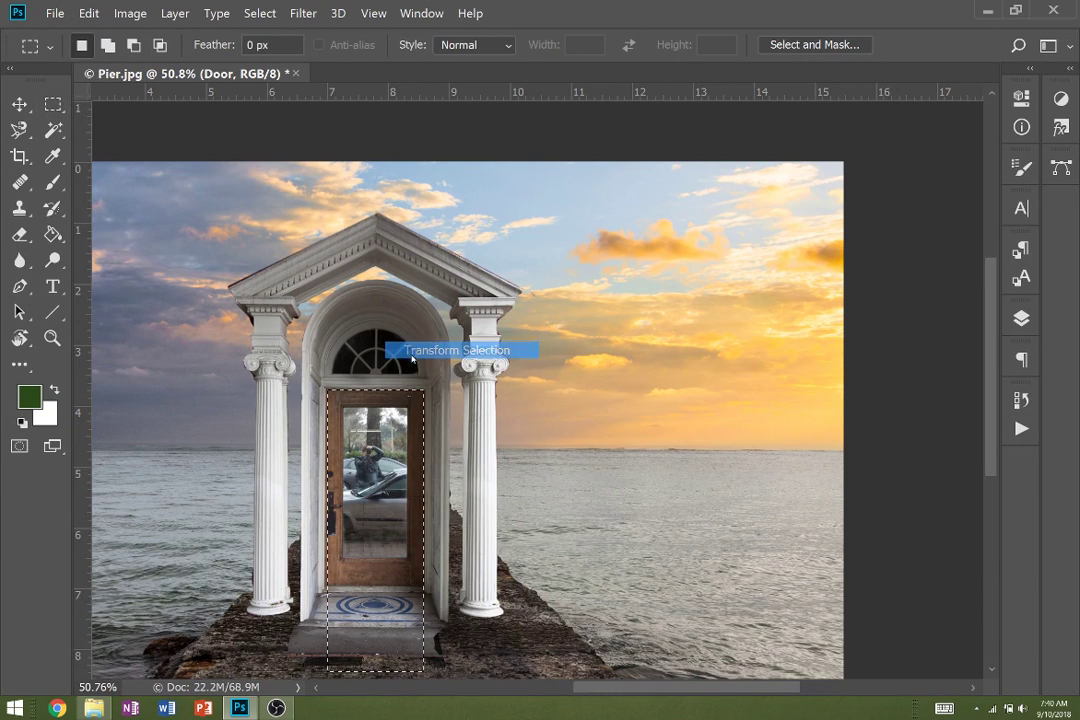
pyautogui.scroll(5, 374, 501)
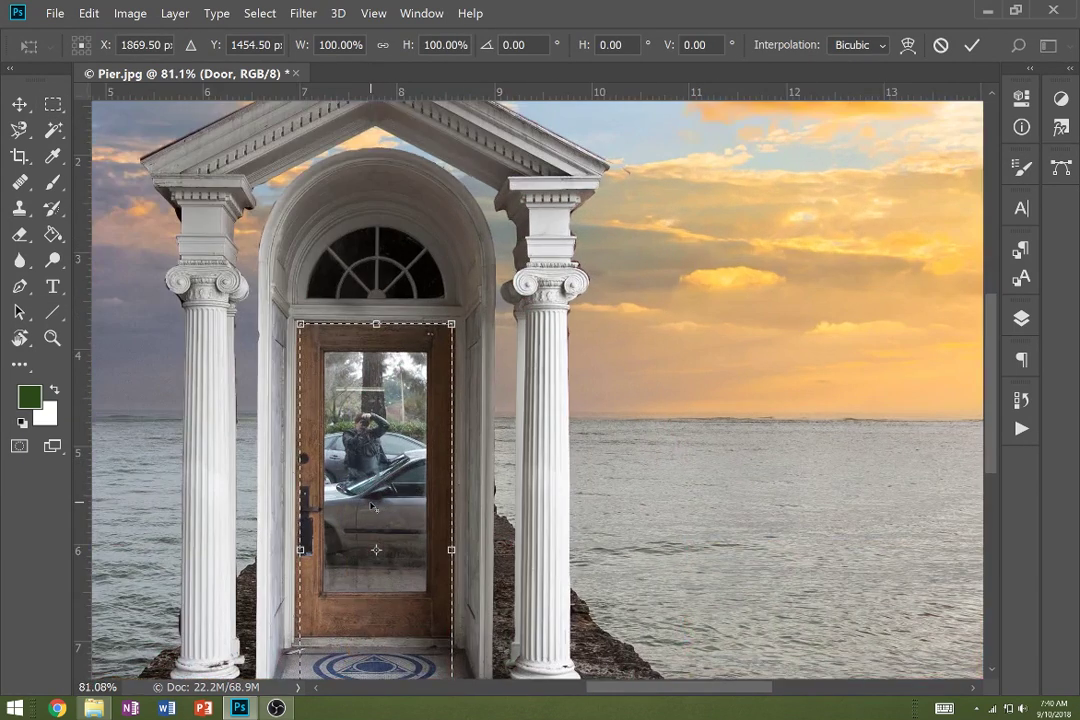
pyautogui.scroll(2, 364, 518)
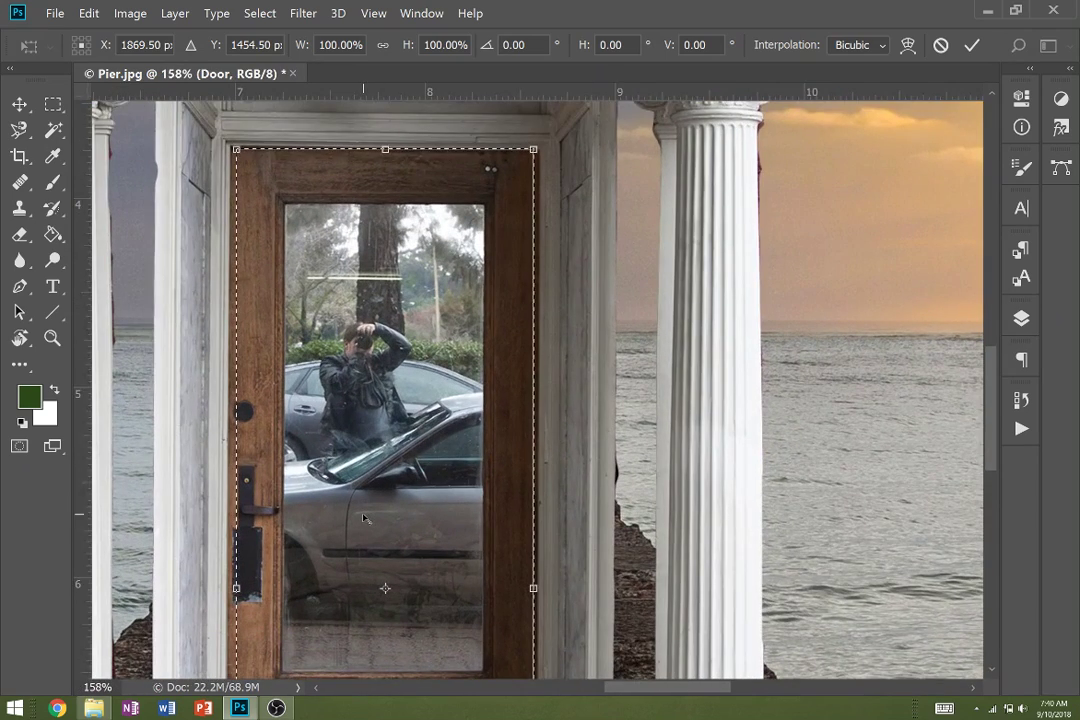
pyautogui.scroll(1, 243, 598)
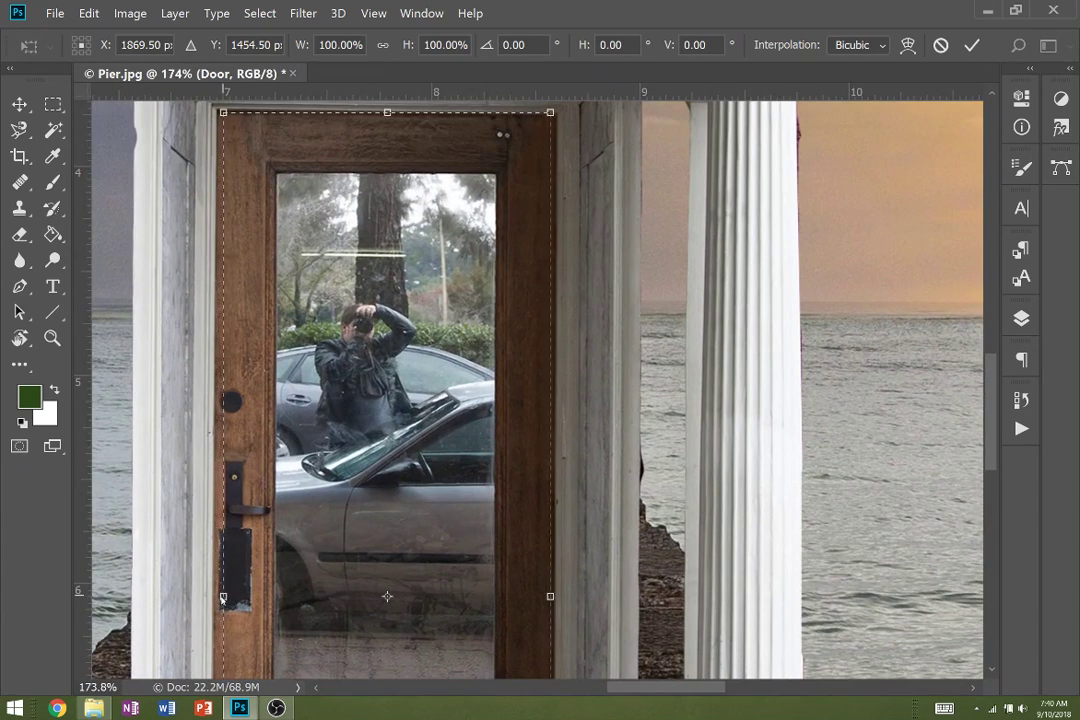
pyautogui.moveTo(223, 597); pyautogui.dragTo(212, 597)
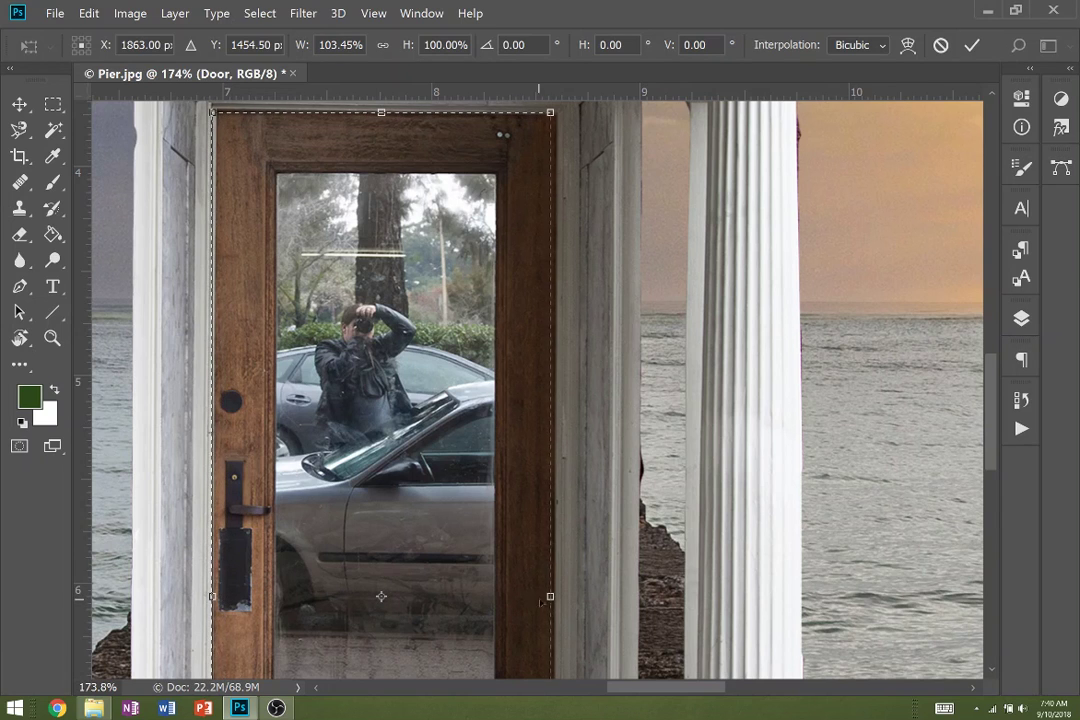
pyautogui.moveTo(550, 597); pyautogui.dragTo(552, 597)
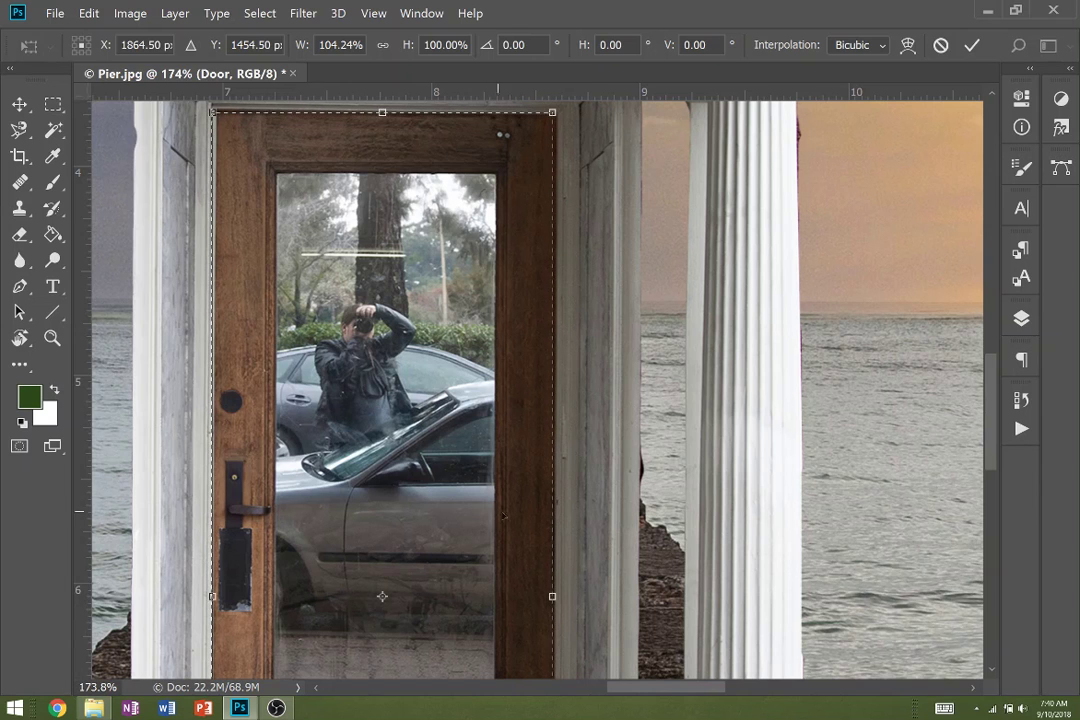
pyautogui.press('Return')
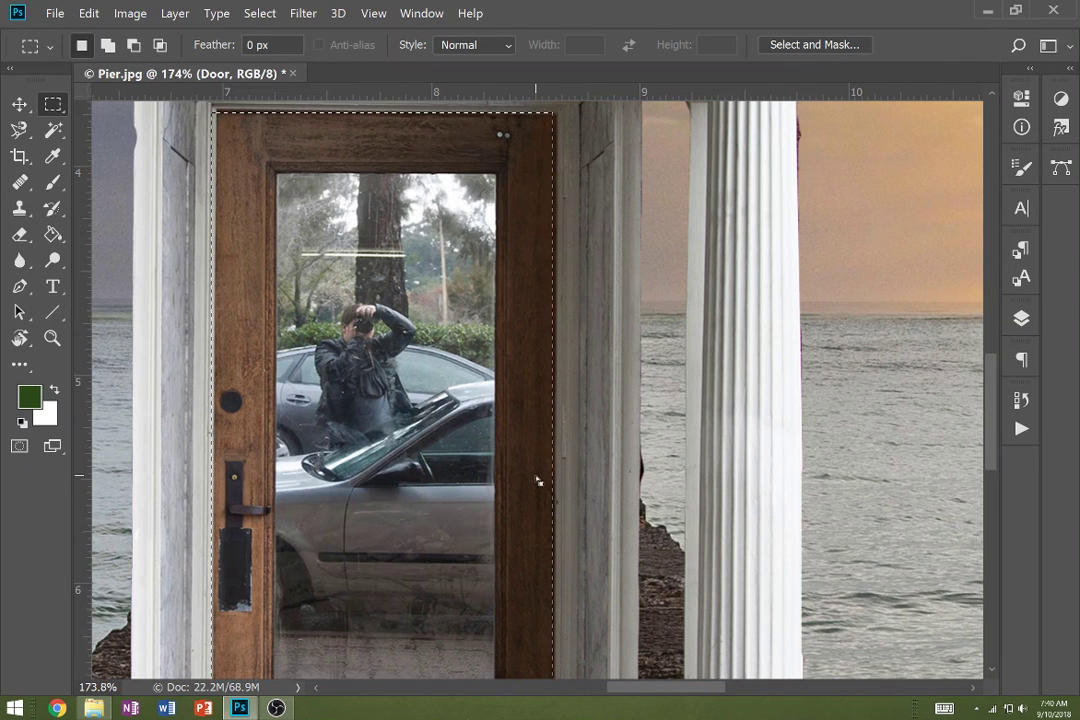
# Delete the selected wooden door and the strip of doorstep below it, and deselect.
pyautogui.press('Delete')
pyautogui.scroll(-5, 484, 490)
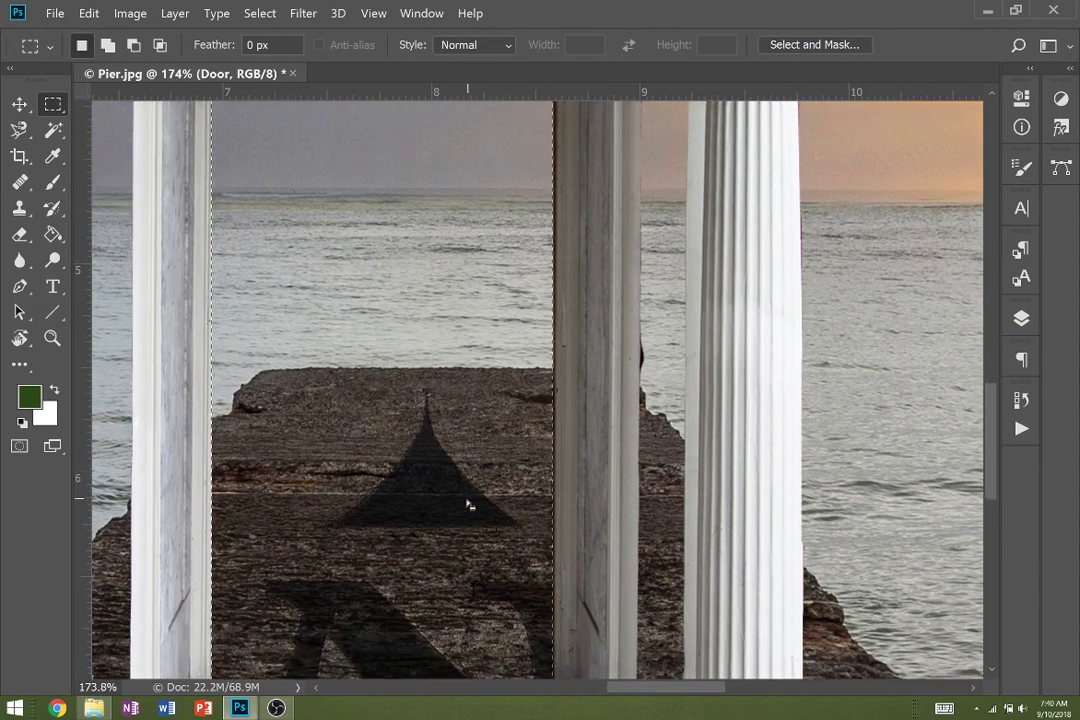
pyautogui.scroll(-1, 226, 525)
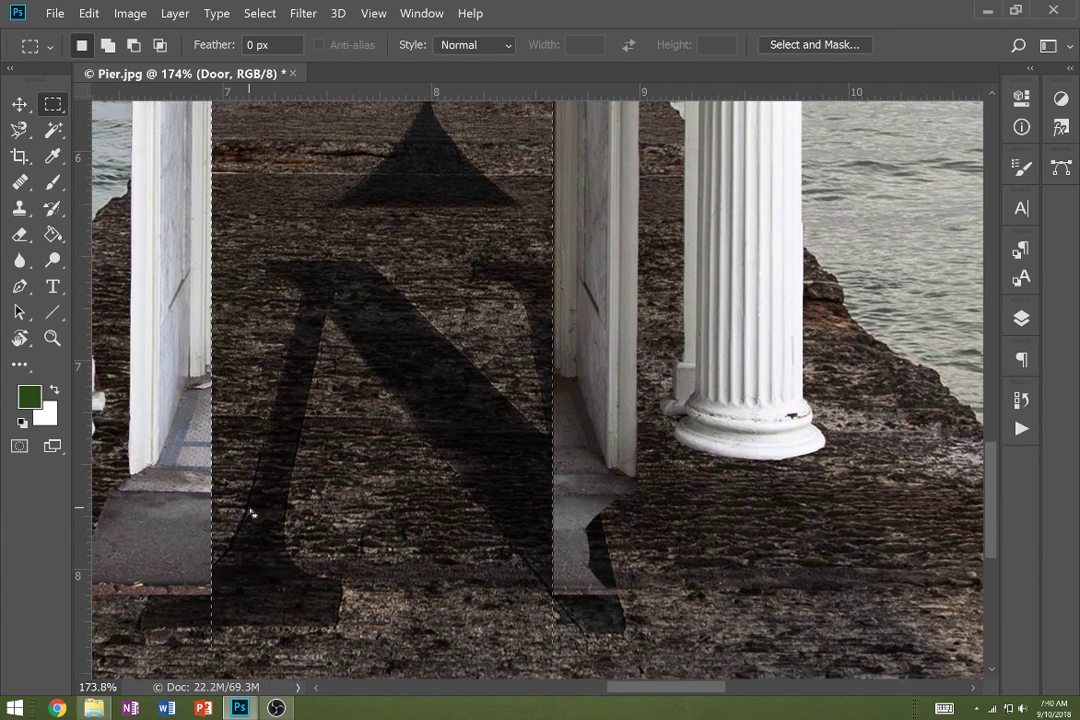
pyautogui.hotkey('ctrl', 'd')
# Trace a pen path from the left jamb's foot around the left doorstep remnant and along the pier below the doorway.
pyautogui.press('l')
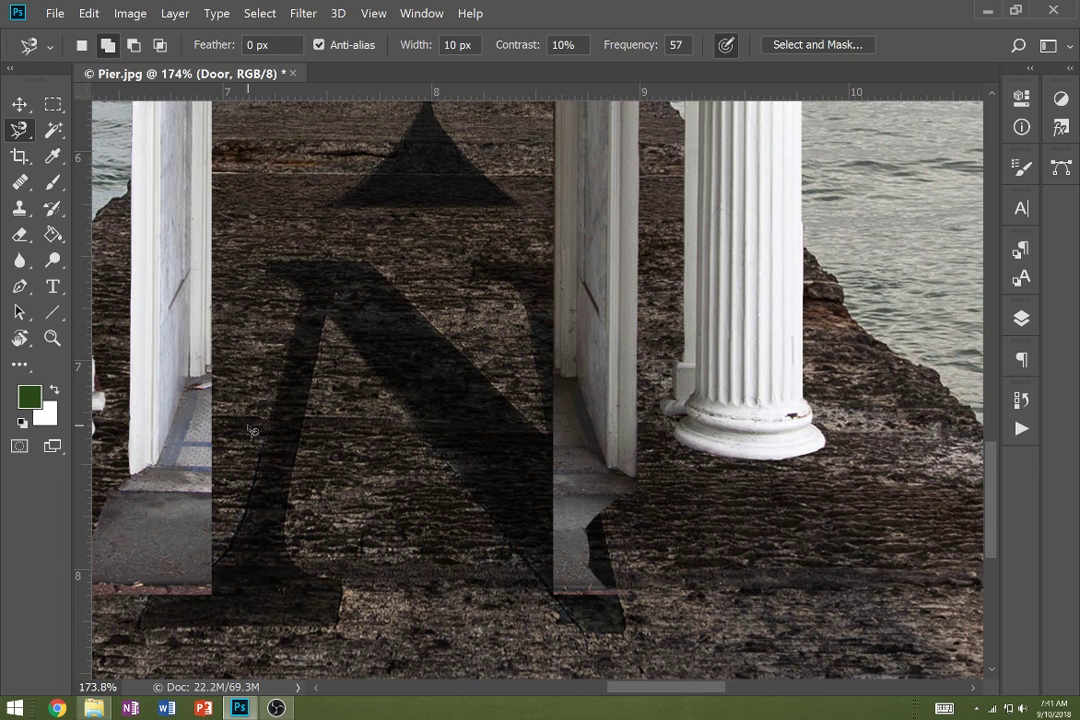
pyautogui.press('p')
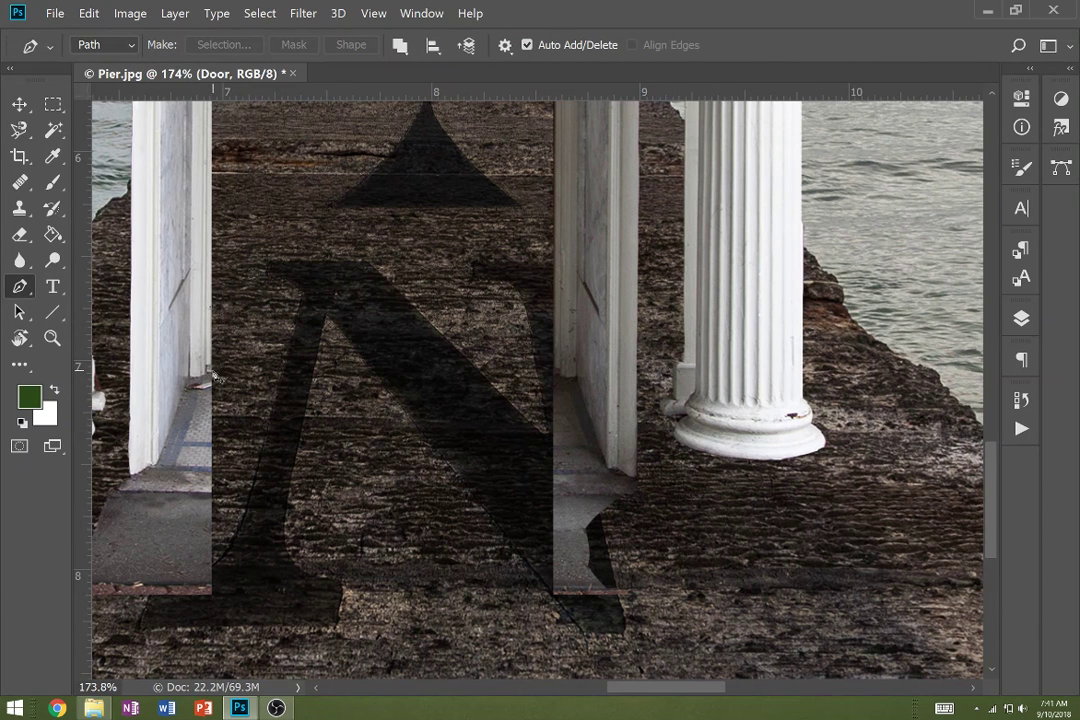
pyautogui.click(211, 372)
pyautogui.click(189, 378)
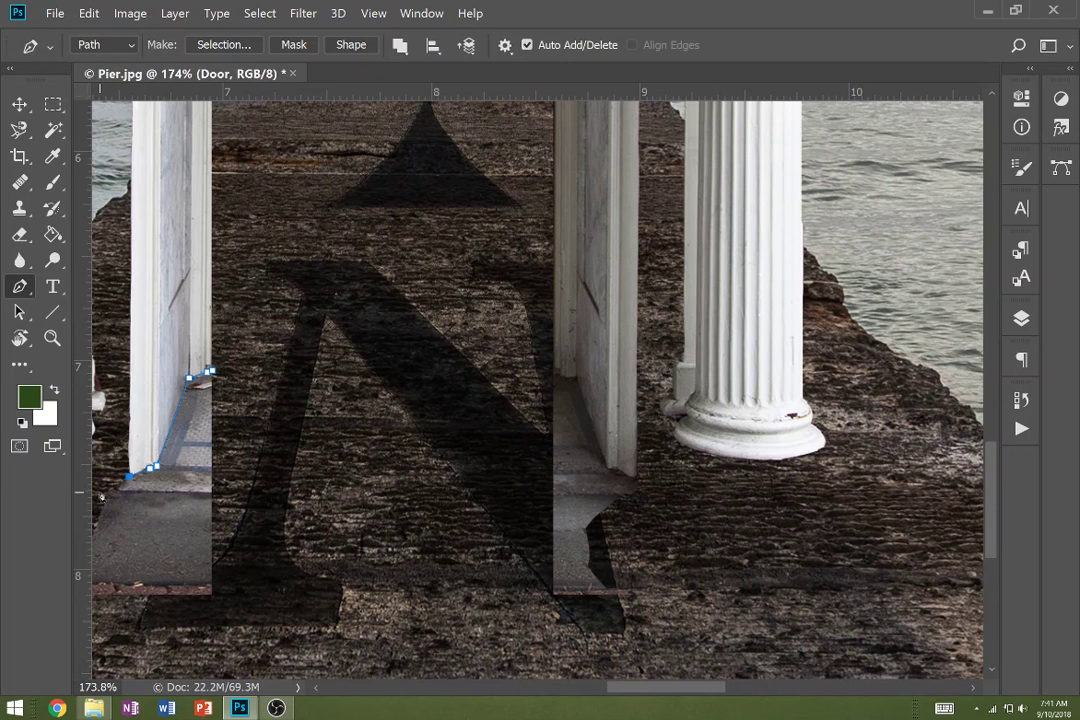
pyautogui.click(100, 493)
pyautogui.moveTo(211, 441); pyautogui.dragTo(338, 278)
pyautogui.click(200, 383)
pyautogui.moveTo(198, 453); pyautogui.dragTo(212, 446)
pyautogui.click(375, 447)
pyautogui.click(657, 451)
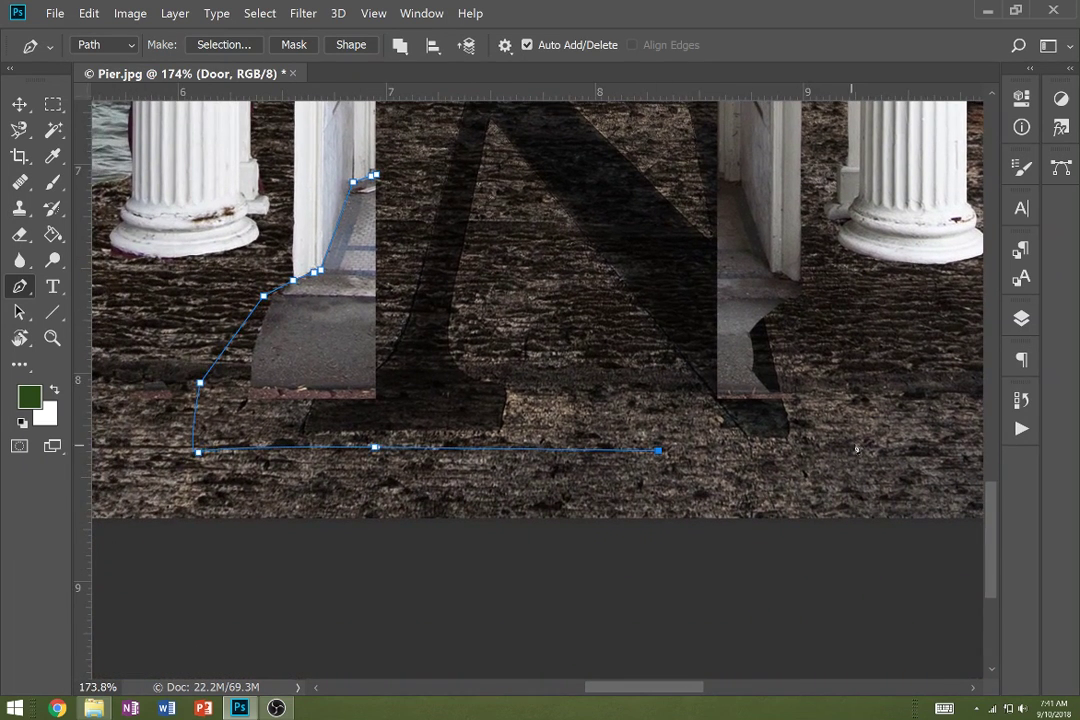
# Continue the path around the right doorstep remnant, up along the right jamb's foot, and close it at the left jamb.
pyautogui.click(860, 444)
pyautogui.click(802, 282)
pyautogui.click(740, 183)
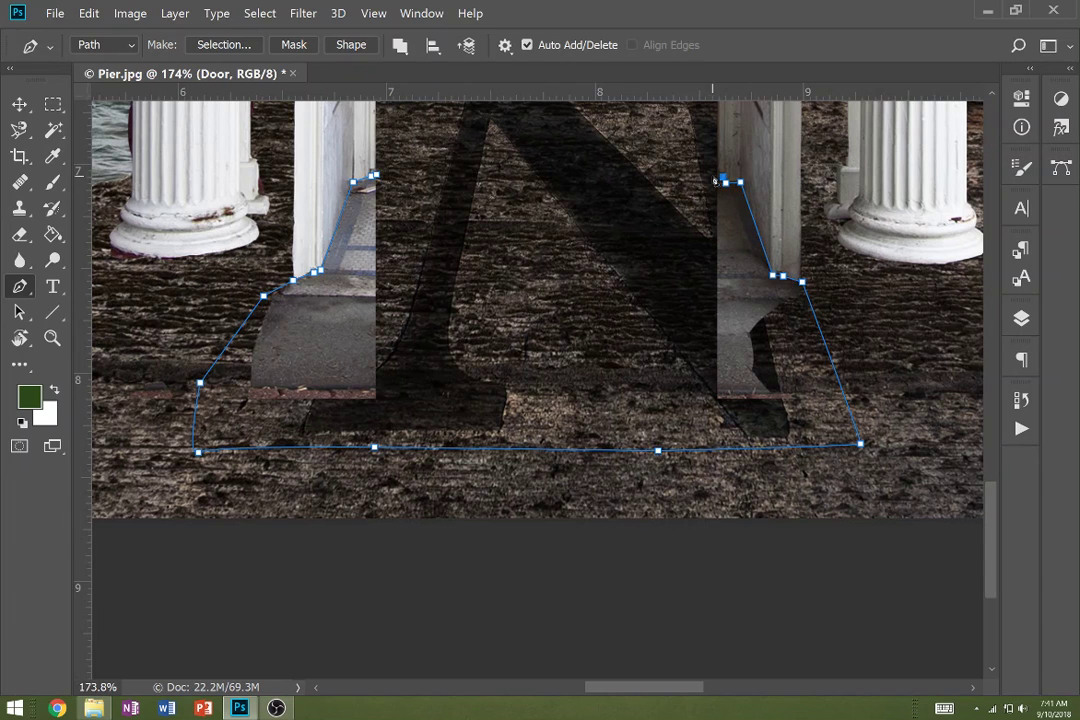
pyautogui.click(373, 177)
# Convert the closed path to a selection, delete the doorstep remnants inside it from the Door layer, and deselect.
pyautogui.rightClick(423, 212)
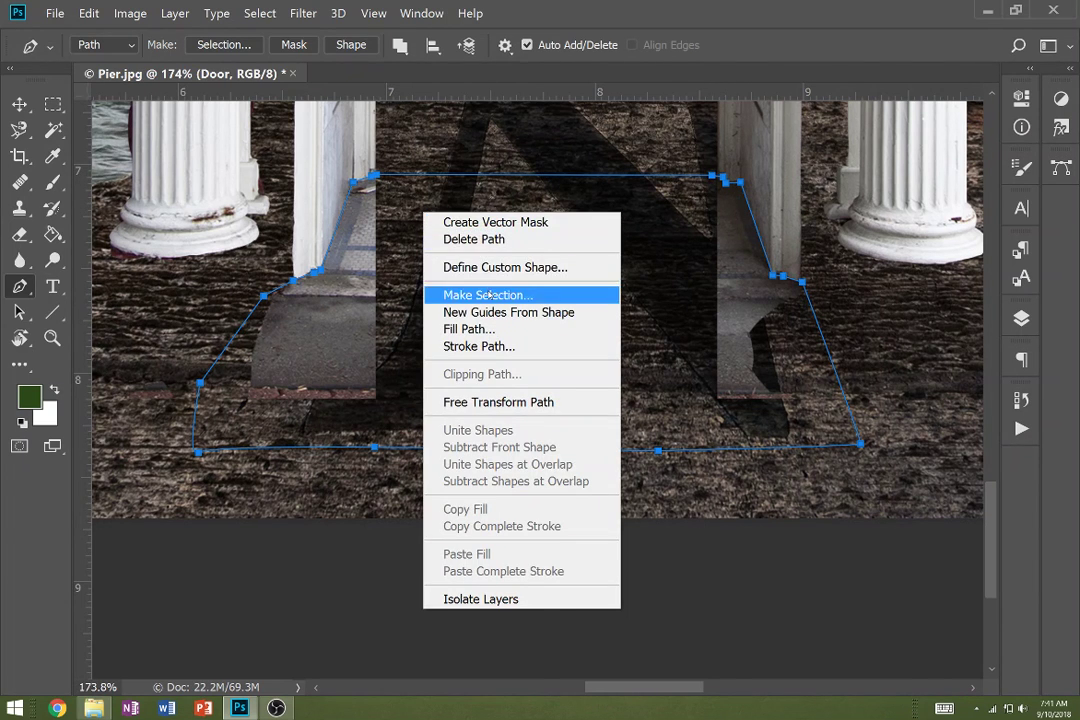
pyautogui.click(488, 295)
pyautogui.press('Return')
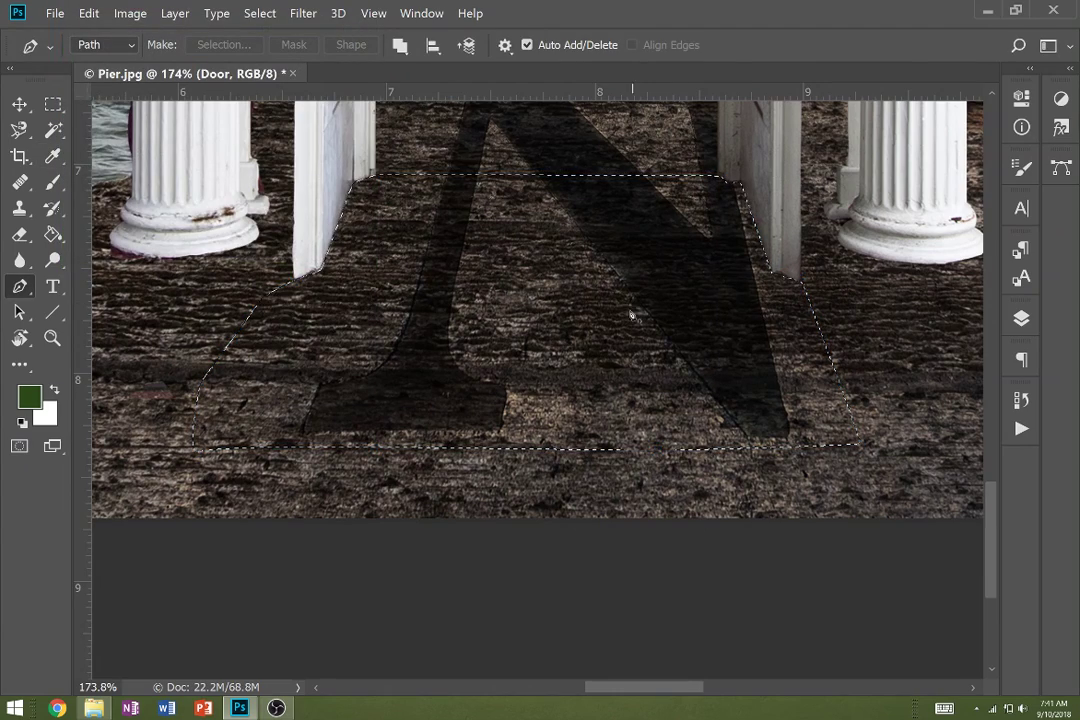
pyautogui.hotkey('ctrl', 'd')
pyautogui.scroll(-6, 341, 447)
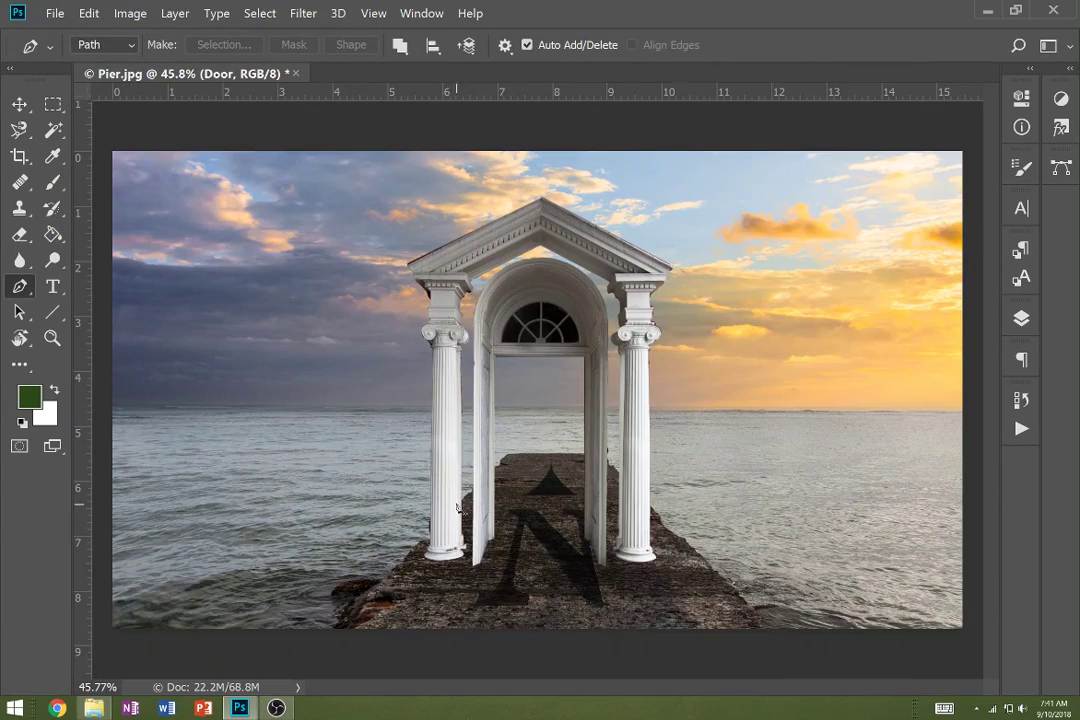
# Erase the stray Door-layer pixels on the pier below the columns with a 200 px eraser at 100% opacity.
pyautogui.press('v')
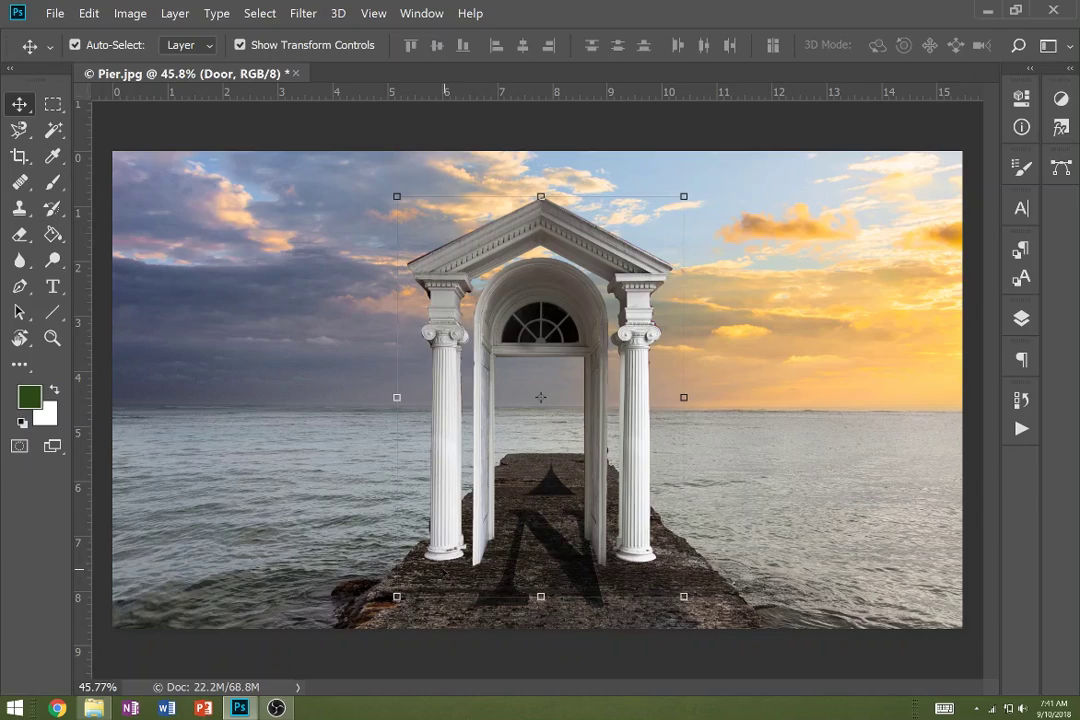
pyautogui.scroll(5, 458, 583)
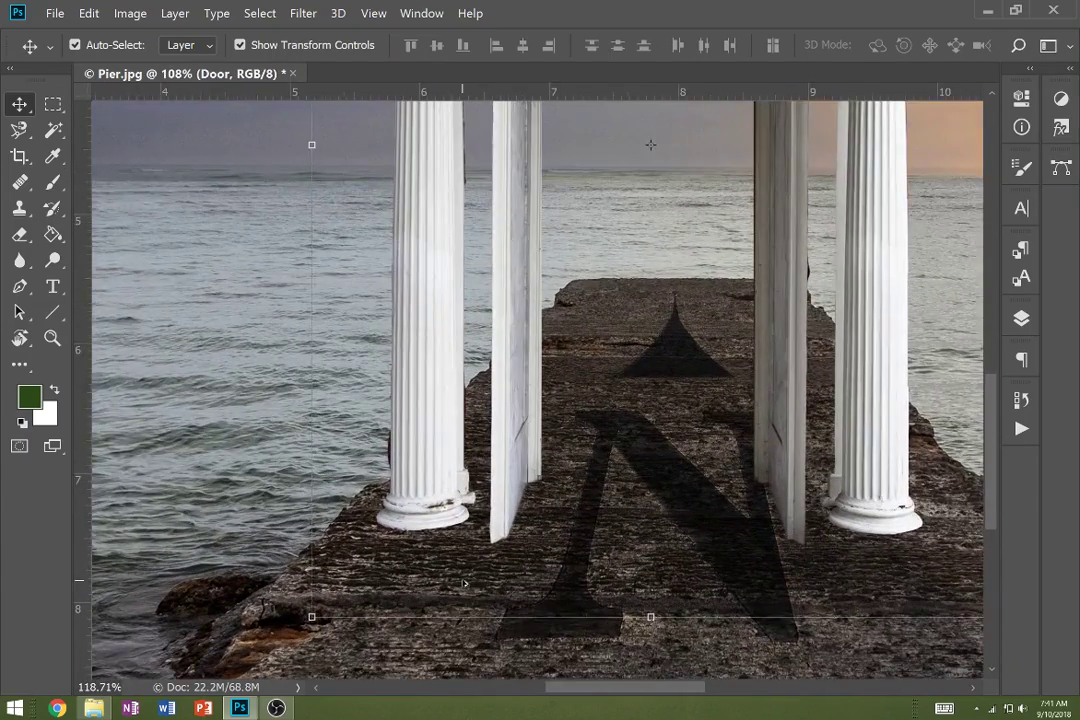
pyautogui.press('e')
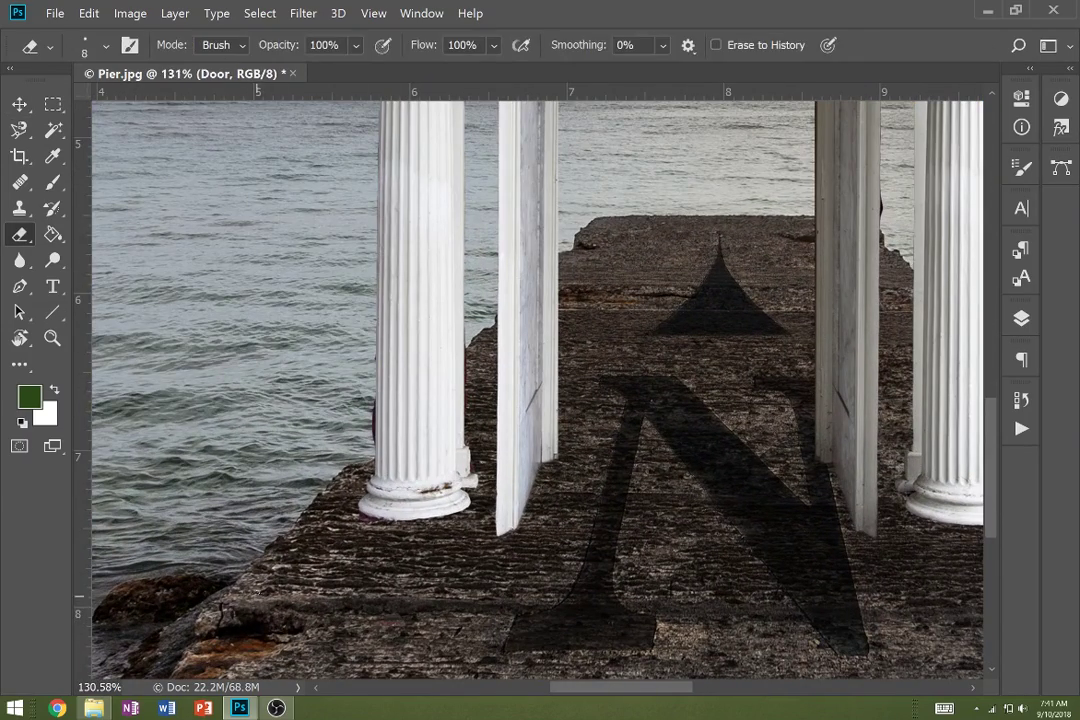
pyautogui.press(']')
pyautogui.press(']')
pyautogui.press(']')
pyautogui.press(']')
pyautogui.press(']')
pyautogui.press(']')
pyautogui.press(']')
pyautogui.press(']')
pyautogui.press(']')
pyautogui.press(']')
pyautogui.press(']')
pyautogui.press(']')
pyautogui.press(']')
pyautogui.press(']')
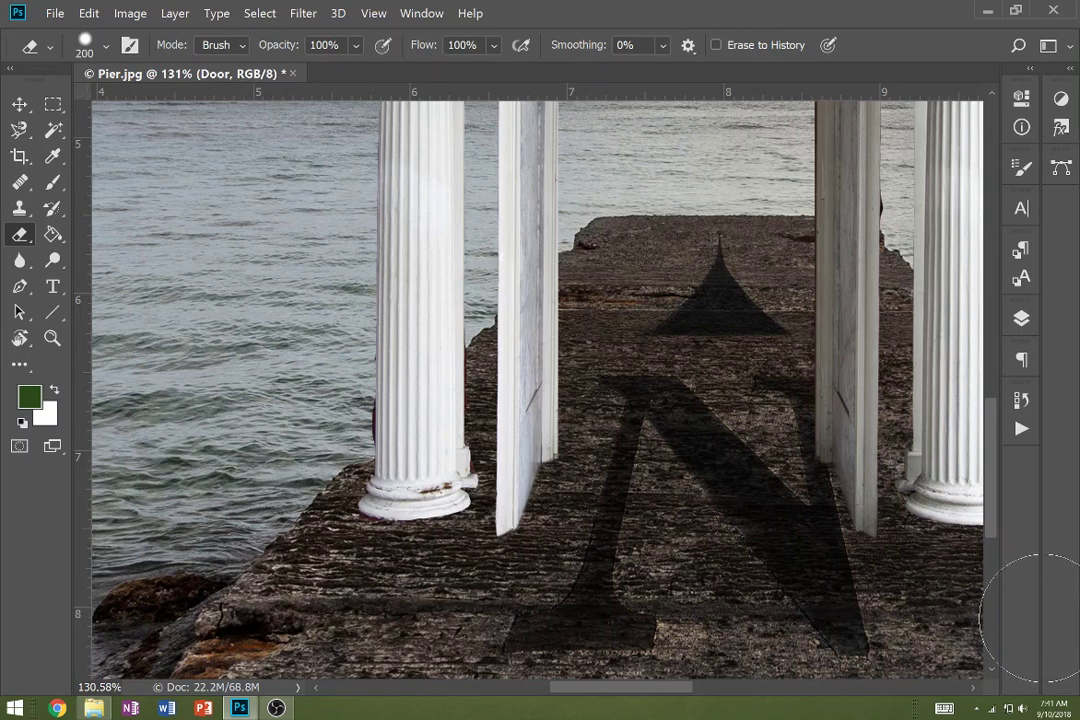
pyautogui.moveTo(780, 562); pyautogui.dragTo(566, 511)
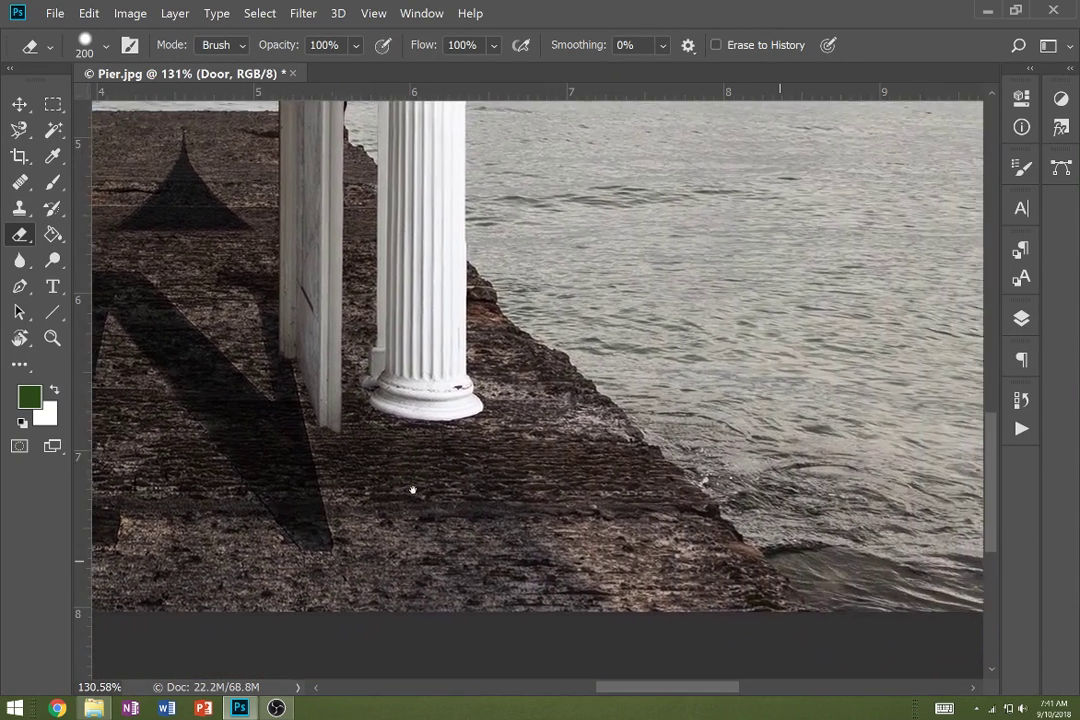
# Check the Door layer's transform bounds and erase the remaining stray pixels around the column bases.
pyautogui.press('v')
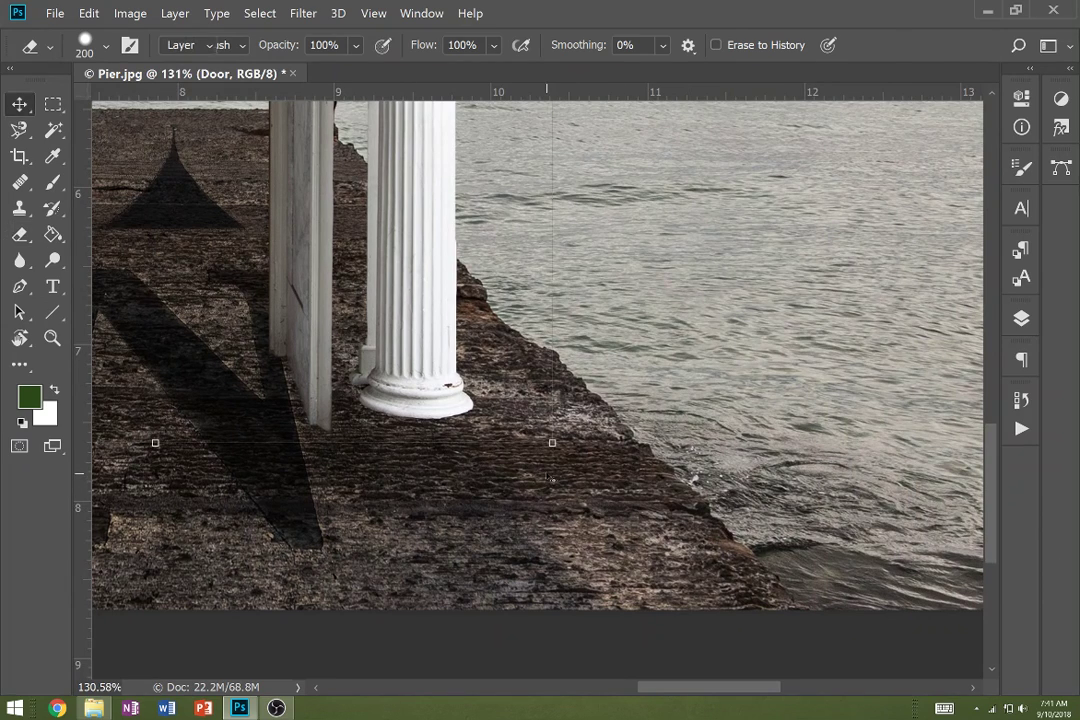
pyautogui.moveTo(327, 475); pyautogui.dragTo(718, 465)
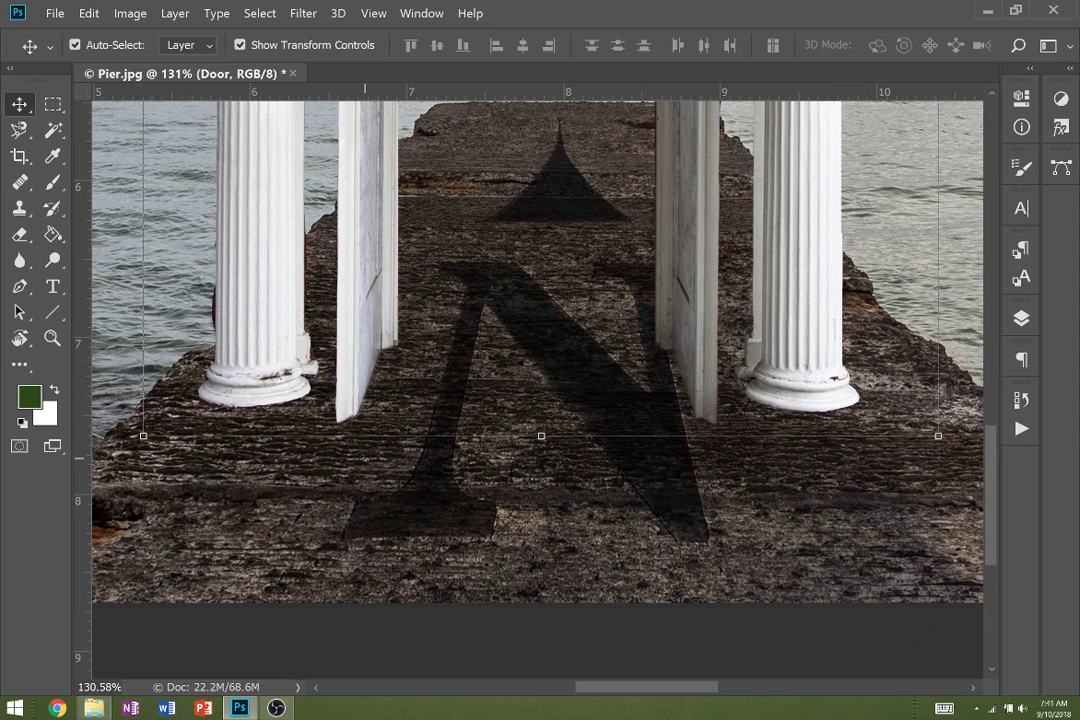
pyautogui.press('e')
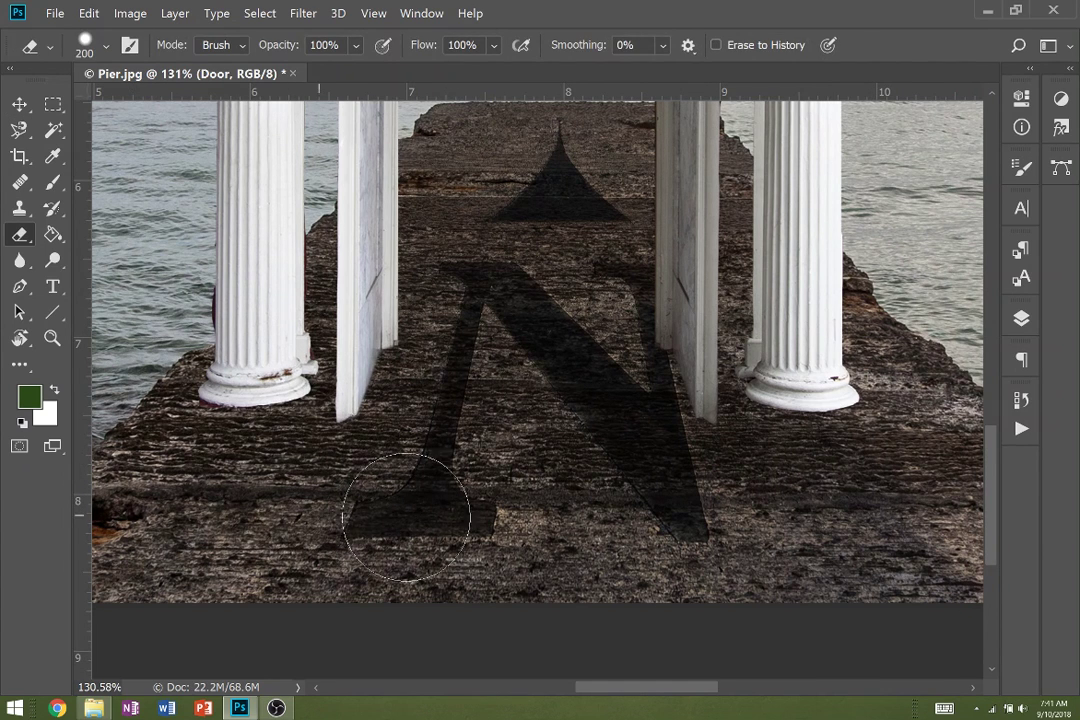
pyautogui.press('v')
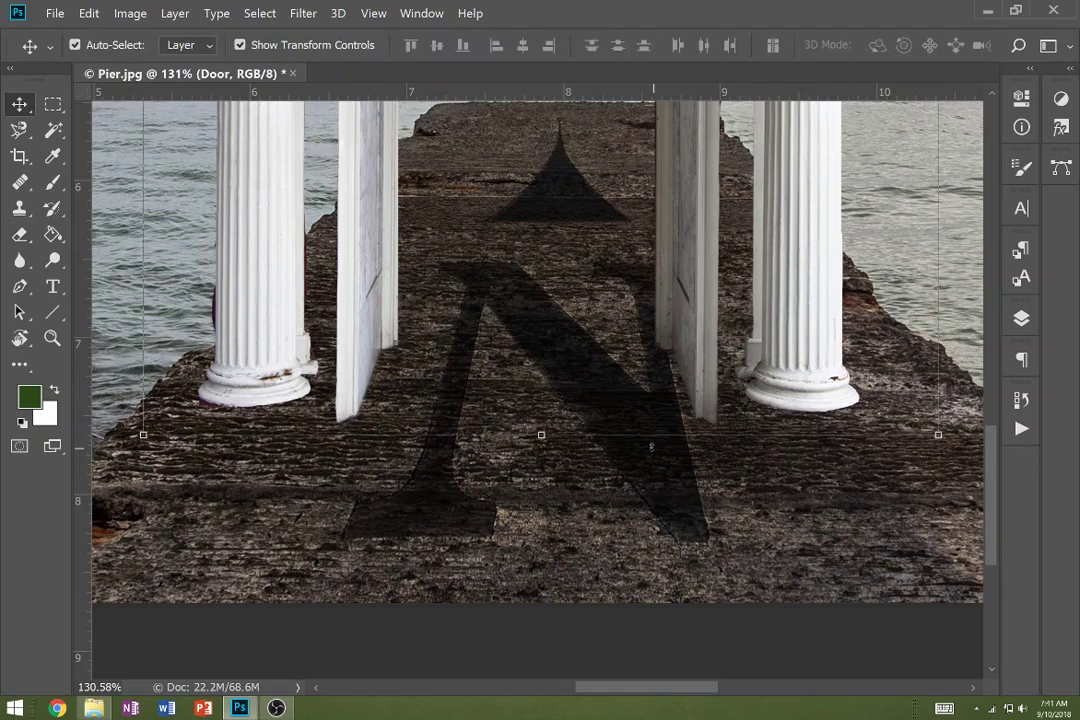
# Scale the Door layer to 34.43% and place it over the sea just beyond the pier's far end.
pyautogui.scroll(-5, 535, 430)
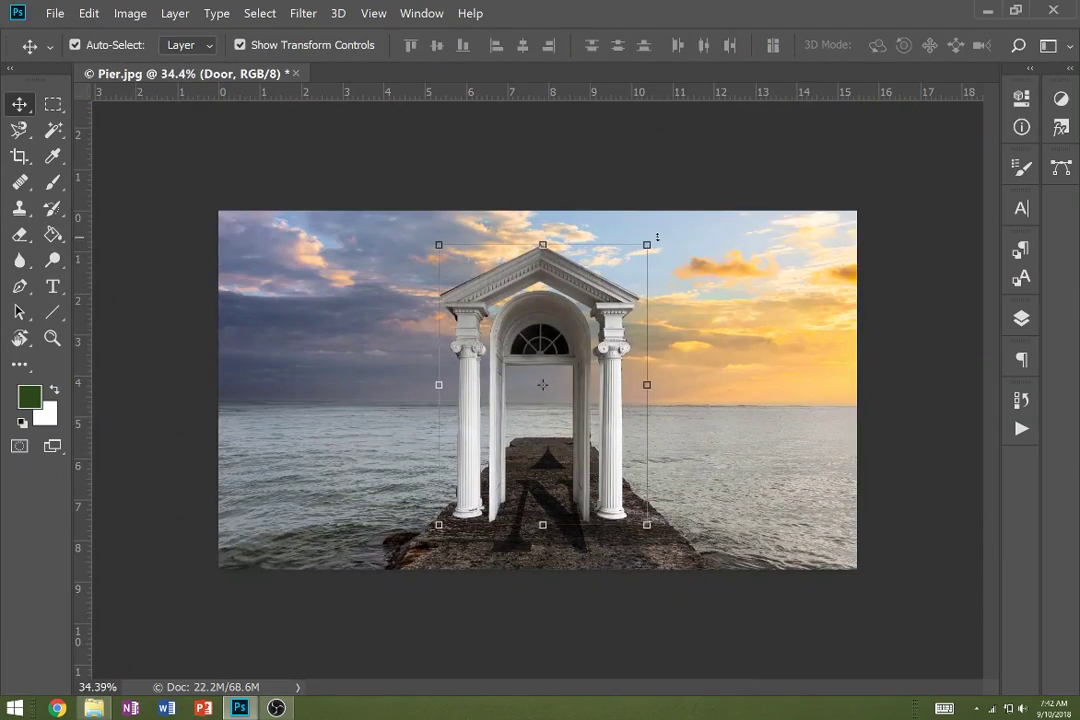
pyautogui.moveTo(657, 237); pyautogui.dragTo(513, 374)
pyautogui.moveTo(512, 470); pyautogui.dragTo(571, 411)
pyautogui.hotkey('ctrl', '+')
pyautogui.scroll(3, 563, 470)
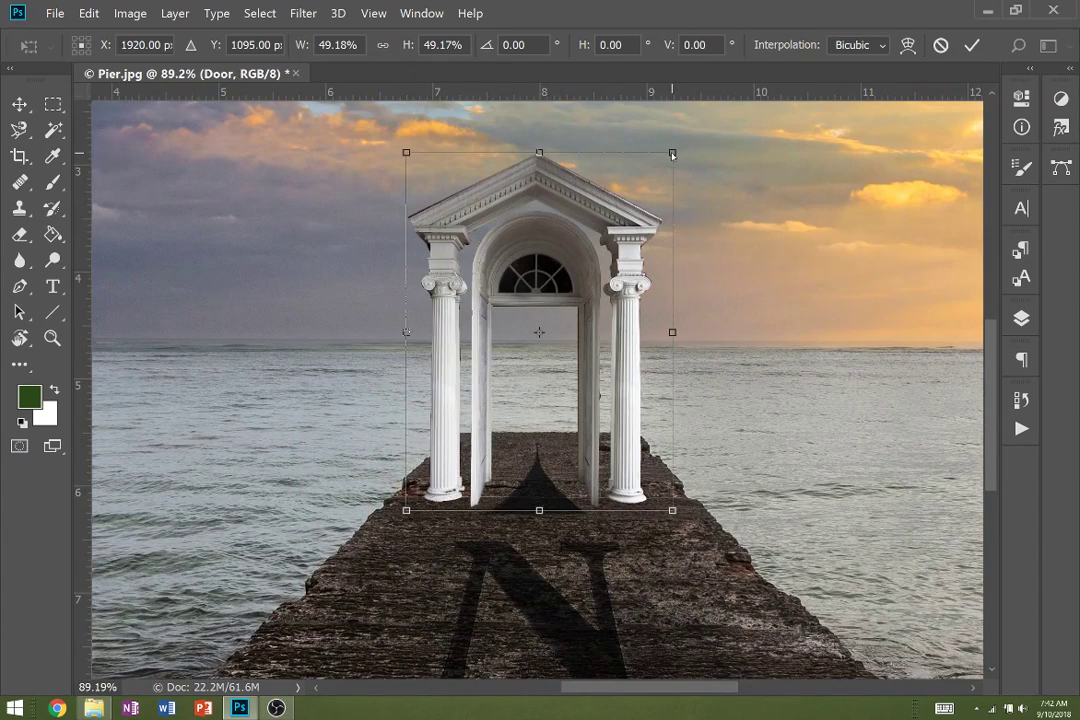
pyautogui.moveTo(673, 152); pyautogui.dragTo(592, 260)
pyautogui.moveTo(566, 301); pyautogui.dragTo(583, 226)
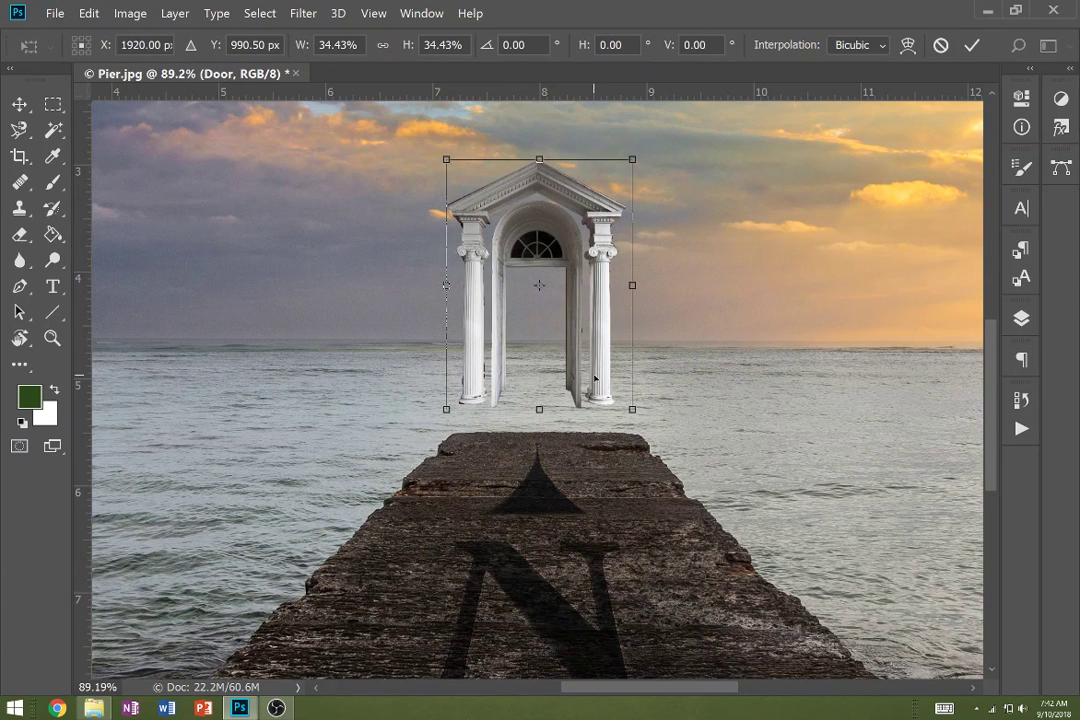
pyautogui.press('Return')
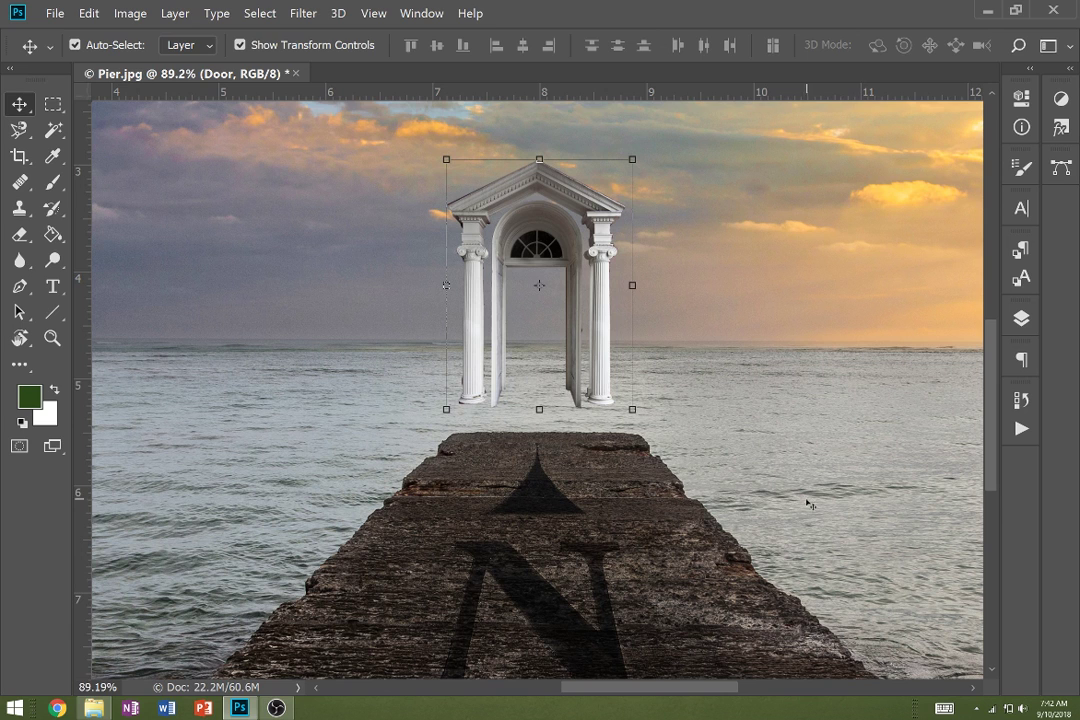
# Set the eraser to 18% hardness and 90 px, and try erasing the columns' bases at full opacity, undoing that stroke.
pyautogui.press('e')
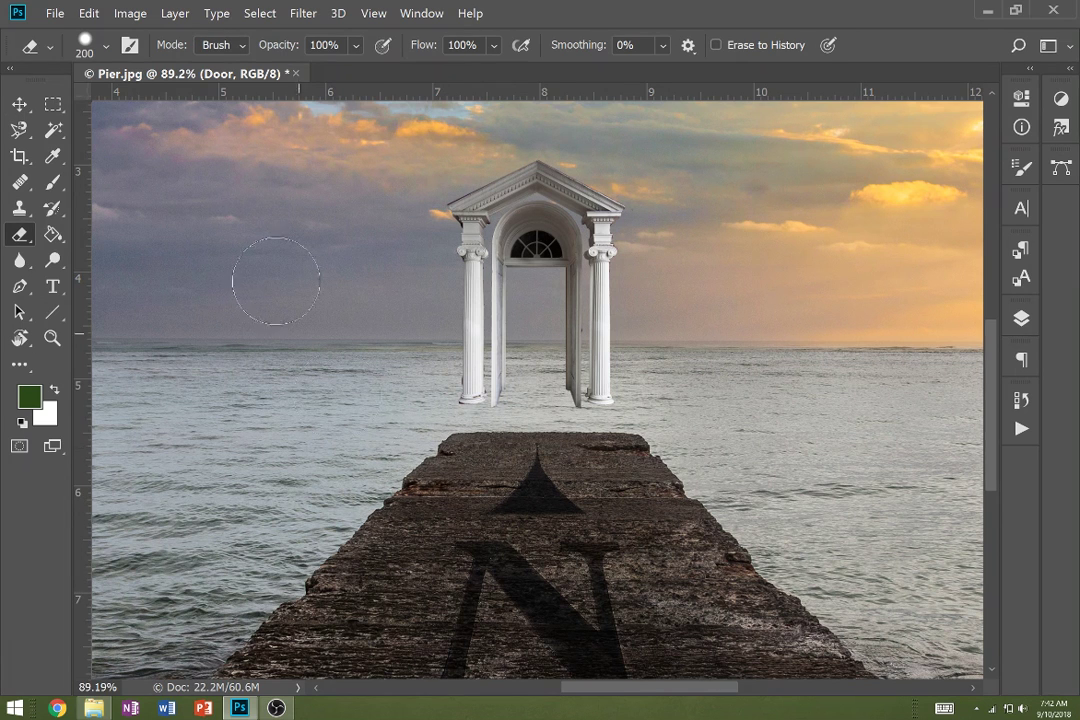
pyautogui.click(100, 46)
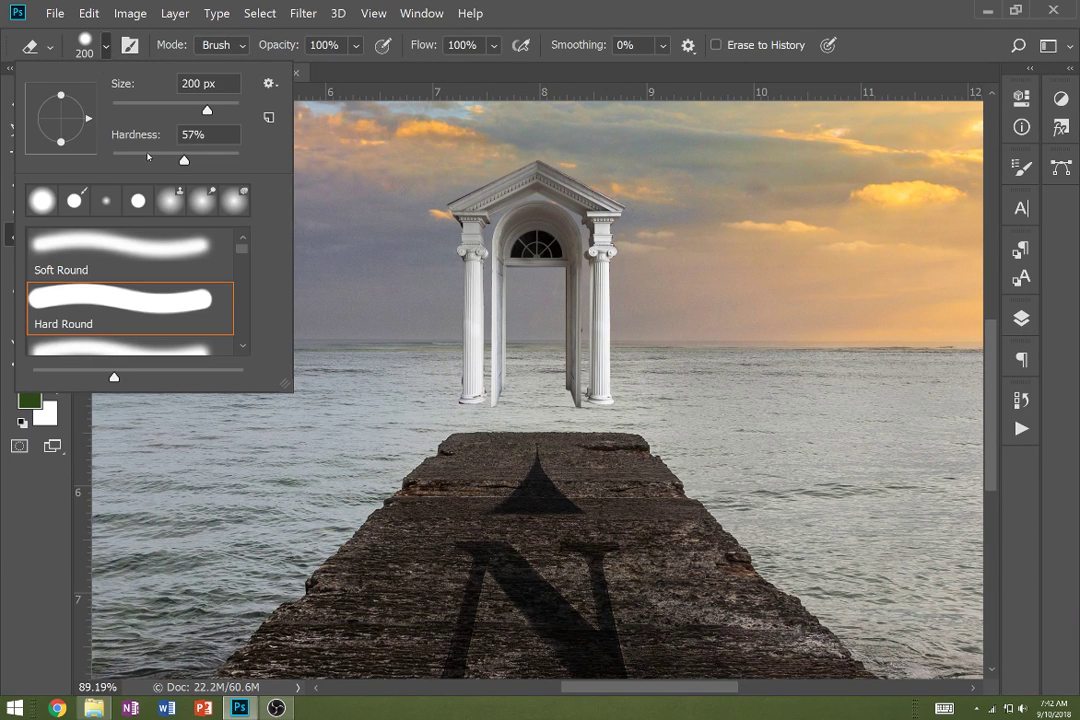
pyautogui.click(147, 157)
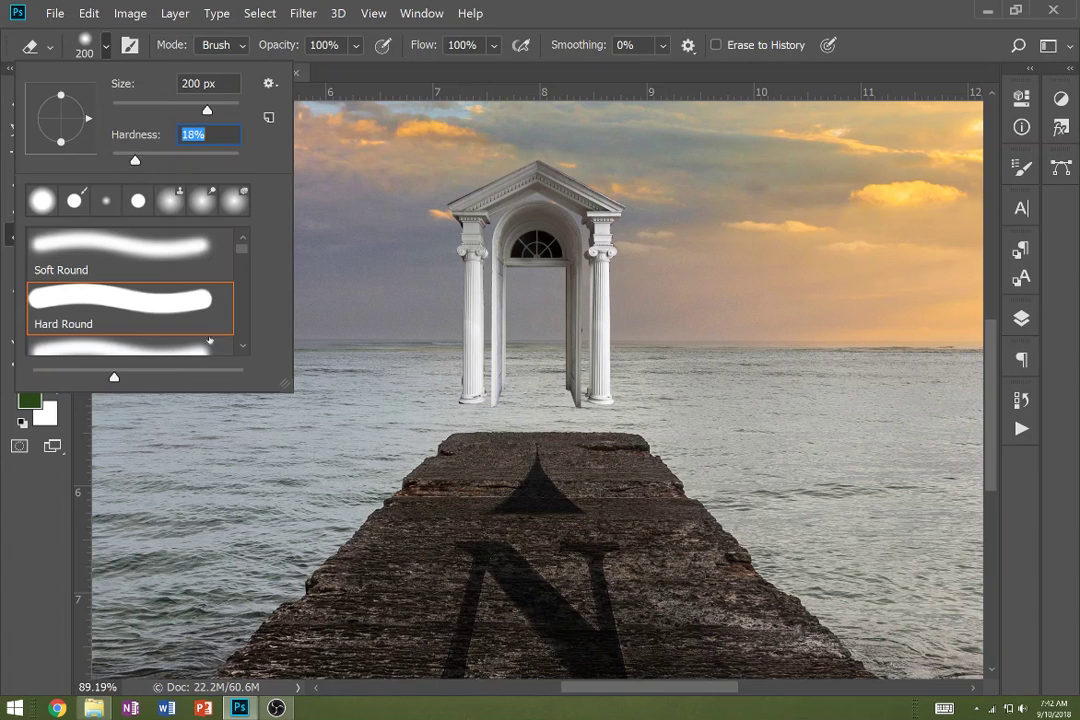
pyautogui.click(320, 464)
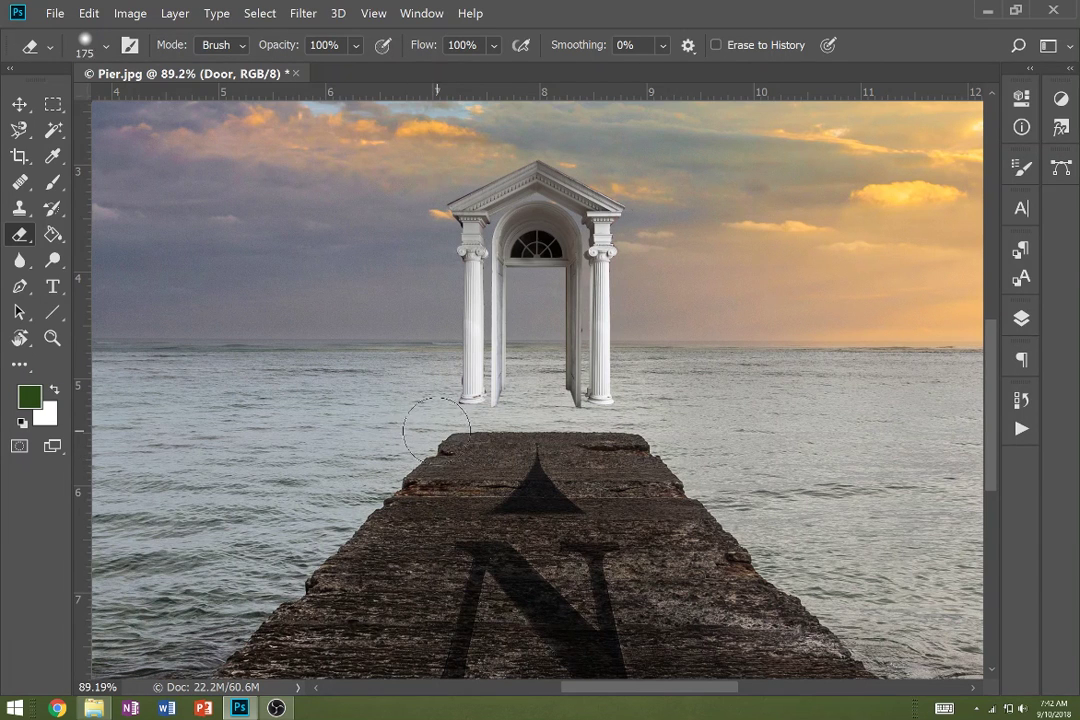
pyautogui.press('[')
pyautogui.press('[')
pyautogui.press('[')
pyautogui.press('[')
pyautogui.press('[')
pyautogui.moveTo(467, 414)
pyautogui.mouseDown()
pyautogui.moveTo(590, 402)
pyautogui.moveTo(639, 422)
pyautogui.mouseUp()
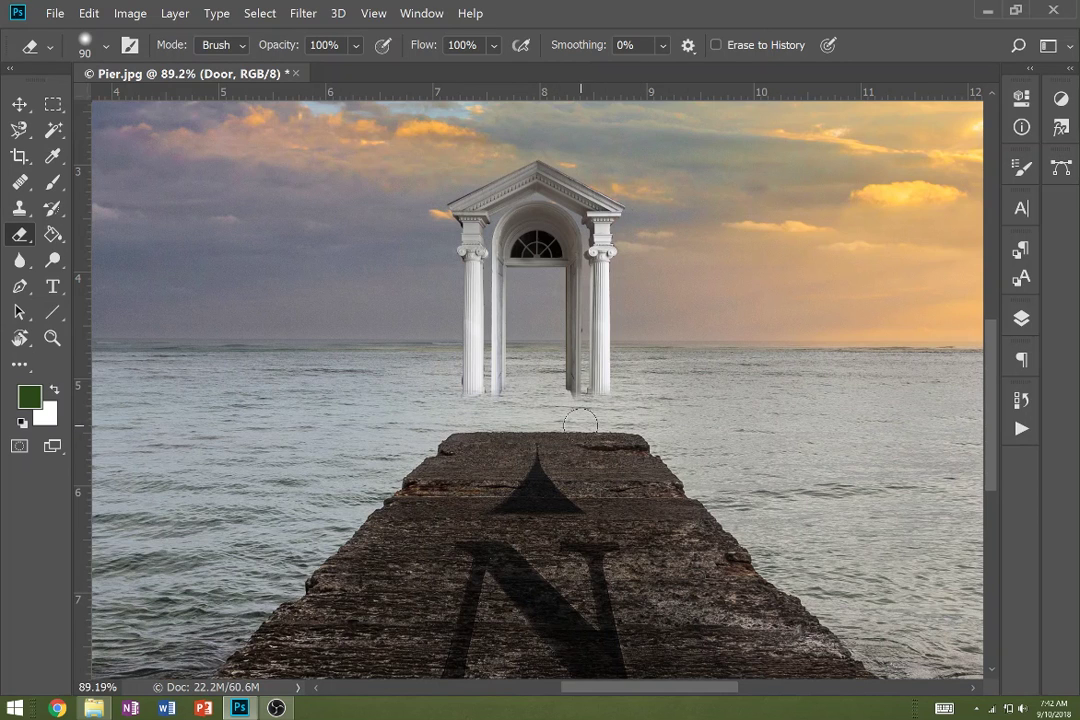
pyautogui.hotkey('ctrl', 'z')
# Lower the eraser opacity to 61% and fade the bases of the columns and jambs into the water.
pyautogui.click(355, 46)
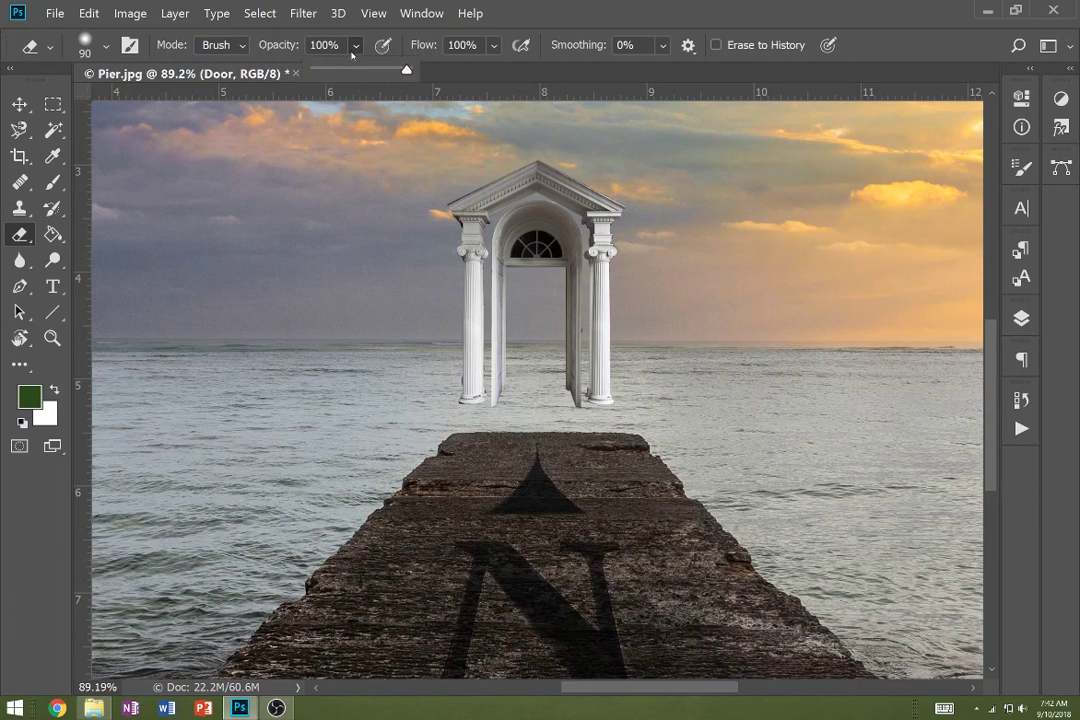
pyautogui.moveTo(360, 70); pyautogui.dragTo(370, 71)
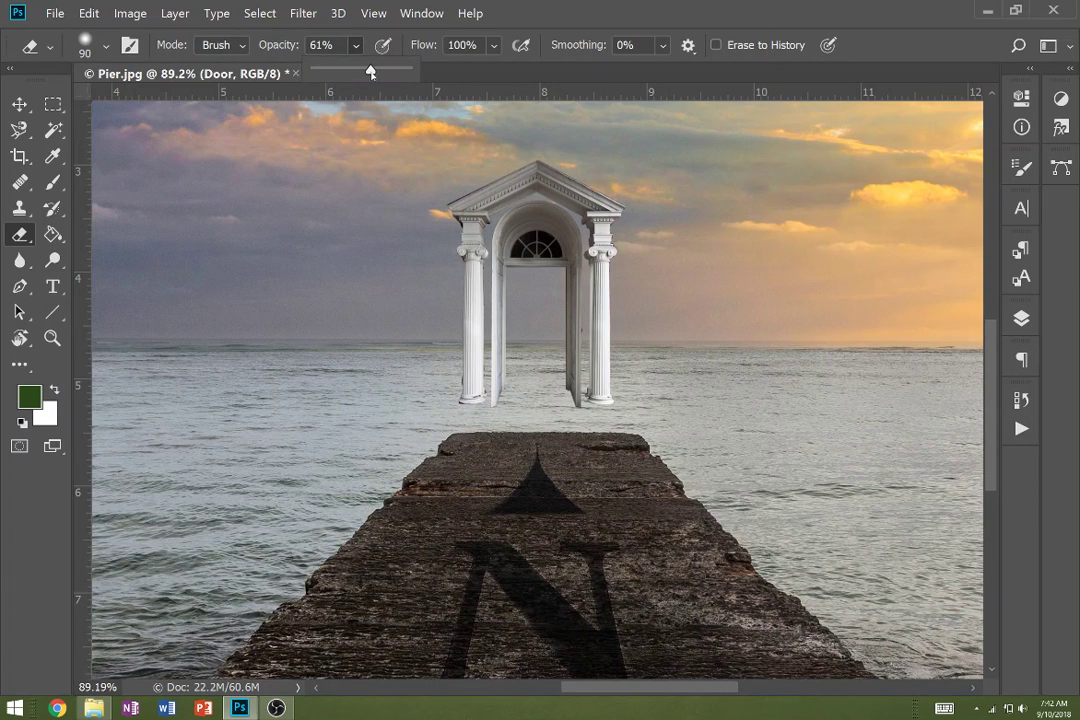
pyautogui.click(438, 412)
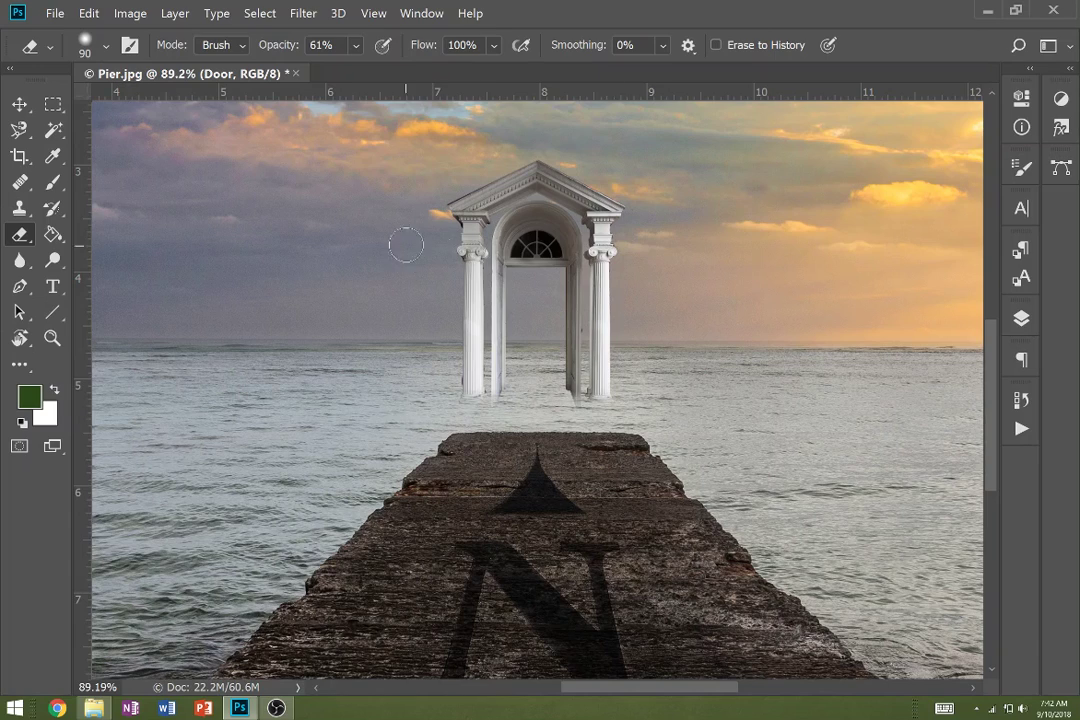
pyautogui.scroll(-5, 518, 375)
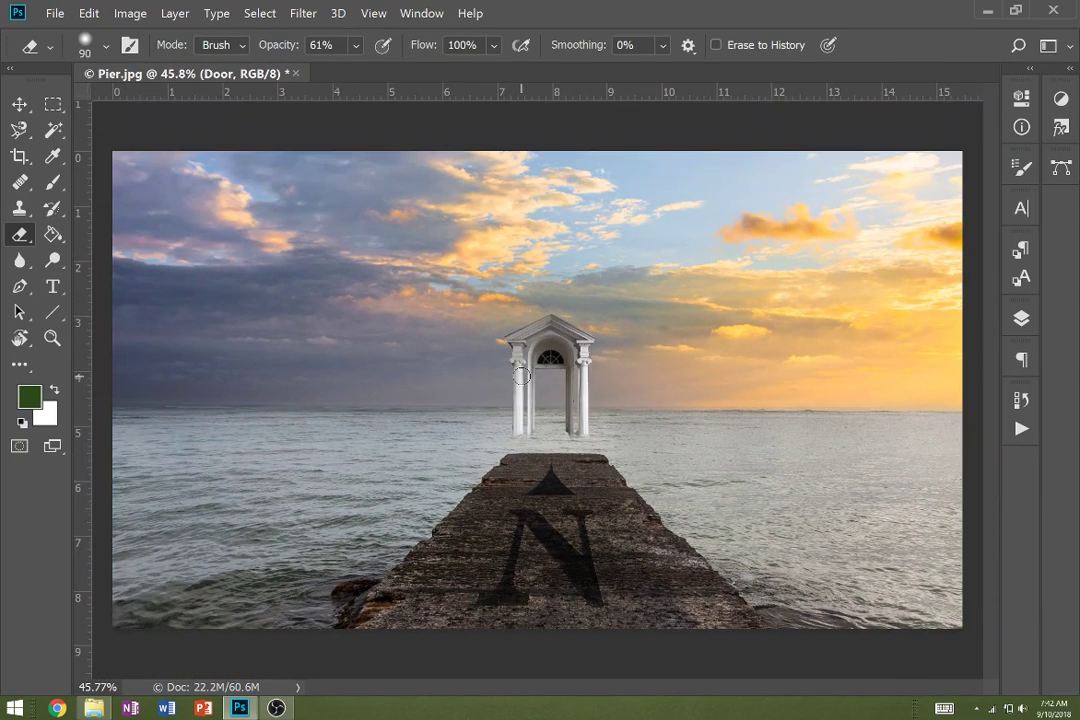
# Darken the Door layer with Levels, raising the shadow input and setting the midtone input to 0.88.
pyautogui.click(130, 13)
pyautogui.moveTo(169, 56)
pyautogui.click(320, 83)
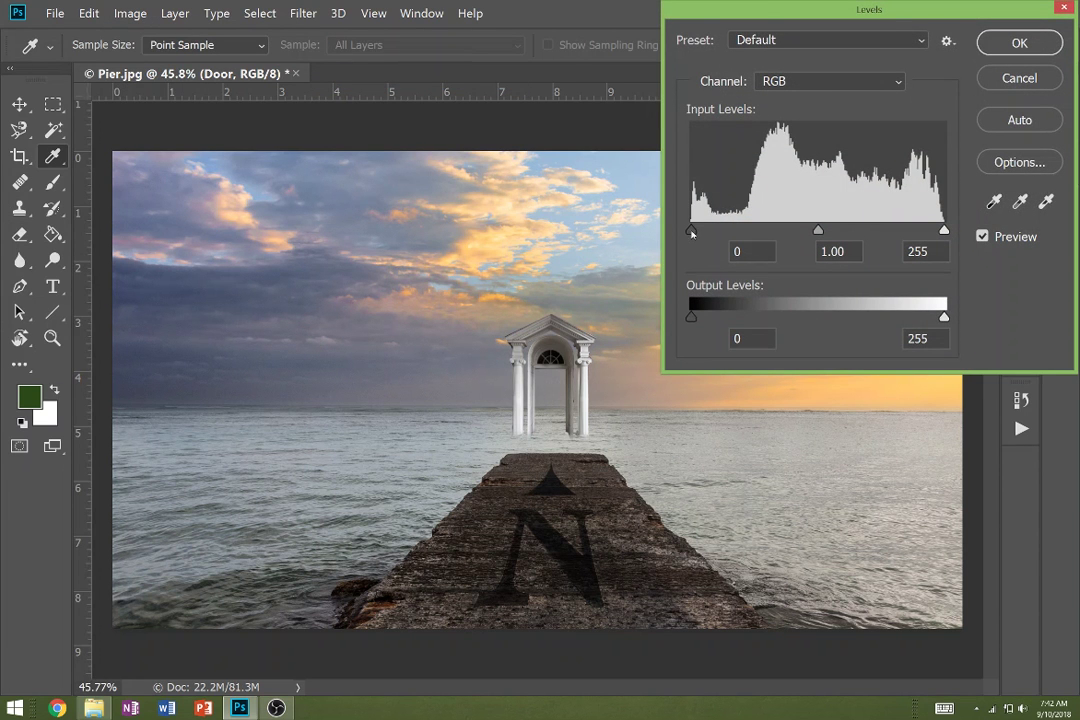
pyautogui.moveTo(691, 232); pyautogui.dragTo(697, 234)
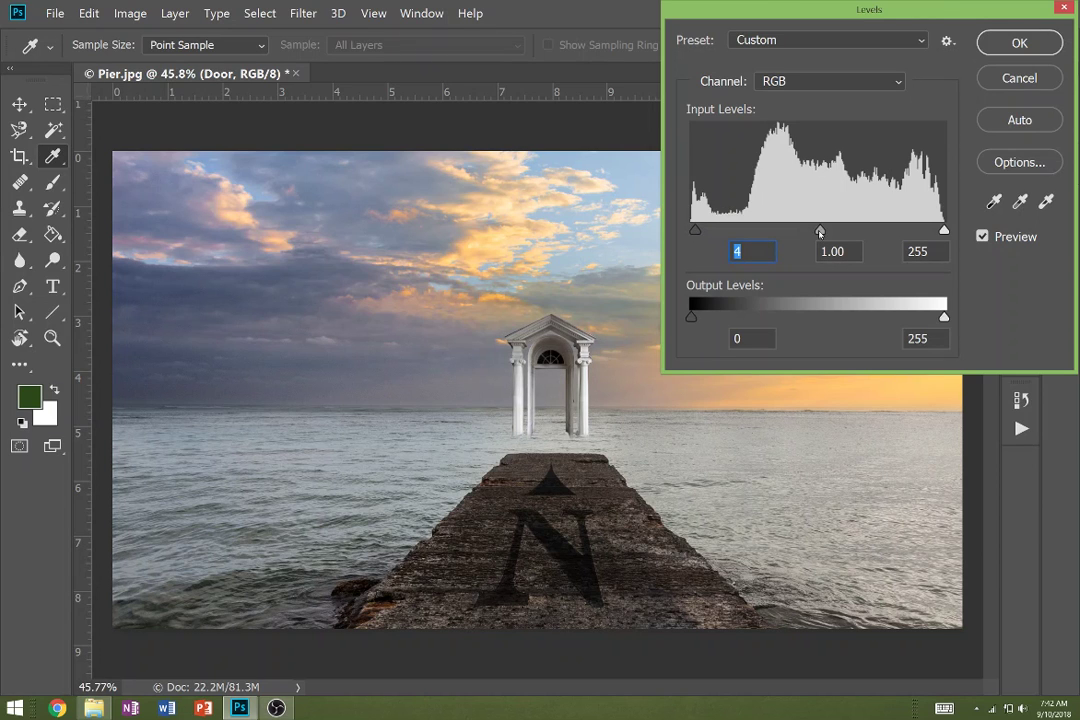
pyautogui.press('Tab')
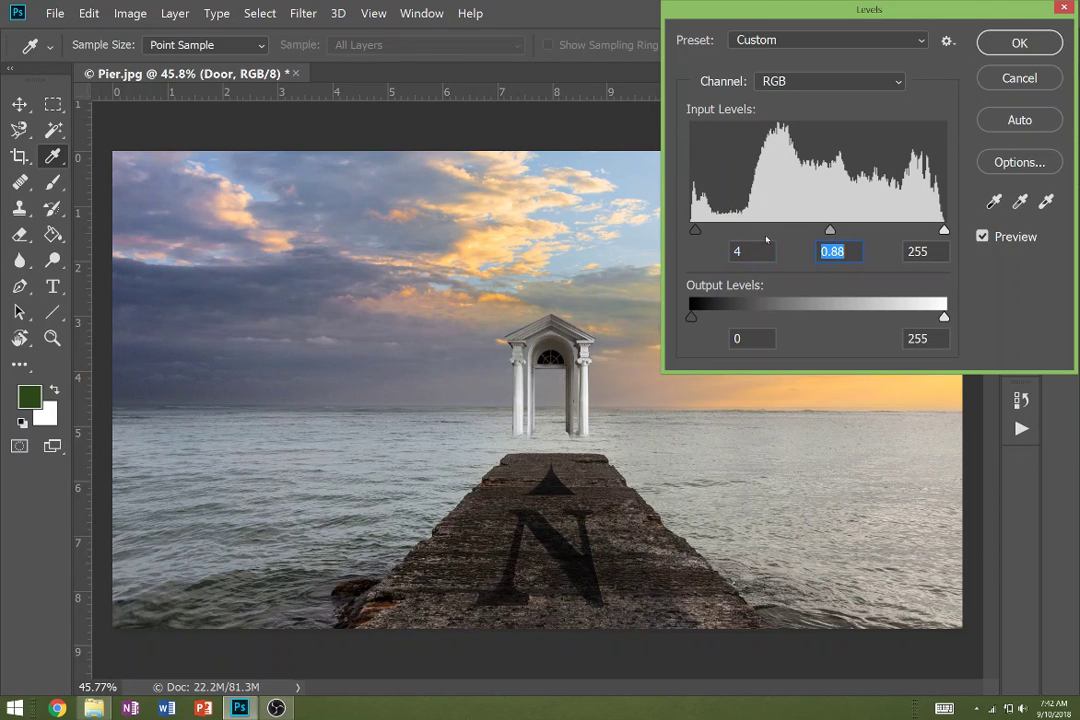
pyautogui.moveTo(696, 232); pyautogui.dragTo(705, 232)
pyautogui.press('Return')
pyautogui.press('e')
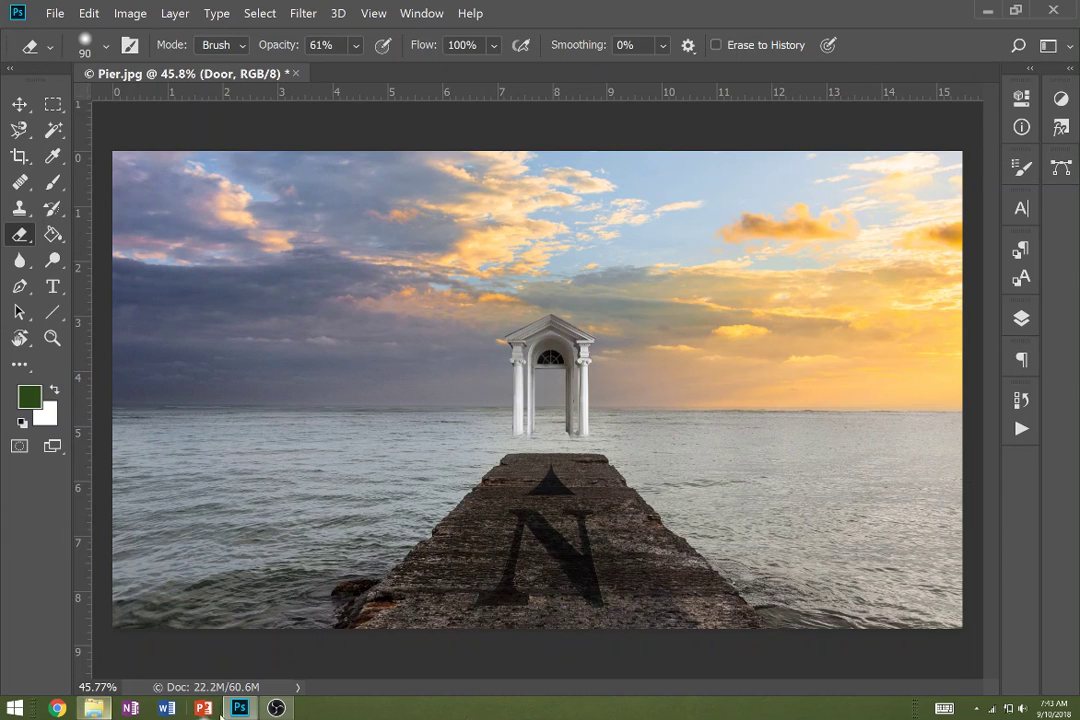
# Place the Clouds for Pier image from the compositing folder into the Pier document and lower it over the sea and pier.
pyautogui.click(237, 710)
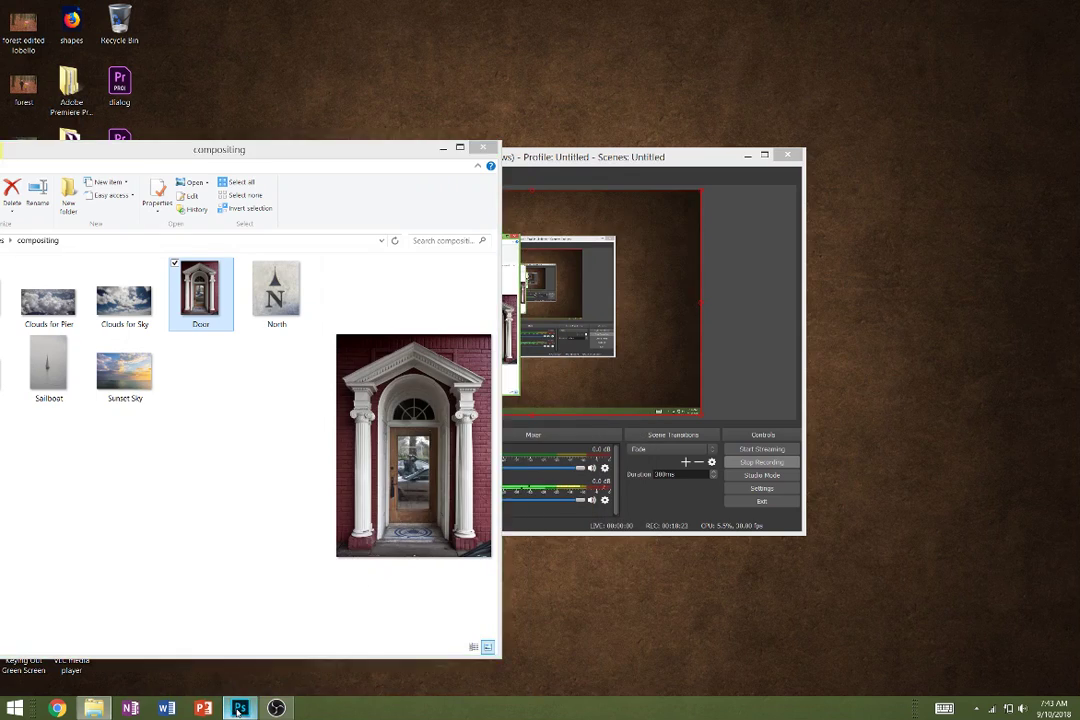
pyautogui.click(239, 709)
pyautogui.click(95, 708)
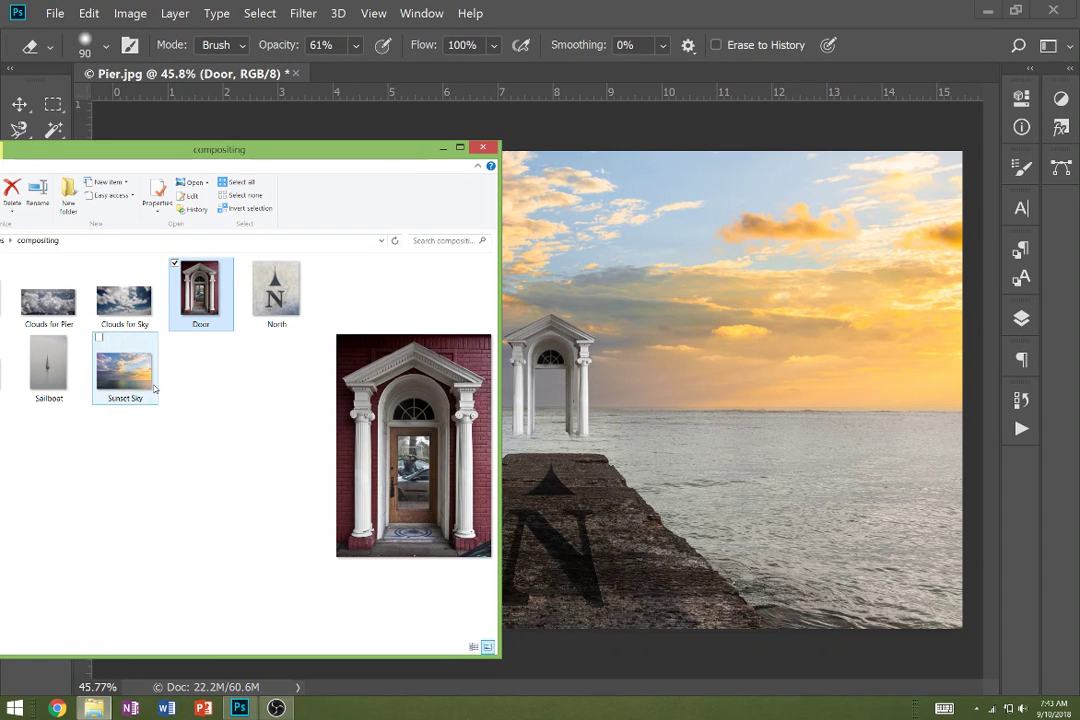
pyautogui.click(45, 305)
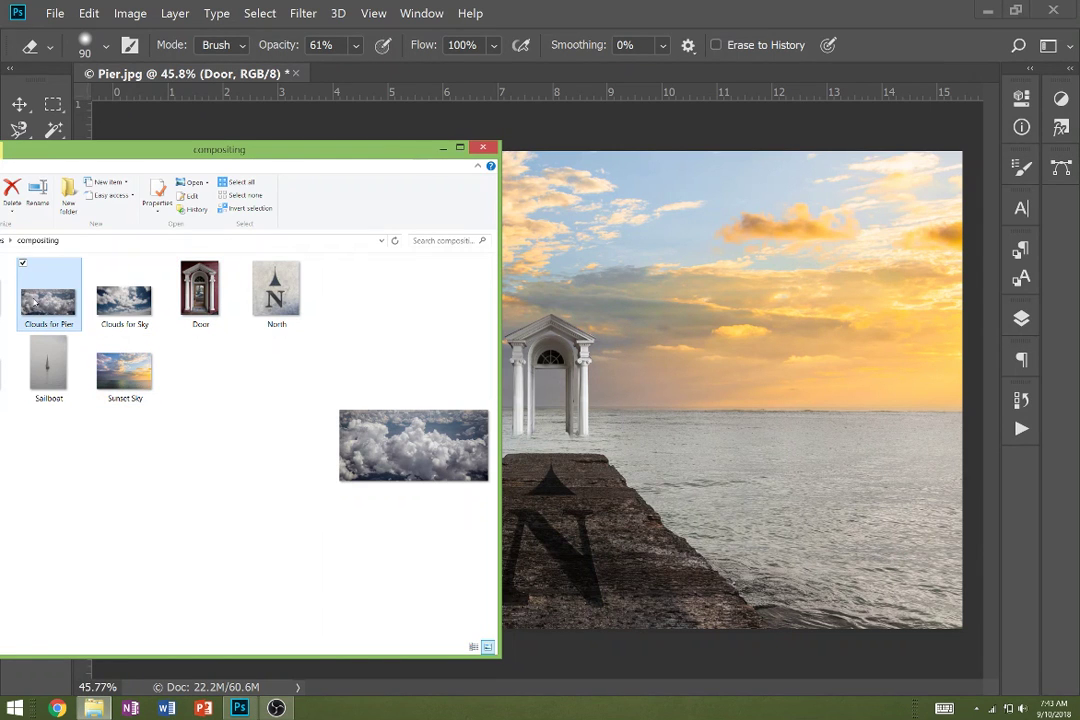
pyautogui.moveTo(35, 300); pyautogui.dragTo(549, 462)
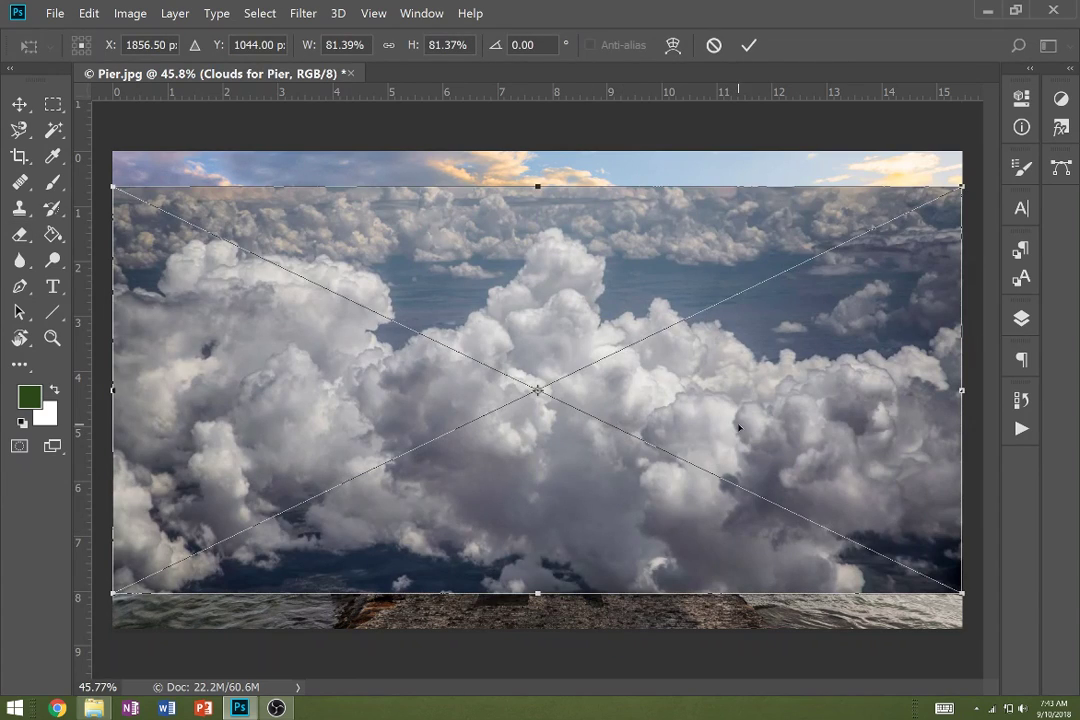
pyautogui.moveTo(738, 428); pyautogui.dragTo(733, 533)
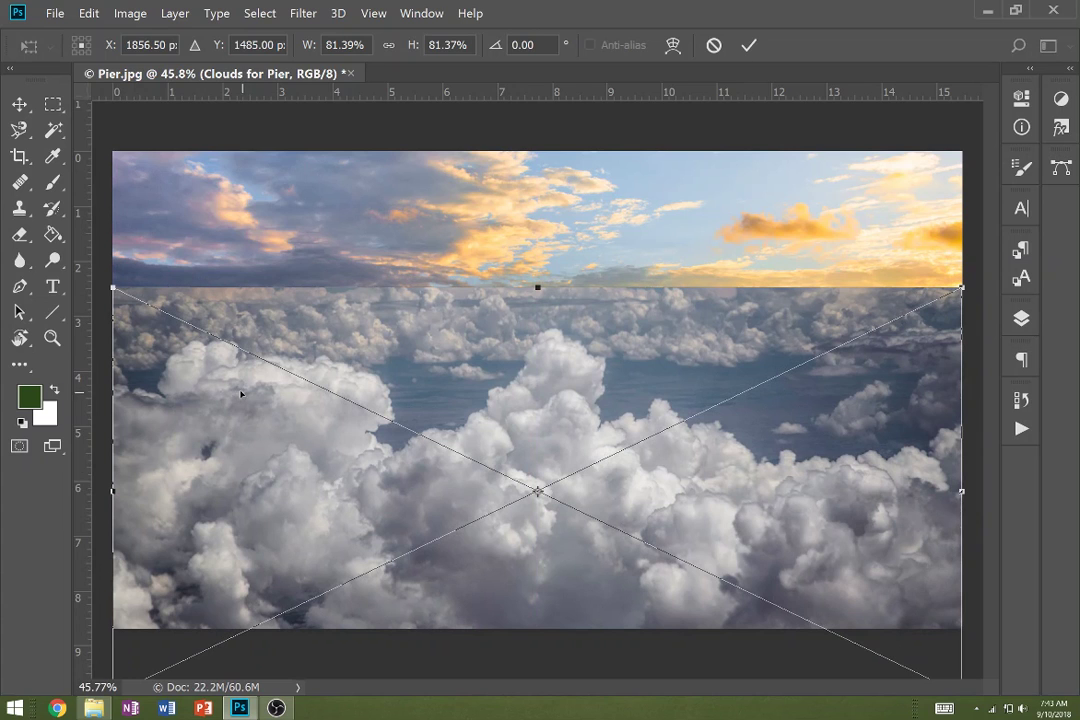
# Rasterize the Clouds for Pier layer and erase its hard upper edge along the cloud tops with a 250 px eraser at 100% opacity.
pyautogui.press('e')
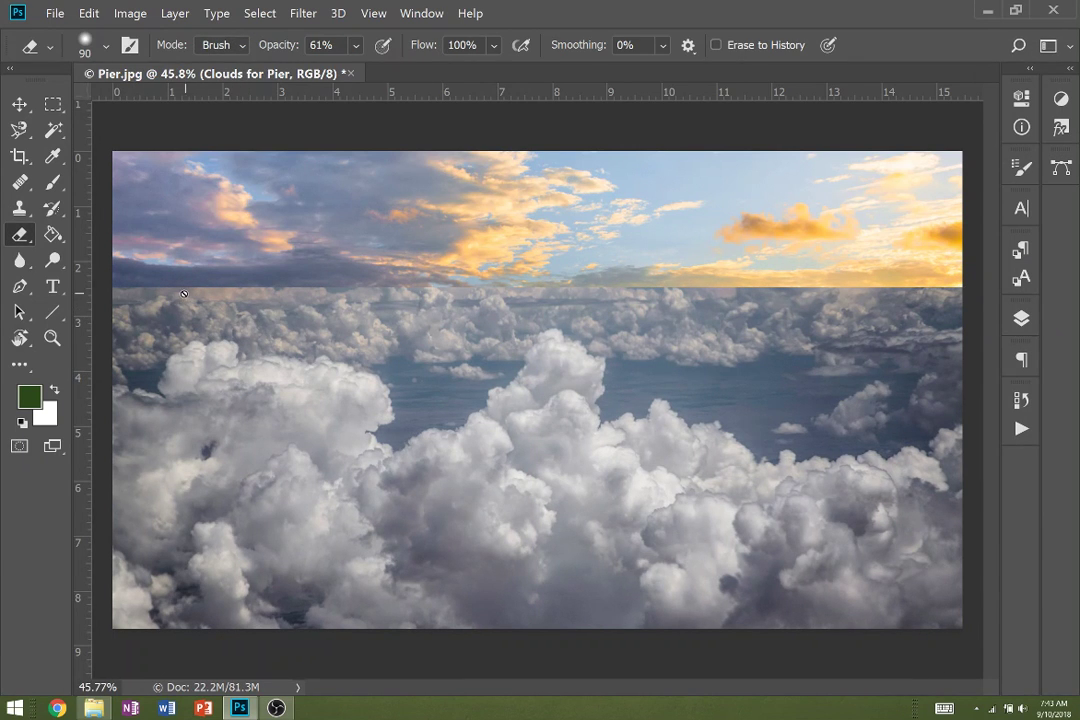
pyautogui.click(195, 366)
pyautogui.press('Return')
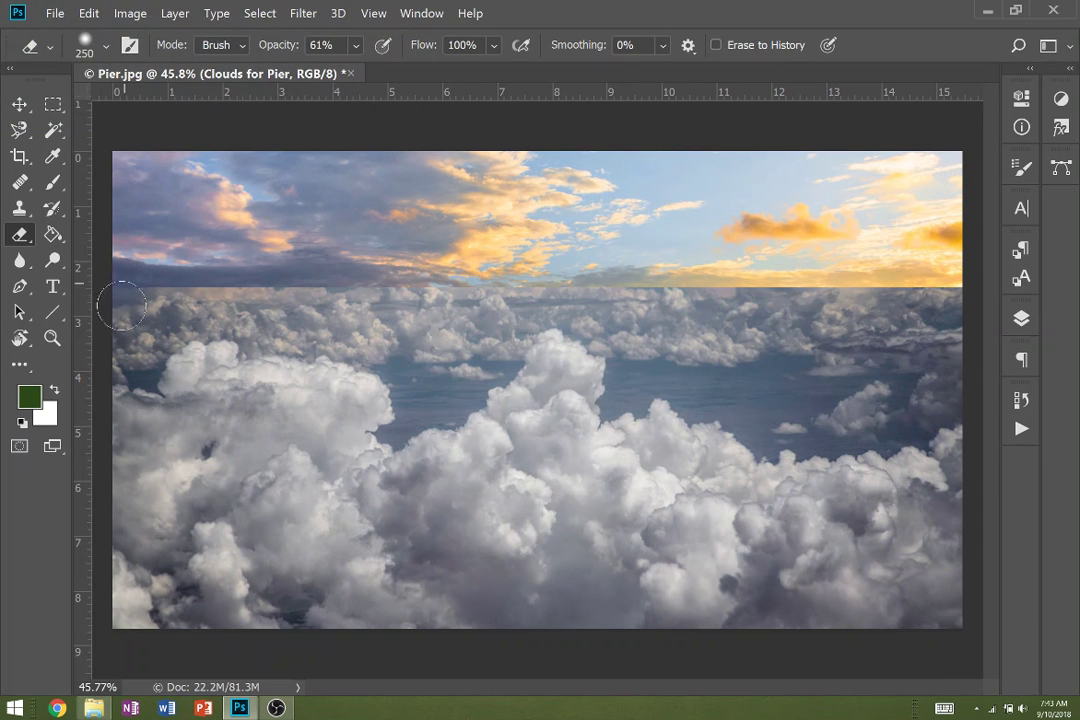
pyautogui.press(']')
pyautogui.press(']')
pyautogui.press(']')
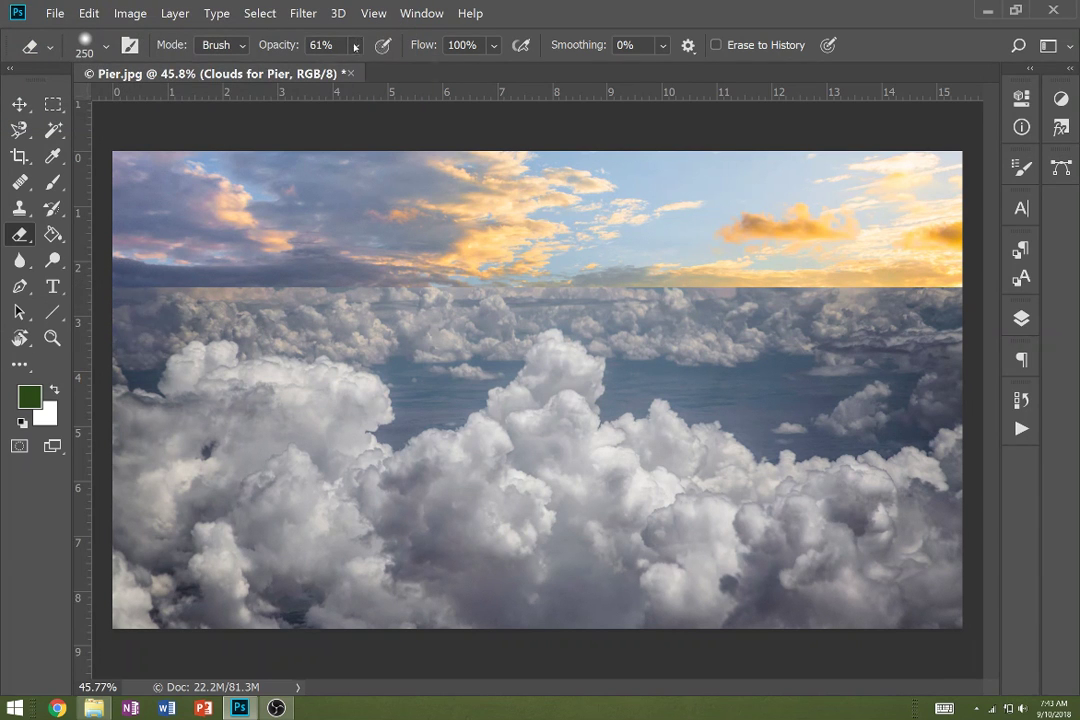
pyautogui.click(355, 46)
pyautogui.moveTo(387, 69); pyautogui.dragTo(467, 71)
pyautogui.moveTo(127, 278)
pyautogui.mouseDown()
pyautogui.moveTo(125, 306)
pyautogui.moveTo(138, 320)
pyautogui.moveTo(164, 306)
pyautogui.moveTo(265, 300)
pyautogui.moveTo(358, 310)
pyautogui.moveTo(422, 378)
pyautogui.moveTo(445, 332)
pyautogui.moveTo(510, 302)
pyautogui.moveTo(483, 352)
pyautogui.moveTo(410, 320)
pyautogui.moveTo(425, 300)
pyautogui.moveTo(617, 350)
pyautogui.moveTo(522, 305)
pyautogui.moveTo(552, 282)
pyautogui.moveTo(600, 300)
pyautogui.moveTo(712, 312)
pyautogui.moveTo(740, 380)
pyautogui.moveTo(790, 330)
pyautogui.moveTo(830, 390)
pyautogui.moveTo(820, 425)
pyautogui.moveTo(880, 410)
pyautogui.moveTo(950, 360)
pyautogui.moveTo(830, 300)
pyautogui.moveTo(815, 310)
pyautogui.moveTo(750, 280)
pyautogui.mouseUp()
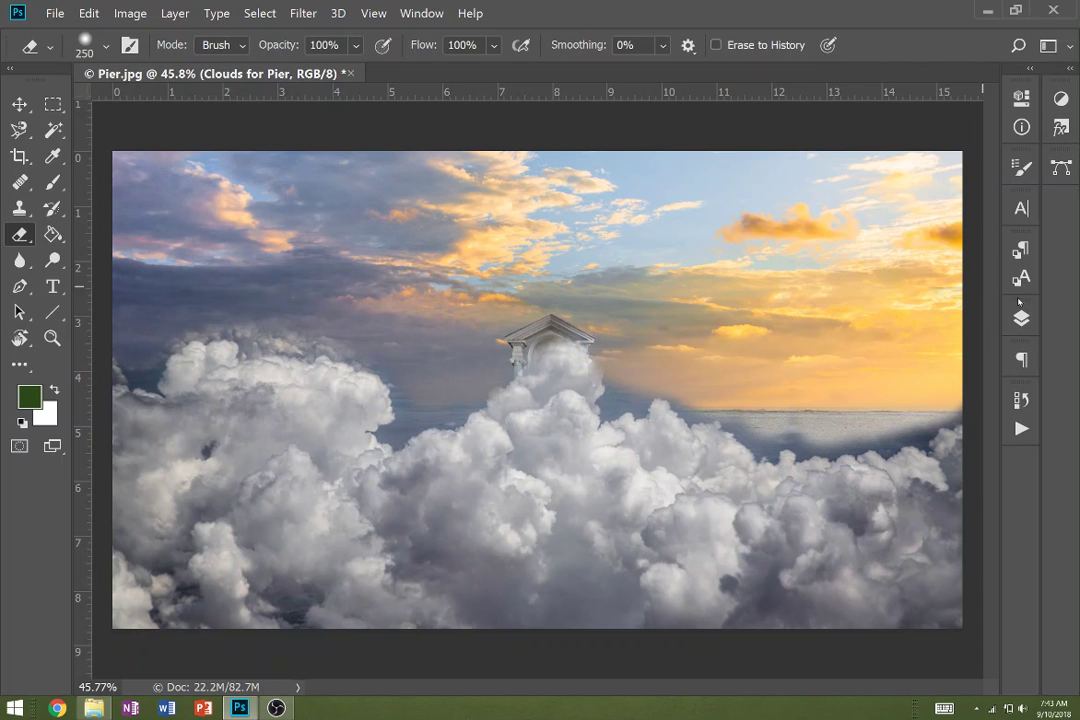
# Set the Clouds for Pier layer's blend mode to Overlay and erase the clouds above the horizon west of the doorway.
pyautogui.press('F7')
pyautogui.click(872, 359)
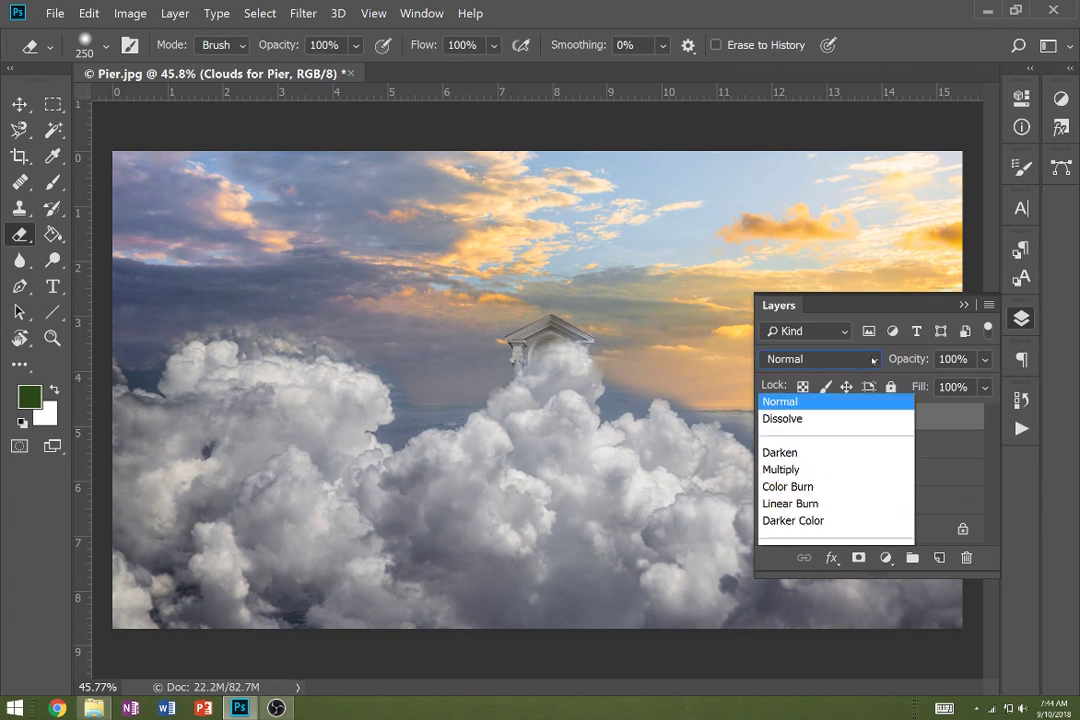
pyautogui.click(820, 260)
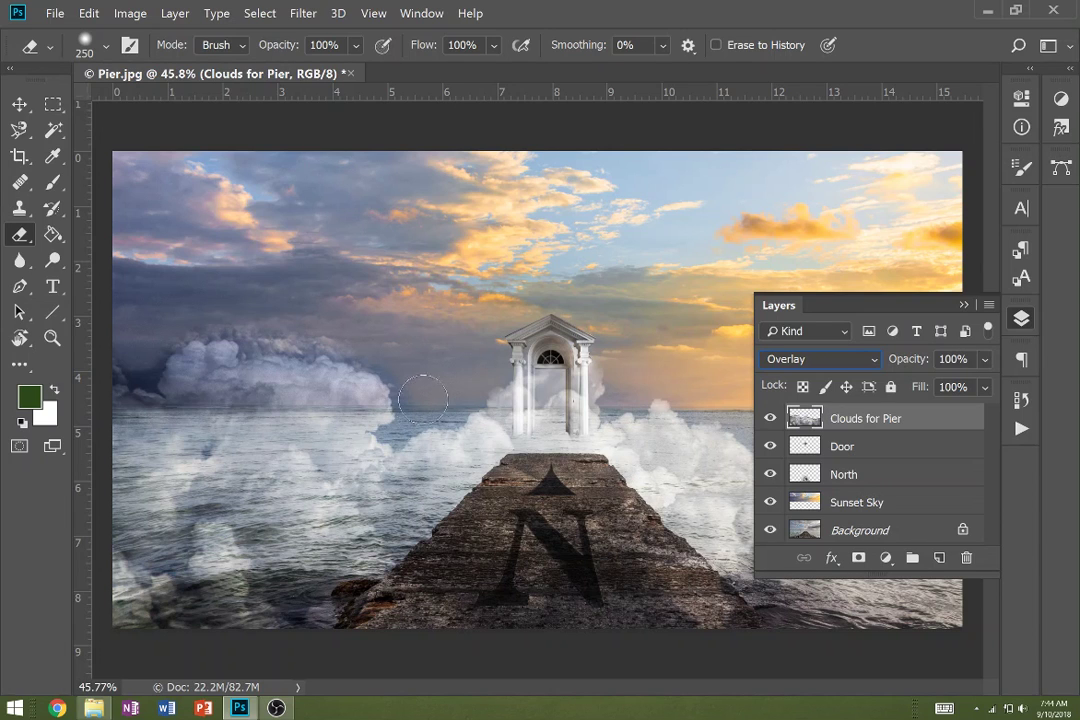
pyautogui.moveTo(413, 407)
pyautogui.mouseDown()
pyautogui.moveTo(284, 350)
pyautogui.moveTo(195, 370)
pyautogui.moveTo(217, 346)
pyautogui.moveTo(132, 384)
pyautogui.moveTo(169, 364)
pyautogui.moveTo(263, 365)
pyautogui.moveTo(328, 371)
pyautogui.moveTo(381, 402)
pyautogui.moveTo(287, 390)
pyautogui.moveTo(205, 405)
pyautogui.mouseUp()
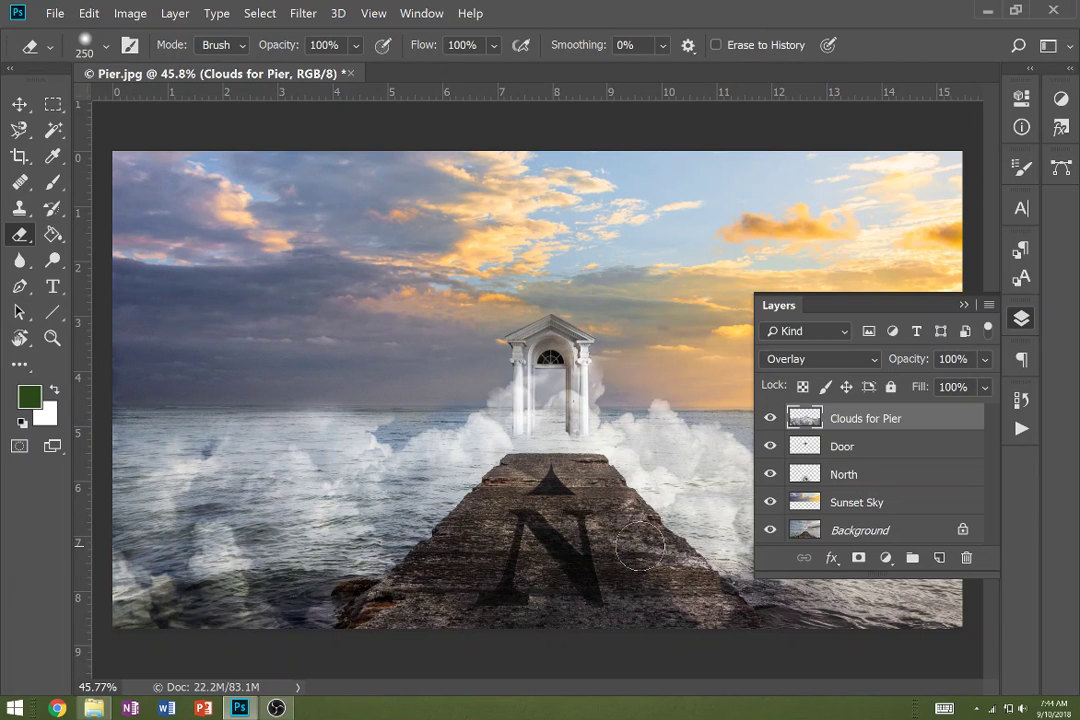
# Try Normal blending on the Clouds for Pier layer and lower its opacity to 66%.
pyautogui.click(820, 358)
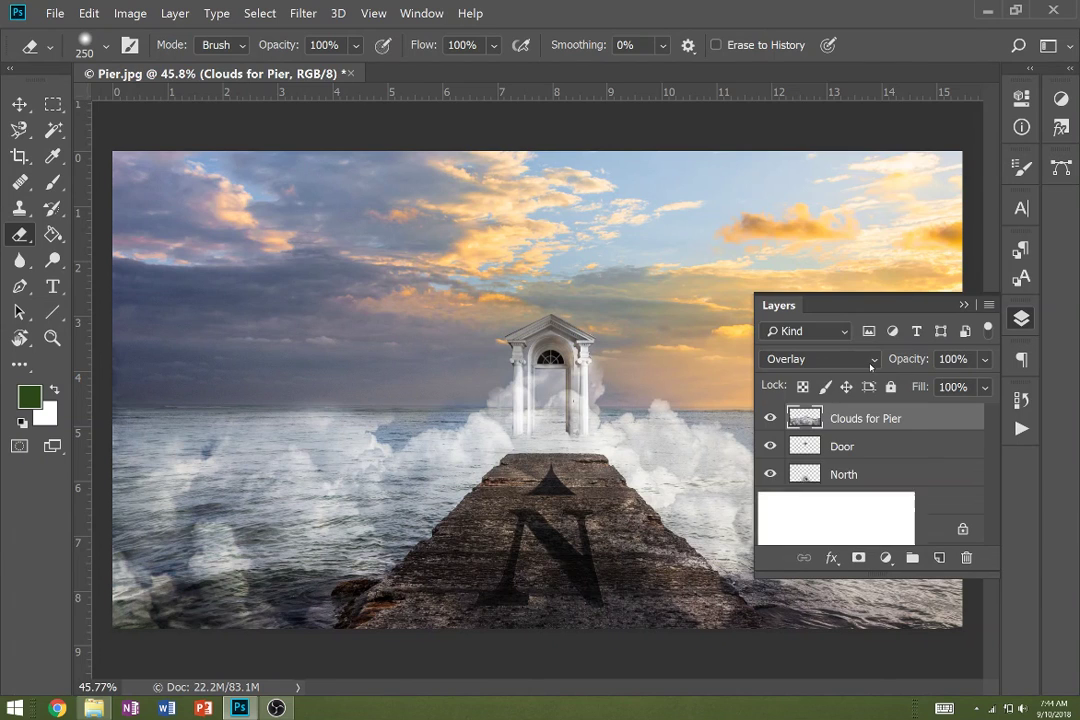
pyautogui.click(826, 8)
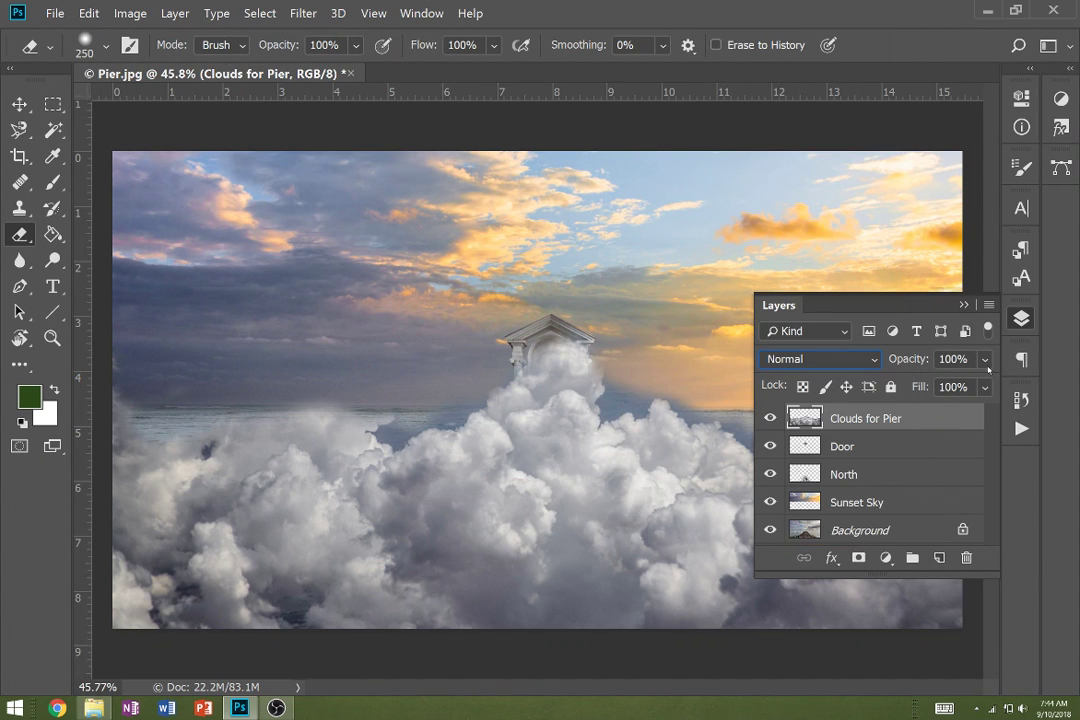
pyautogui.click(984, 358)
pyautogui.moveTo(988, 384); pyautogui.dragTo(936, 386)
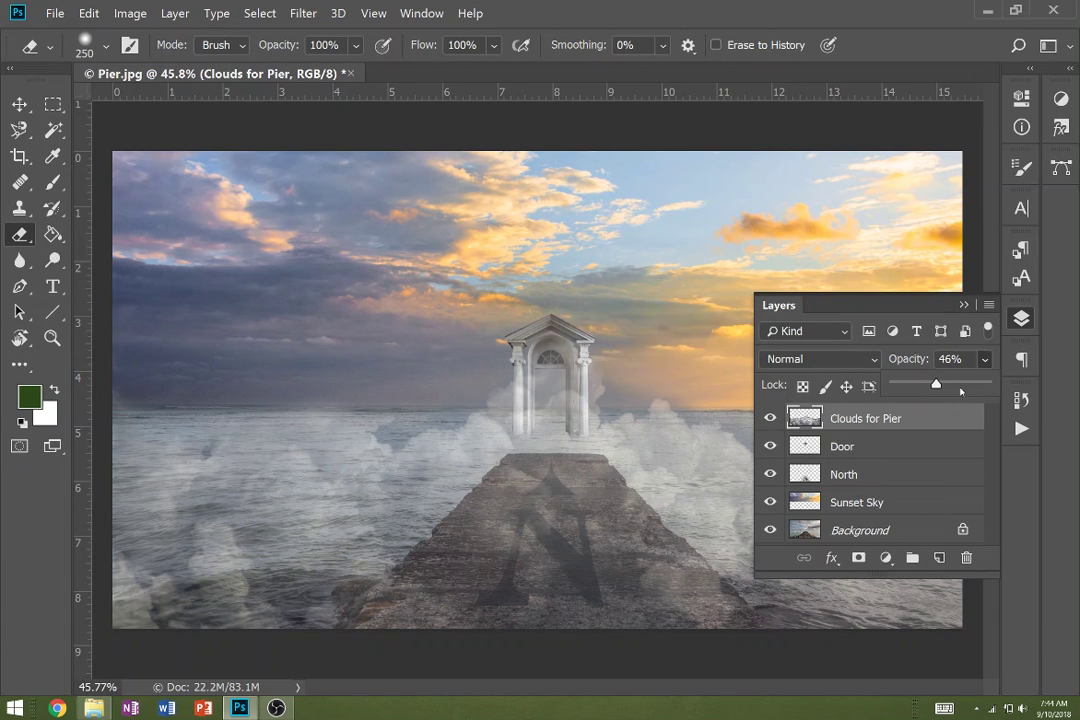
pyautogui.moveTo(950, 386); pyautogui.dragTo(955, 386)
# Return the Clouds for Pier layer to Overlay and erase the clouds rising above the horizon around the doorway.
pyautogui.click(805, 358)
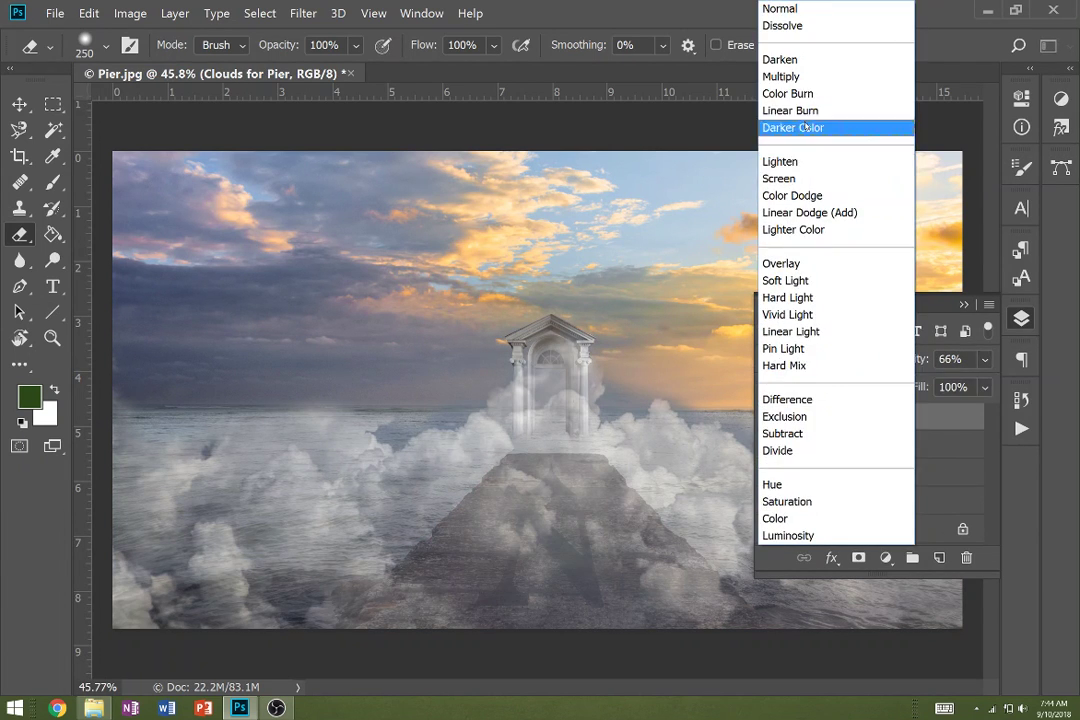
pyautogui.click(783, 263)
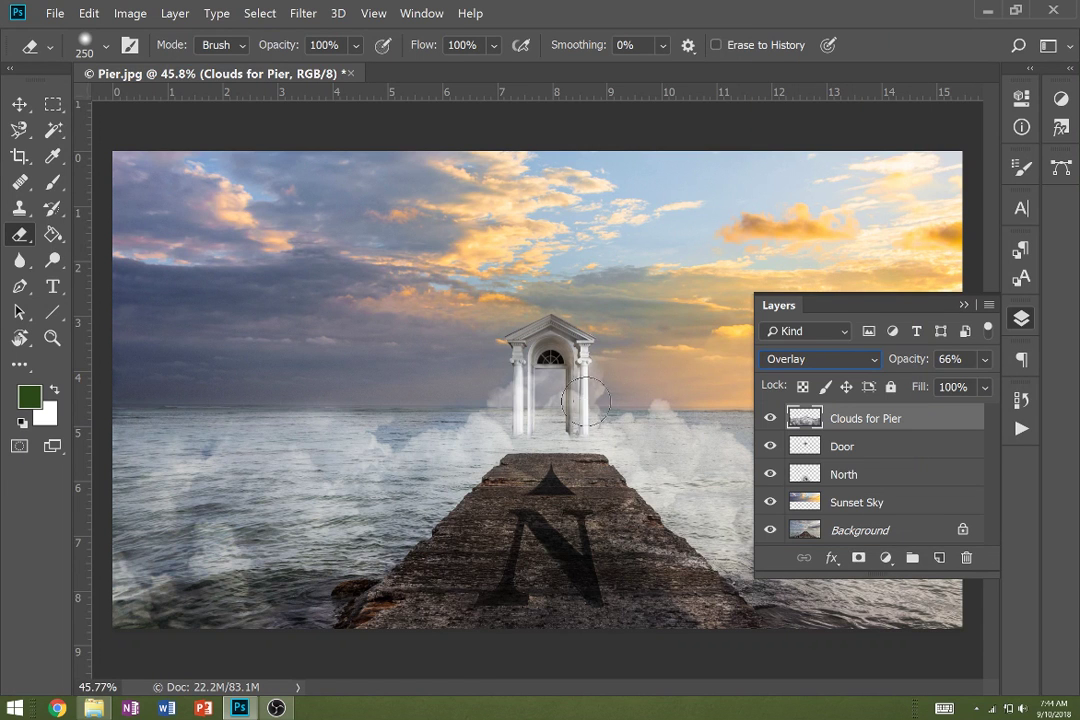
pyautogui.moveTo(610, 381); pyautogui.dragTo(490, 388)
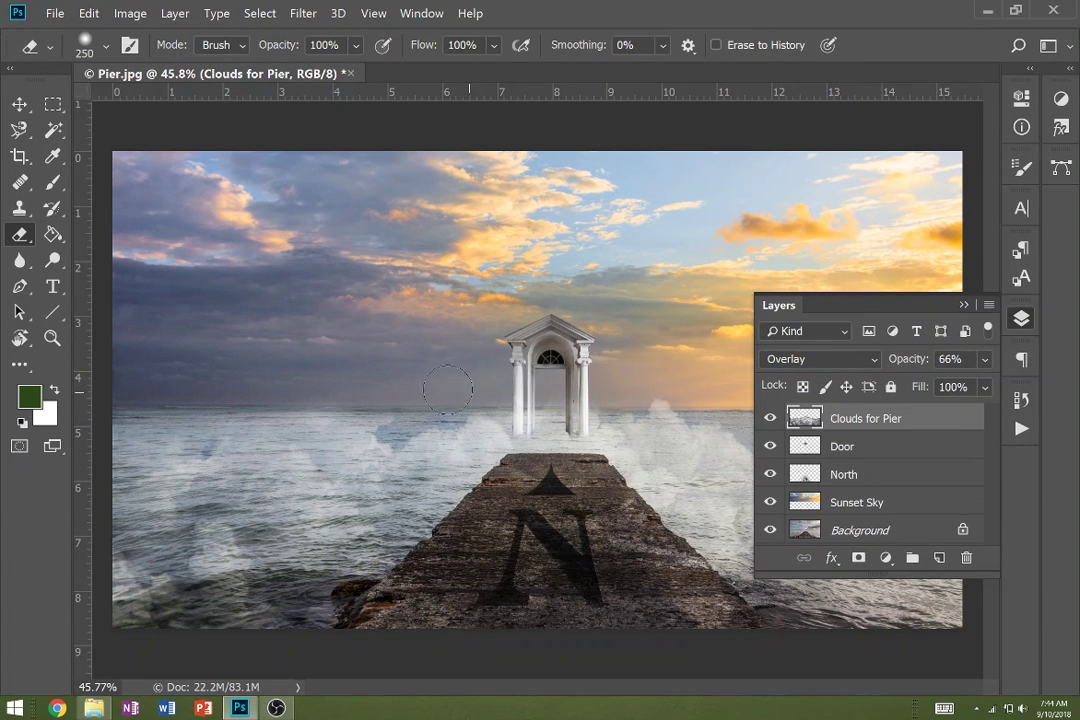
pyautogui.click(964, 305)
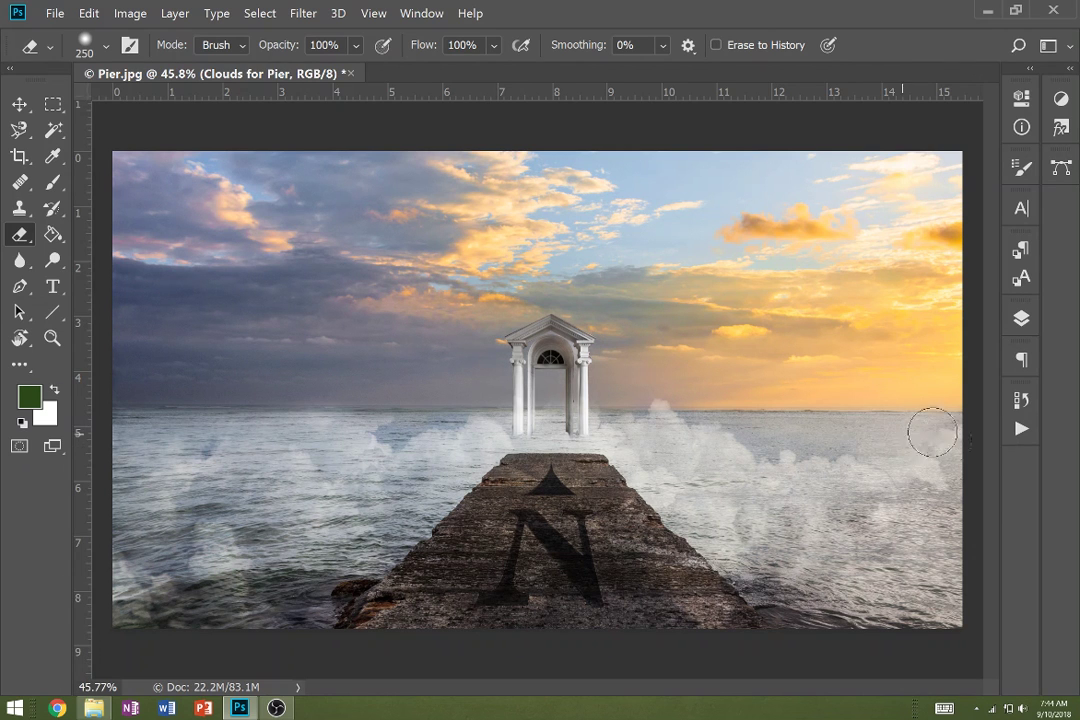
# Enlarge the Clouds for Pier layer to about 142% and reposition it roughly centred over the pier and sea.
pyautogui.scroll(-3, 700, 495)
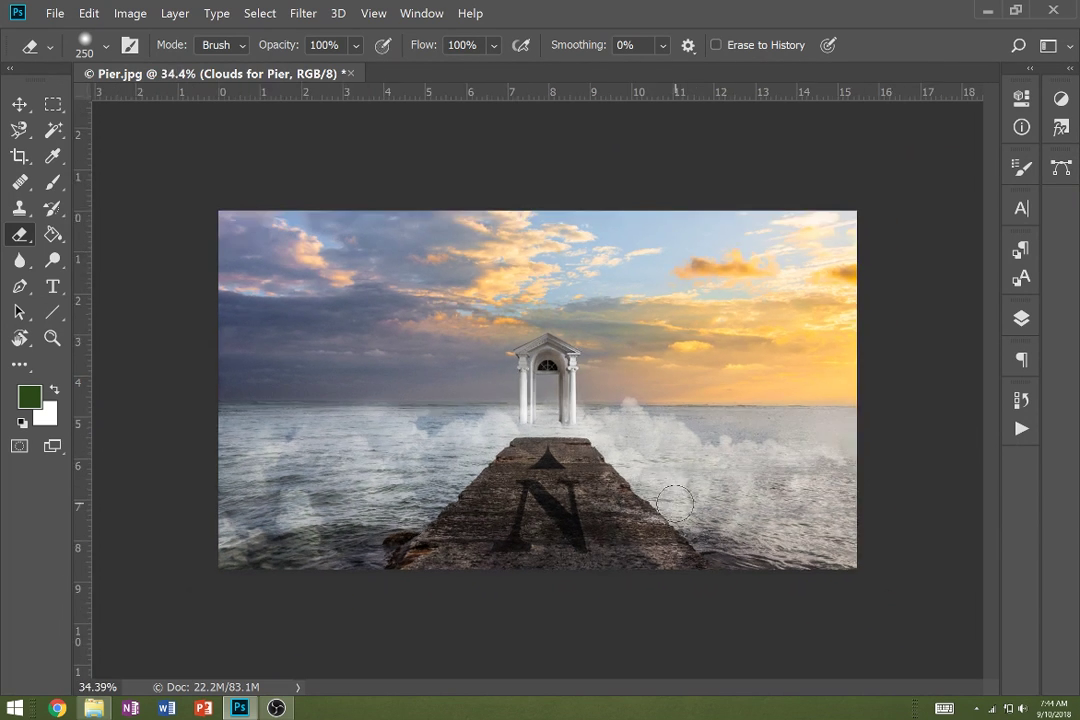
pyautogui.press('v')
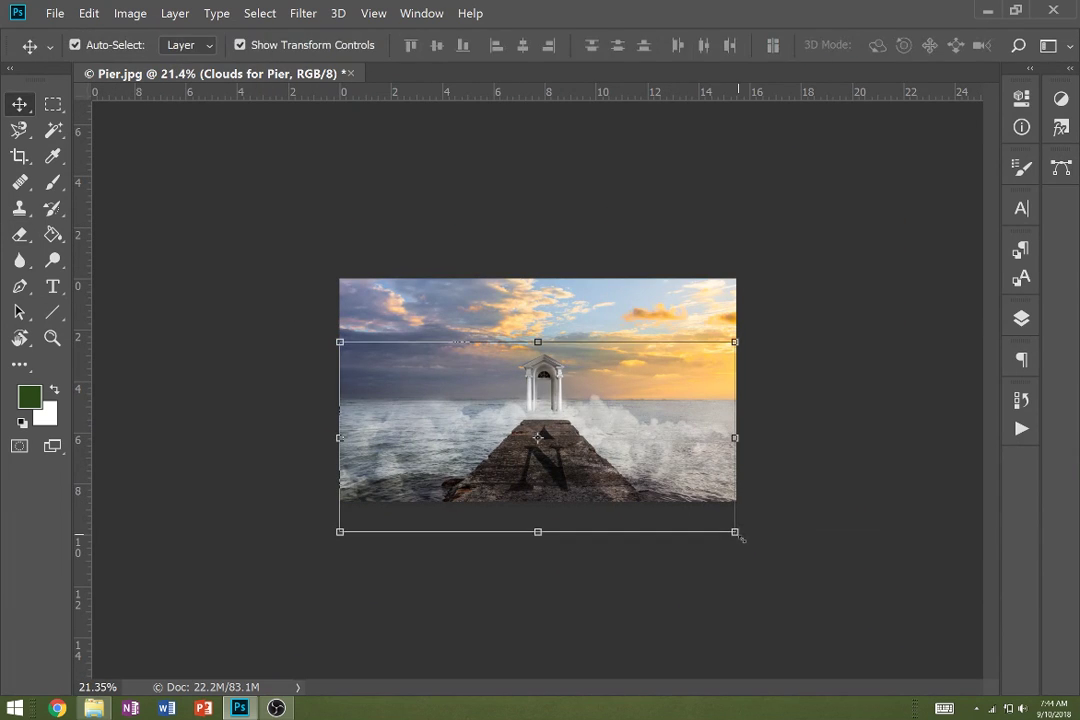
pyautogui.moveTo(737, 532); pyautogui.dragTo(895, 645)
pyautogui.moveTo(621, 477); pyautogui.dragTo(548, 469)
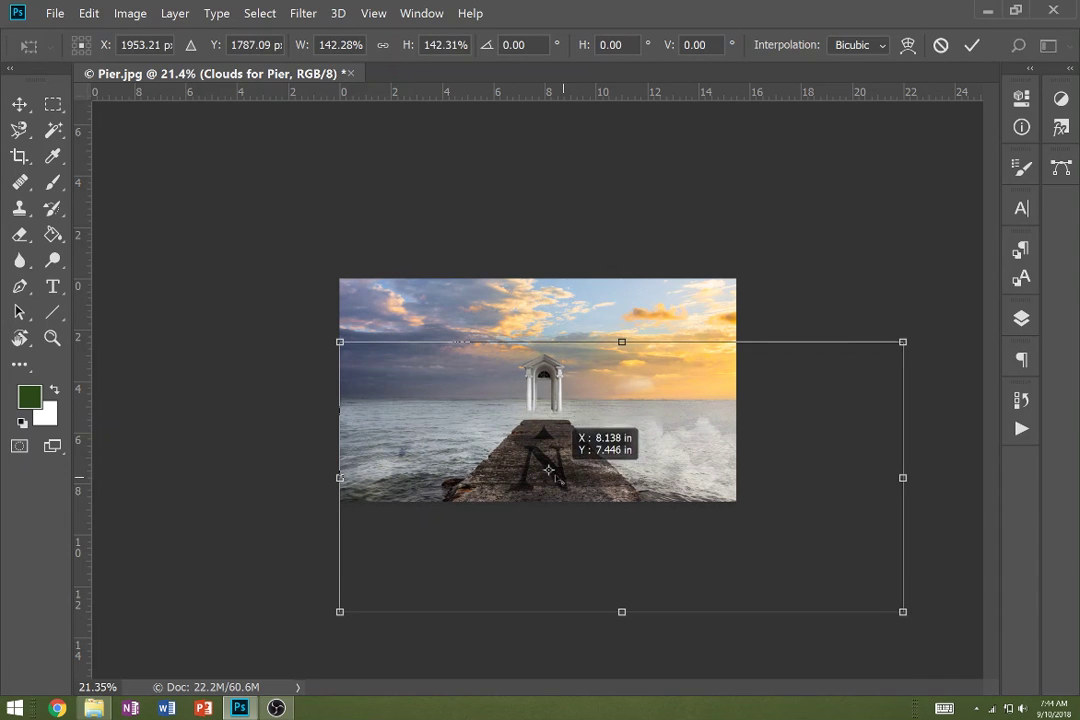
pyautogui.moveTo(666, 470); pyautogui.dragTo(644, 469)
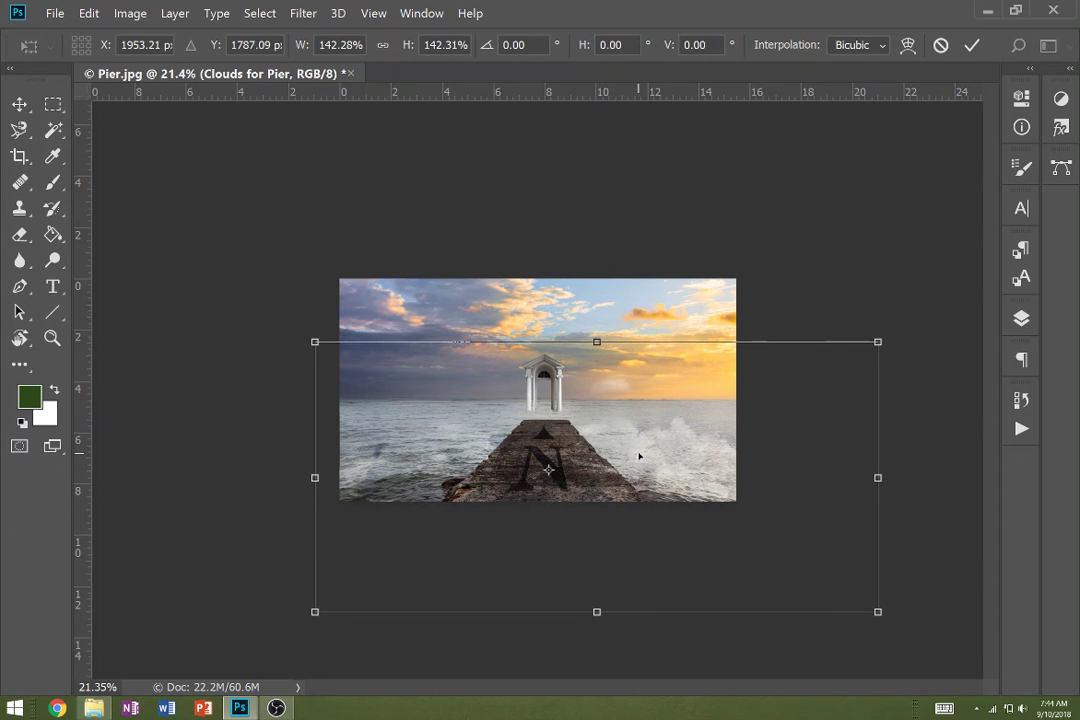
pyautogui.moveTo(654, 462); pyautogui.dragTo(594, 444)
pyautogui.press('Return')
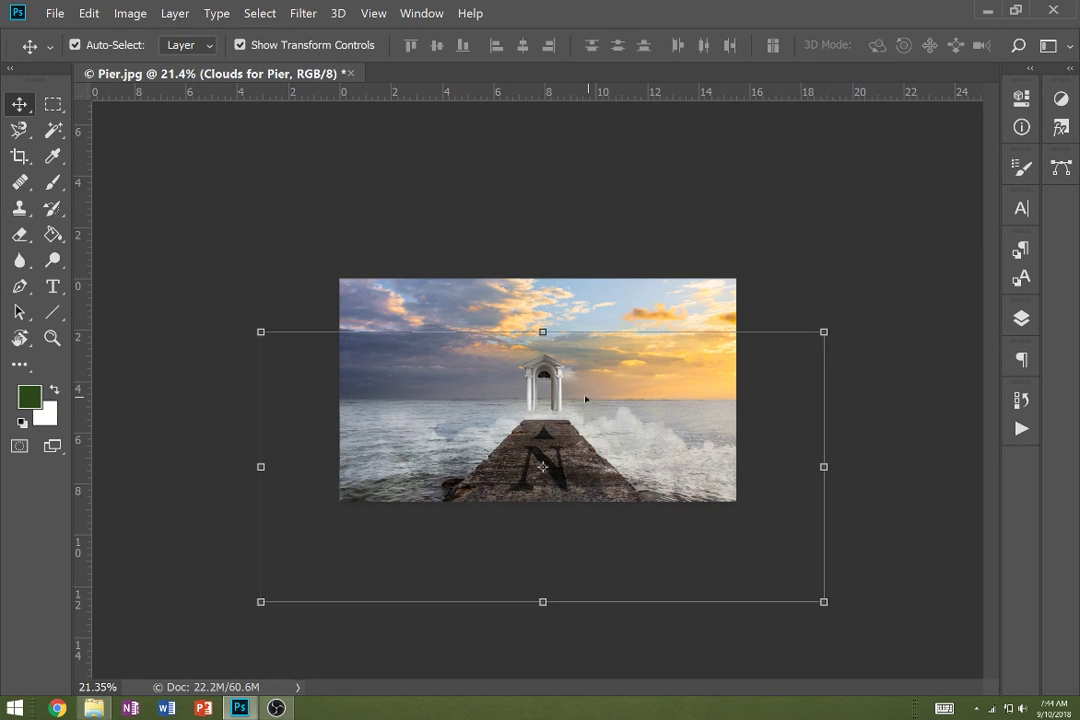
pyautogui.press('e')
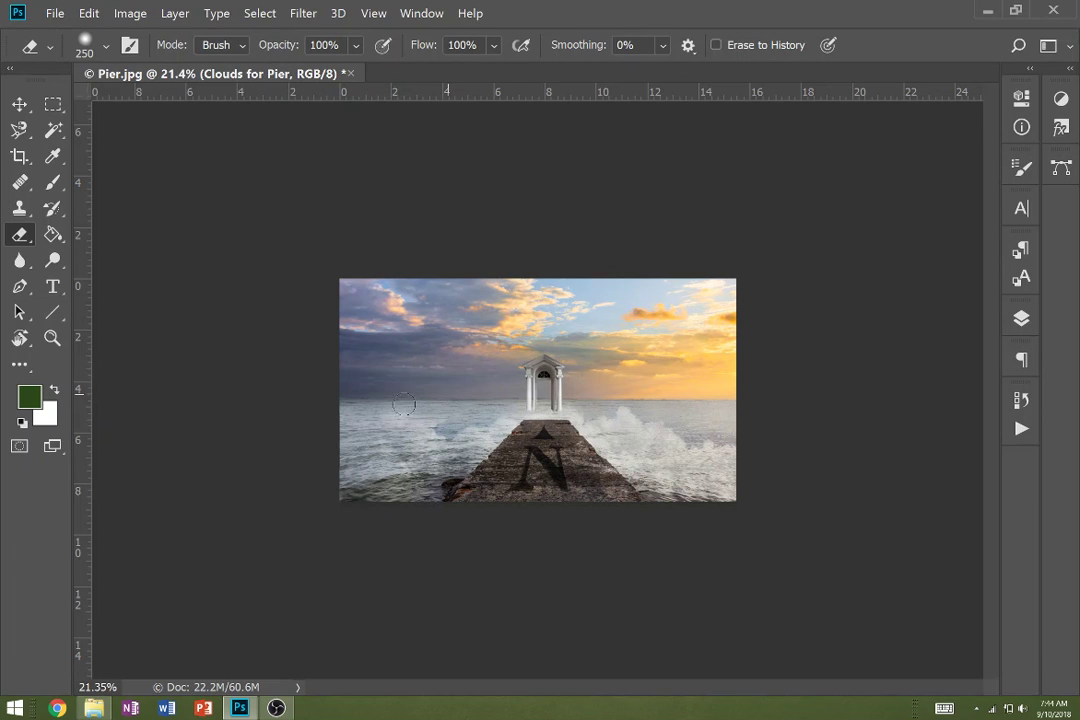
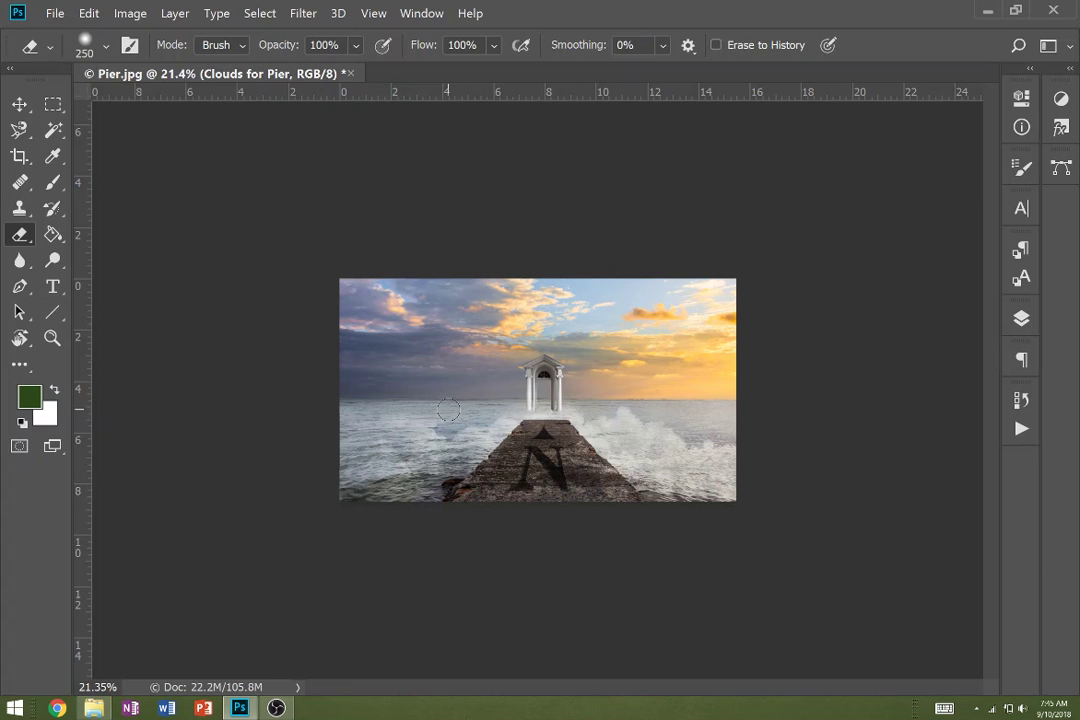
# Place the Clouds for Sky image from the compositing folder into the document and raise it to cover the sky.
pyautogui.click(93, 708)
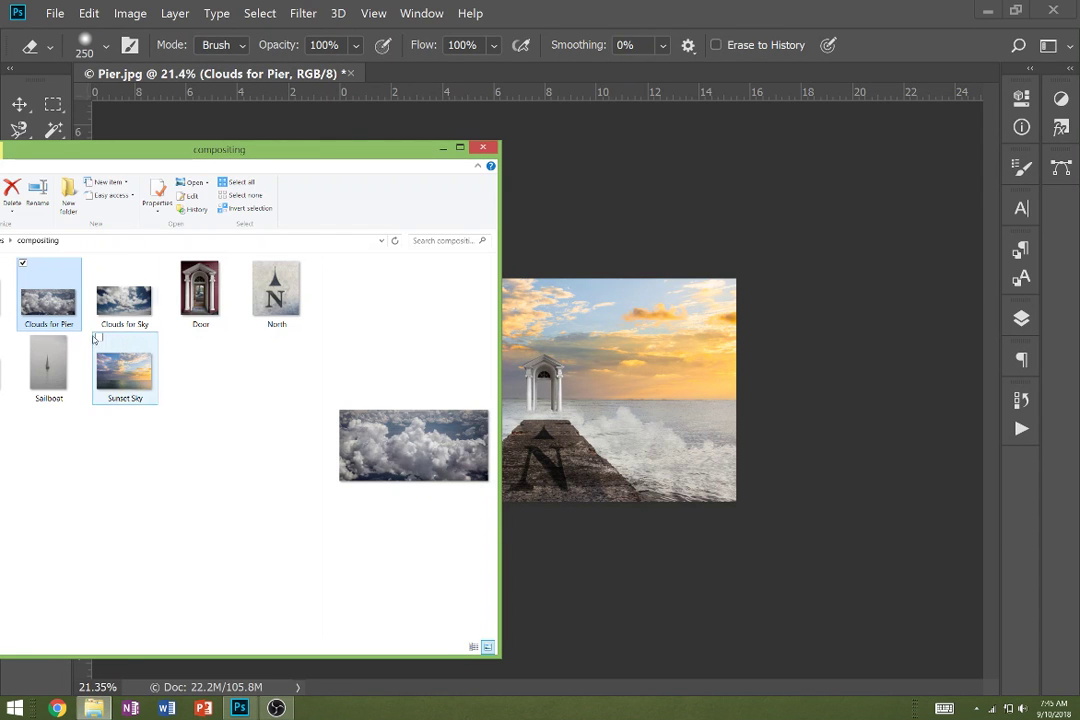
pyautogui.click(110, 315)
pyautogui.moveTo(110, 315); pyautogui.dragTo(631, 349)
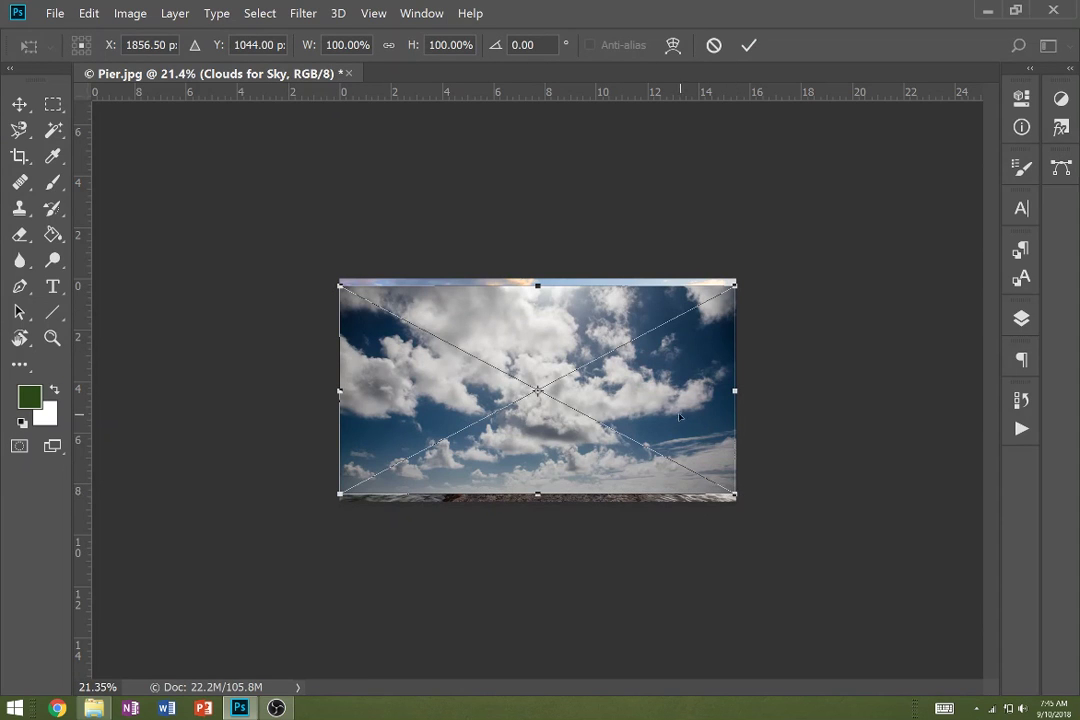
pyautogui.press('e')
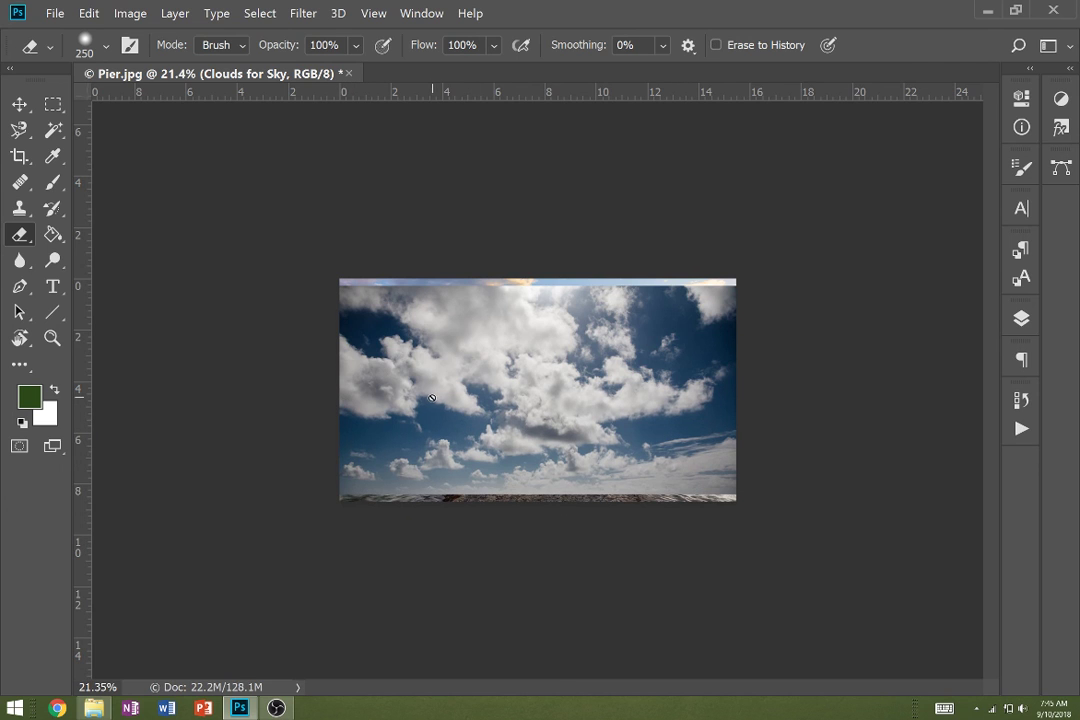
pyautogui.press('v')
pyautogui.moveTo(512, 411); pyautogui.dragTo(500, 352)
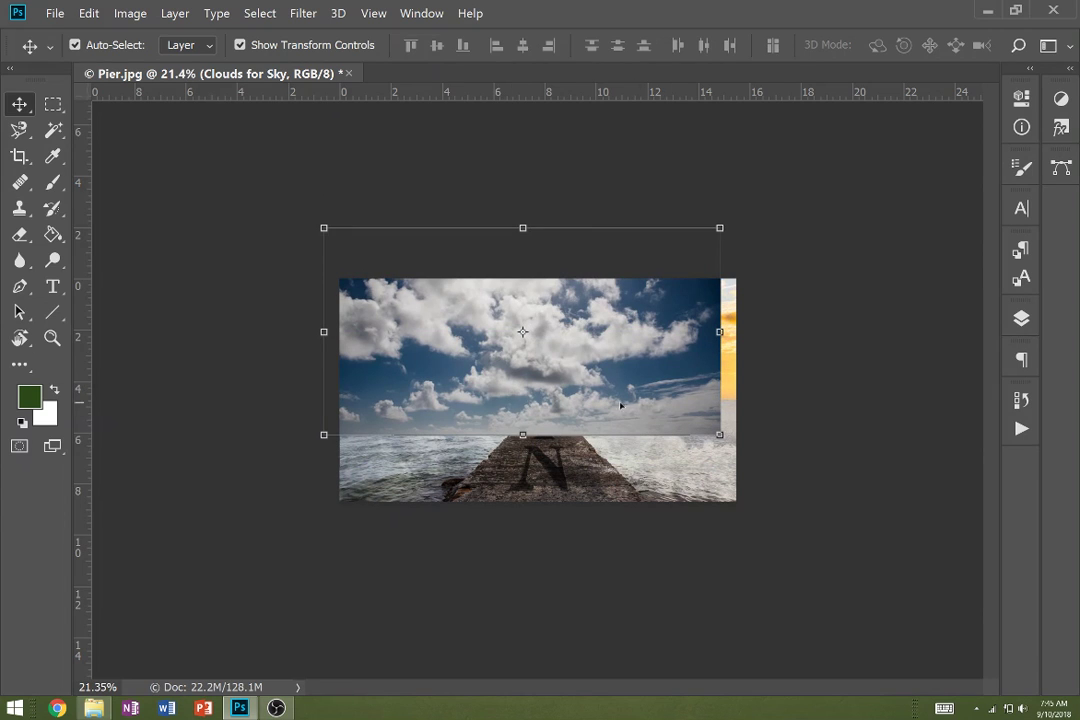
# Rasterize the Clouds for Sky layer and erase its hard lower edge down to the horizon and its edge beside the sunset.
pyautogui.press('e')
pyautogui.click(295, 350)
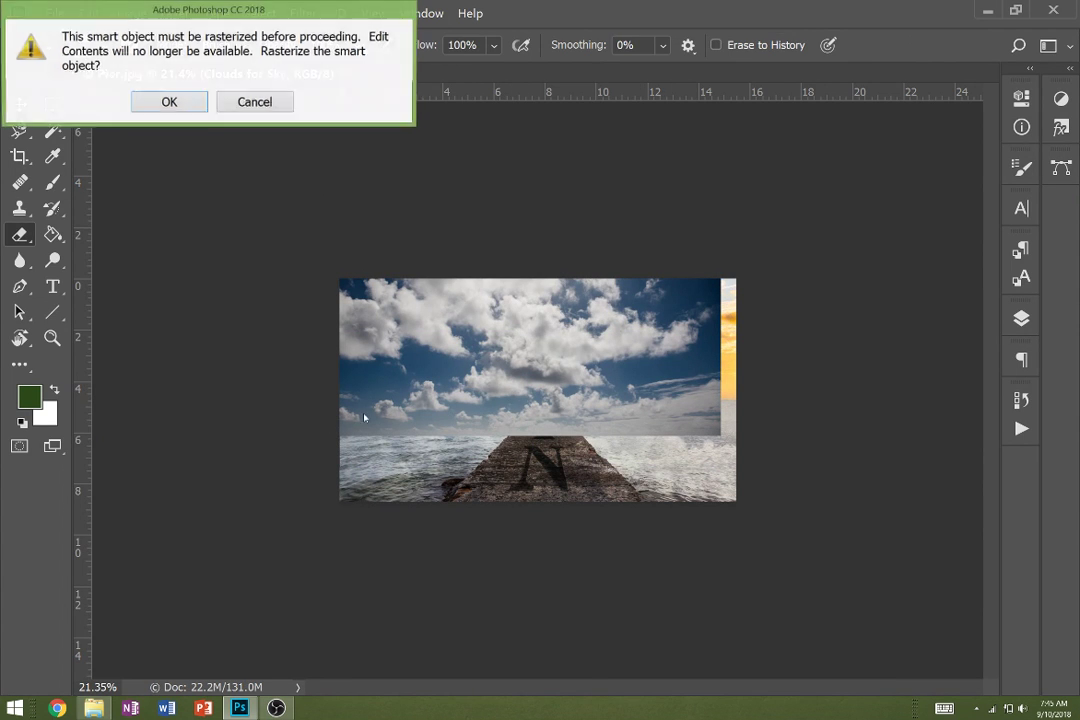
pyautogui.click(167, 102)
pyautogui.moveTo(335, 424)
pyautogui.mouseDown()
pyautogui.moveTo(343, 413)
pyautogui.moveTo(386, 427)
pyautogui.moveTo(334, 417)
pyautogui.moveTo(435, 432)
pyautogui.moveTo(665, 428)
pyautogui.moveTo(535, 432)
pyautogui.mouseUp()
pyautogui.moveTo(651, 422)
pyautogui.mouseDown()
pyautogui.moveTo(738, 418)
pyautogui.moveTo(588, 451)
pyautogui.moveTo(490, 424)
pyautogui.moveTo(370, 412)
pyautogui.mouseUp()
pyautogui.moveTo(650, 424)
pyautogui.mouseDown()
pyautogui.moveTo(718, 409)
pyautogui.moveTo(726, 394)
pyautogui.moveTo(643, 419)
pyautogui.moveTo(716, 380)
pyautogui.moveTo(654, 405)
pyautogui.moveTo(473, 409)
pyautogui.moveTo(600, 408)
pyautogui.moveTo(736, 375)
pyautogui.moveTo(735, 361)
pyautogui.moveTo(700, 374)
pyautogui.moveTo(715, 348)
pyautogui.moveTo(700, 269)
pyautogui.moveTo(727, 337)
pyautogui.mouseUp()
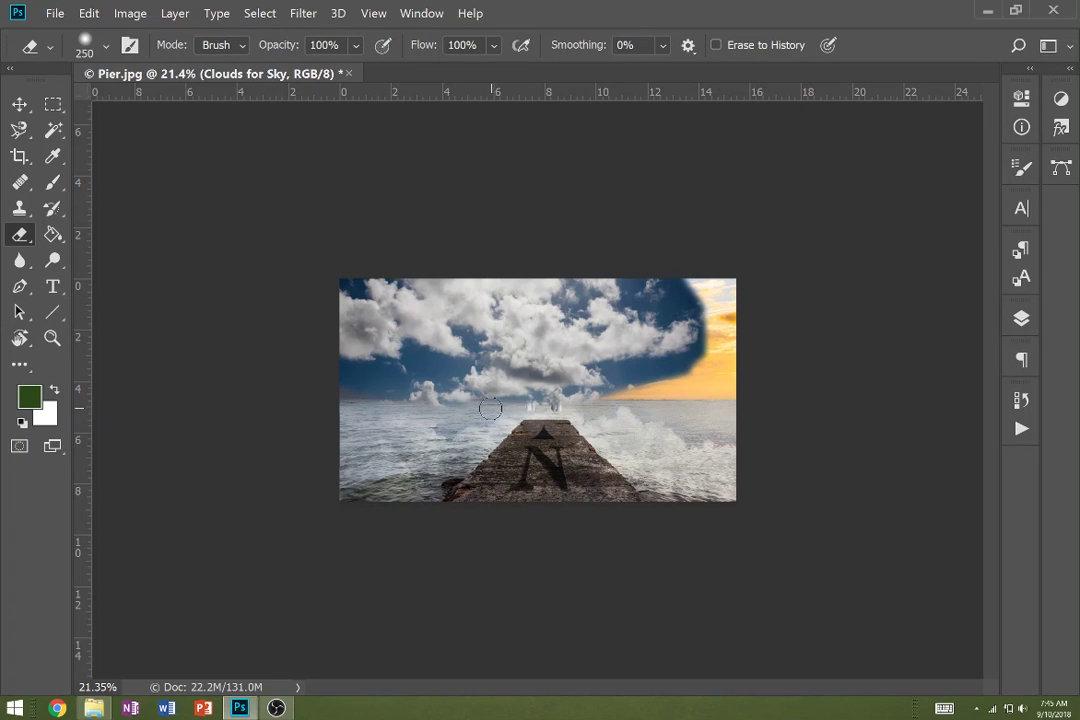
# Set the Clouds for Sky layer's blend mode to Overlay.
pyautogui.click(1028, 319)
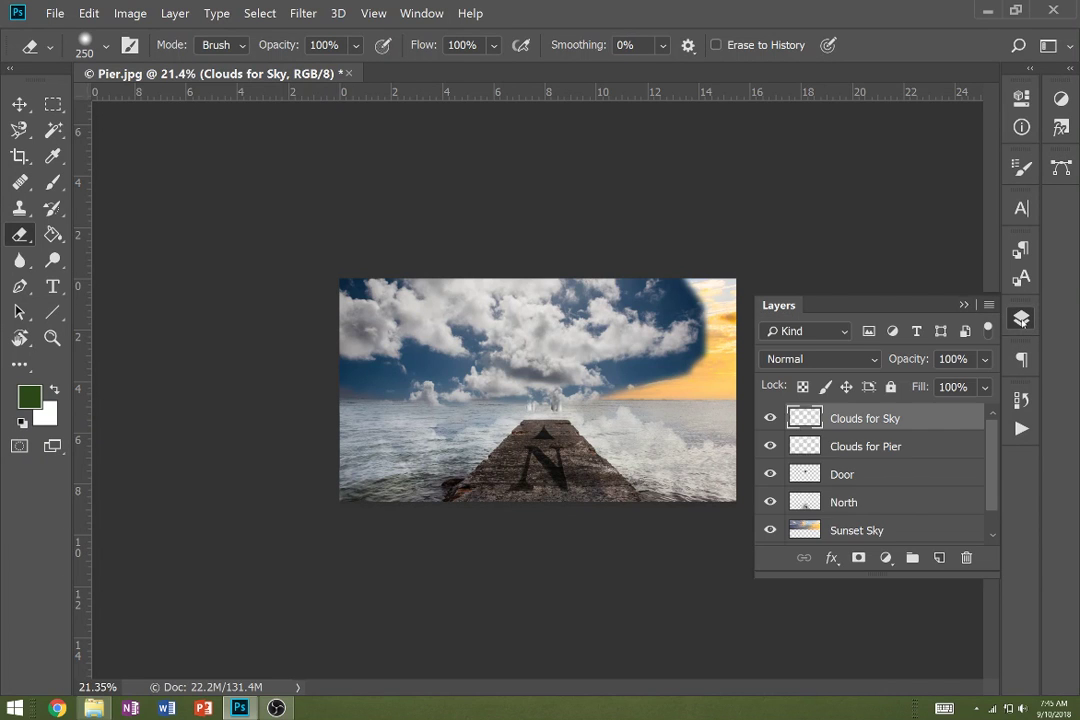
pyautogui.click(858, 362)
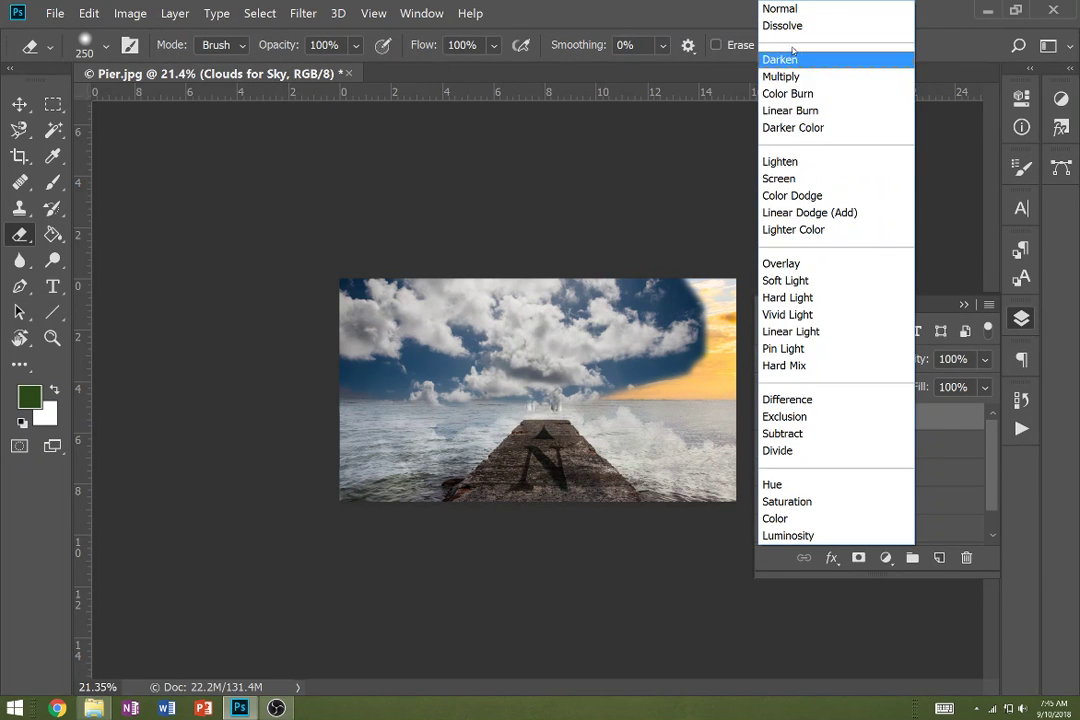
pyautogui.click(788, 264)
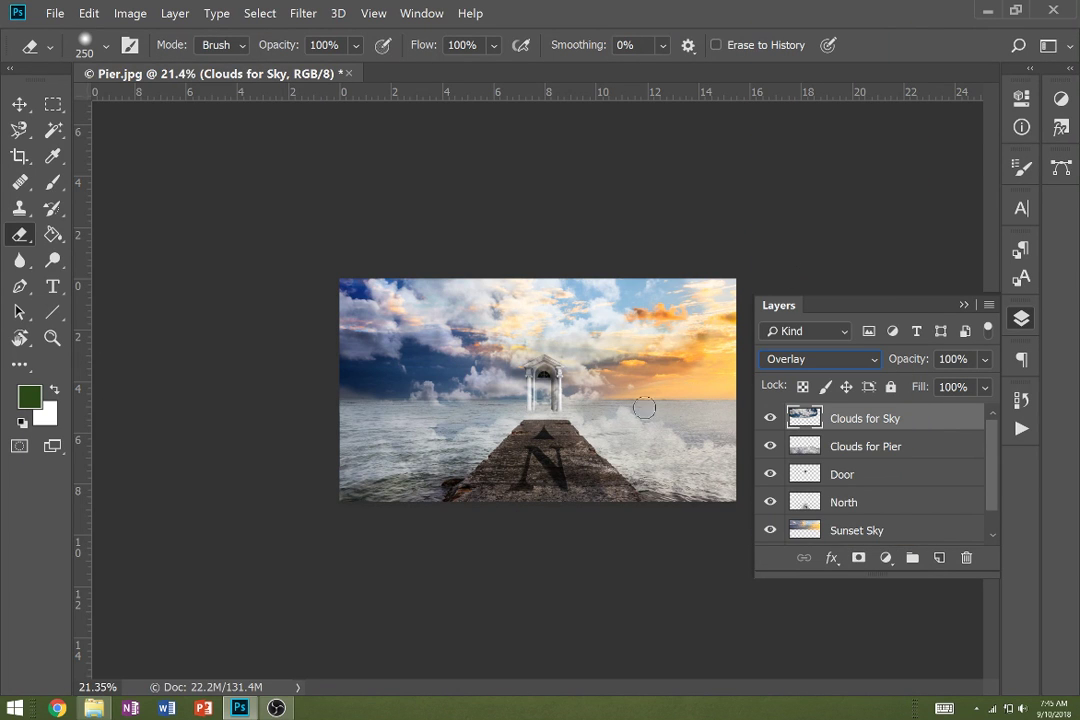
# Erase the remaining clouds just above the horizon on the Clouds for Sky layer and move that layer beneath Door.
pyautogui.moveTo(345, 378)
pyautogui.mouseDown()
pyautogui.moveTo(415, 400)
pyautogui.moveTo(444, 386)
pyautogui.moveTo(356, 375)
pyautogui.moveTo(473, 378)
pyautogui.moveTo(435, 366)
pyautogui.moveTo(422, 375)
pyautogui.moveTo(485, 393)
pyautogui.moveTo(537, 384)
pyautogui.moveTo(603, 393)
pyautogui.mouseUp()
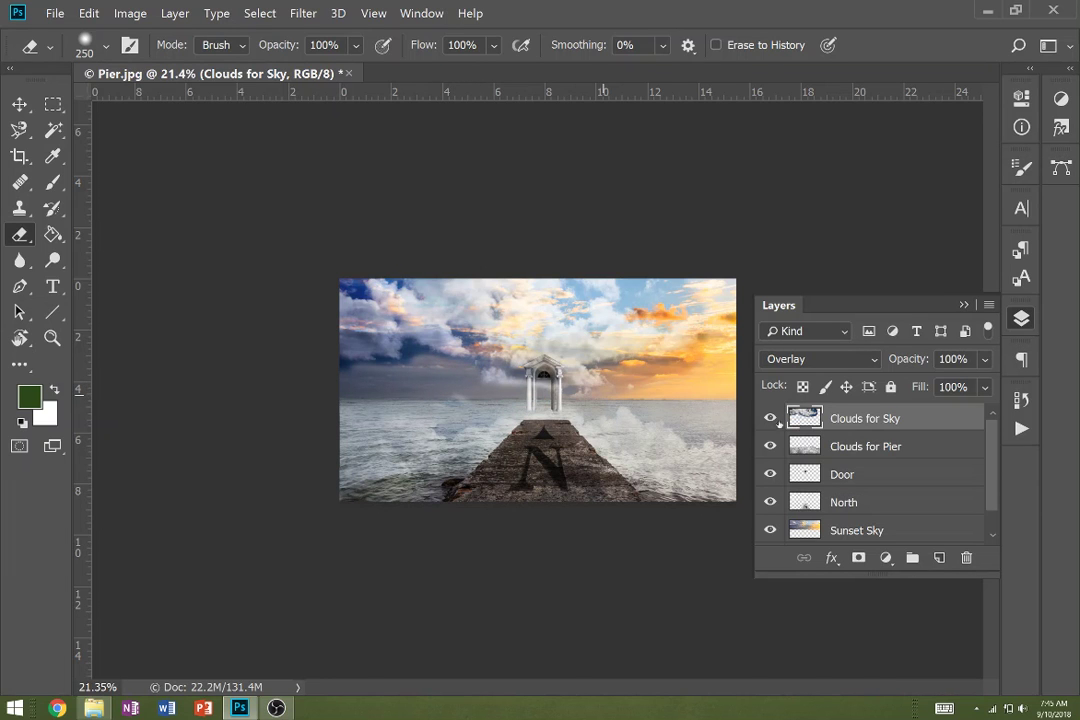
pyautogui.moveTo(862, 430); pyautogui.dragTo(870, 488)
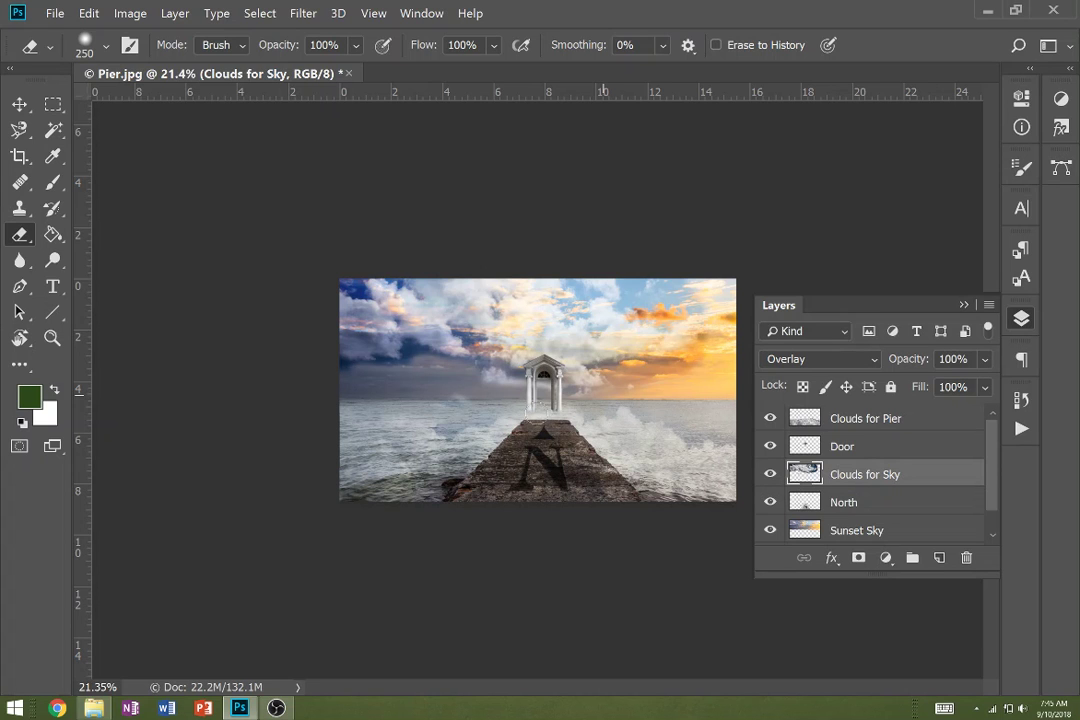
# Try the Multiply blend mode on the Clouds for Sky layer and return it to Overlay.
pyautogui.click(840, 359)
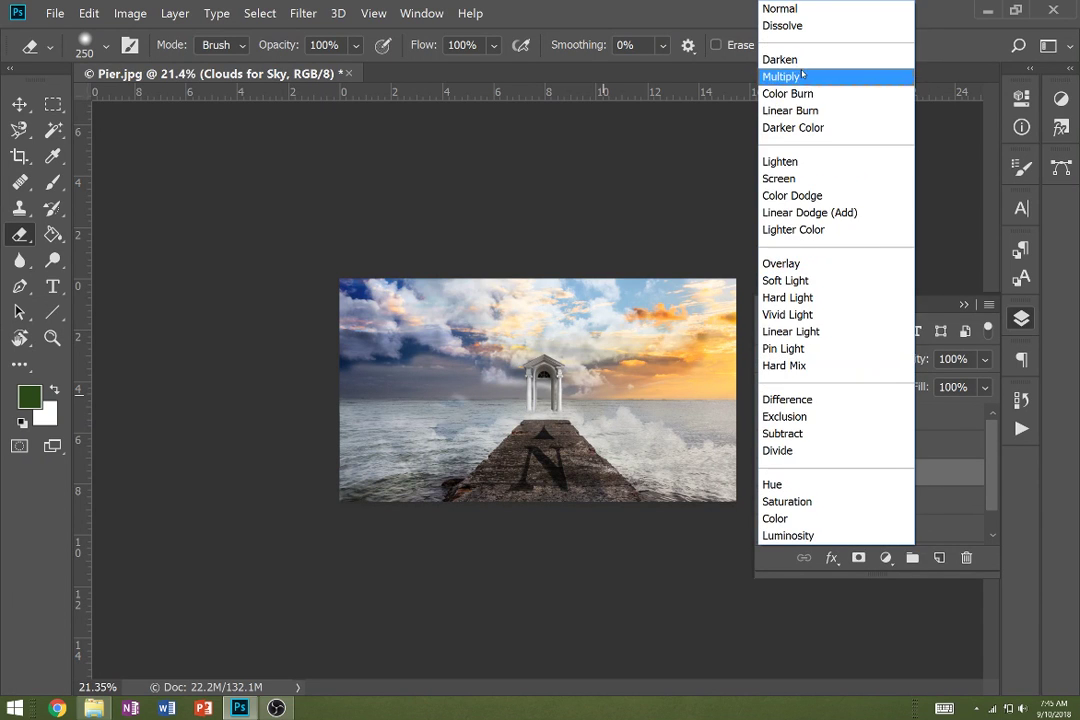
pyautogui.click(802, 75)
pyautogui.click(820, 359)
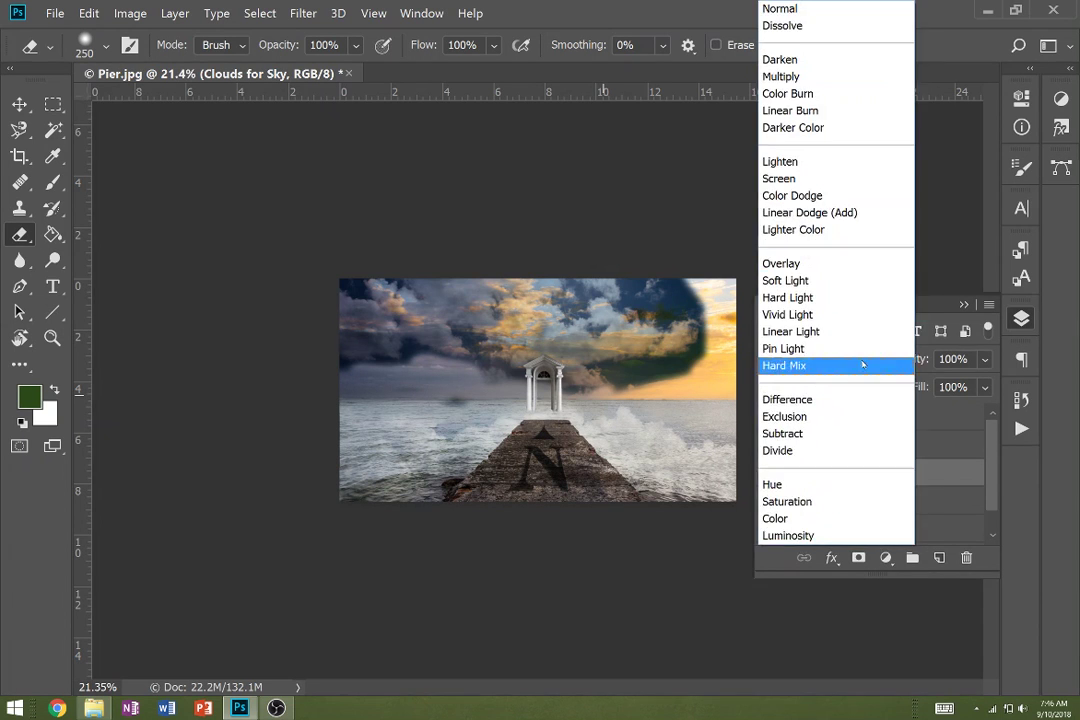
pyautogui.click(839, 264)
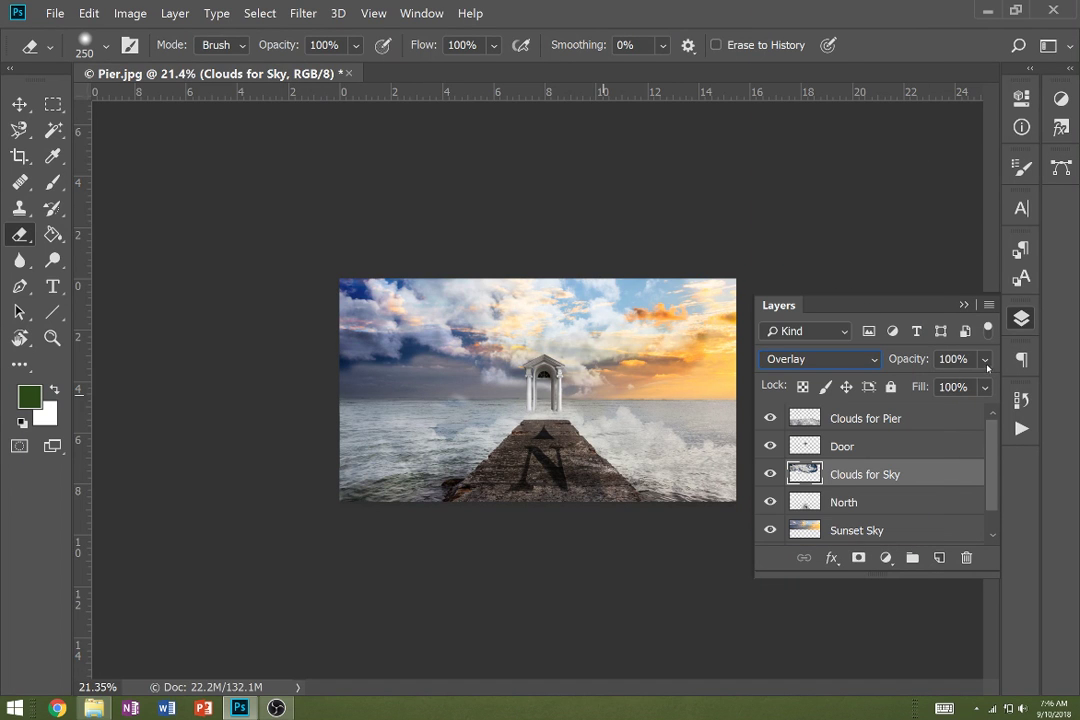
# Lower the Clouds for Sky layer's opacity to 51% and enlarge it proportionally to about 135.5%, extending up and to the right.
pyautogui.click(985, 359)
pyautogui.moveTo(989, 384); pyautogui.dragTo(940, 384)
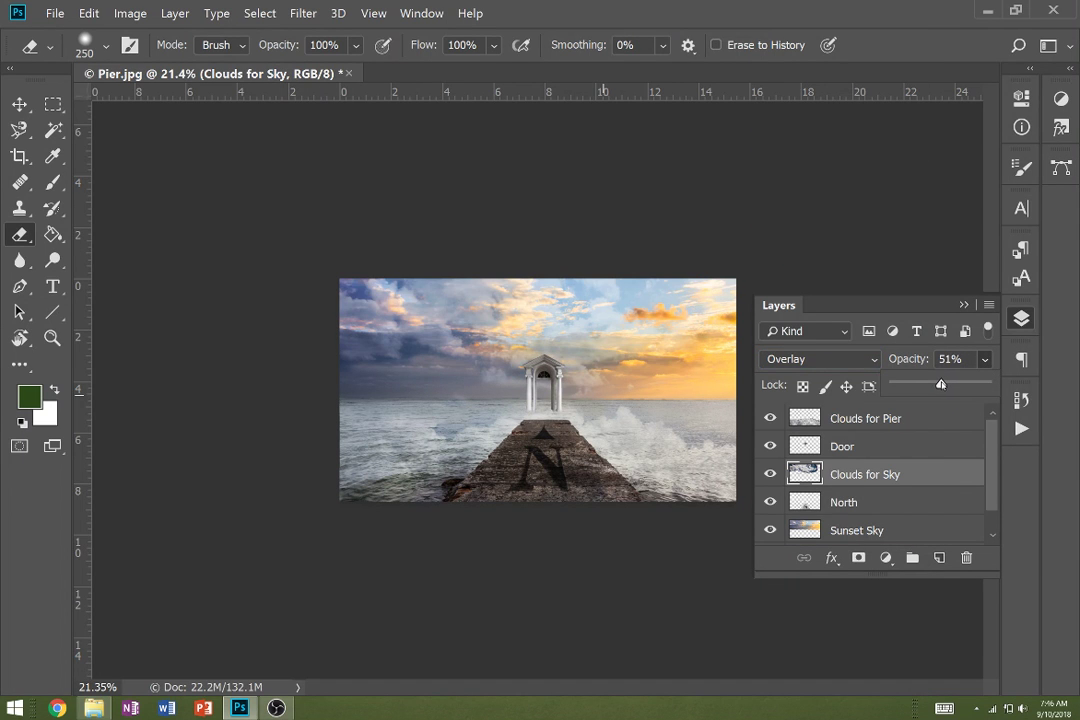
pyautogui.press('v')
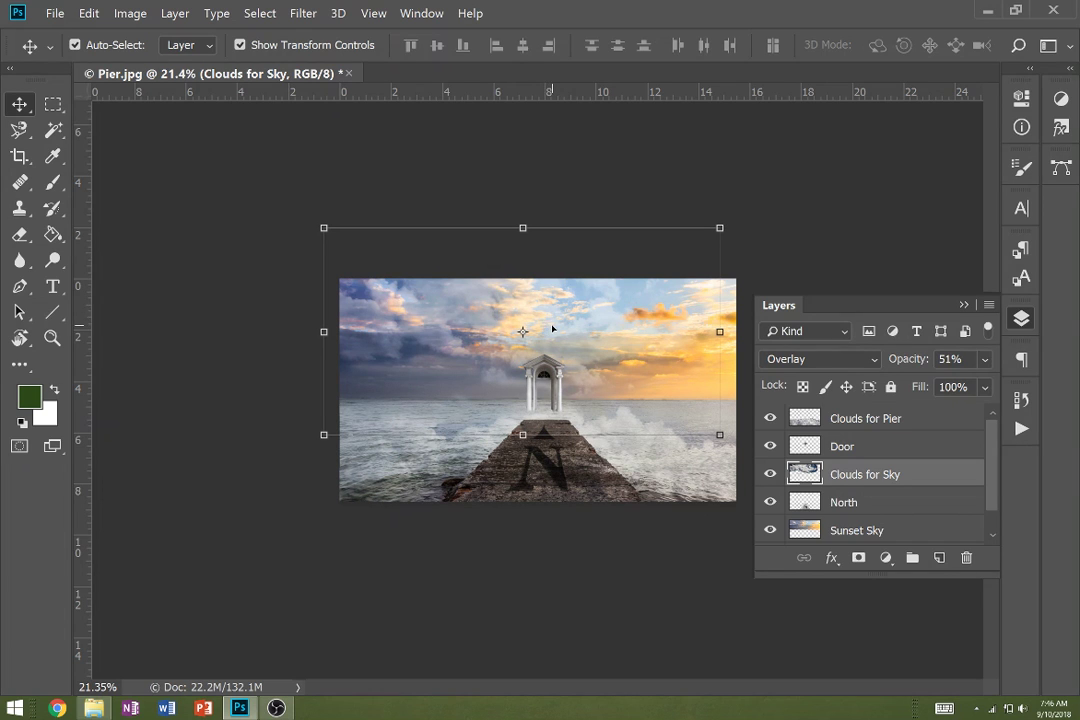
pyautogui.moveTo(715, 233); pyautogui.dragTo(866, 172)
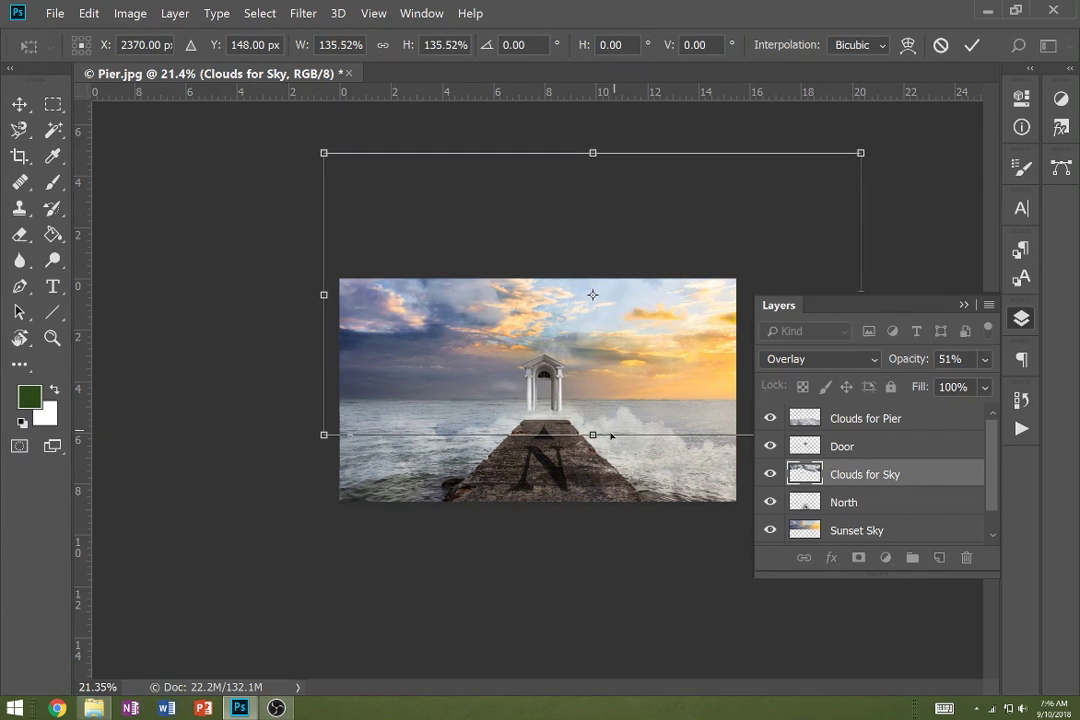
pyautogui.press('Return')
pyautogui.press('e')
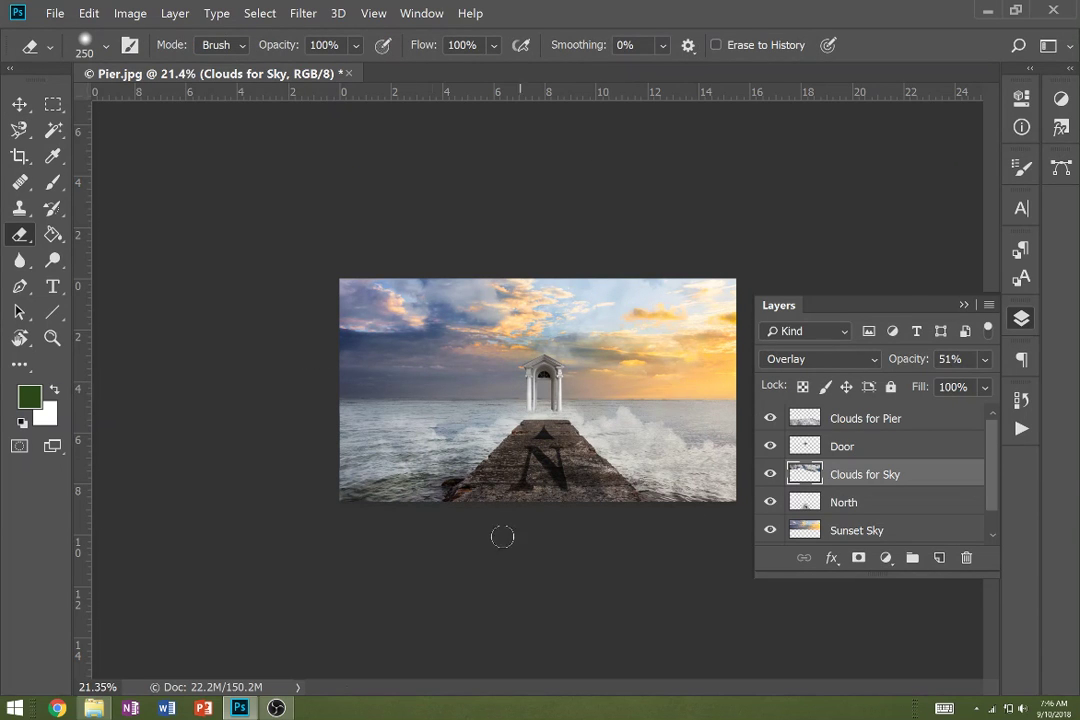
# Place the Sailboat image from the compositing folder into the document, over the sunset horizon to the right of the door.
pyautogui.click(93, 708)
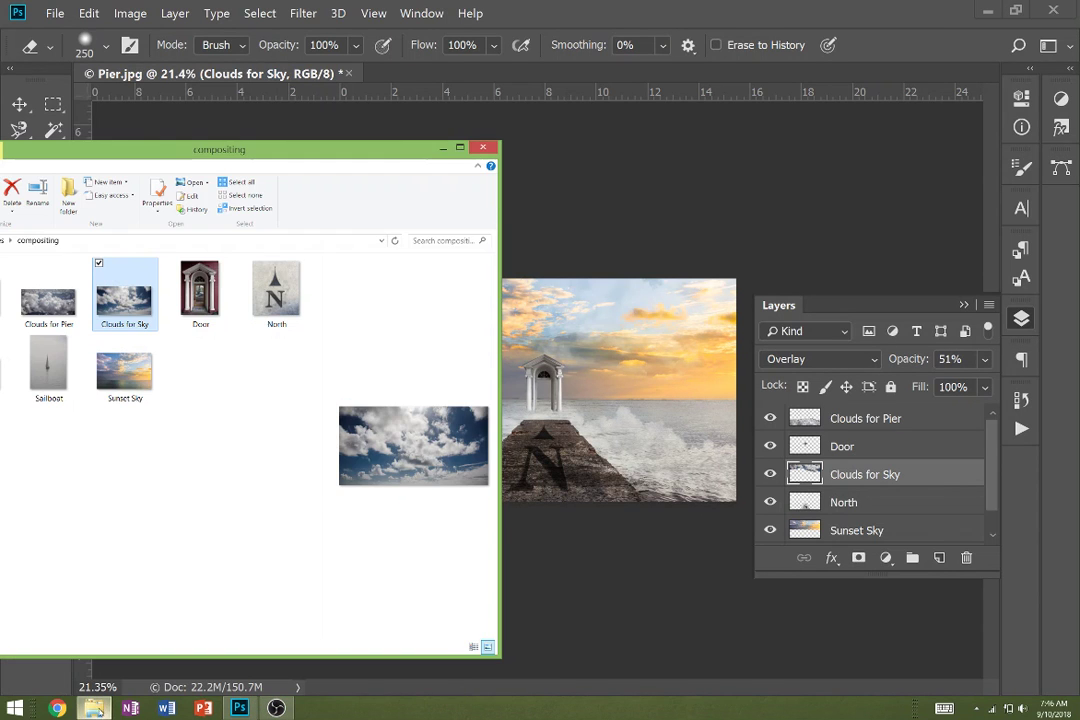
pyautogui.click(48, 368)
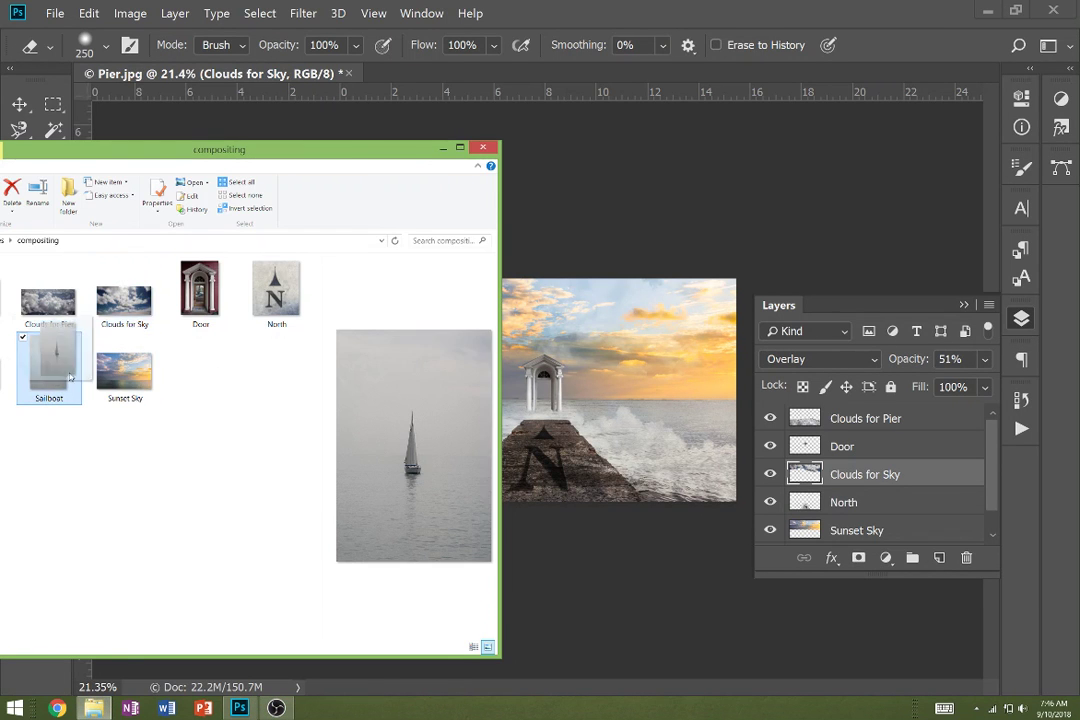
pyautogui.moveTo(48, 368); pyautogui.dragTo(566, 397)
pyautogui.moveTo(632, 398); pyautogui.dragTo(636, 410)
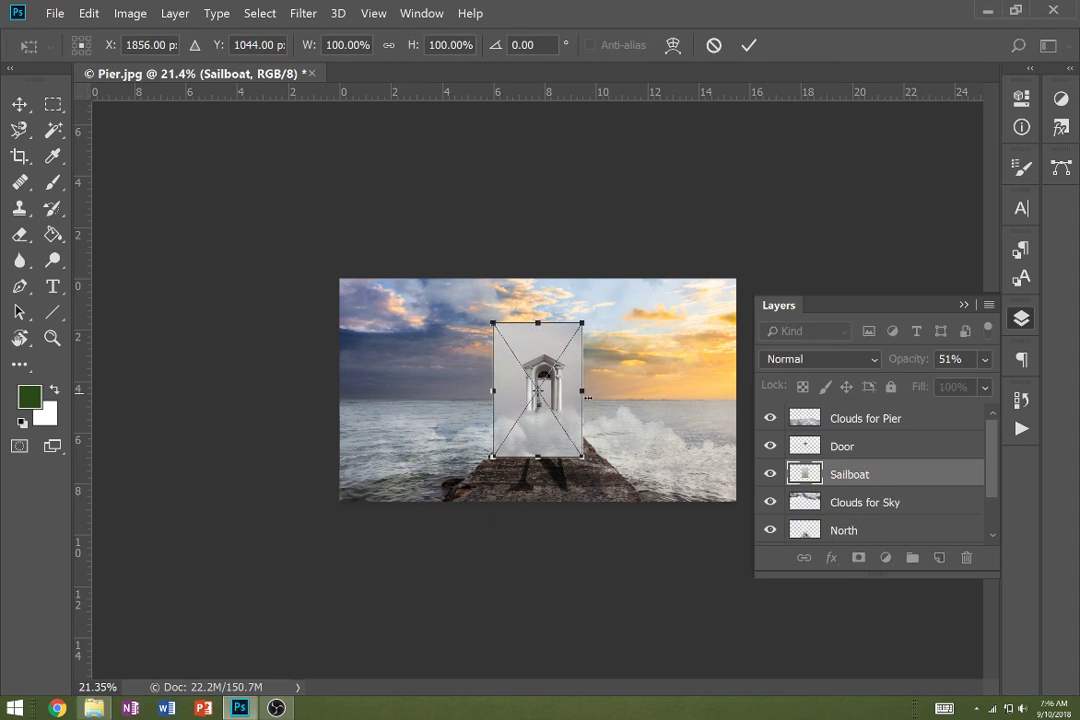
pyautogui.moveTo(541, 435); pyautogui.dragTo(668, 425)
pyautogui.press('Return')
pyautogui.press('e')
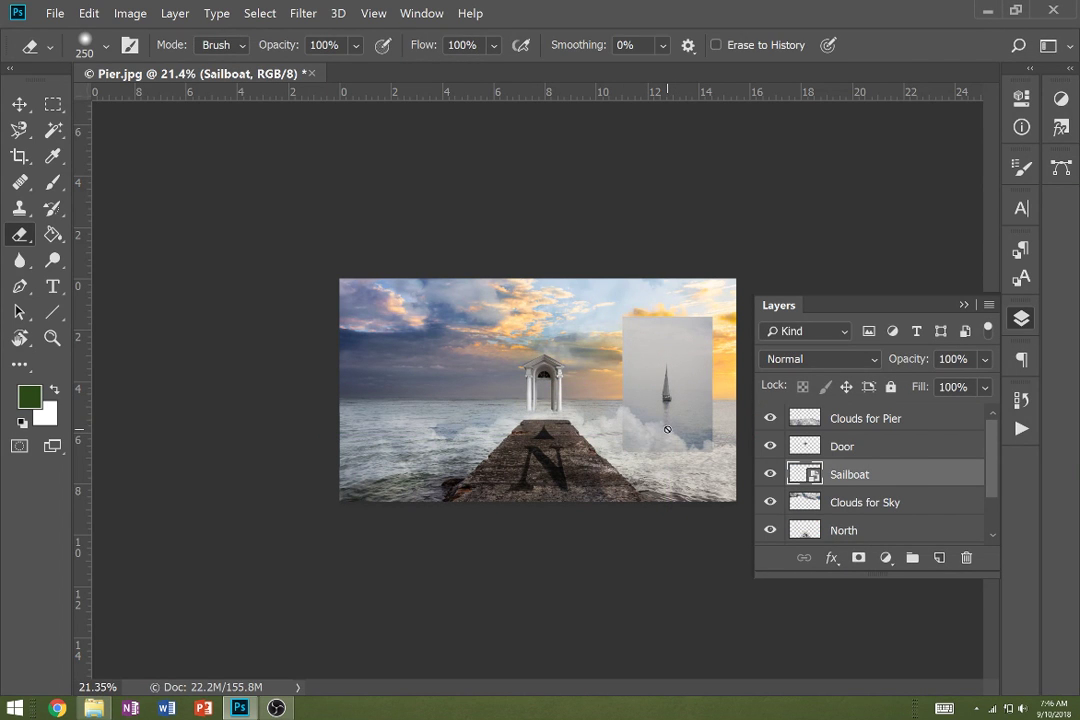
# Select the sailboat's sail and hull by tracing their outline with the Magnetic Lasso.
pyautogui.hotkey('ctrl', '0')
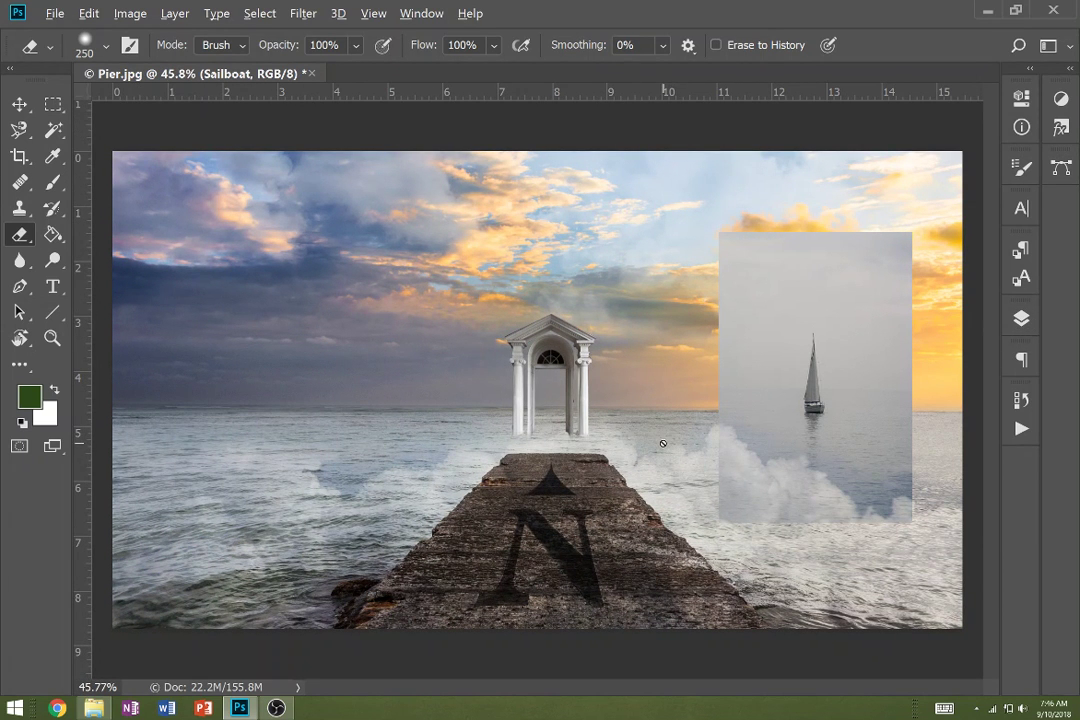
pyautogui.scroll(3, 662, 443)
pyautogui.moveTo(821, 379); pyautogui.dragTo(386, 449)
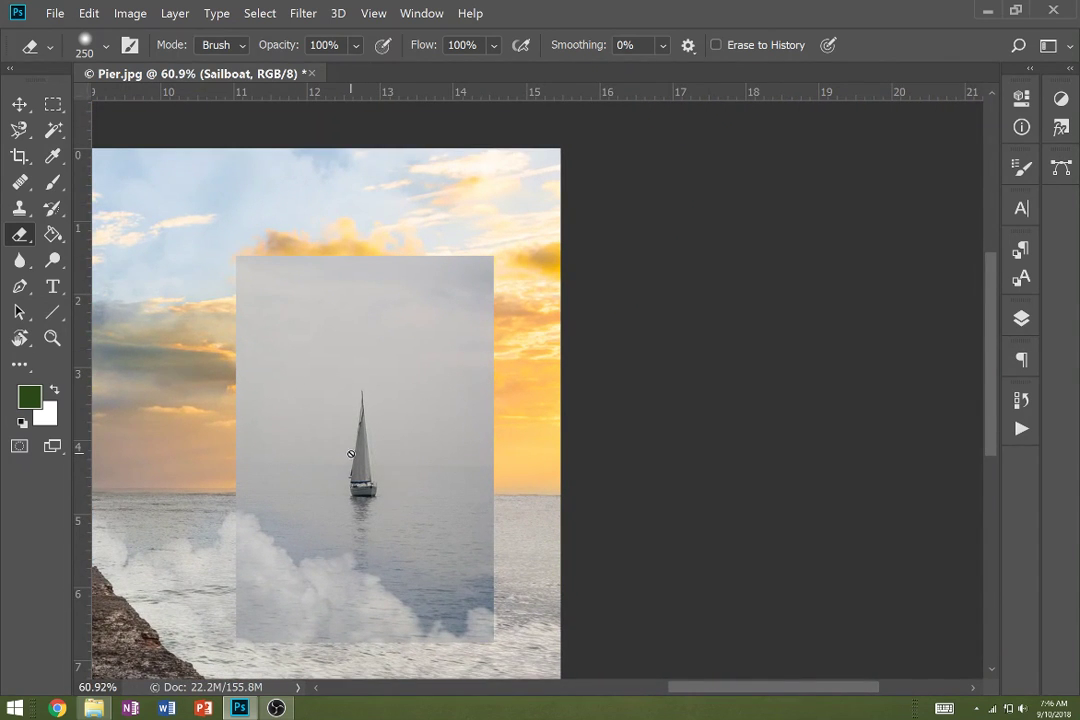
pyautogui.press('l')
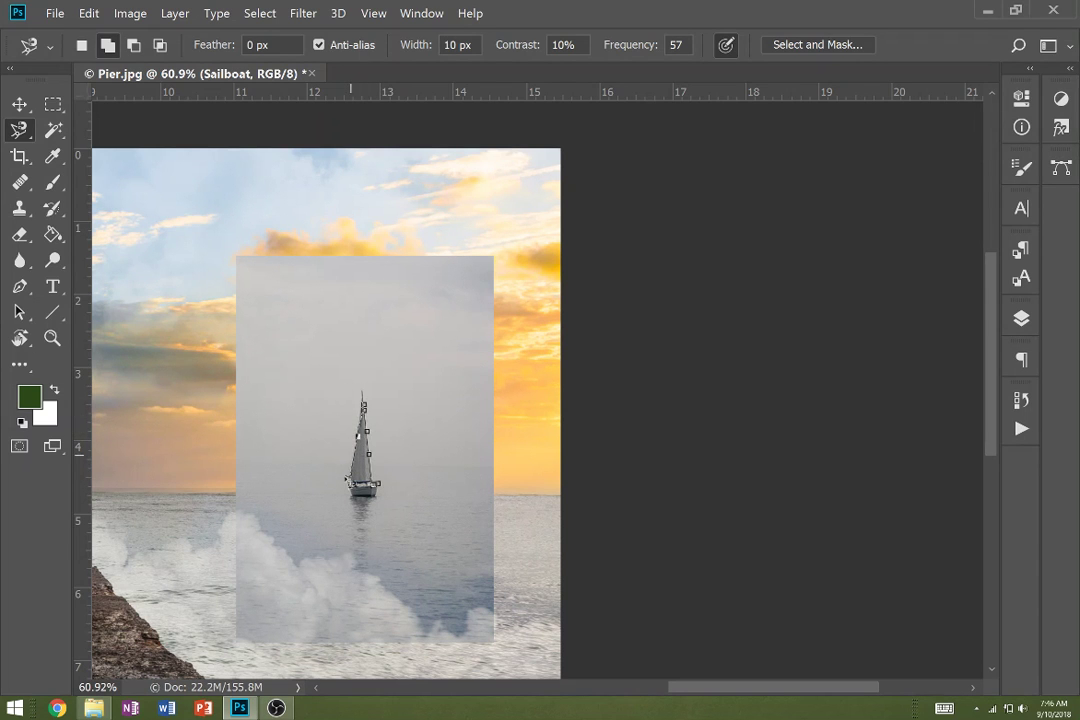
pyautogui.doubleClick(386, 488)
pyautogui.scroll(7, 365, 440)
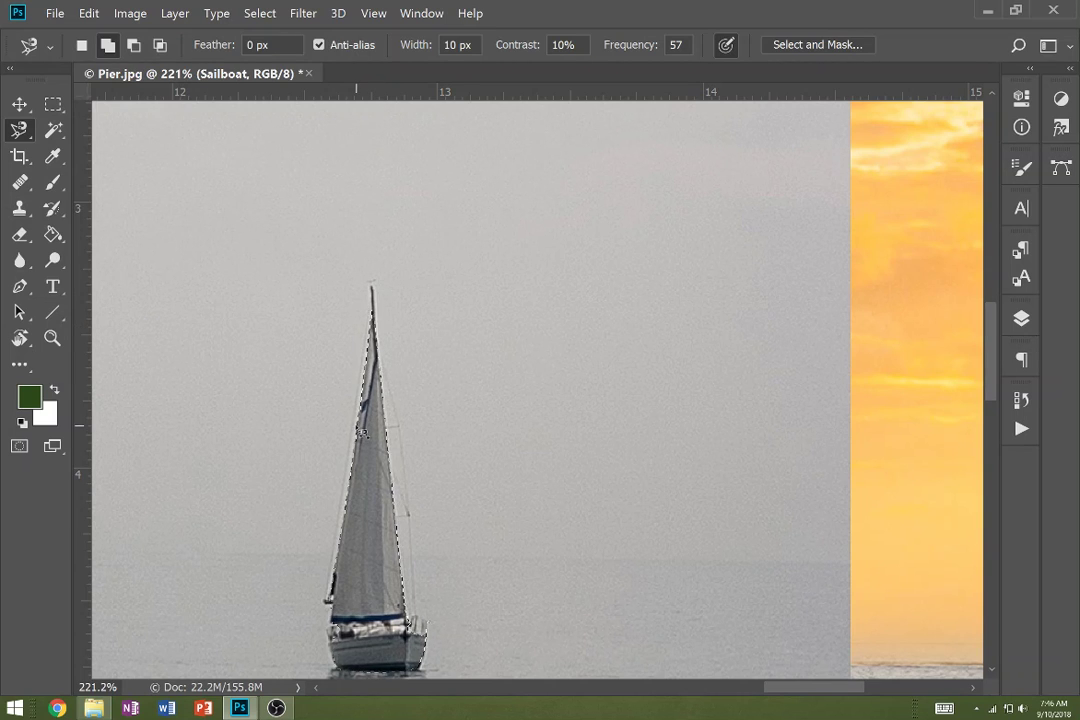
# Invert the selection, rasterize the Sailboat layer and delete the grey background around the boat.
pyautogui.press('m')
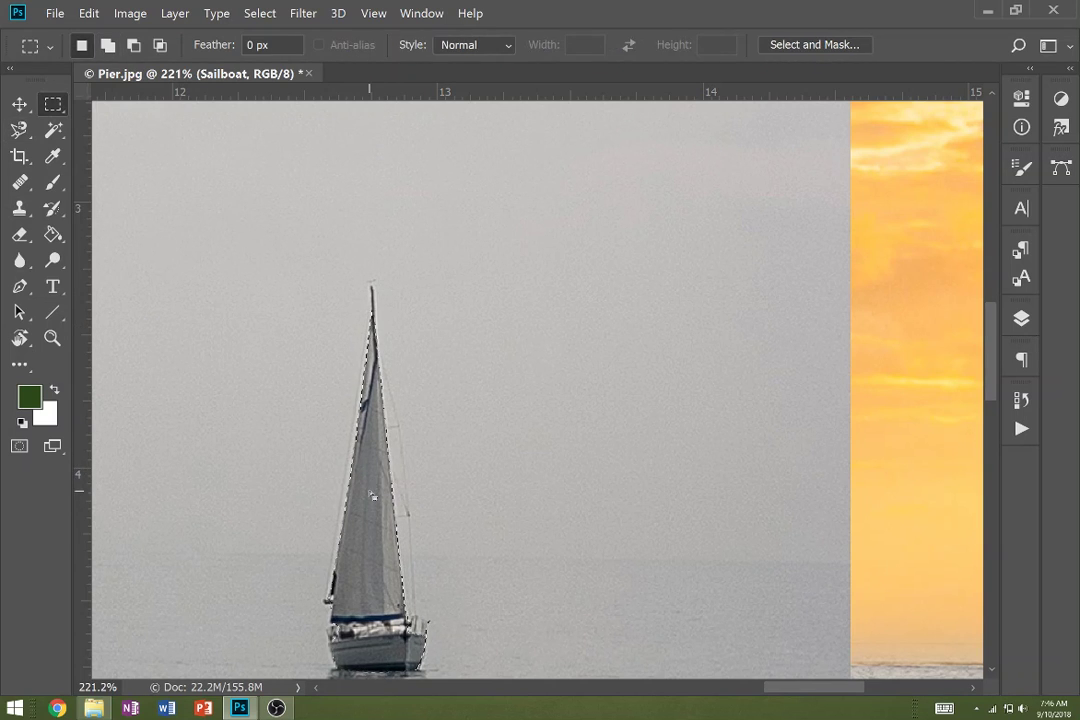
pyautogui.rightClick(370, 493)
pyautogui.click(412, 160)
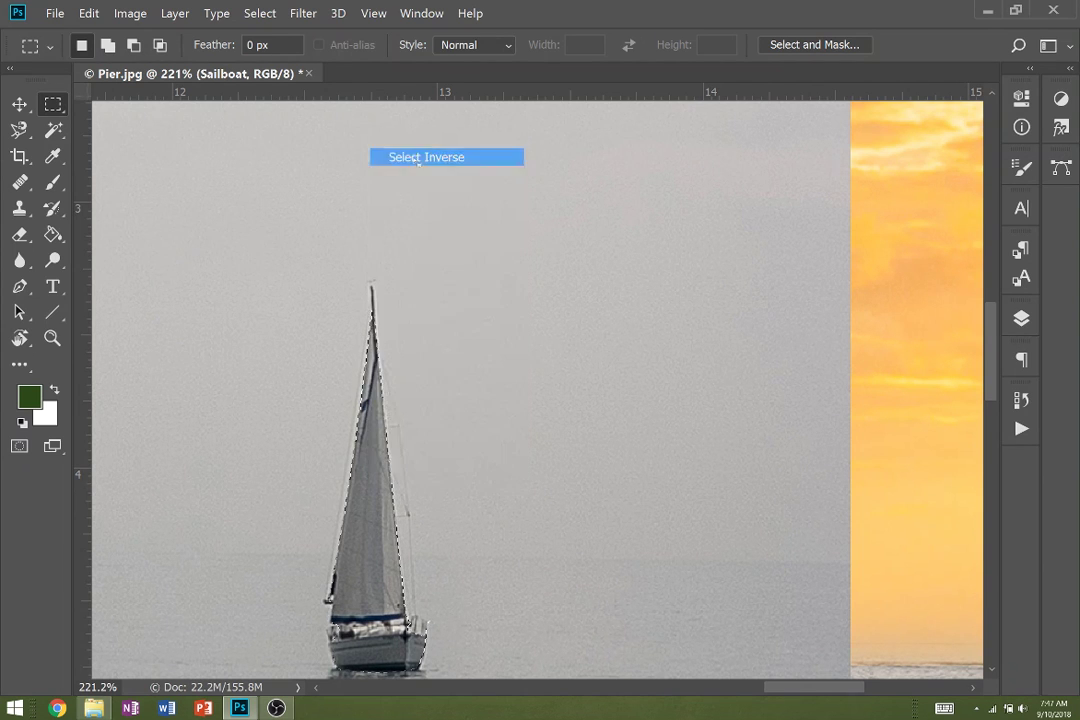
pyautogui.press('e')
pyautogui.click(745, 499)
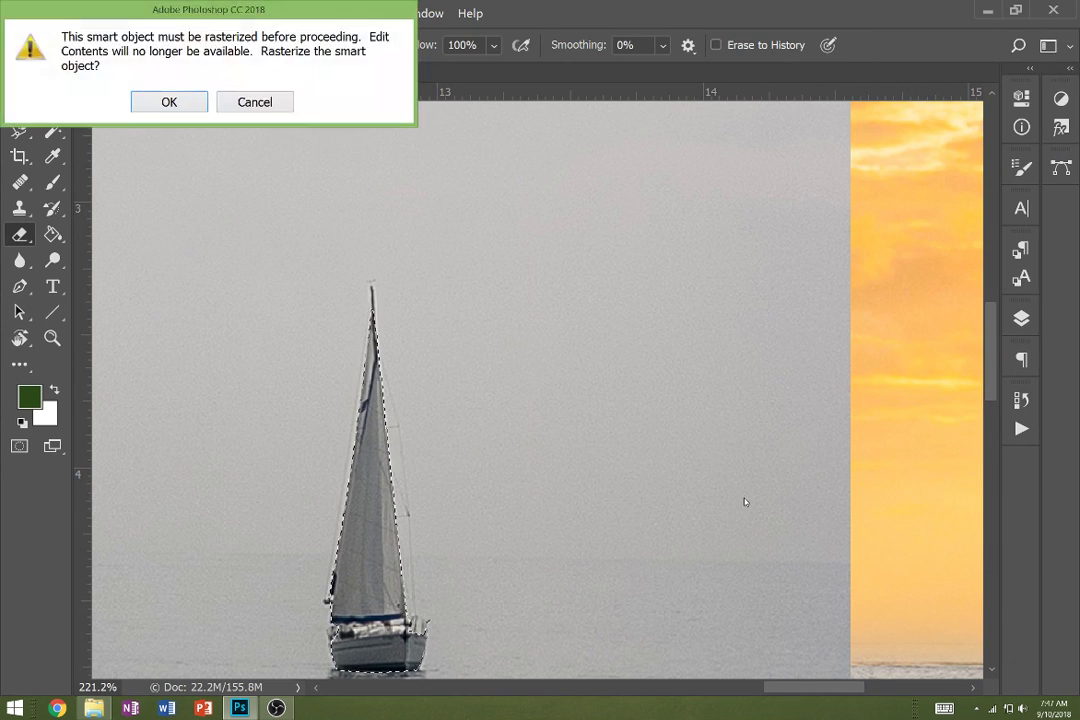
pyautogui.press('Return')
pyautogui.press('Delete')
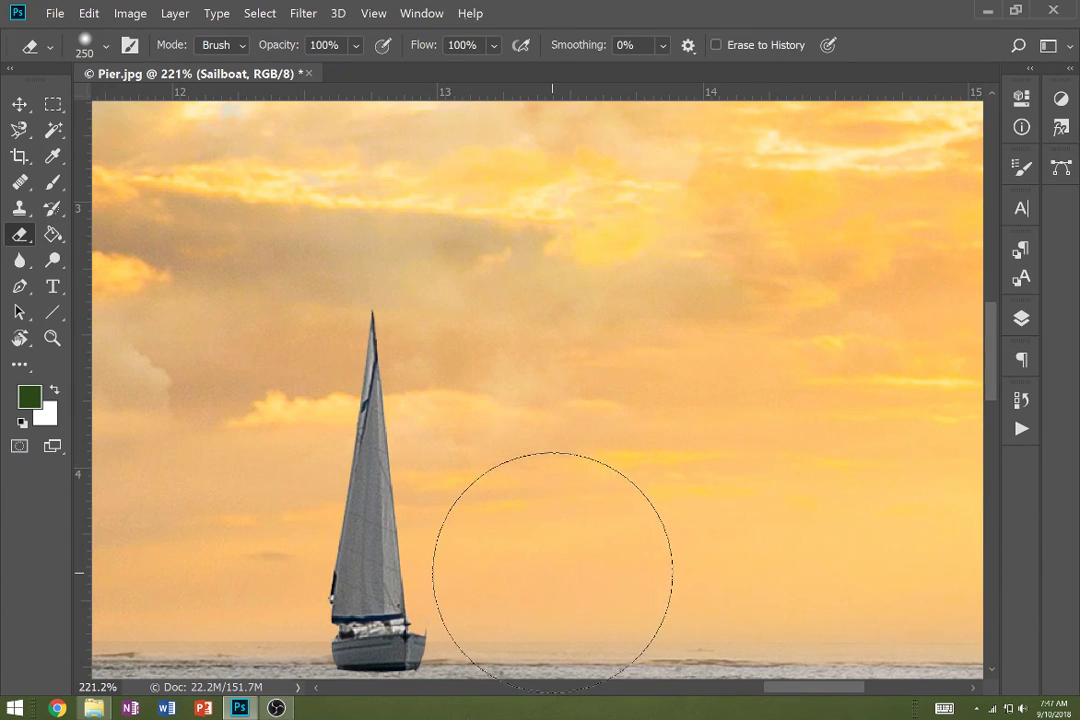
# Move the cut-out sailboat into the doorway opening and scale it down slightly to fit between the columns.
pyautogui.scroll(-3, 553, 572)
pyautogui.scroll(-5, 553, 572)
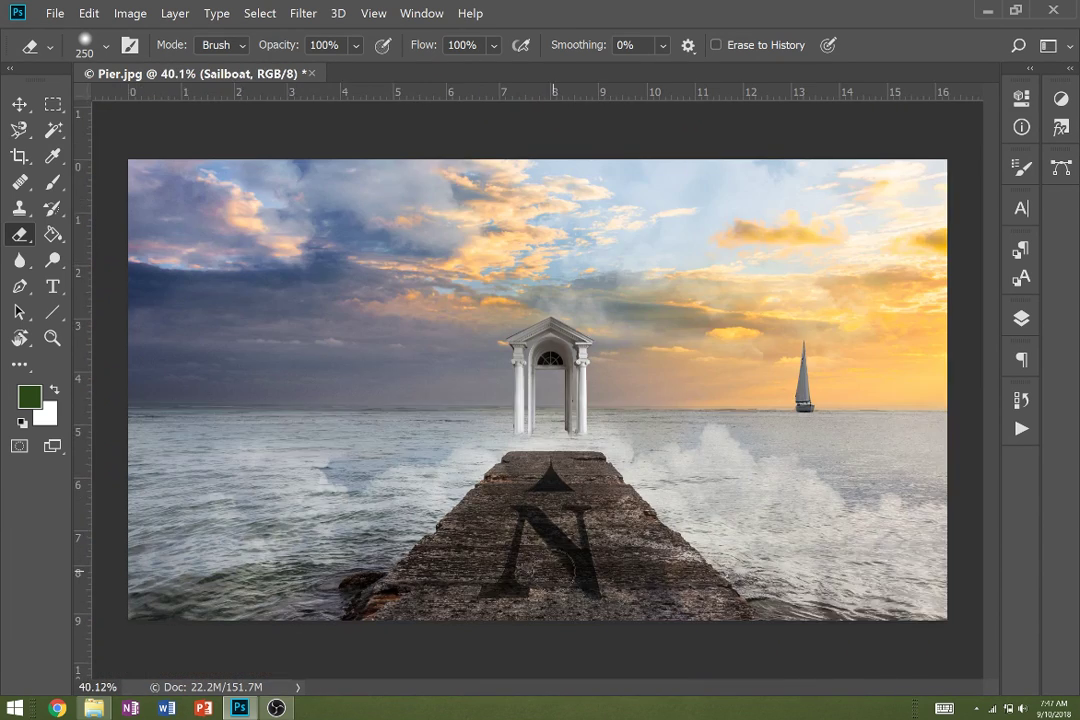
pyautogui.press('v')
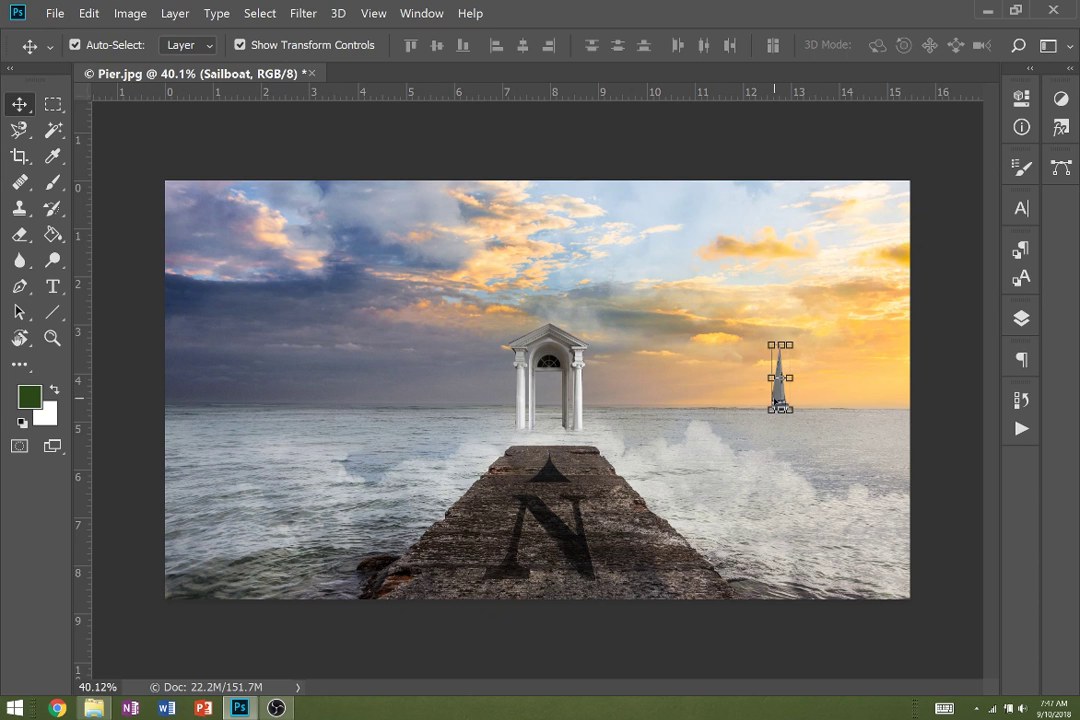
pyautogui.moveTo(776, 401); pyautogui.dragTo(550, 406)
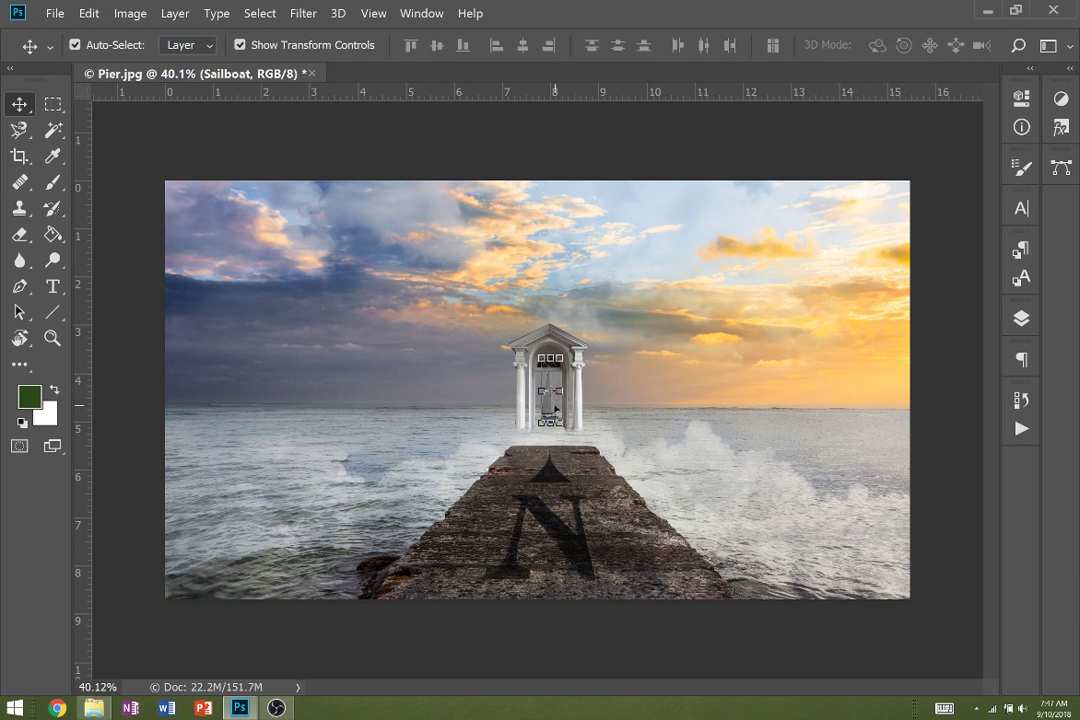
pyautogui.moveTo(567, 352); pyautogui.dragTo(563, 363)
pyautogui.moveTo(548, 413); pyautogui.dragTo(551, 404)
pyautogui.press('Return')
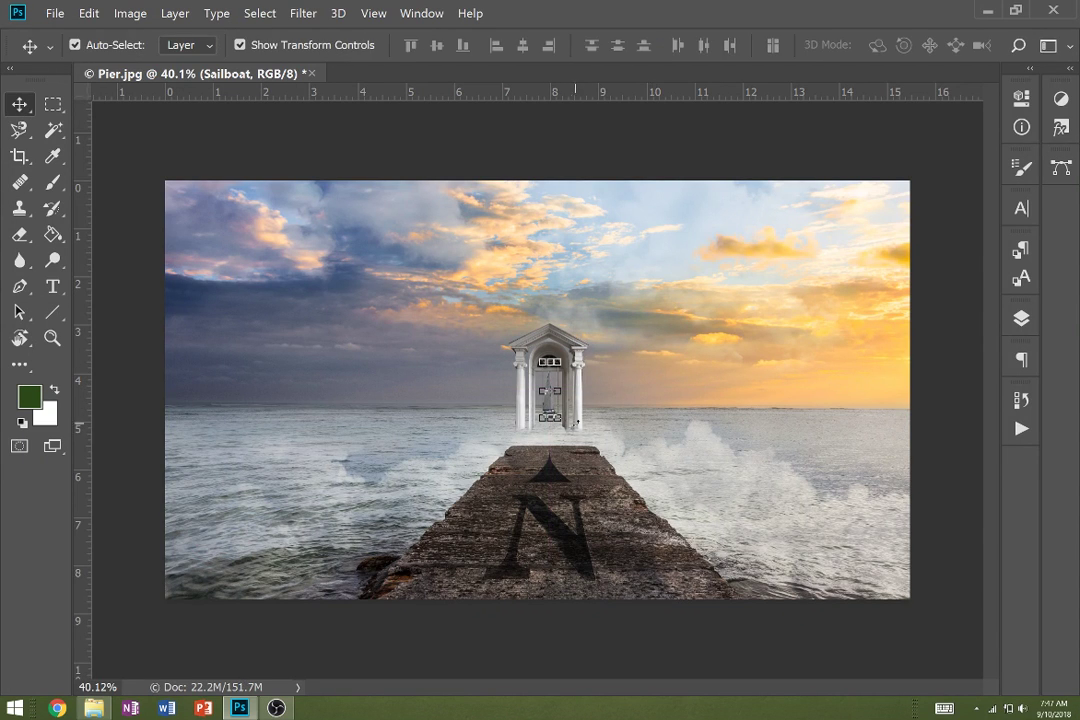
pyautogui.press('m')
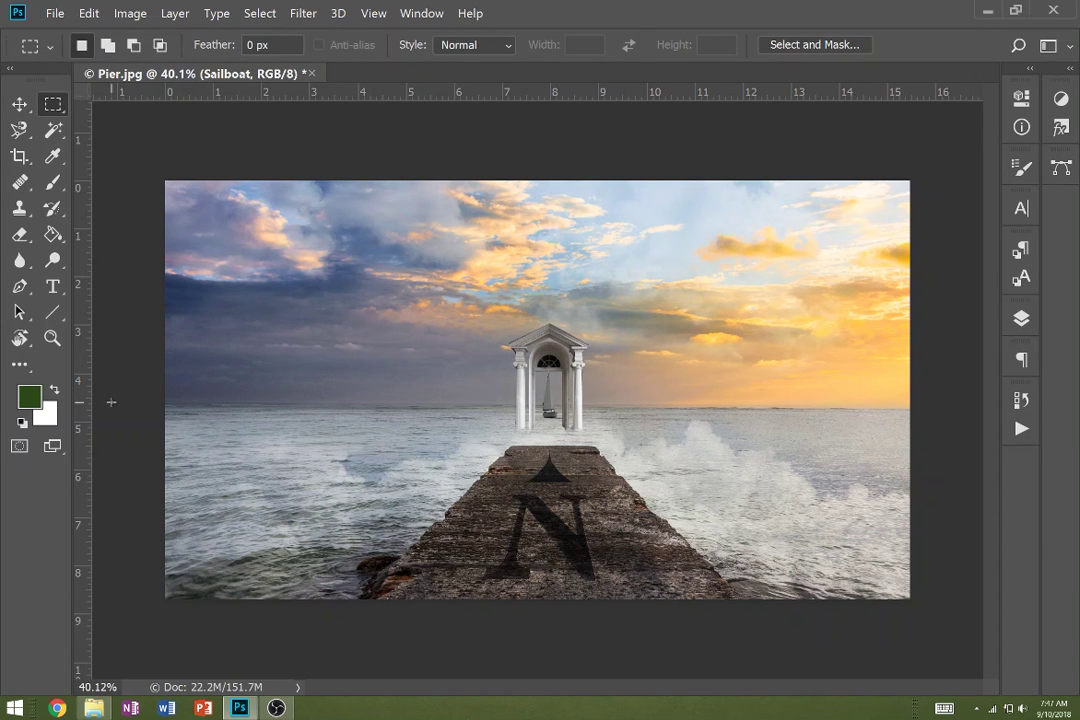
# Place the Birds image from the compositing folder over the centre of the scene and rasterize its layer.
pyautogui.click(93, 708)
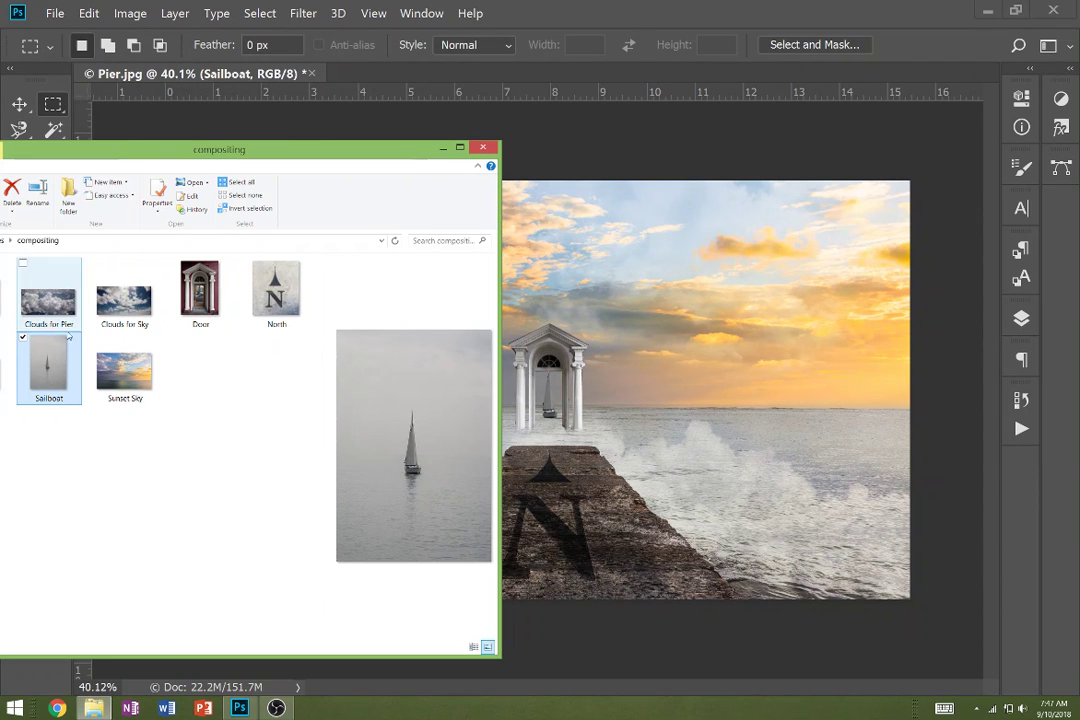
pyautogui.moveTo(200, 150); pyautogui.dragTo(578, 193)
pyautogui.moveTo(351, 345); pyautogui.dragTo(192, 303)
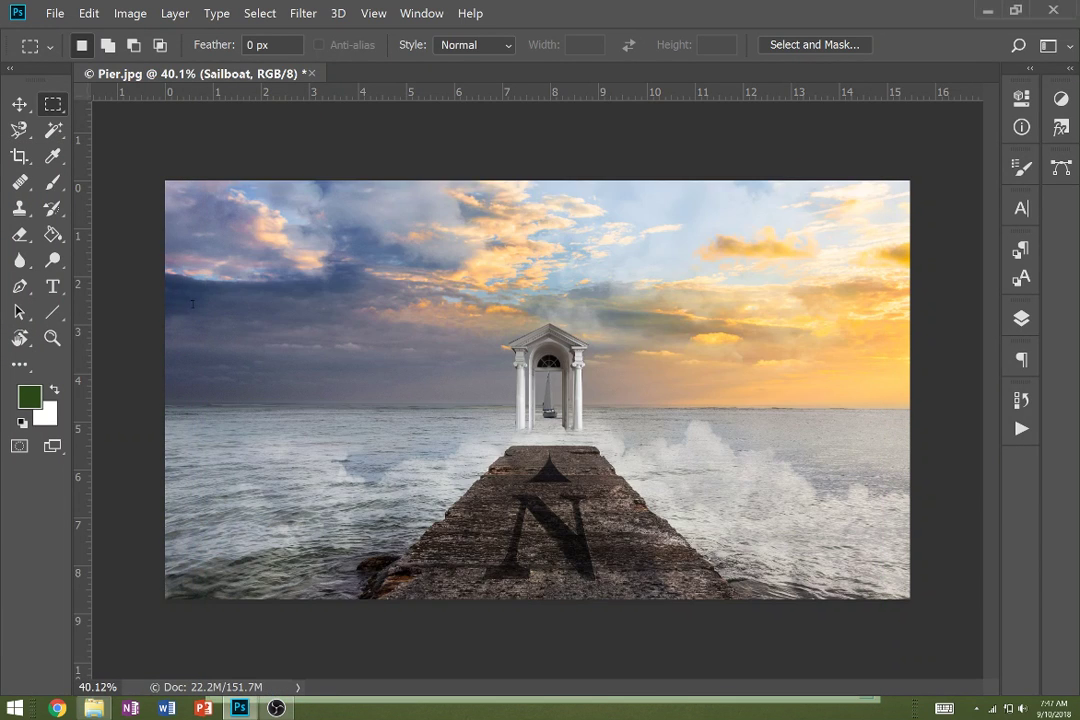
pyautogui.press('Return')
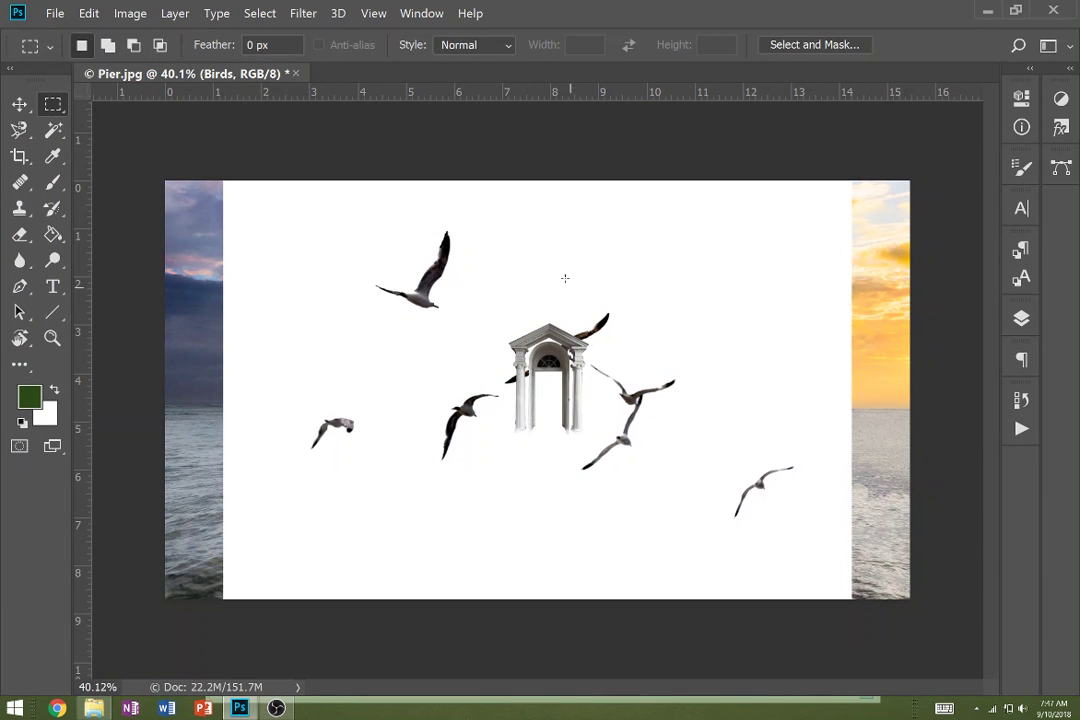
pyautogui.press('e')
pyautogui.click(501, 535)
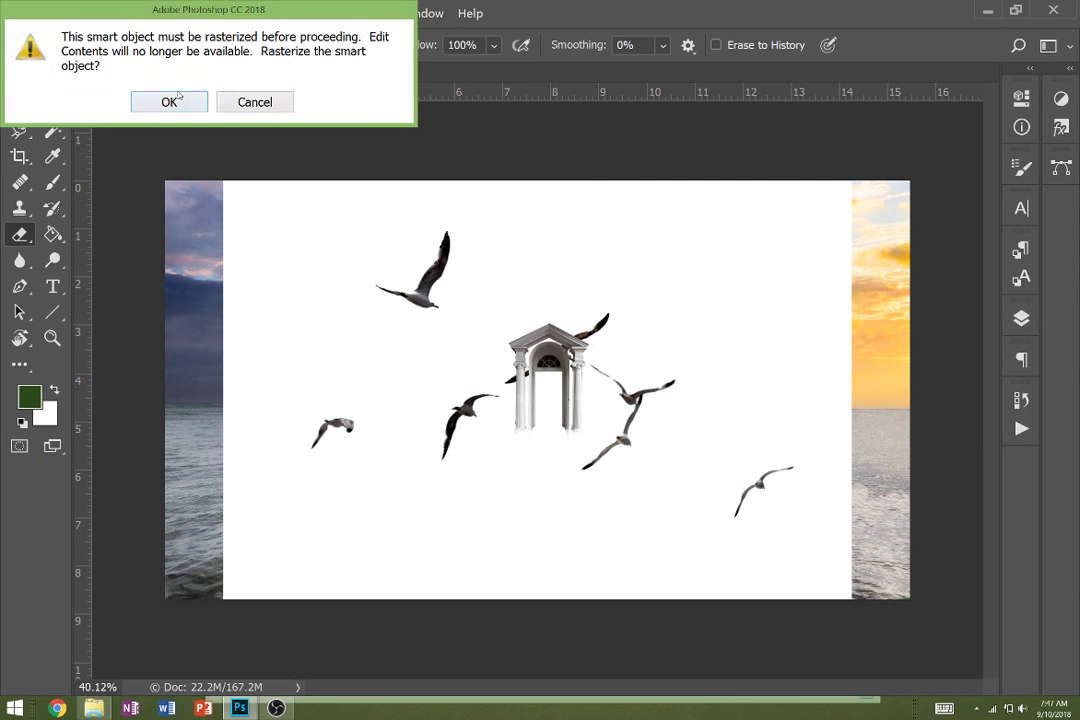
pyautogui.click(169, 101)
pyautogui.click(260, 13)
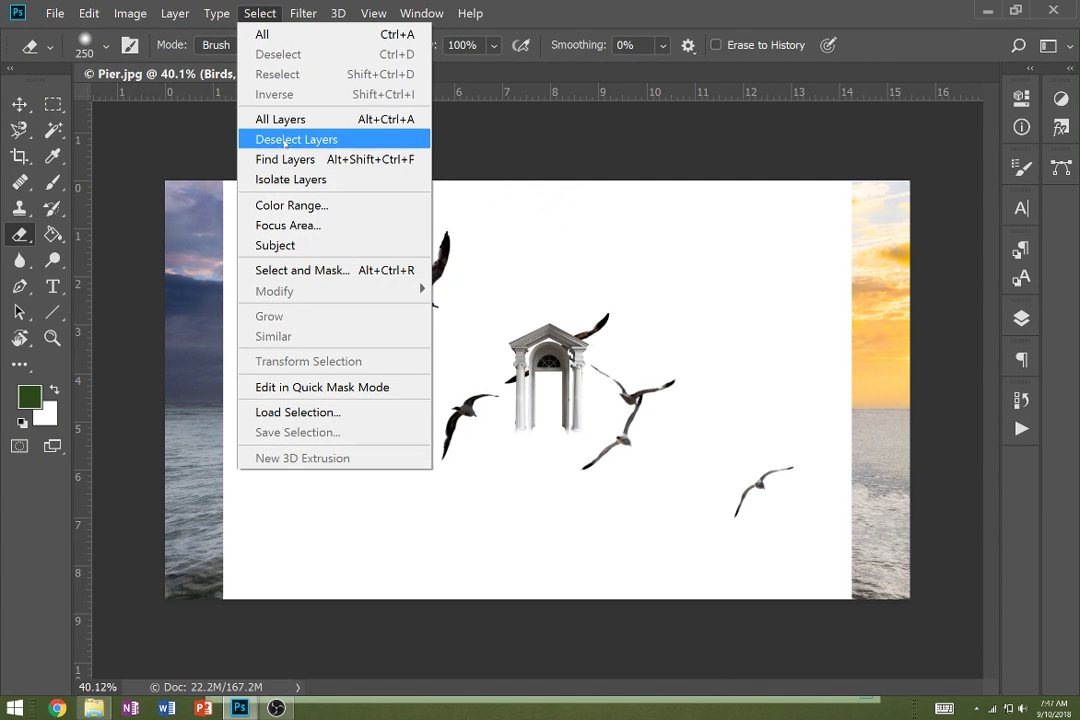
pyautogui.click(297, 206)
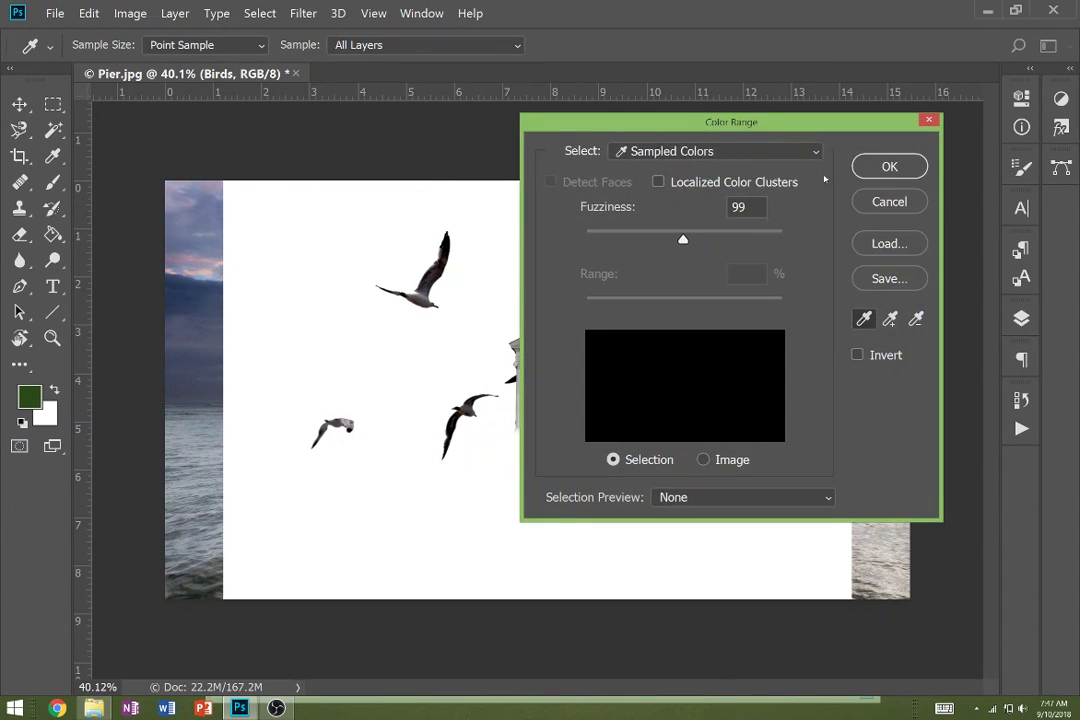
pyautogui.press('Return')
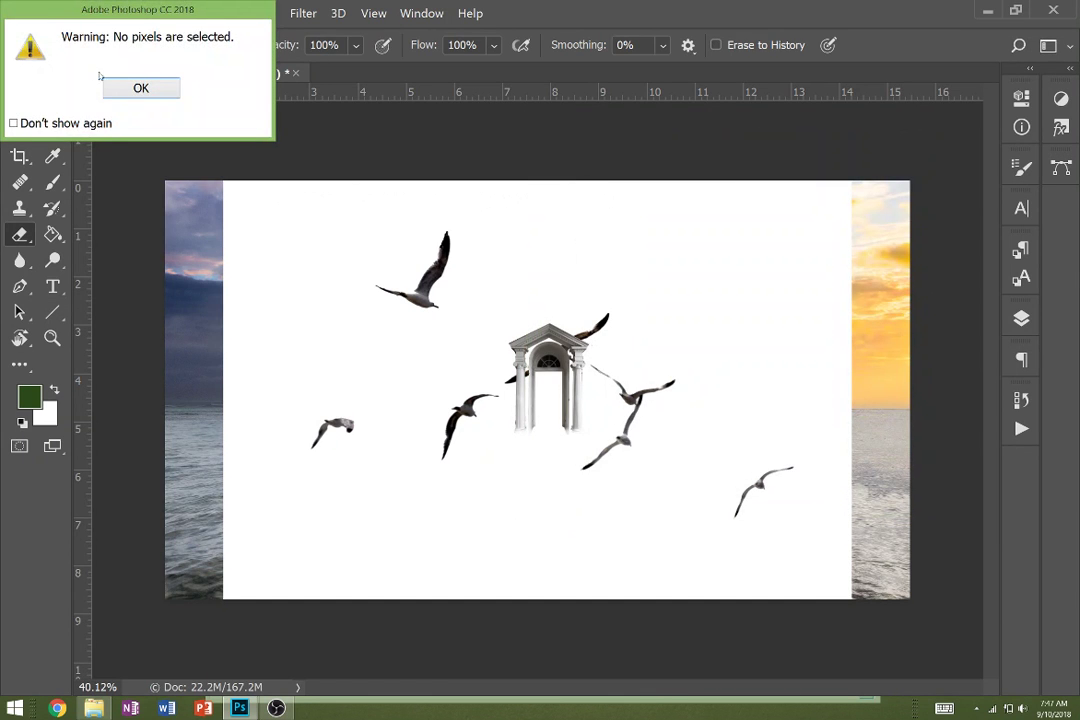
pyautogui.click(112, 82)
# Select the white background of the Birds layer with Color Range at fuzziness 99, delete it and clear the selection.
pyautogui.click(259, 13)
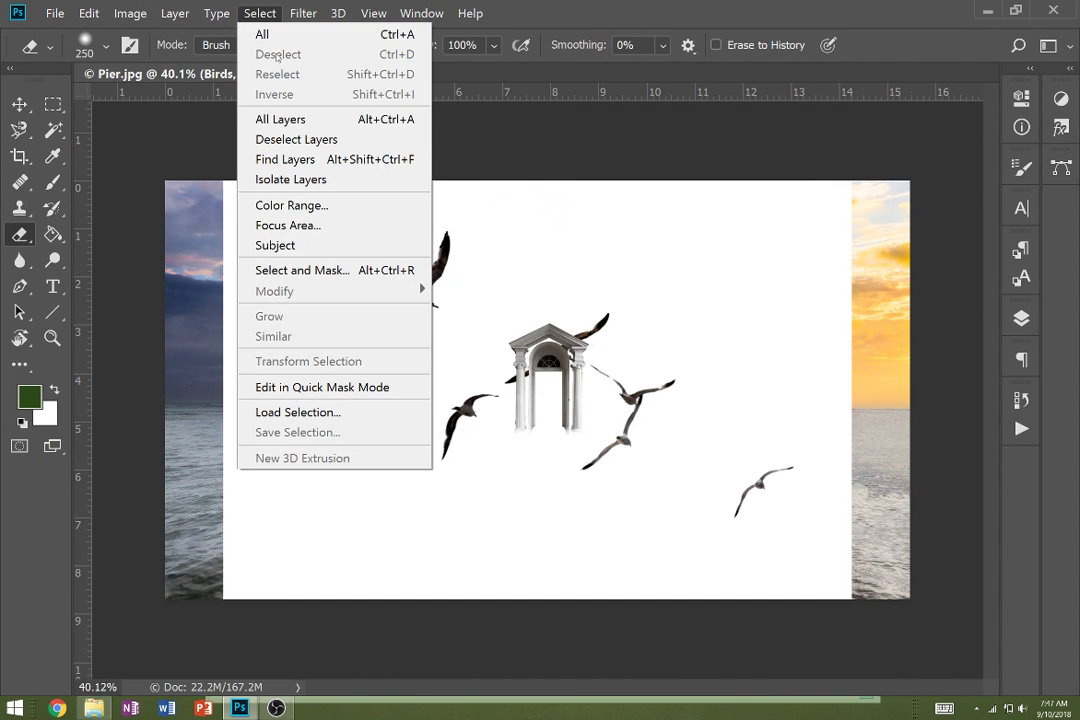
pyautogui.click(292, 205)
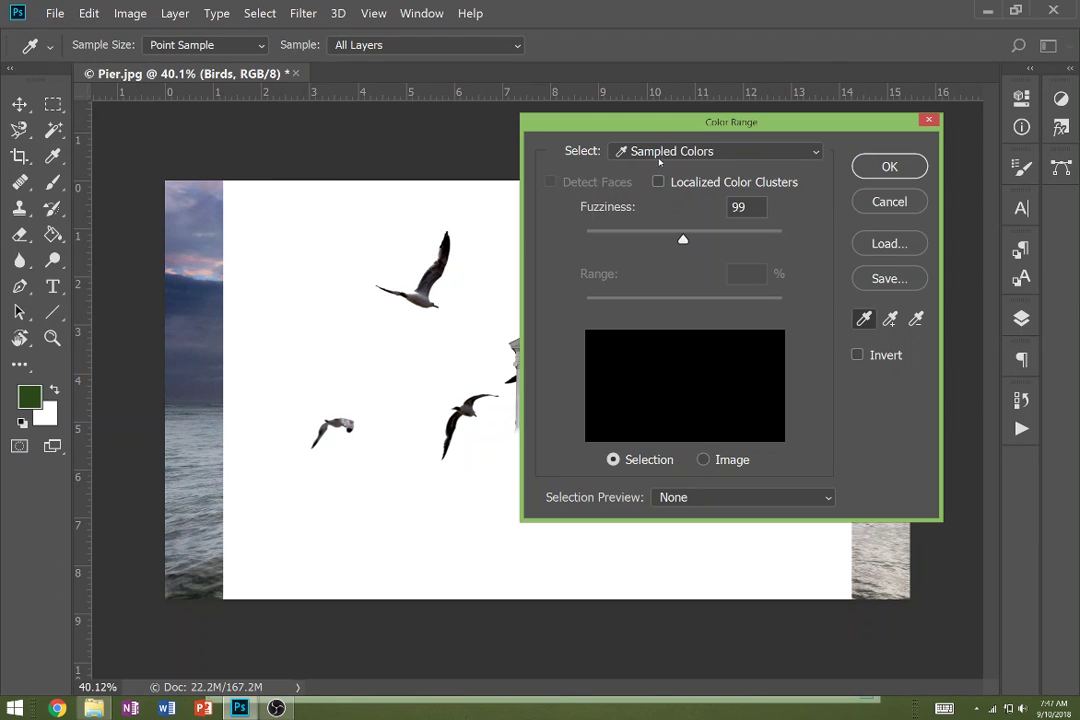
pyautogui.click(402, 374)
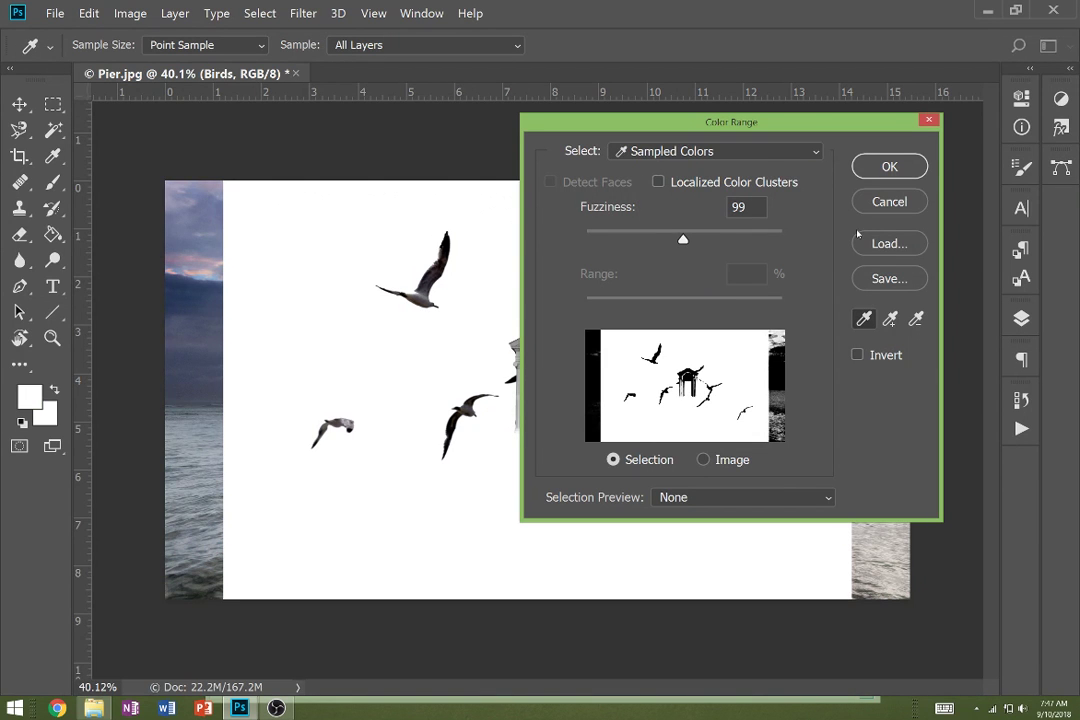
pyautogui.click(889, 167)
pyautogui.press('e')
pyautogui.press('Delete')
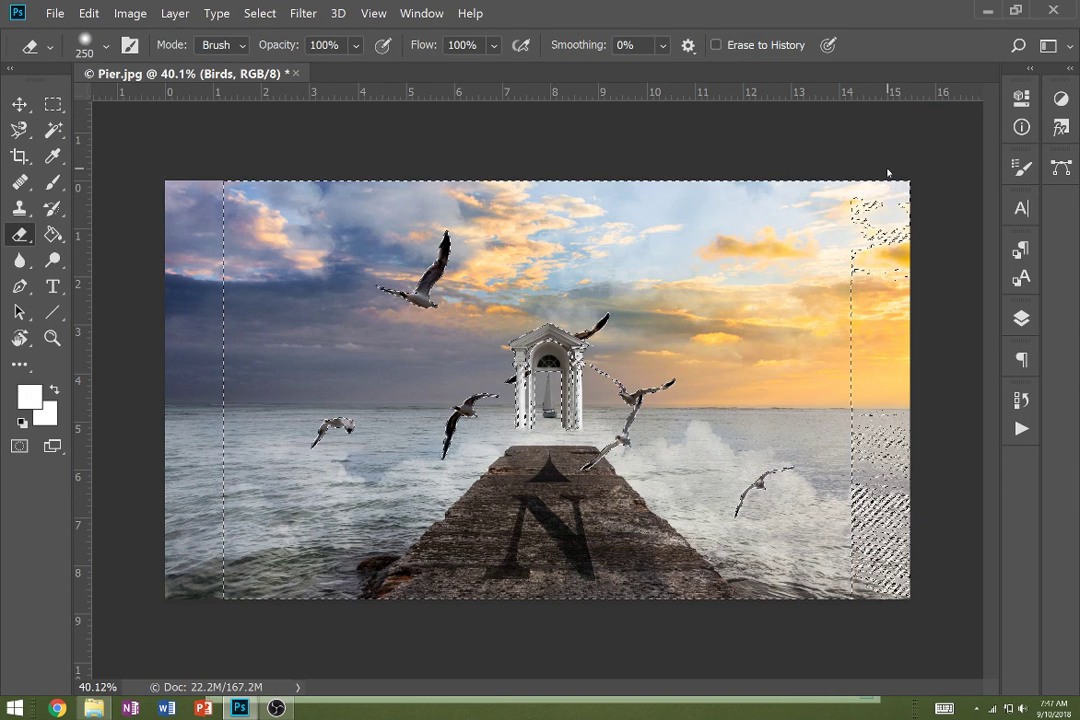
pyautogui.hotkey('ctrl', 'd')
# Scale the Birds layer down to about 73% and move it into the dark sky left of the doorway.
pyautogui.press('v')
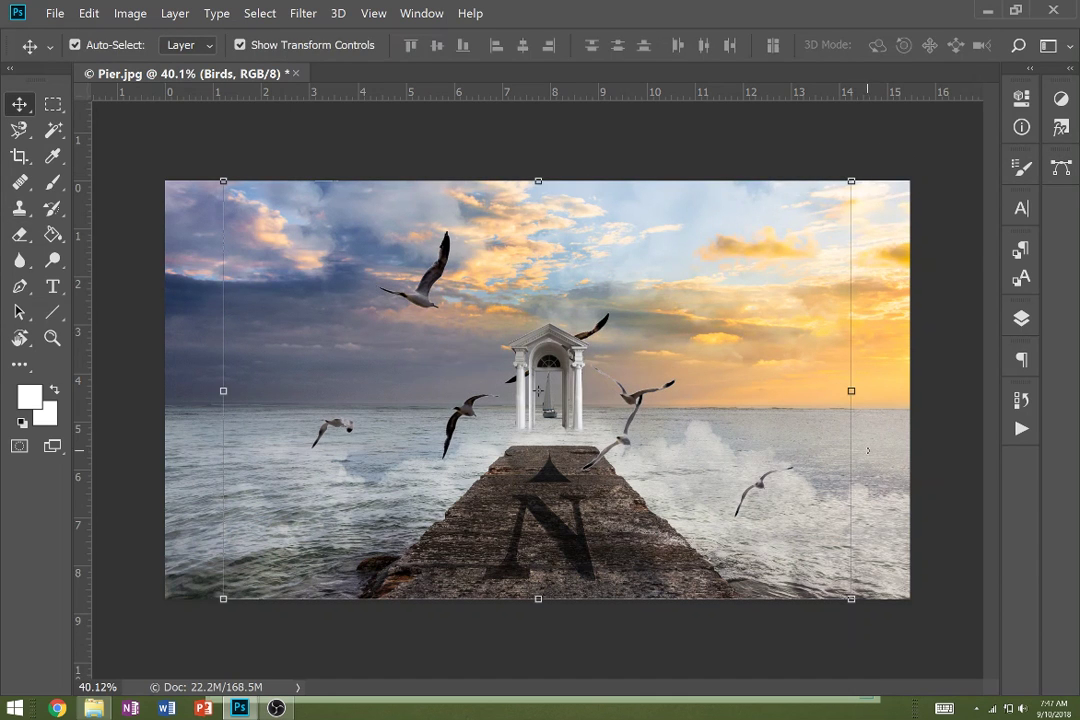
pyautogui.moveTo(850, 182); pyautogui.dragTo(680, 295)
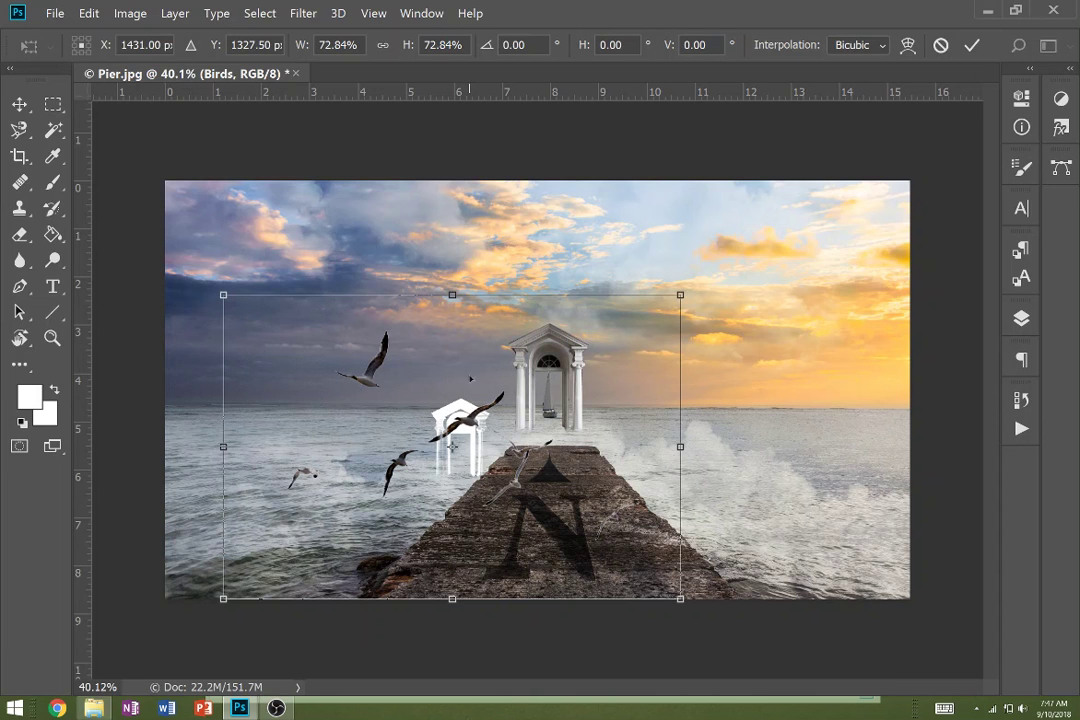
pyautogui.moveTo(444, 416); pyautogui.dragTo(349, 290)
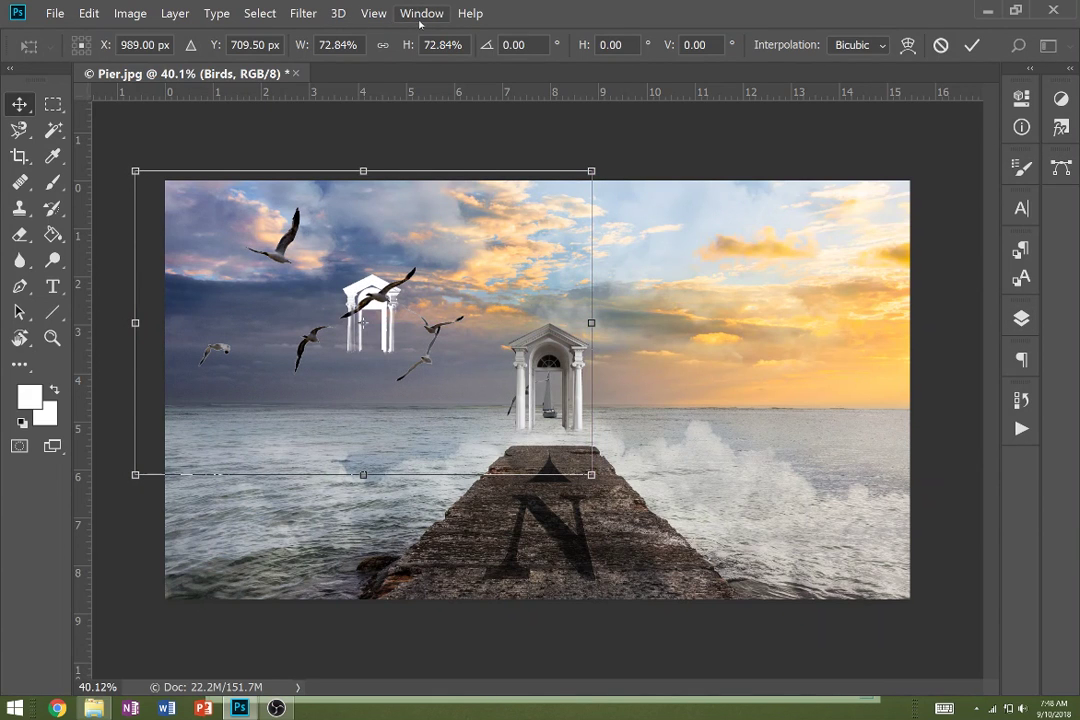
pyautogui.press('Return')
pyautogui.click(259, 13)
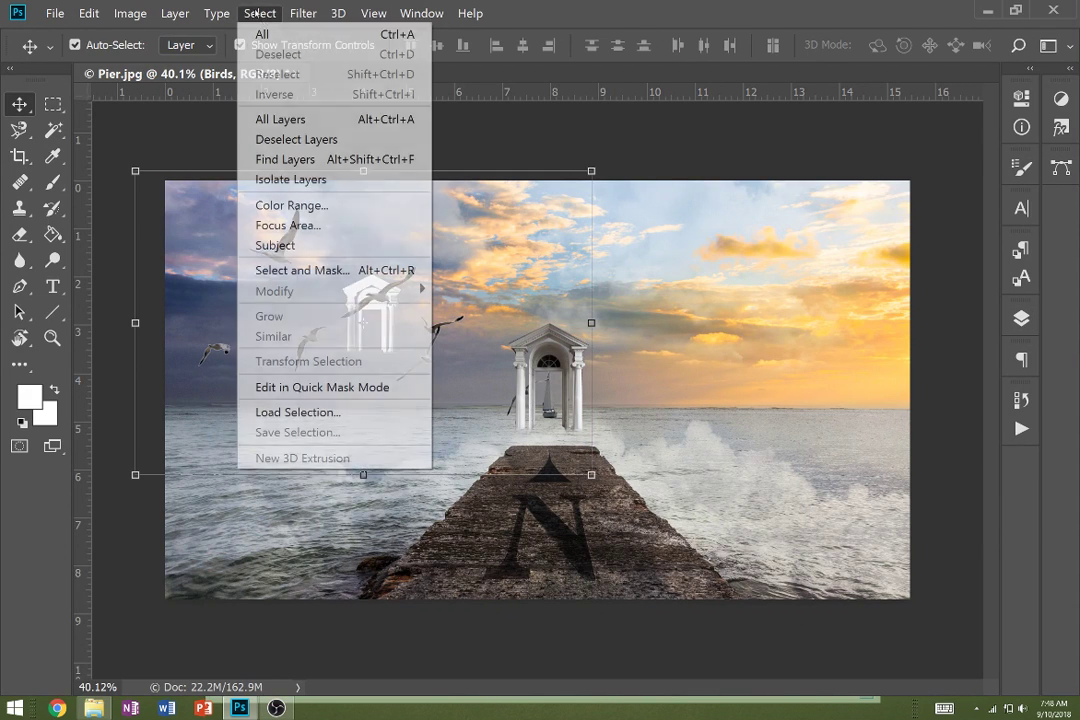
pyautogui.click(291, 205)
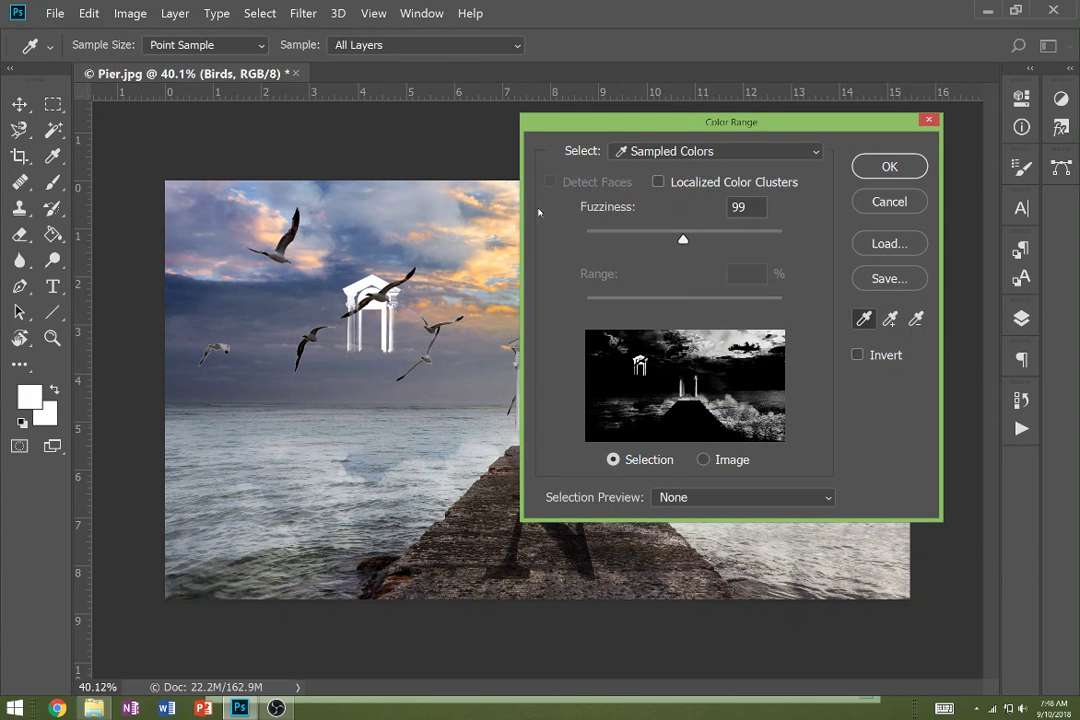
pyautogui.click(374, 268)
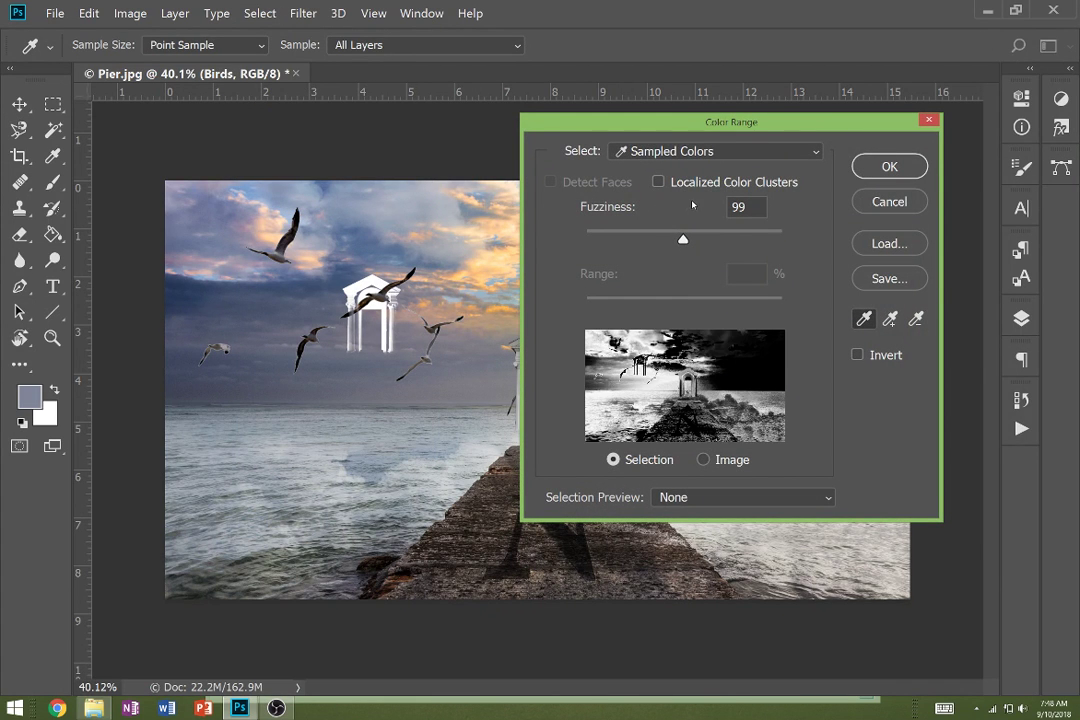
pyautogui.click(893, 205)
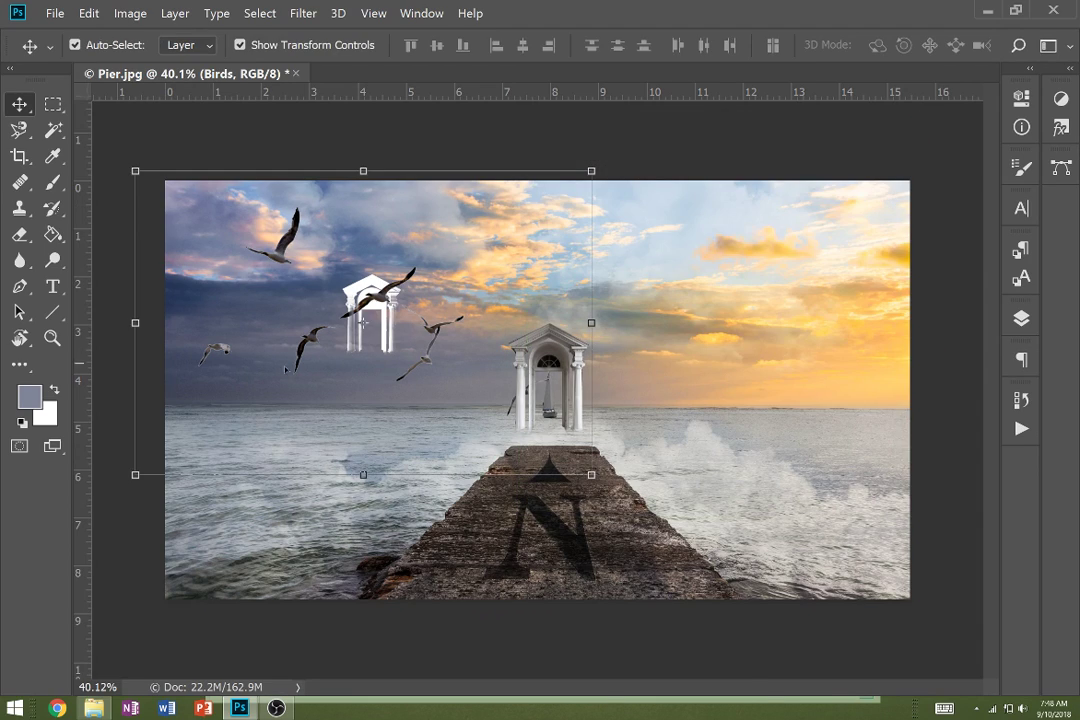
# Erase the leftover white doorway shape and the bird overlapping it from the Birds layer with a 250 px soft eraser.
pyautogui.press('z')
pyautogui.scroll(10, 260, 365)
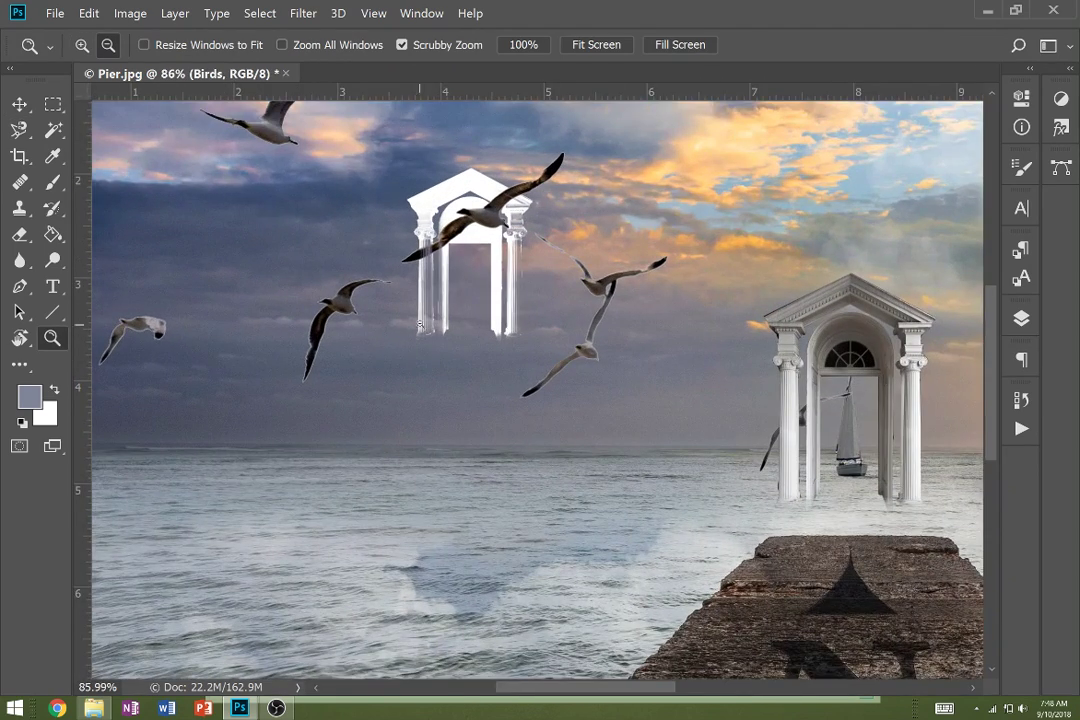
pyautogui.scroll(1, 439, 318)
pyautogui.press('v')
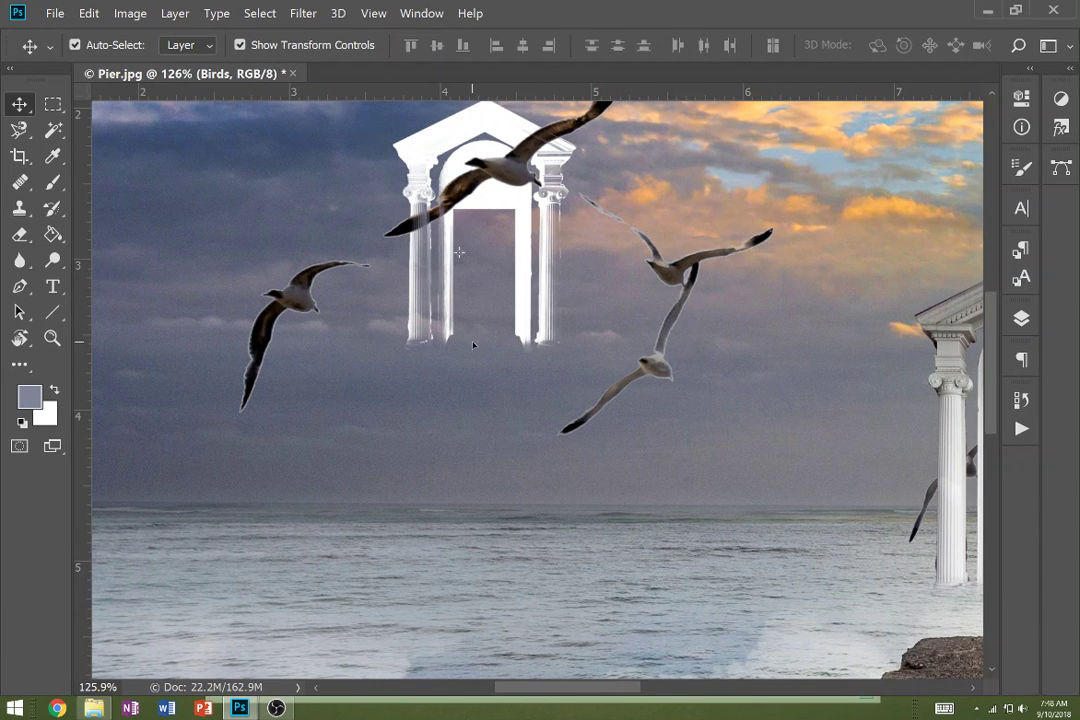
pyautogui.press('e')
pyautogui.moveTo(445, 265)
pyautogui.mouseDown()
pyautogui.moveTo(425, 225)
pyautogui.moveTo(420, 235)
pyautogui.moveTo(431, 238)
pyautogui.moveTo(420, 150)
pyautogui.moveTo(515, 115)
pyautogui.mouseUp()
pyautogui.scroll(2, 513, 260)
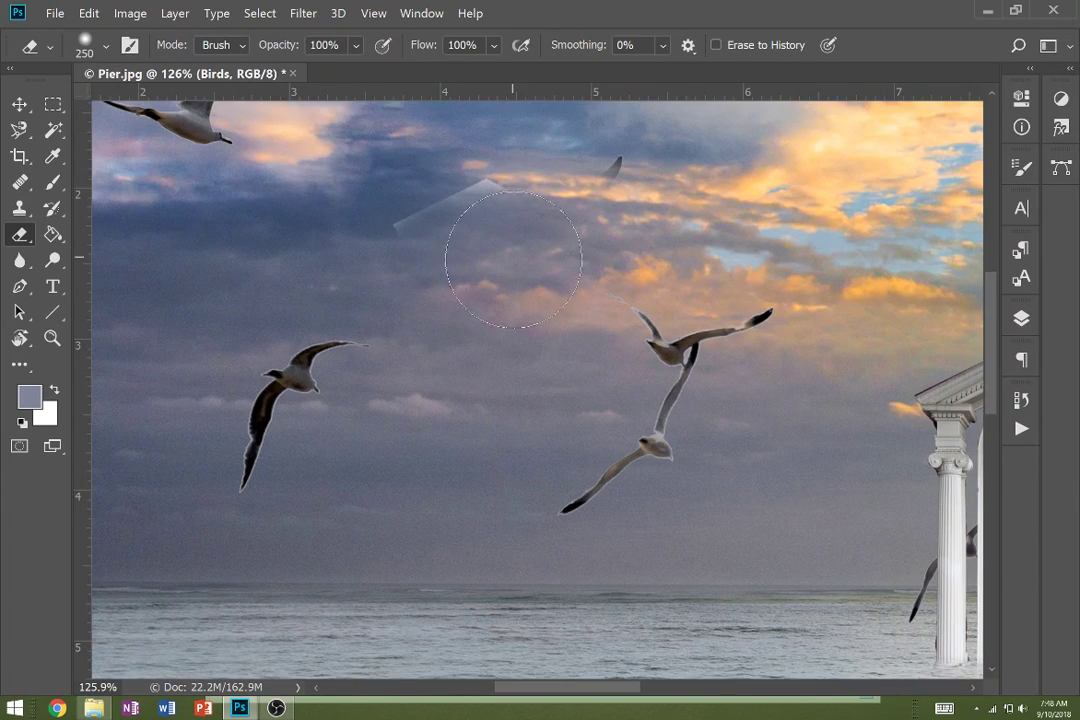
pyautogui.scroll(1, 513, 260)
pyautogui.moveTo(560, 245); pyautogui.dragTo(417, 265)
pyautogui.scroll(-5, 405, 378)
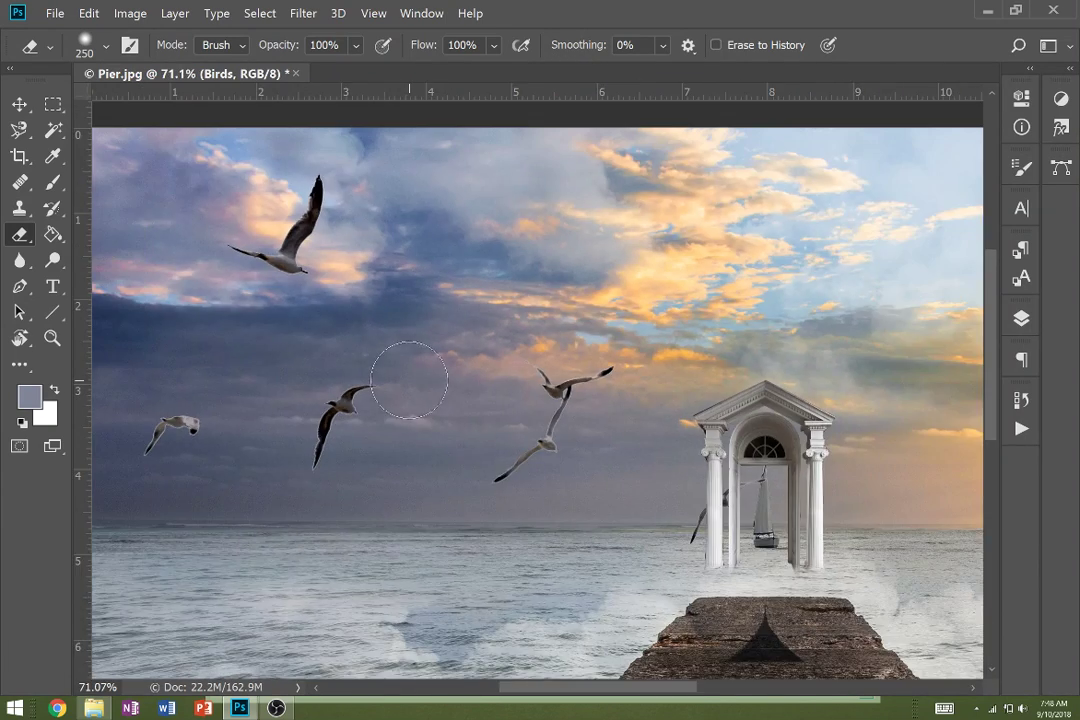
# Shrink the flock of birds well below its current size and place it in the orange sky right of the doorway.
pyautogui.press('v')
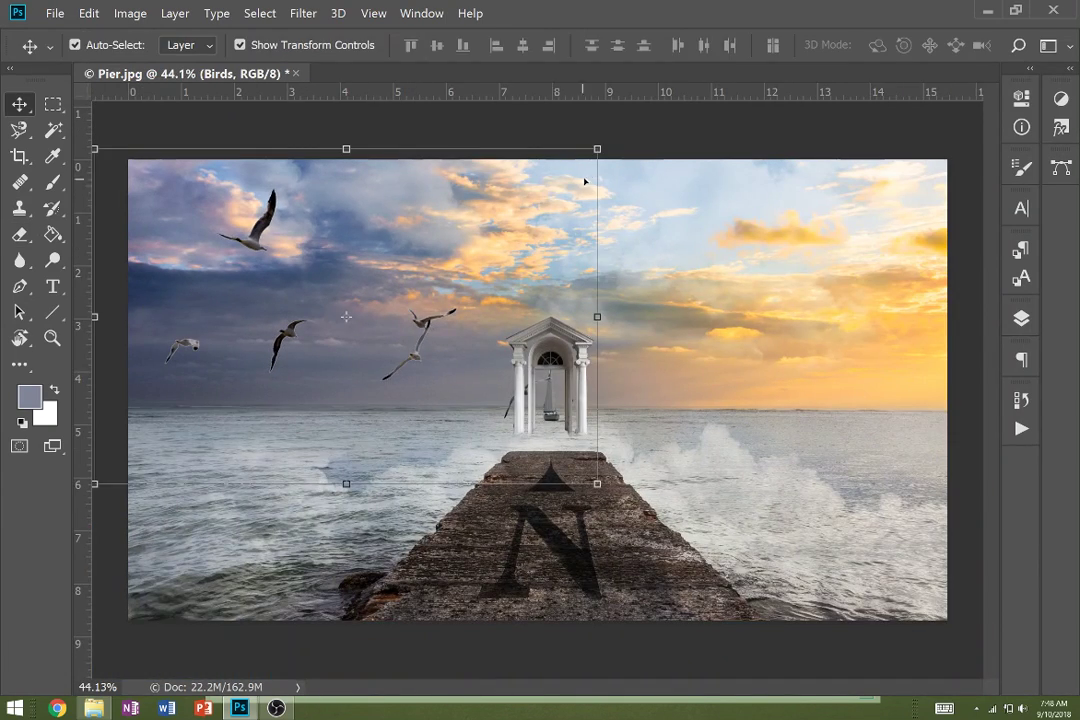
pyautogui.moveTo(597, 149); pyautogui.dragTo(369, 299)
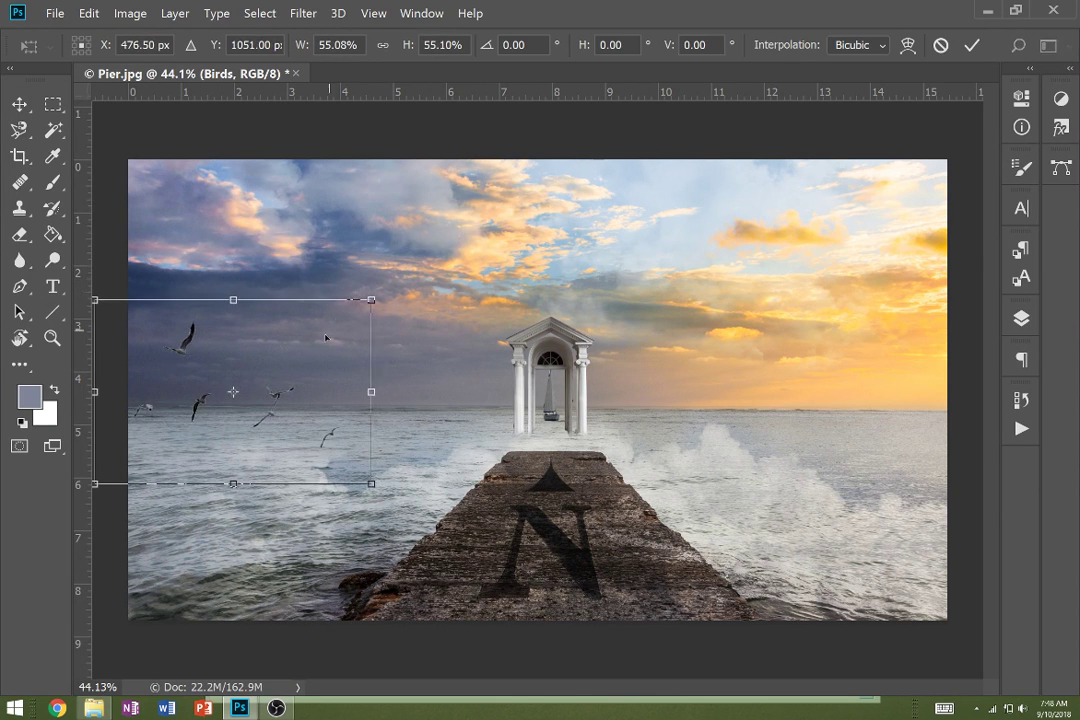
pyautogui.moveTo(308, 356); pyautogui.dragTo(887, 276)
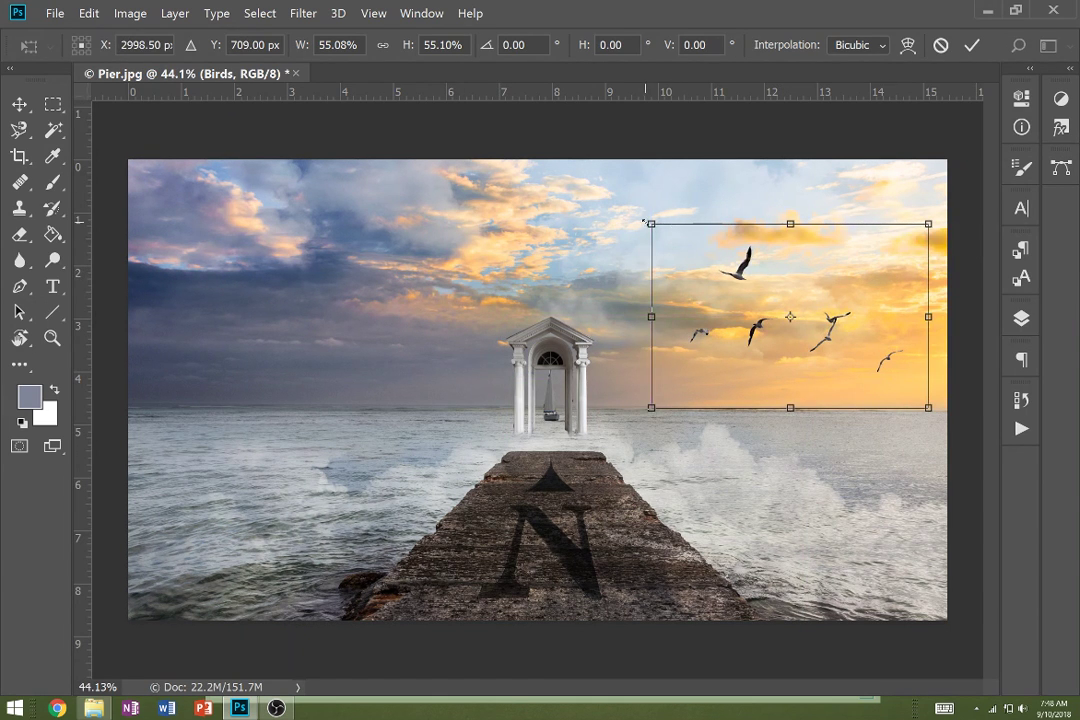
pyautogui.moveTo(668, 234); pyautogui.dragTo(747, 284)
pyautogui.moveTo(839, 309); pyautogui.dragTo(808, 264)
pyautogui.press('Return')
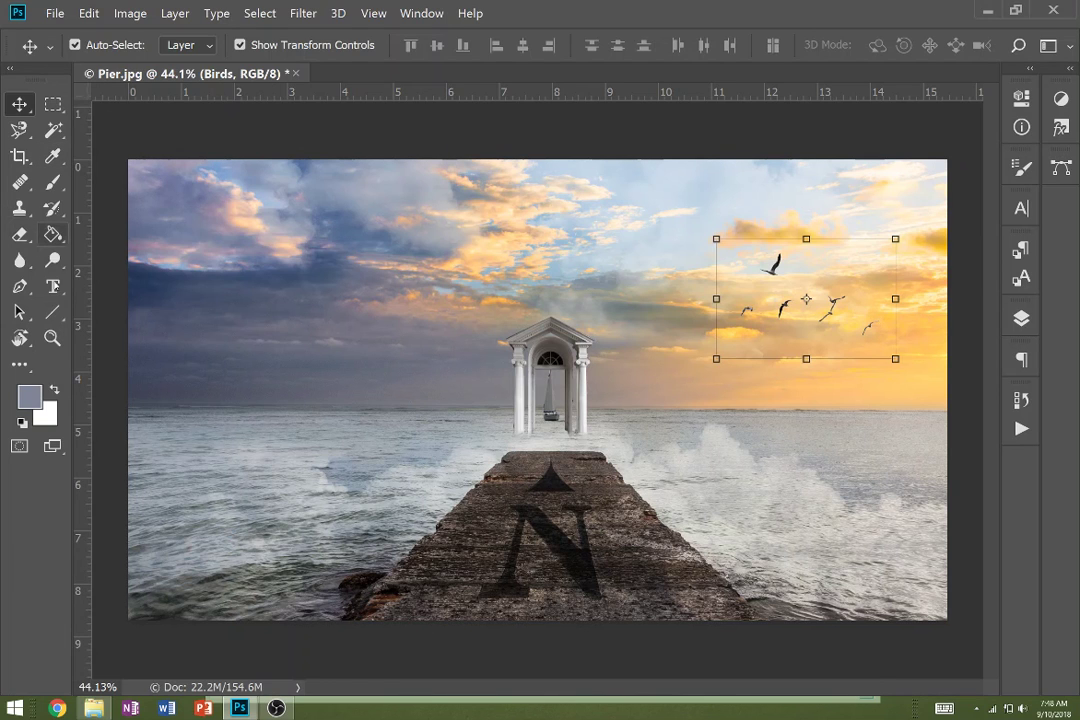
# Add the creator's surname in capitals as a text signature over the water in the image's lower-left corner.
pyautogui.click(53, 286)
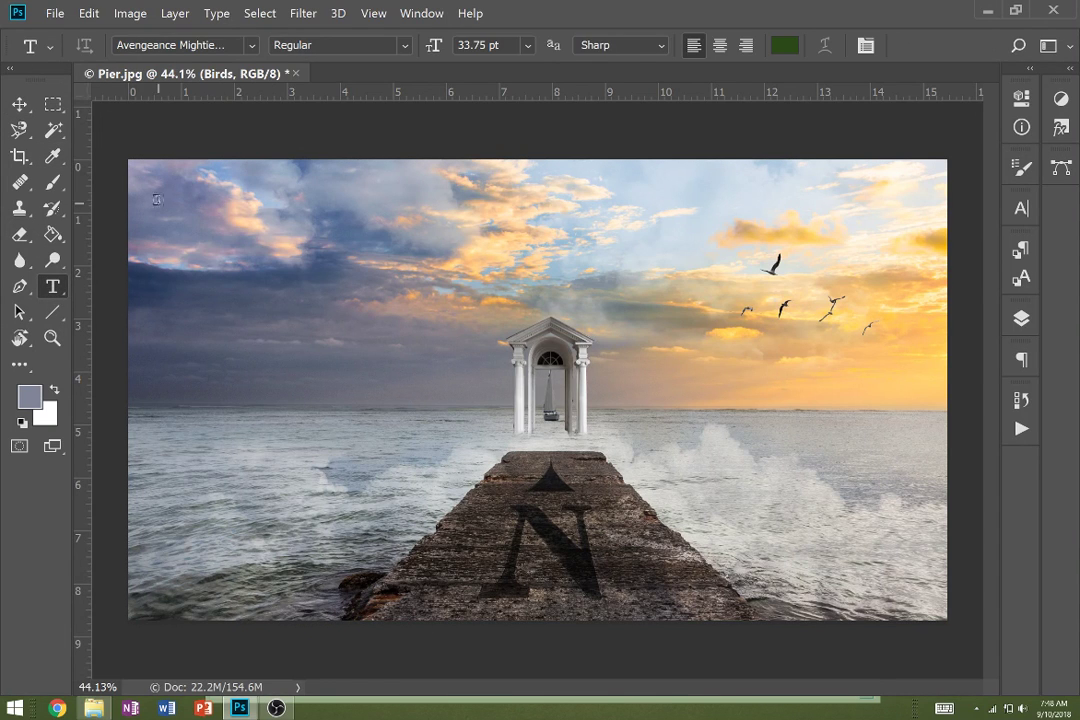
pyautogui.click(161, 591)
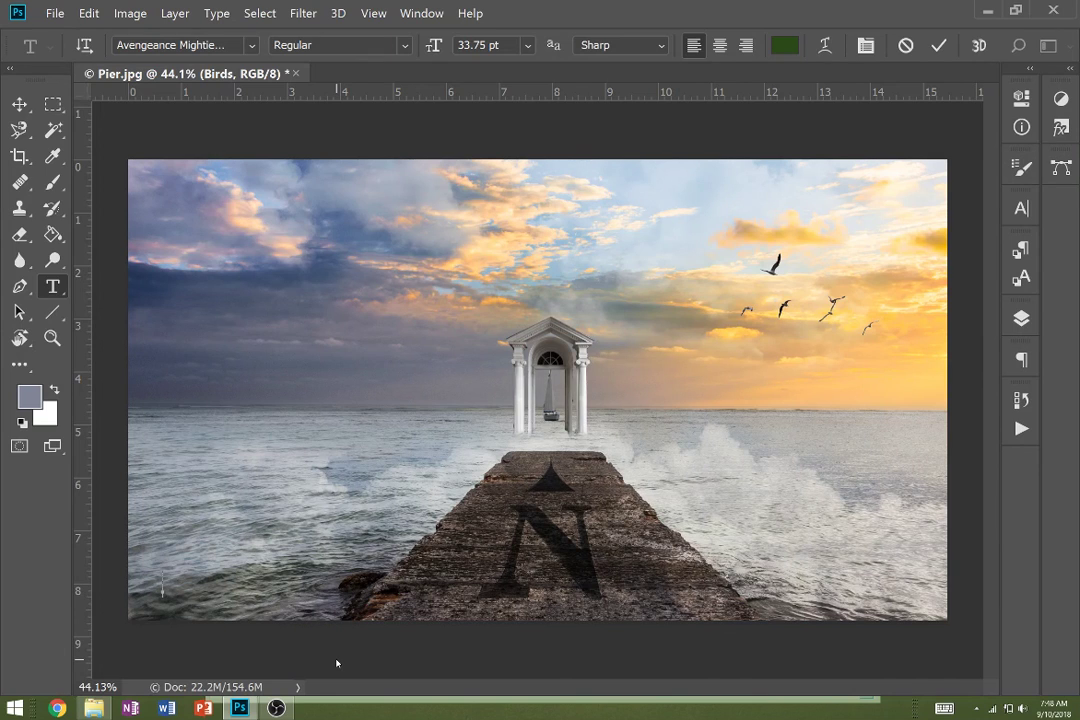
pyautogui.write('LOBELO')
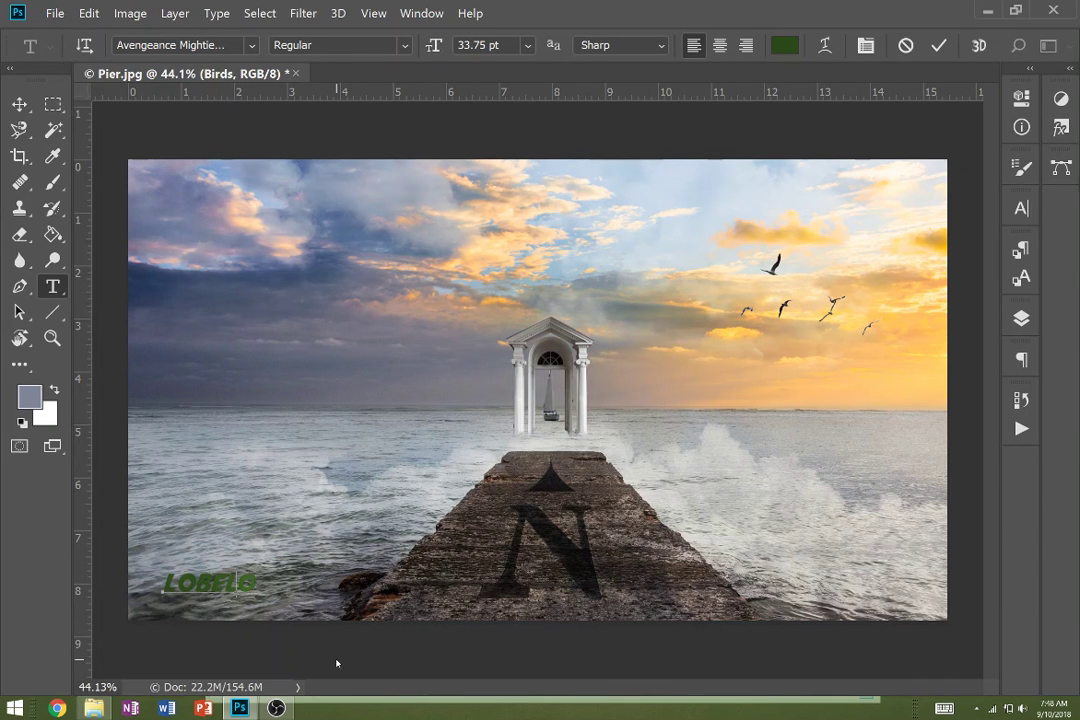
pyautogui.press('BackSpace')
pyautogui.write('LOE')
pyautogui.press('BackSpace')
# Set the colour of the whole signature text to white (ffffff) and commit the text.
pyautogui.hotkey('ctrl', 'a')
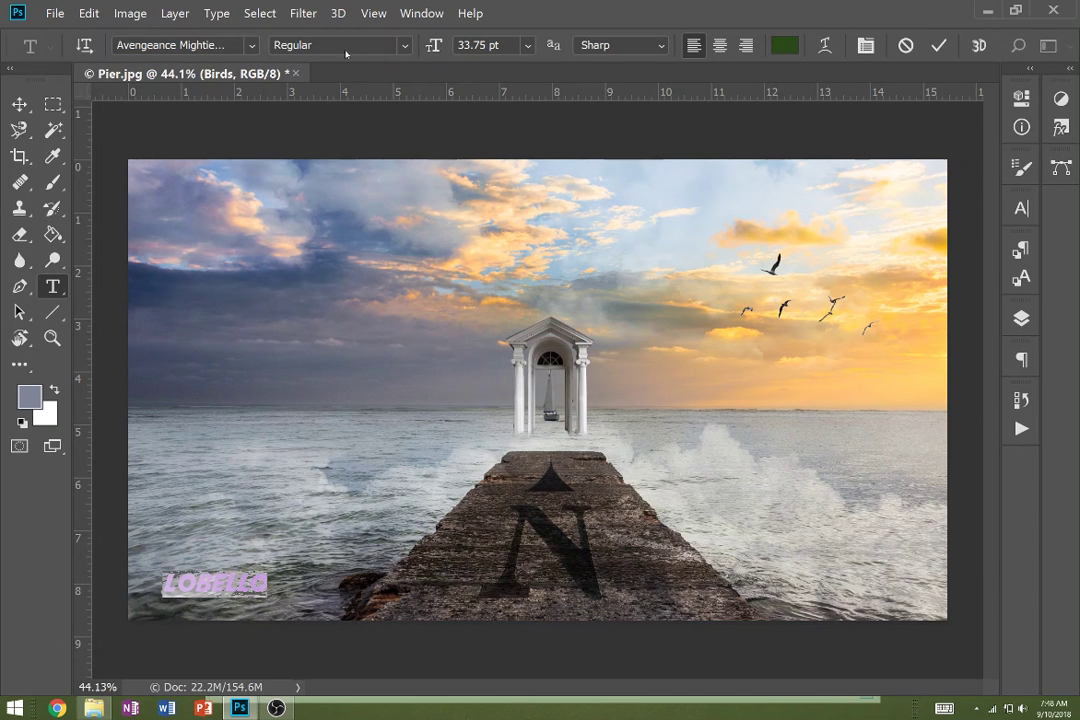
pyautogui.click(785, 45)
pyautogui.write('ffffff')
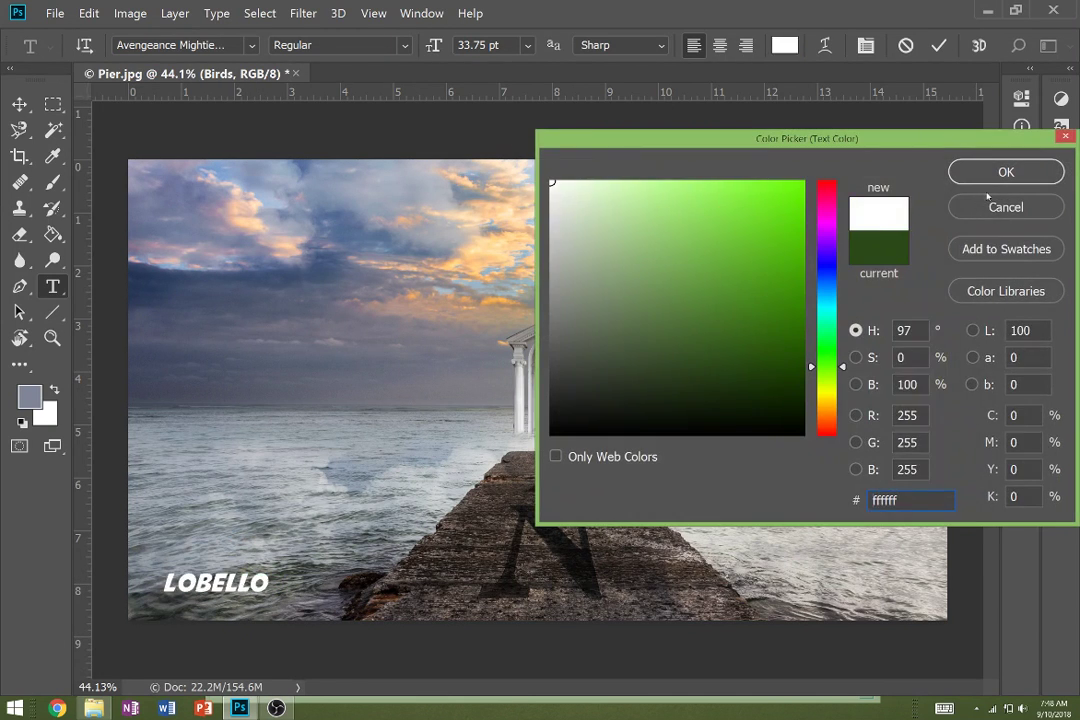
pyautogui.click(989, 174)
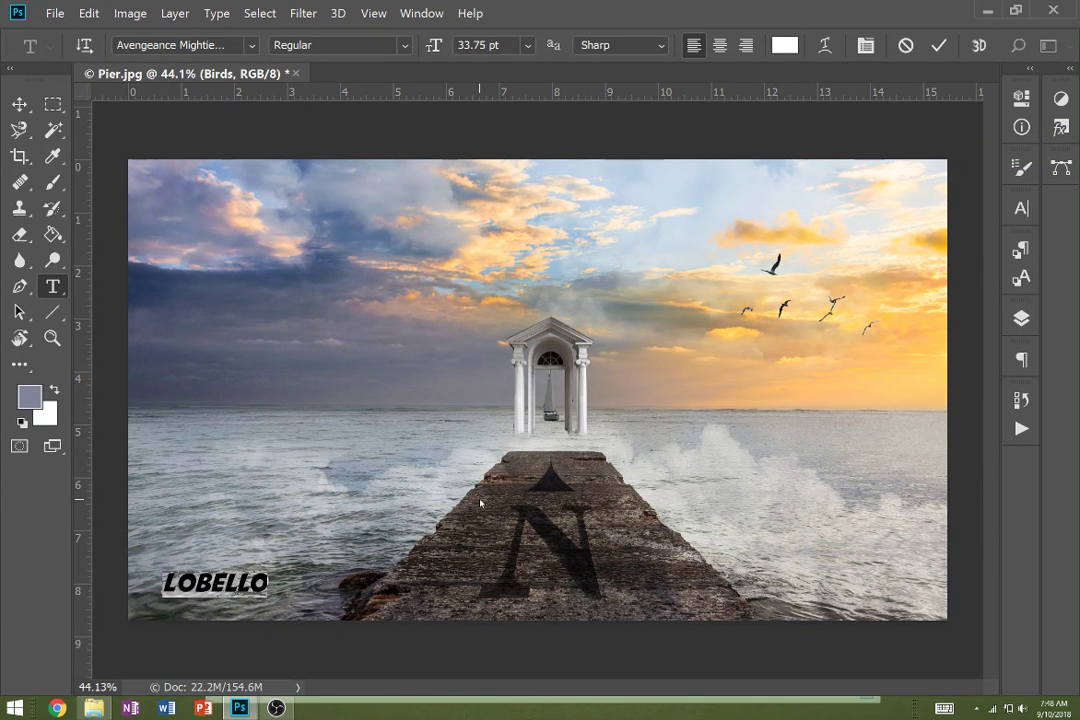
pyautogui.hotkey('ctrl', 'Return')
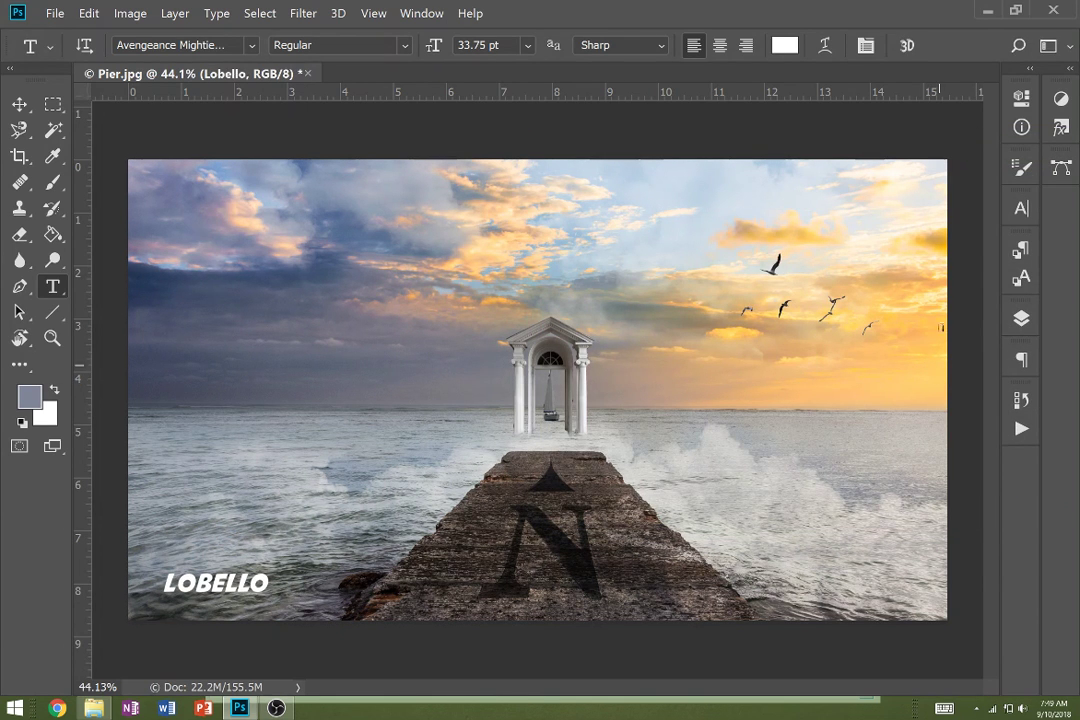
# Lower the opacity of the signature's text layer to make it a semi-transparent watermark.
pyautogui.click(1021, 318)
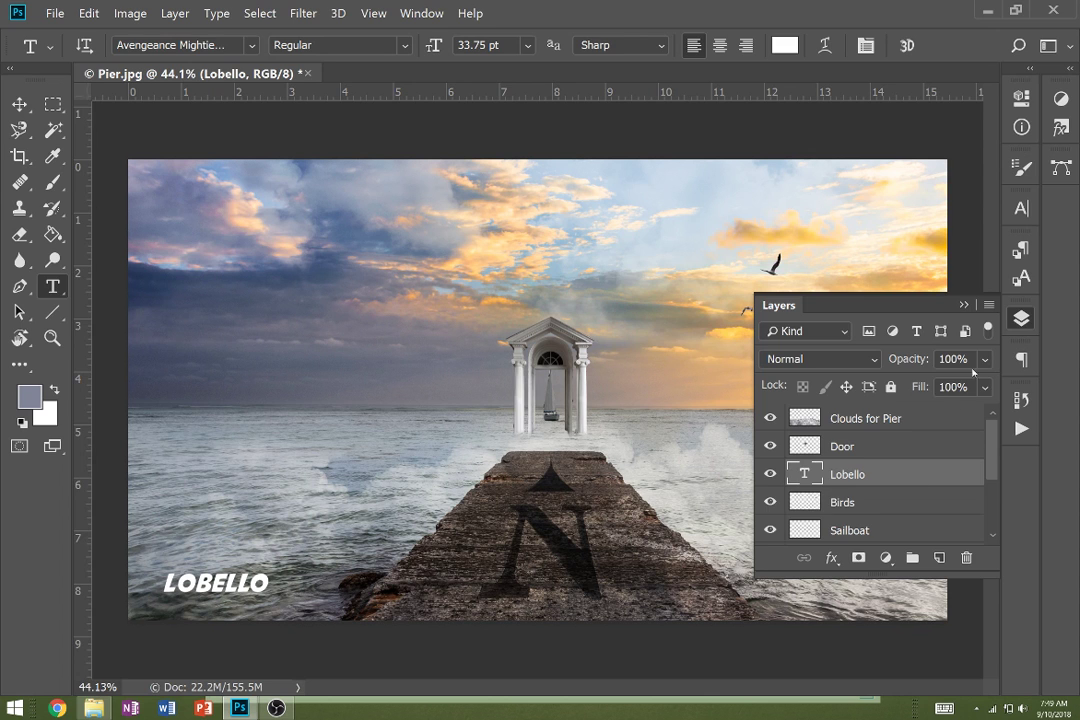
pyautogui.click(985, 358)
pyautogui.moveTo(989, 383); pyautogui.dragTo(919, 383)
pyautogui.click(570, 460)
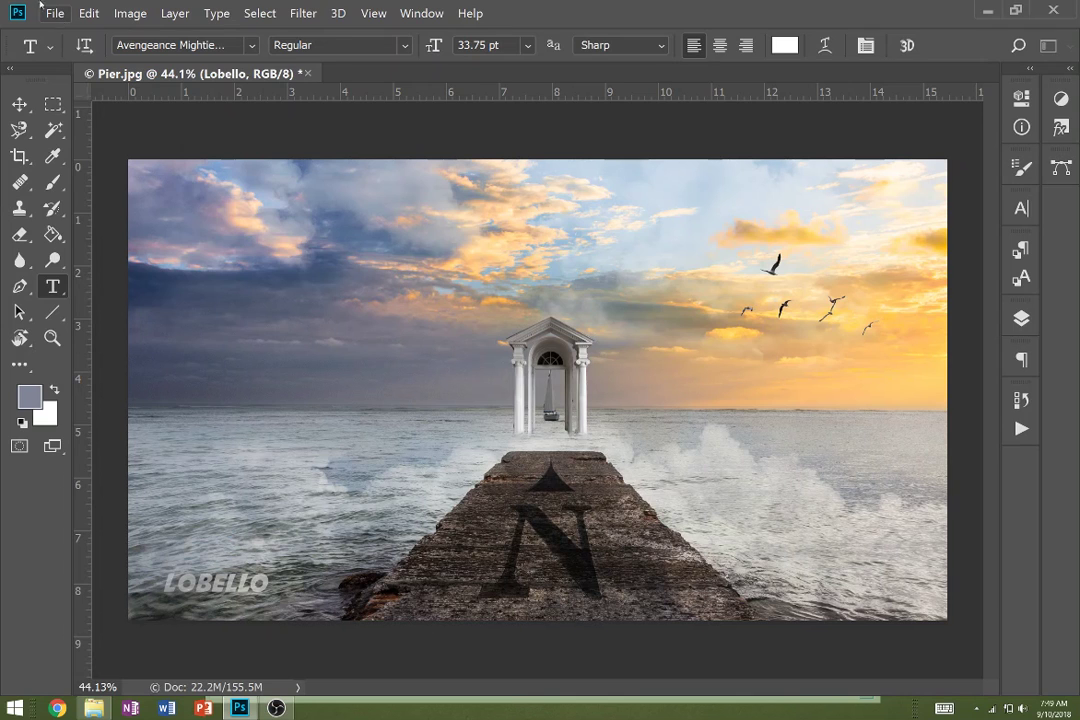
pyautogui.click(276, 708)
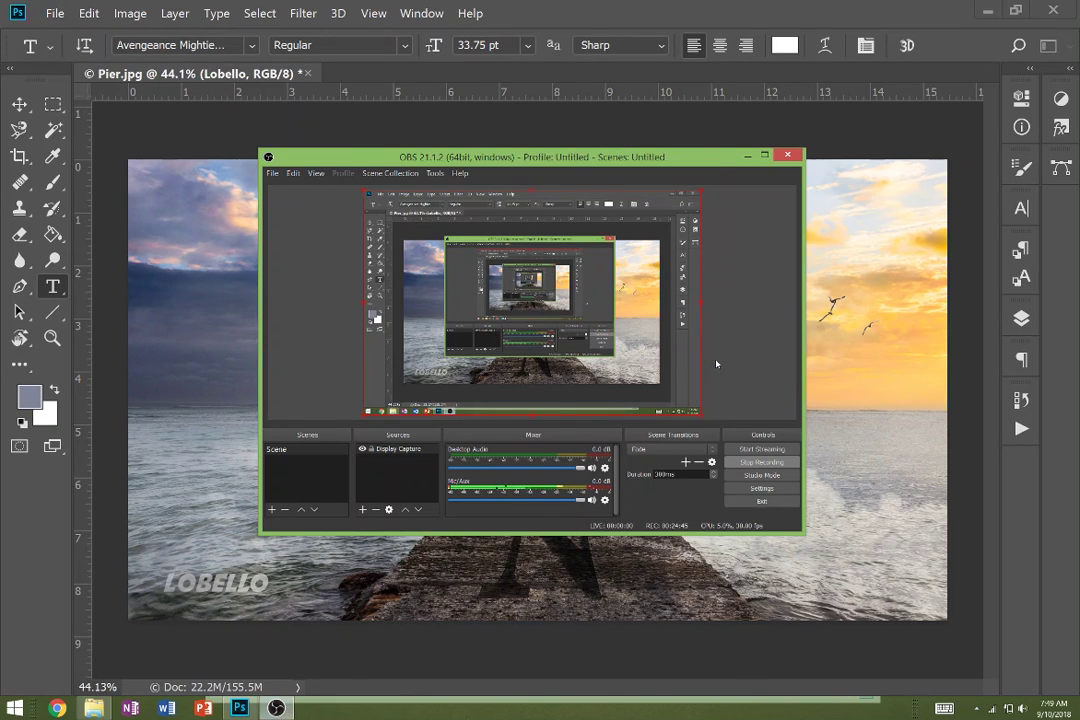